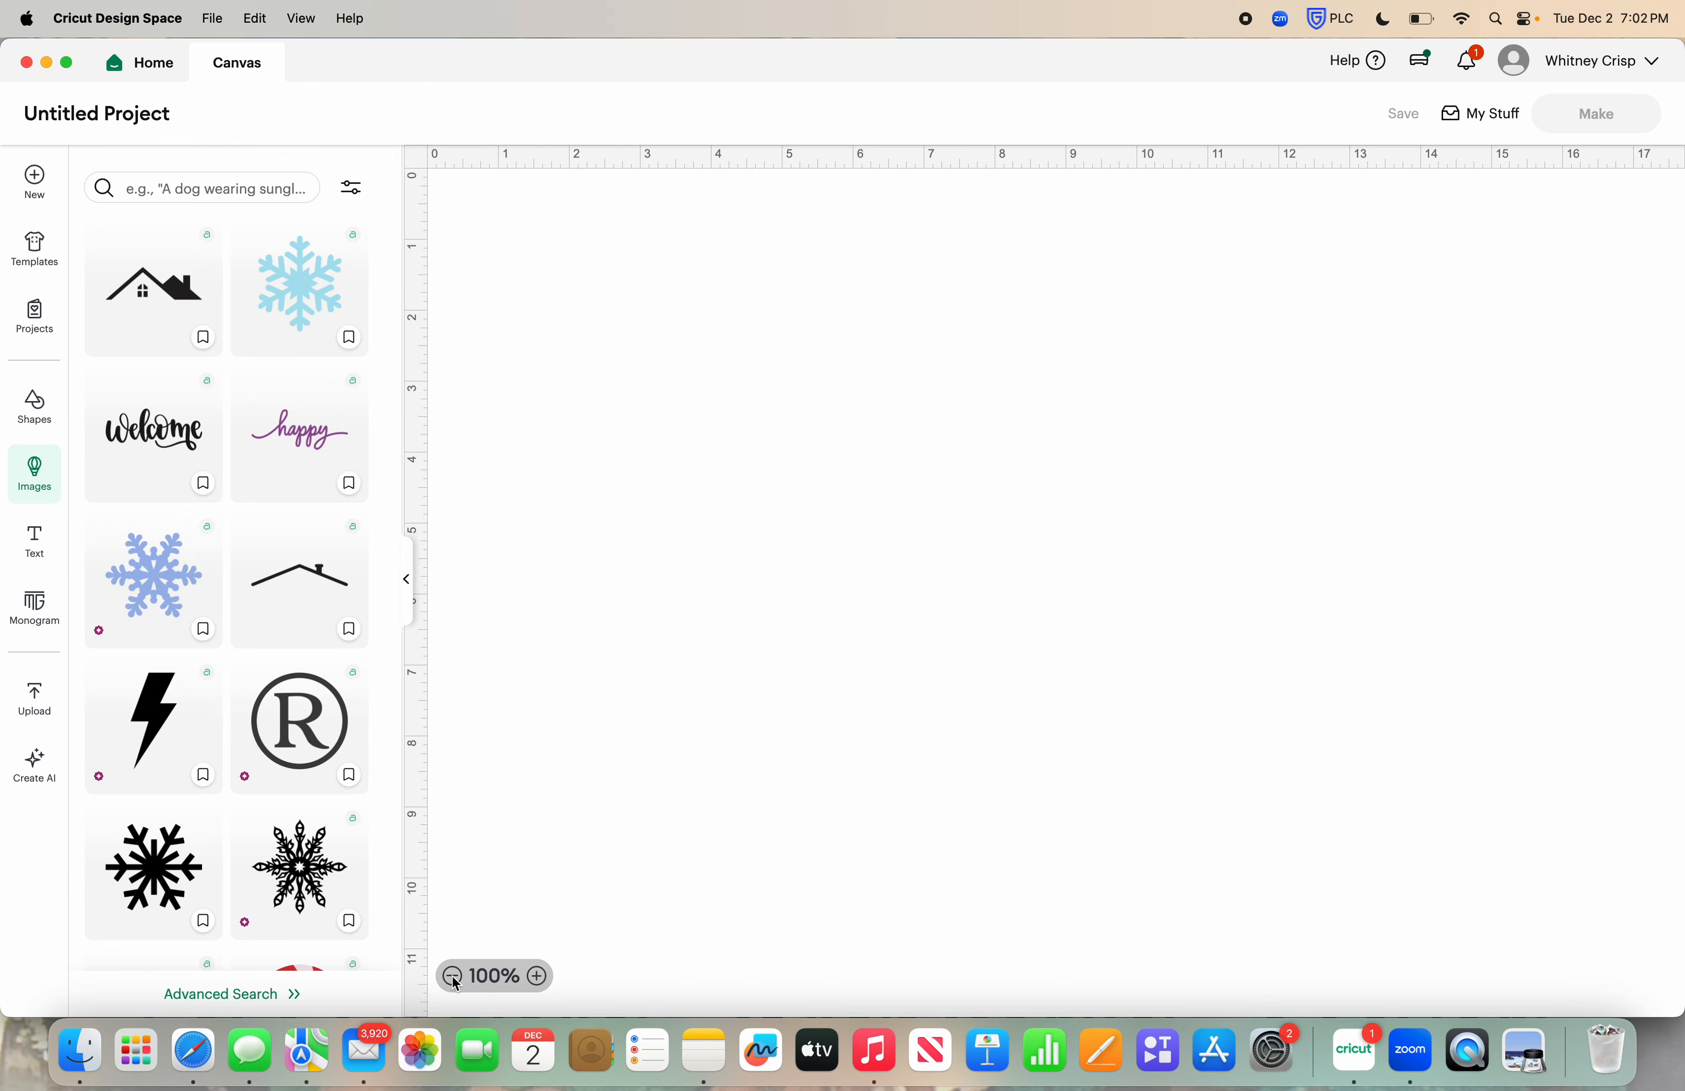
# Add a basic square shape to the canvas
pyautogui.click(452, 977)
pyautogui.click(452, 976)
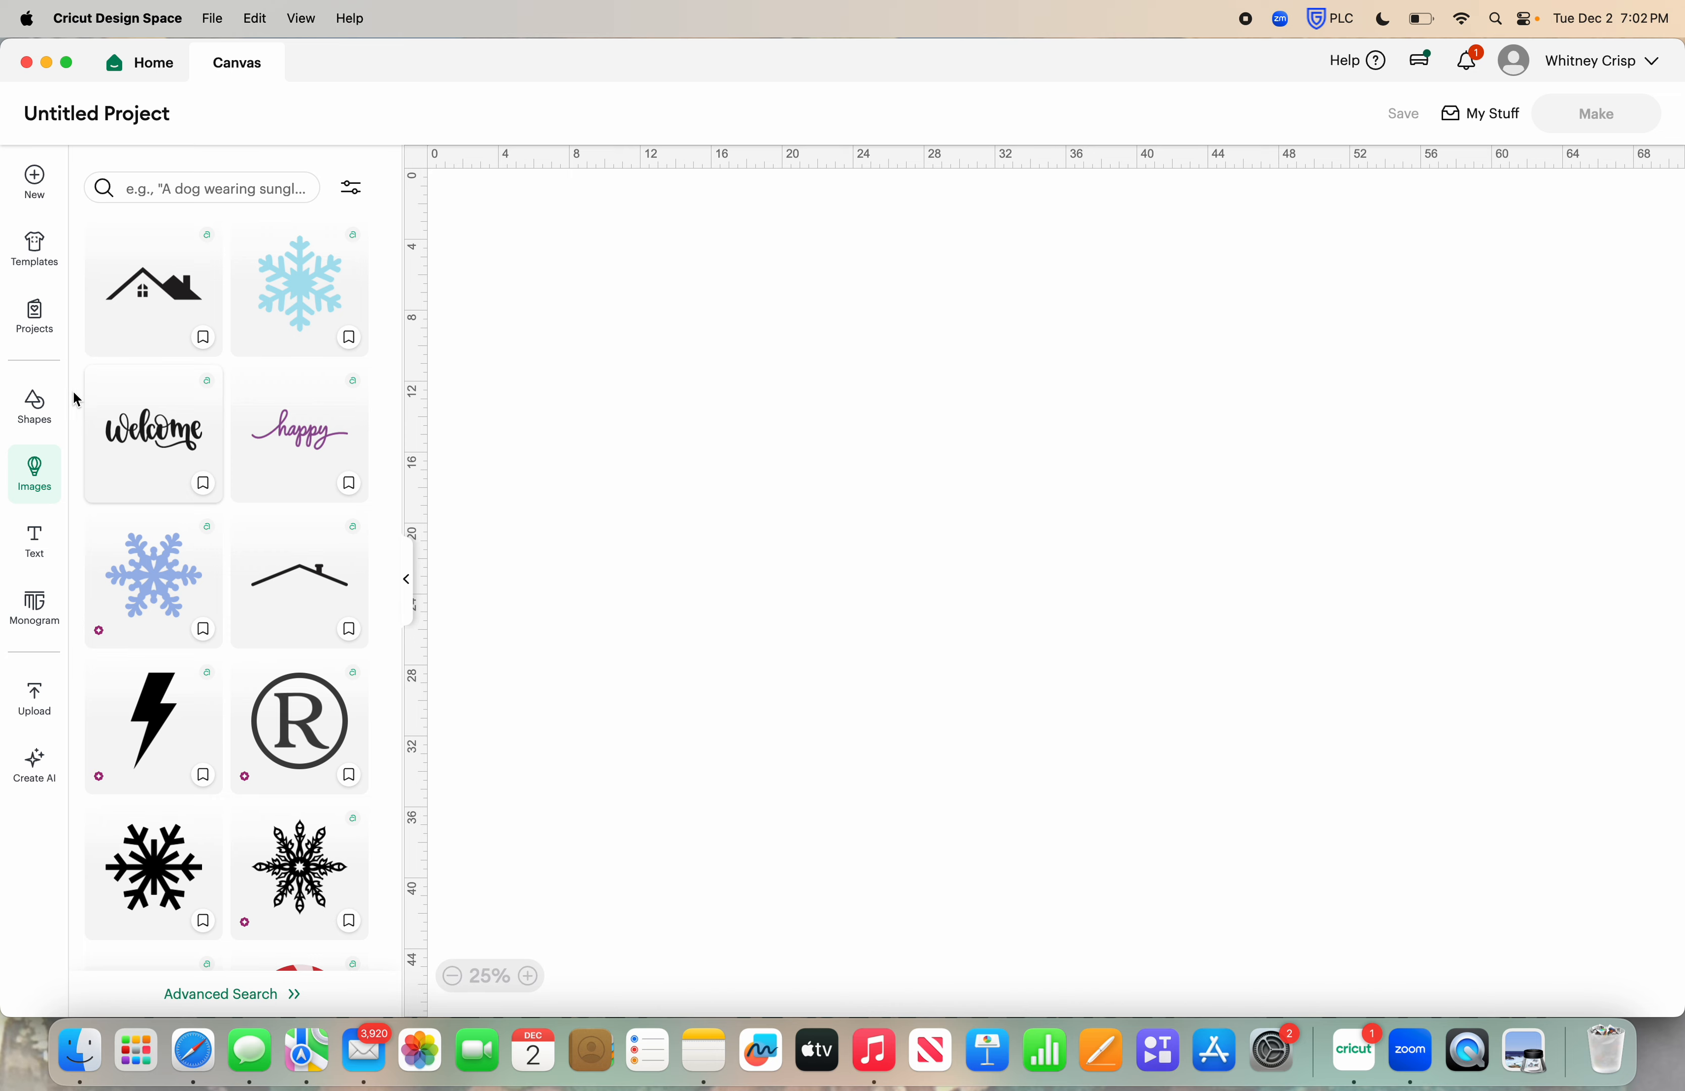
pyautogui.click(40, 409)
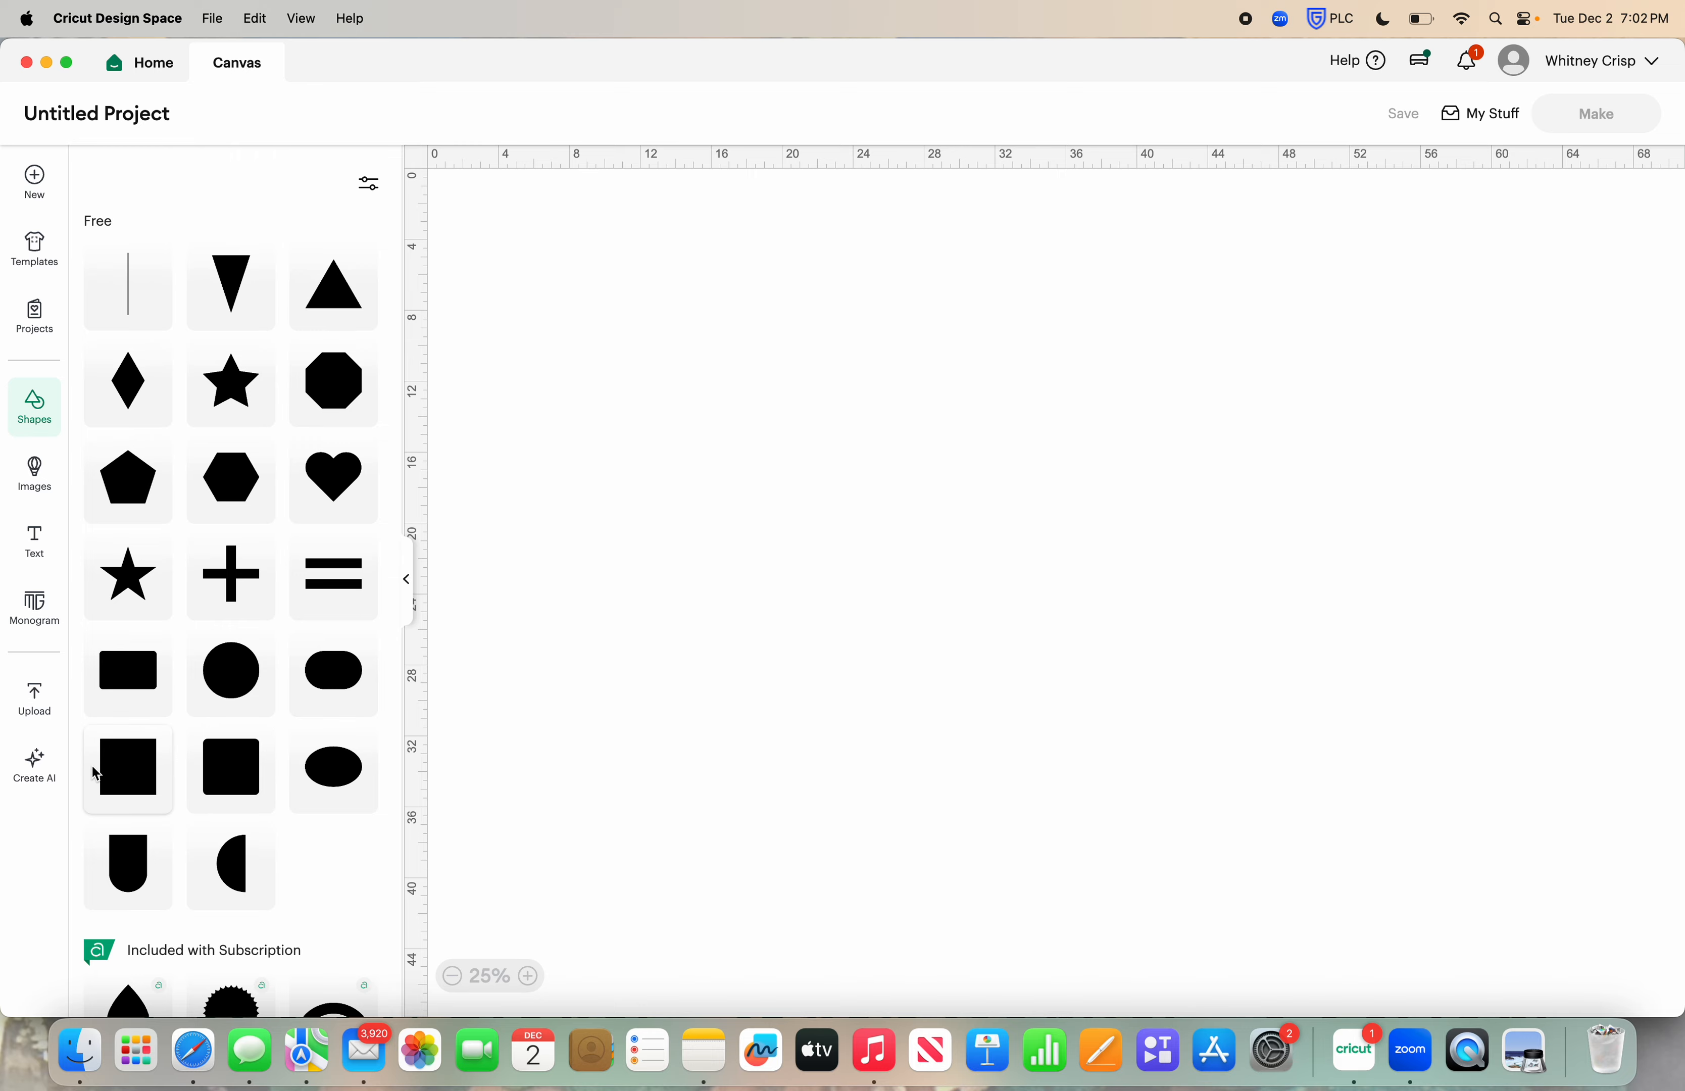
pyautogui.click(123, 778)
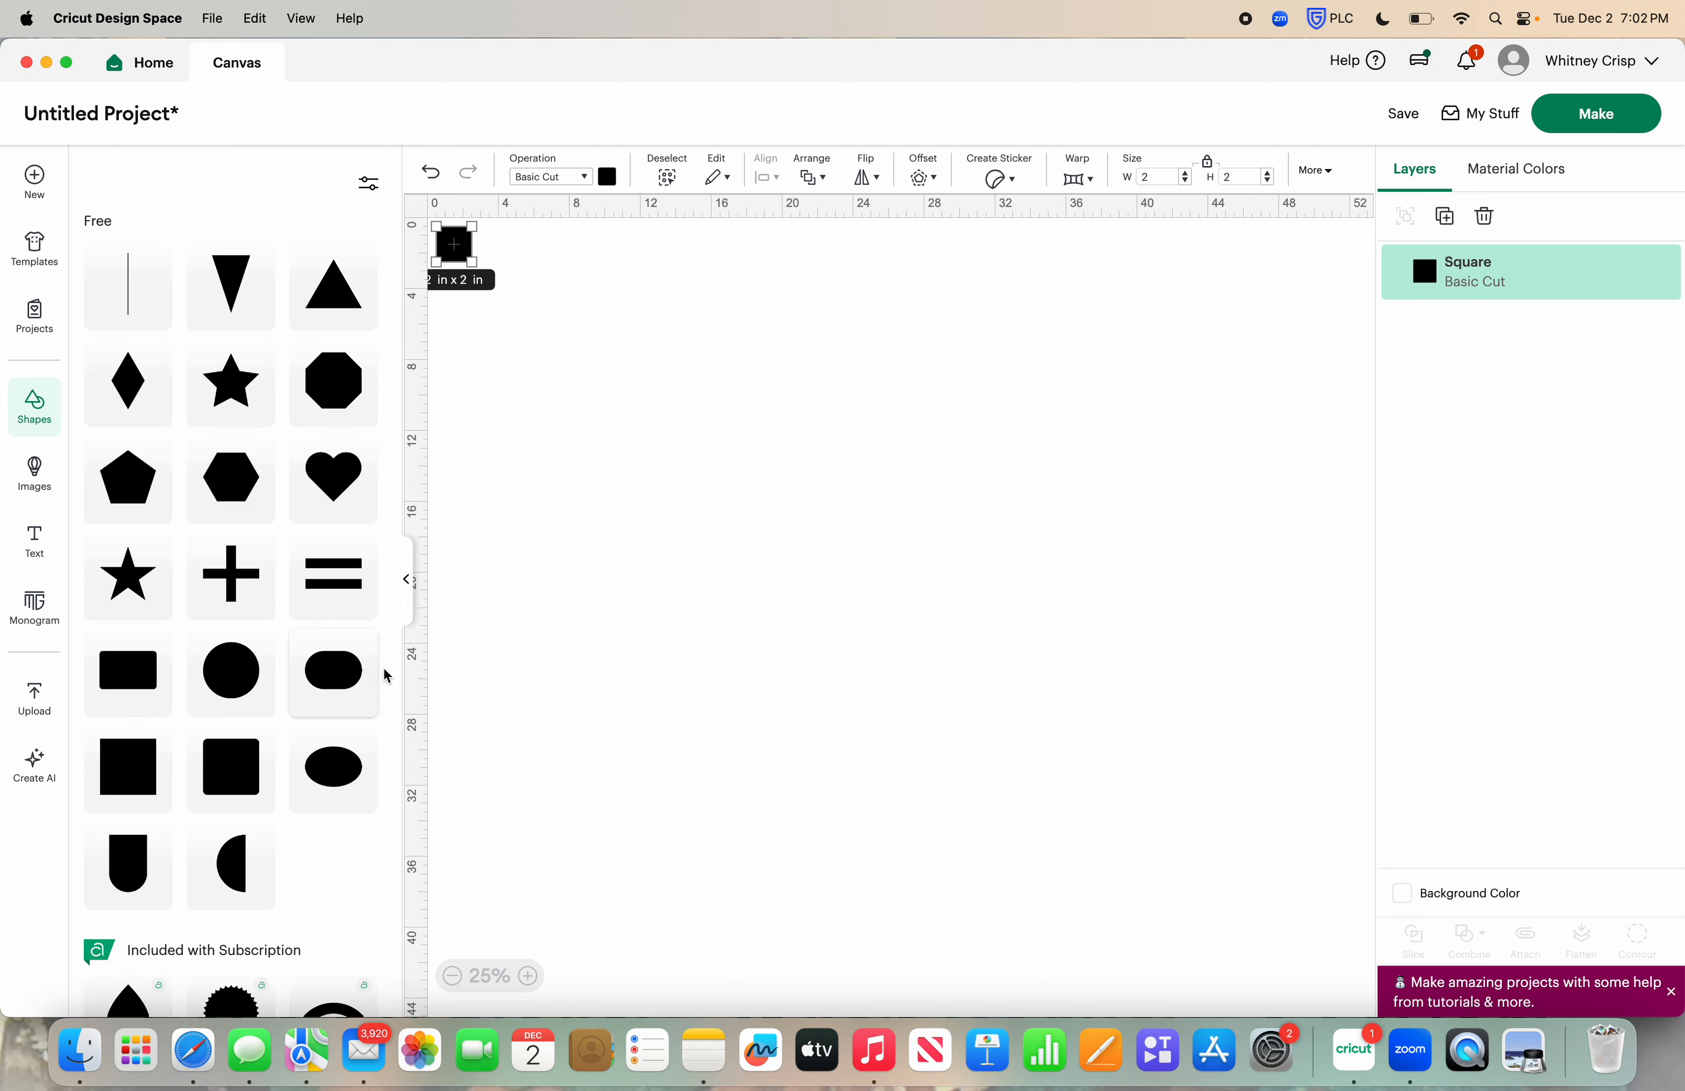
pyautogui.click(409, 580)
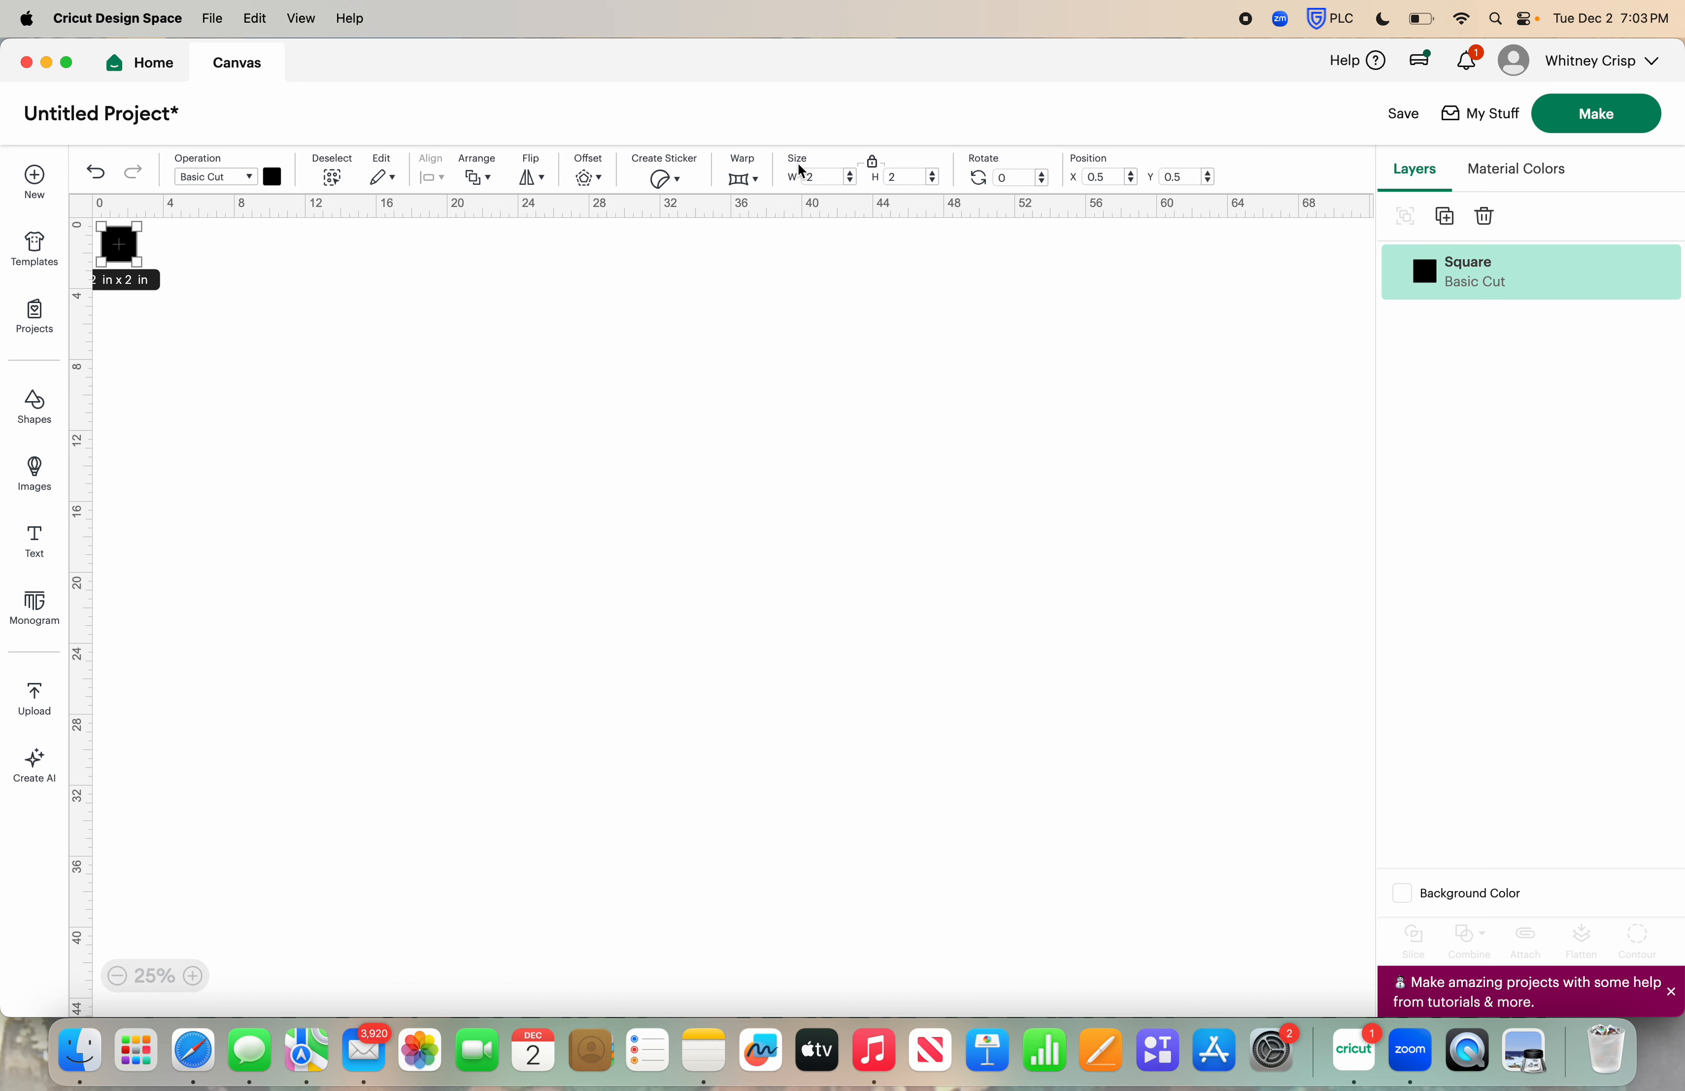
# Unlock the square's proportions and set its size to 30 in wide by 18 in high
pyautogui.click(873, 167)
pyautogui.doubleClick(813, 178)
pyautogui.write('30')
pyautogui.press('Tab')
pyautogui.write('18')
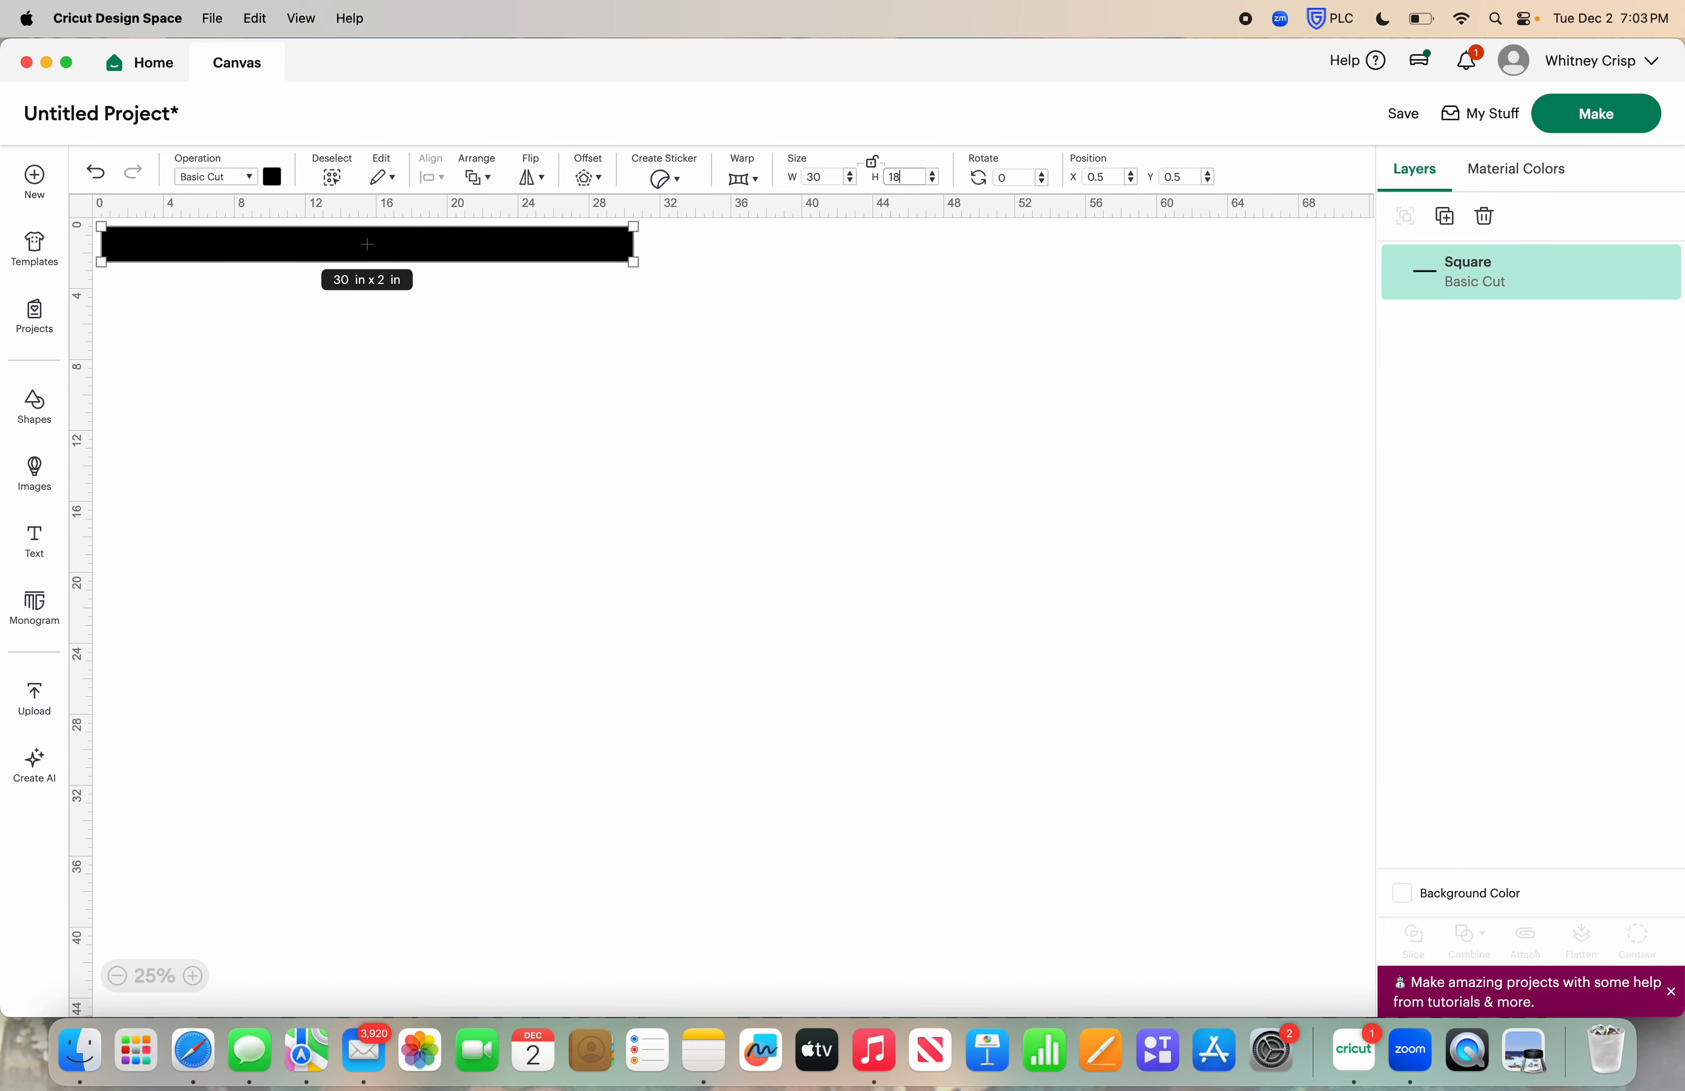
pyautogui.press('Return')
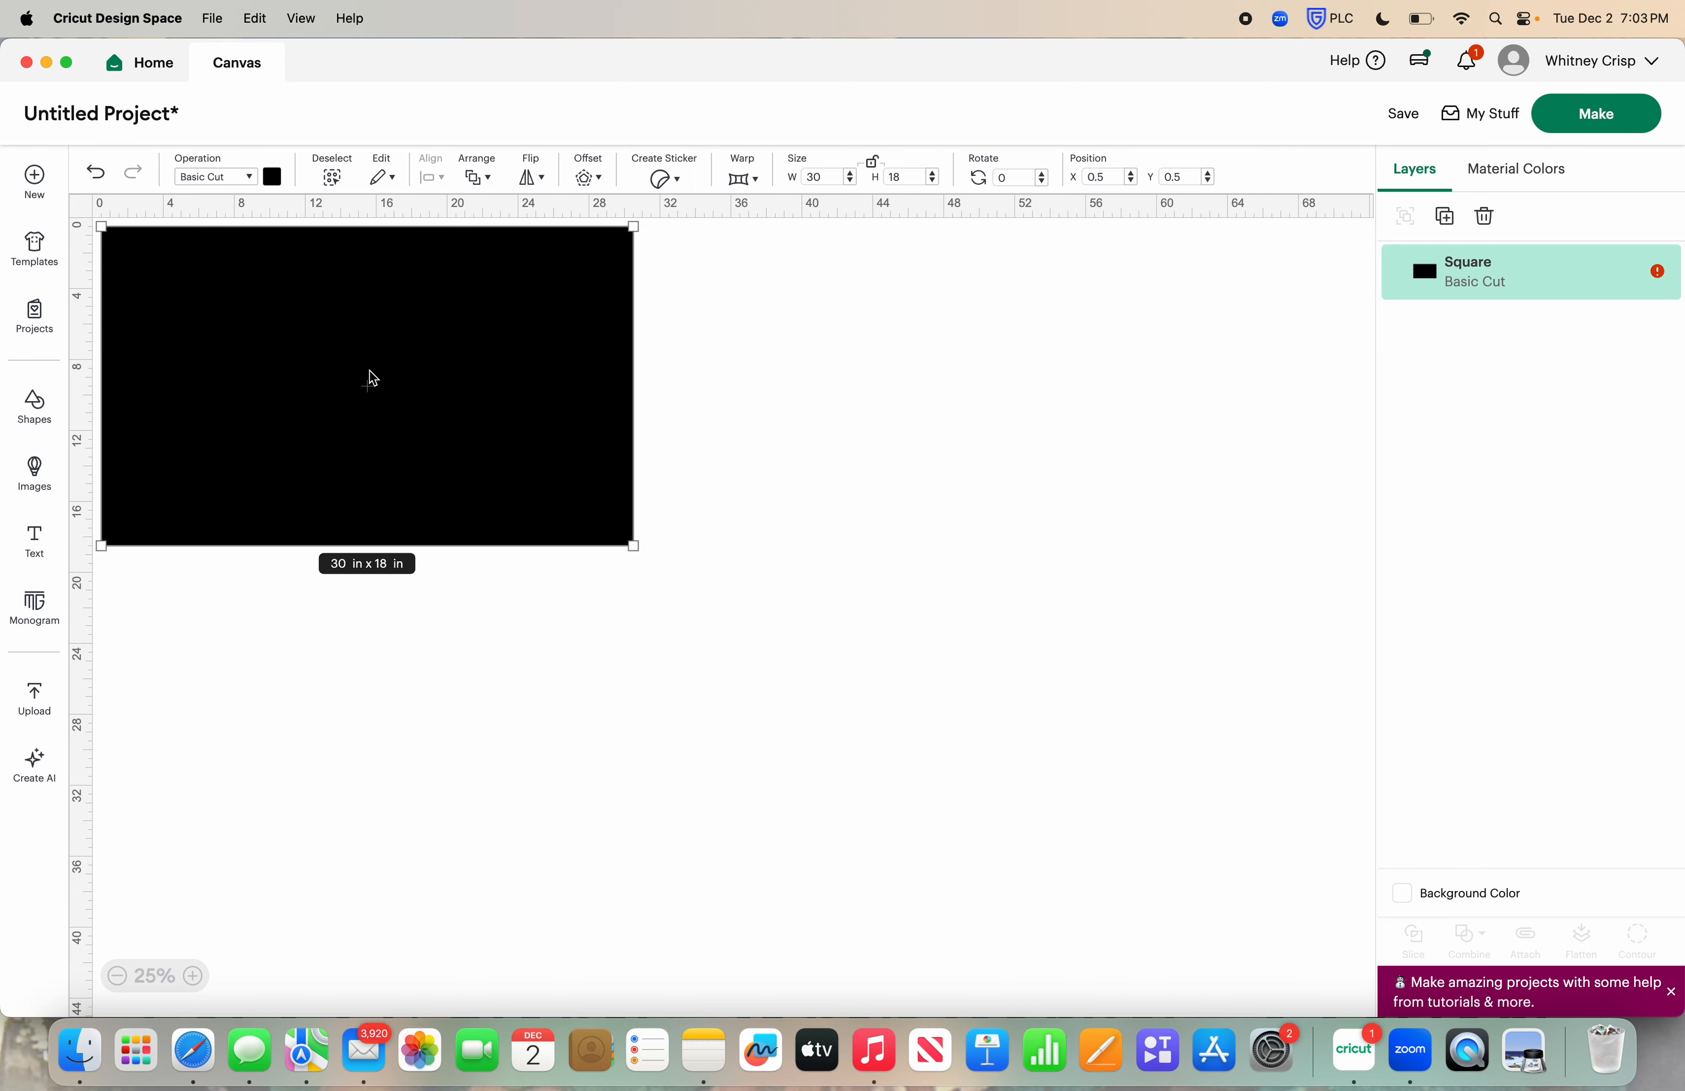
# Color the rectangle brown and move it toward the upper middle of the canvas
pyautogui.click(366, 388)
pyautogui.moveTo(366, 387); pyautogui.dragTo(731, 590)
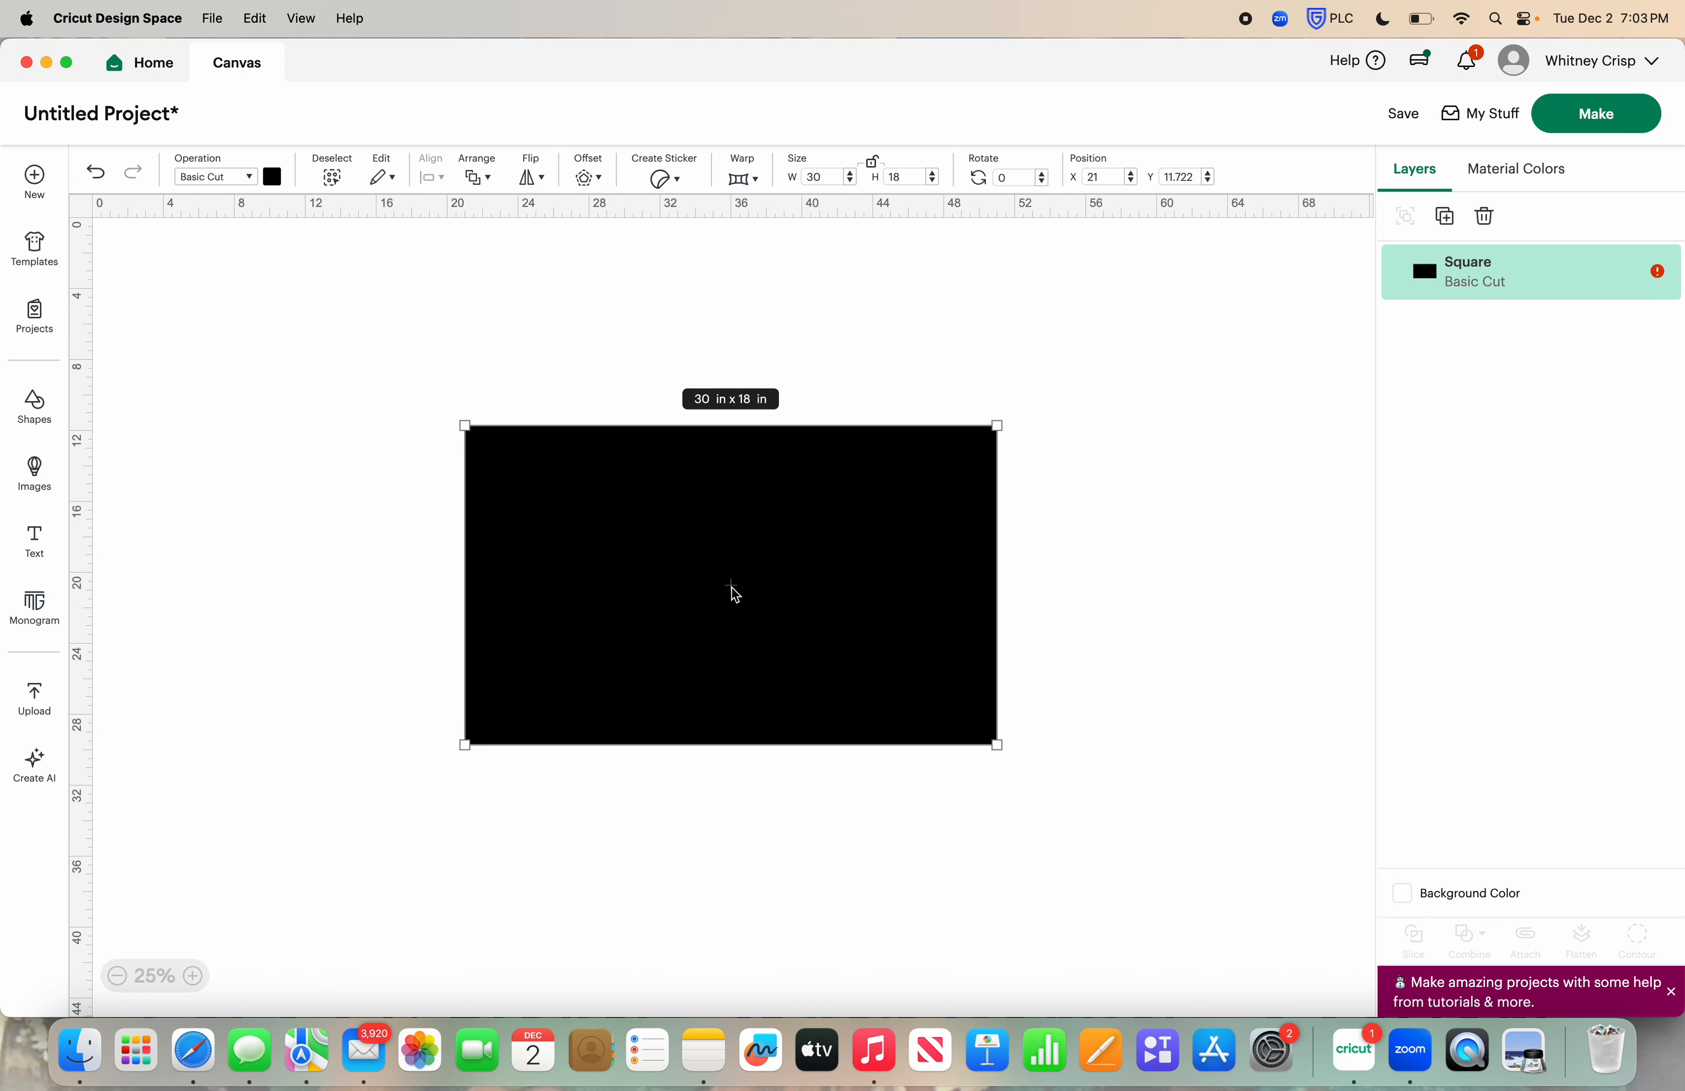
pyautogui.click(274, 177)
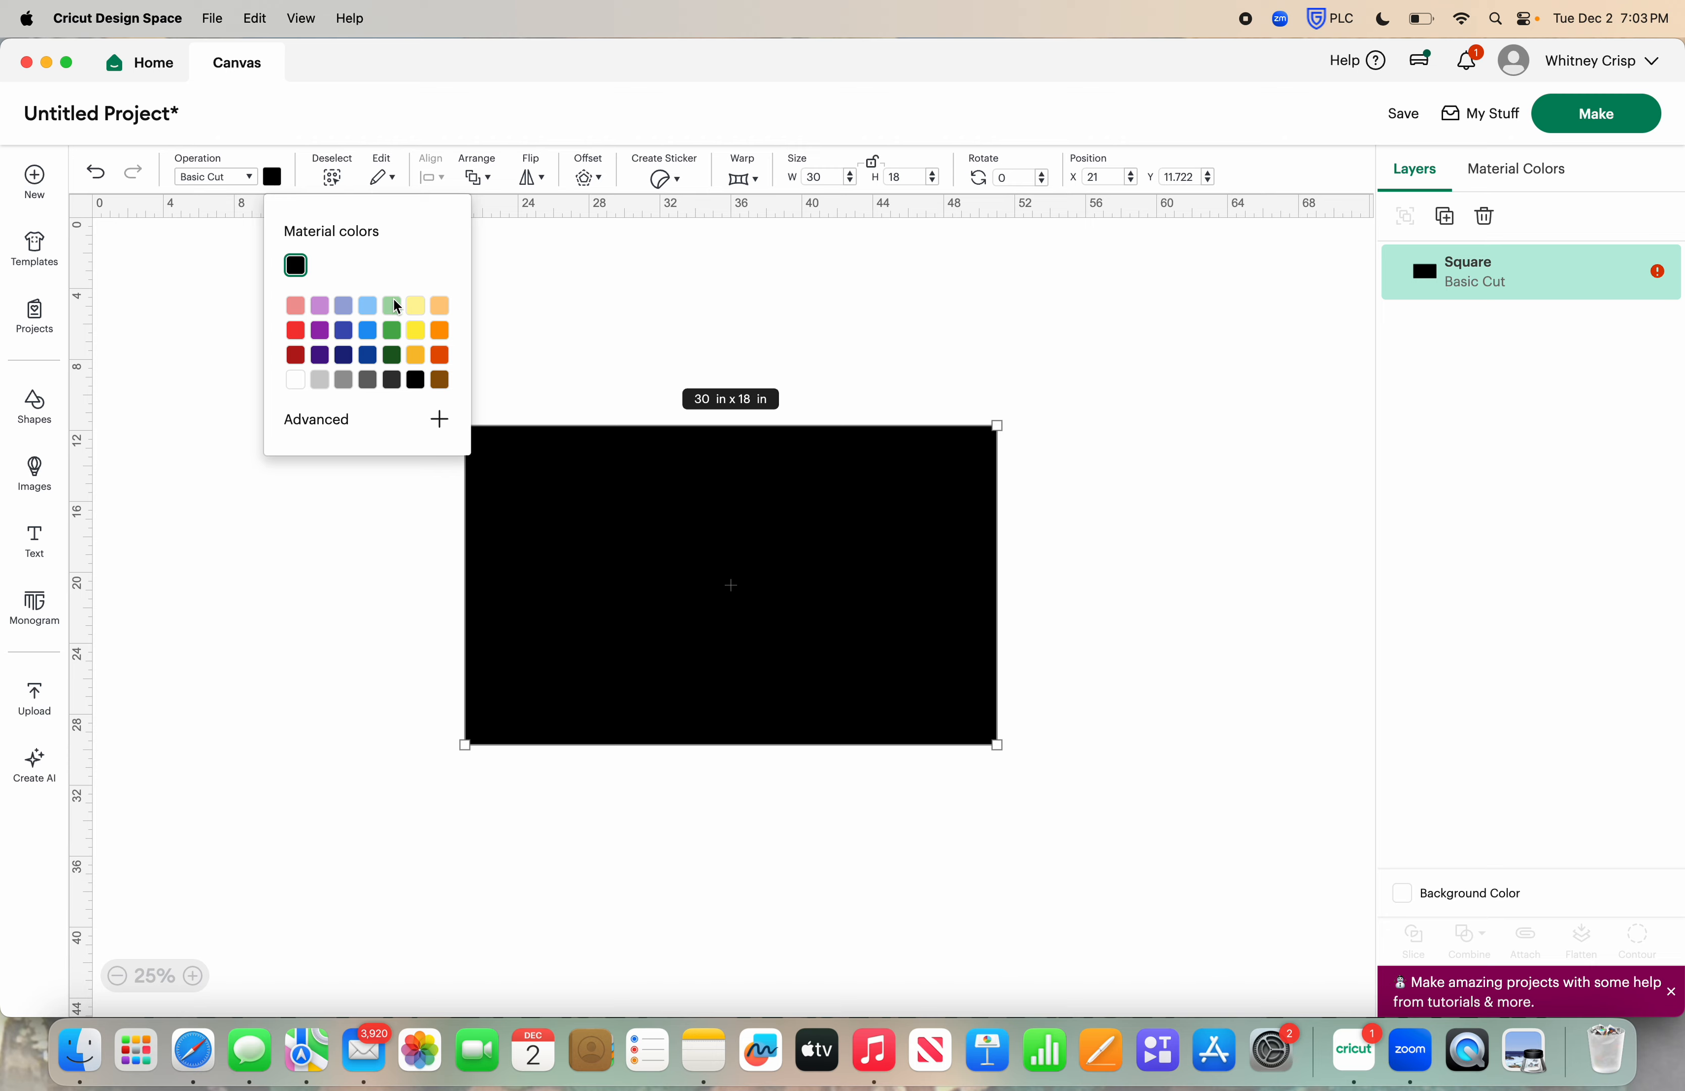
pyautogui.click(441, 381)
pyautogui.click(682, 304)
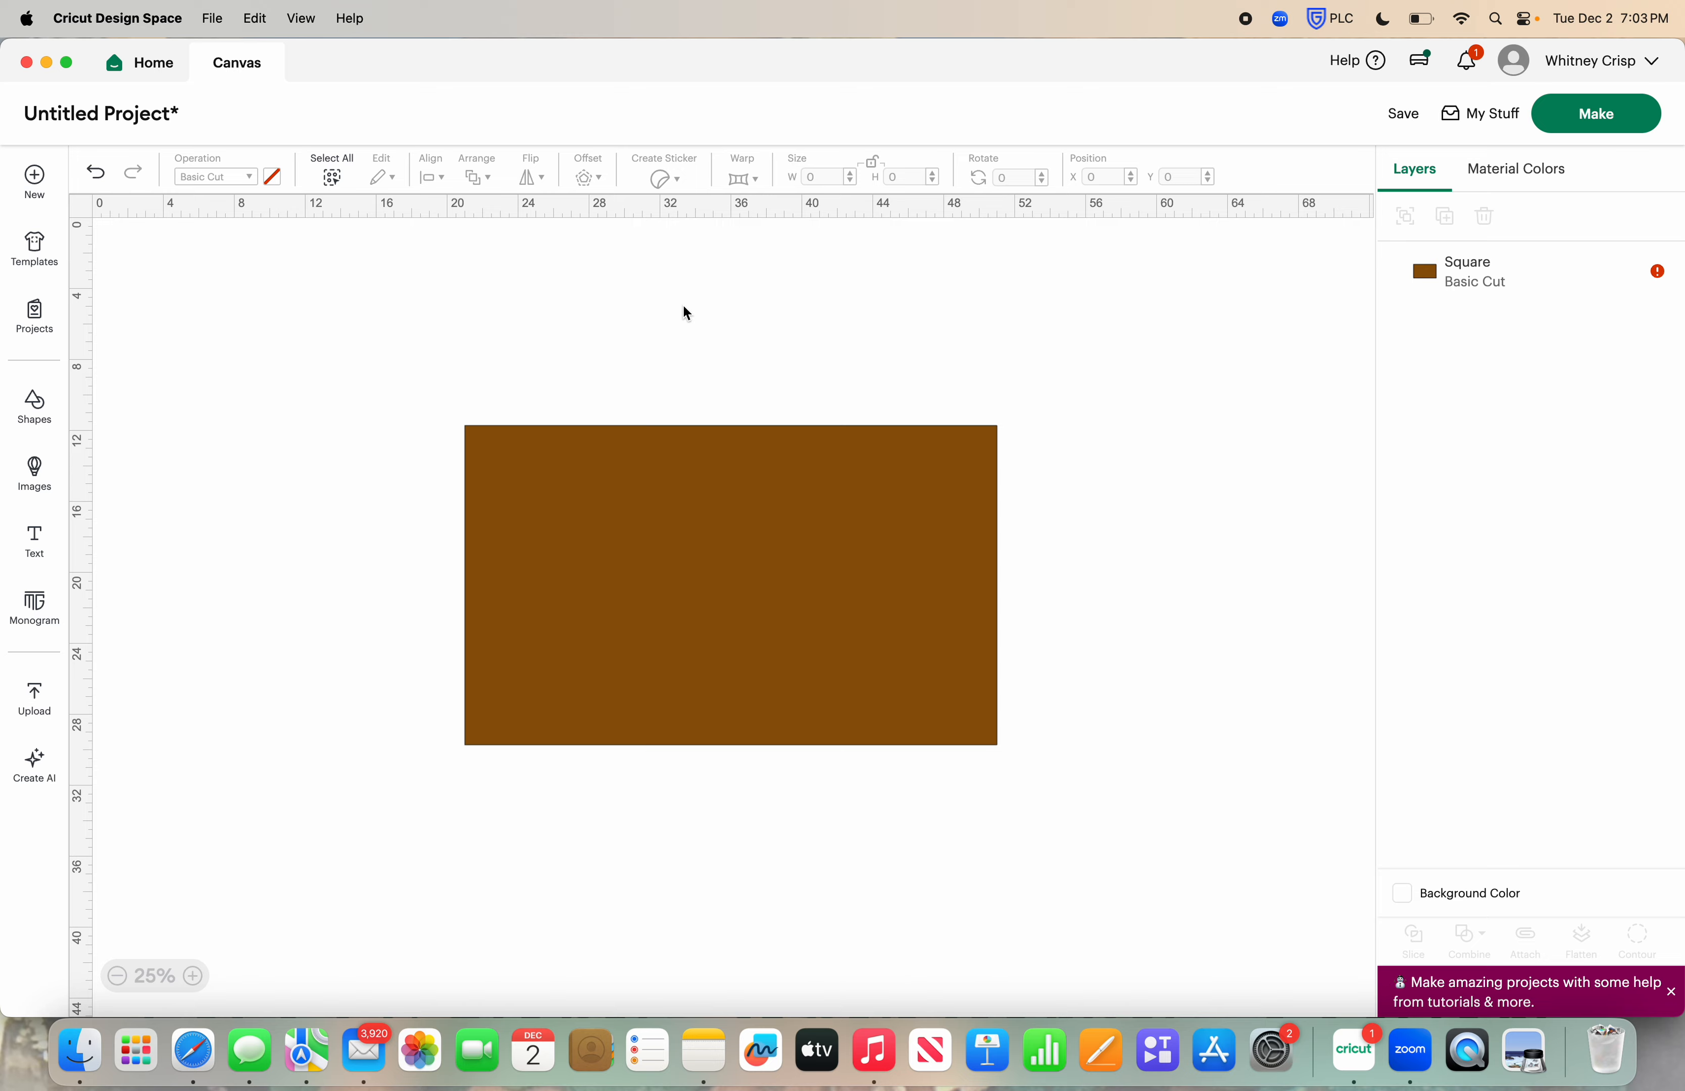
pyautogui.moveTo(644, 559); pyautogui.dragTo(671, 461)
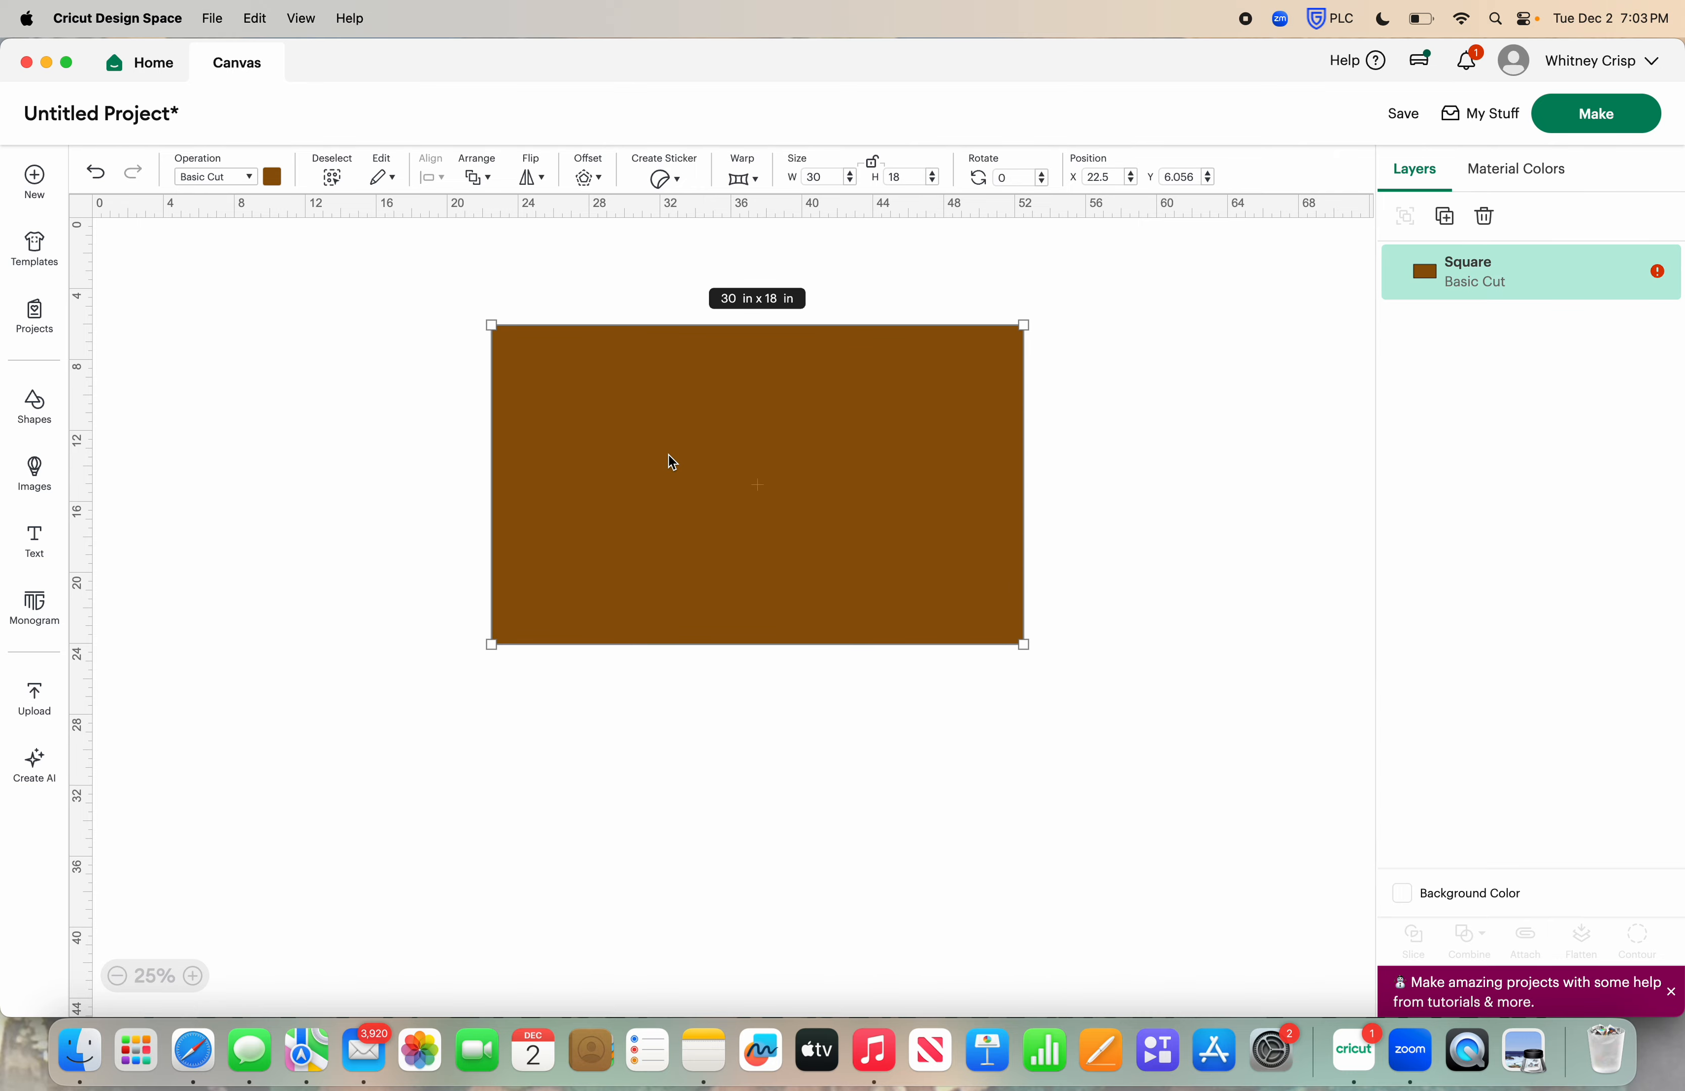
# Duplicate the brown rectangle twice and move both copies below the original
pyautogui.click(1447, 220)
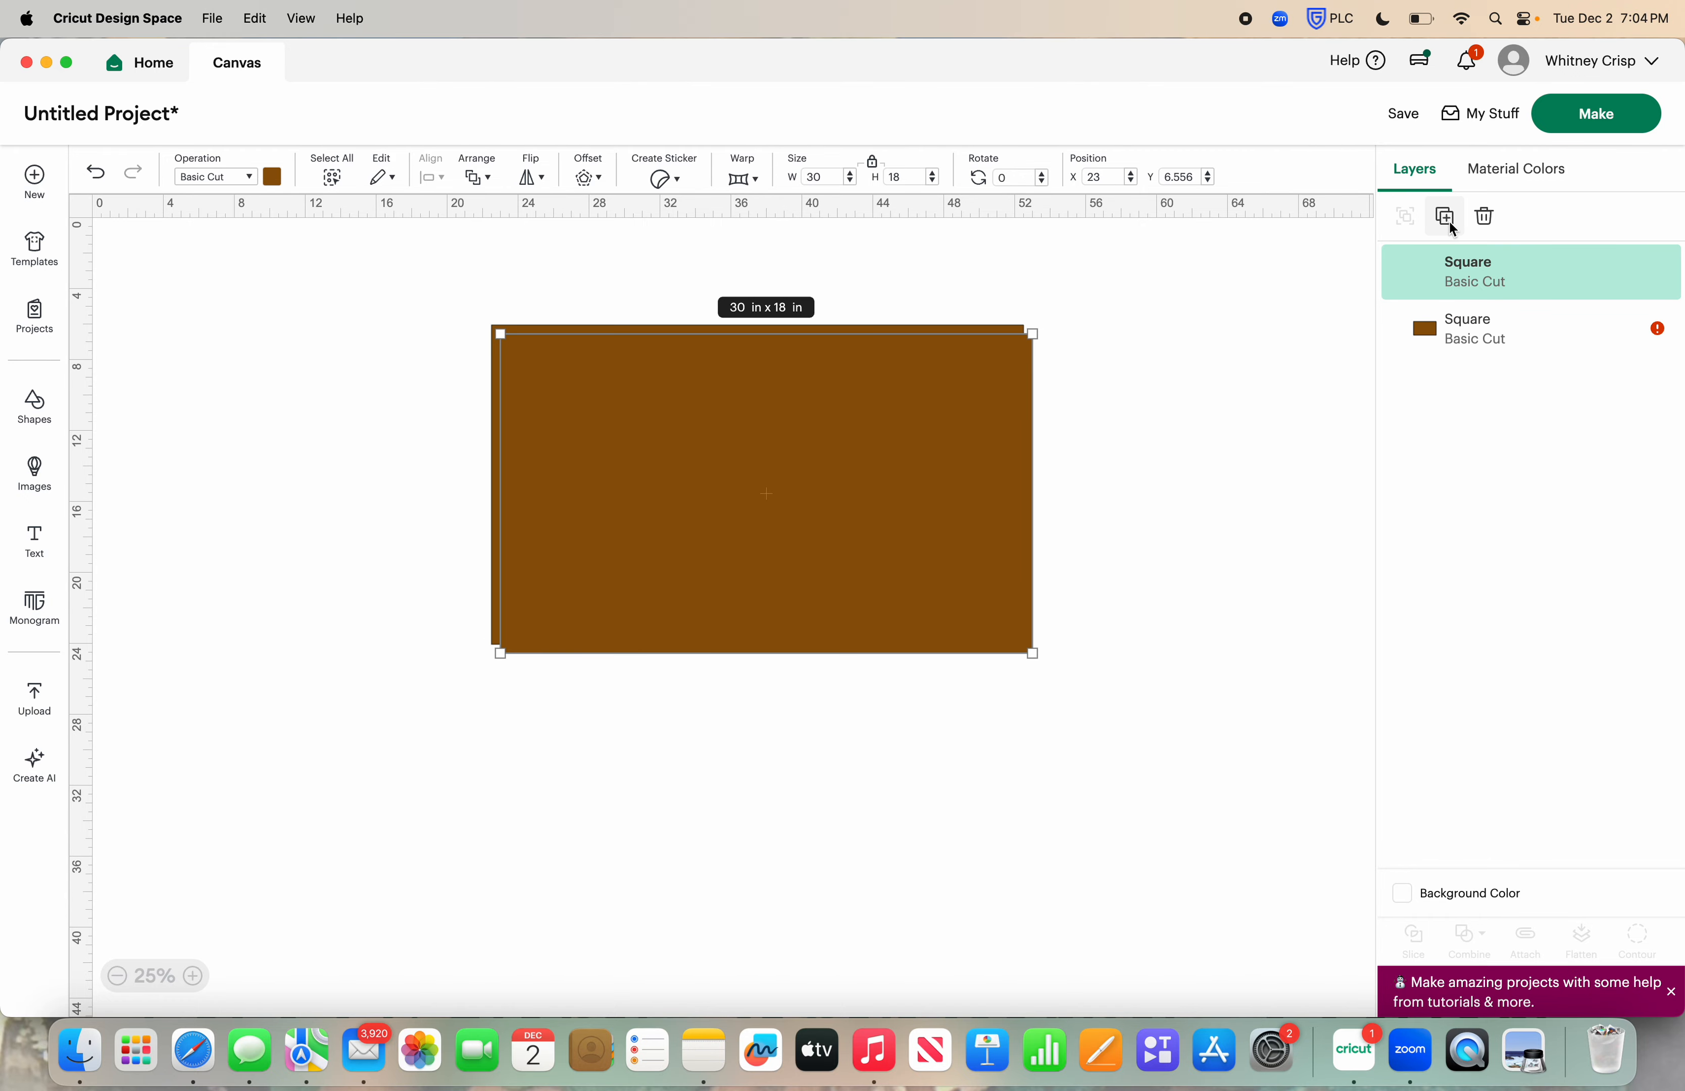
pyautogui.click(1446, 218)
pyautogui.moveTo(921, 414); pyautogui.dragTo(919, 741)
pyautogui.scroll(-1, 919, 741)
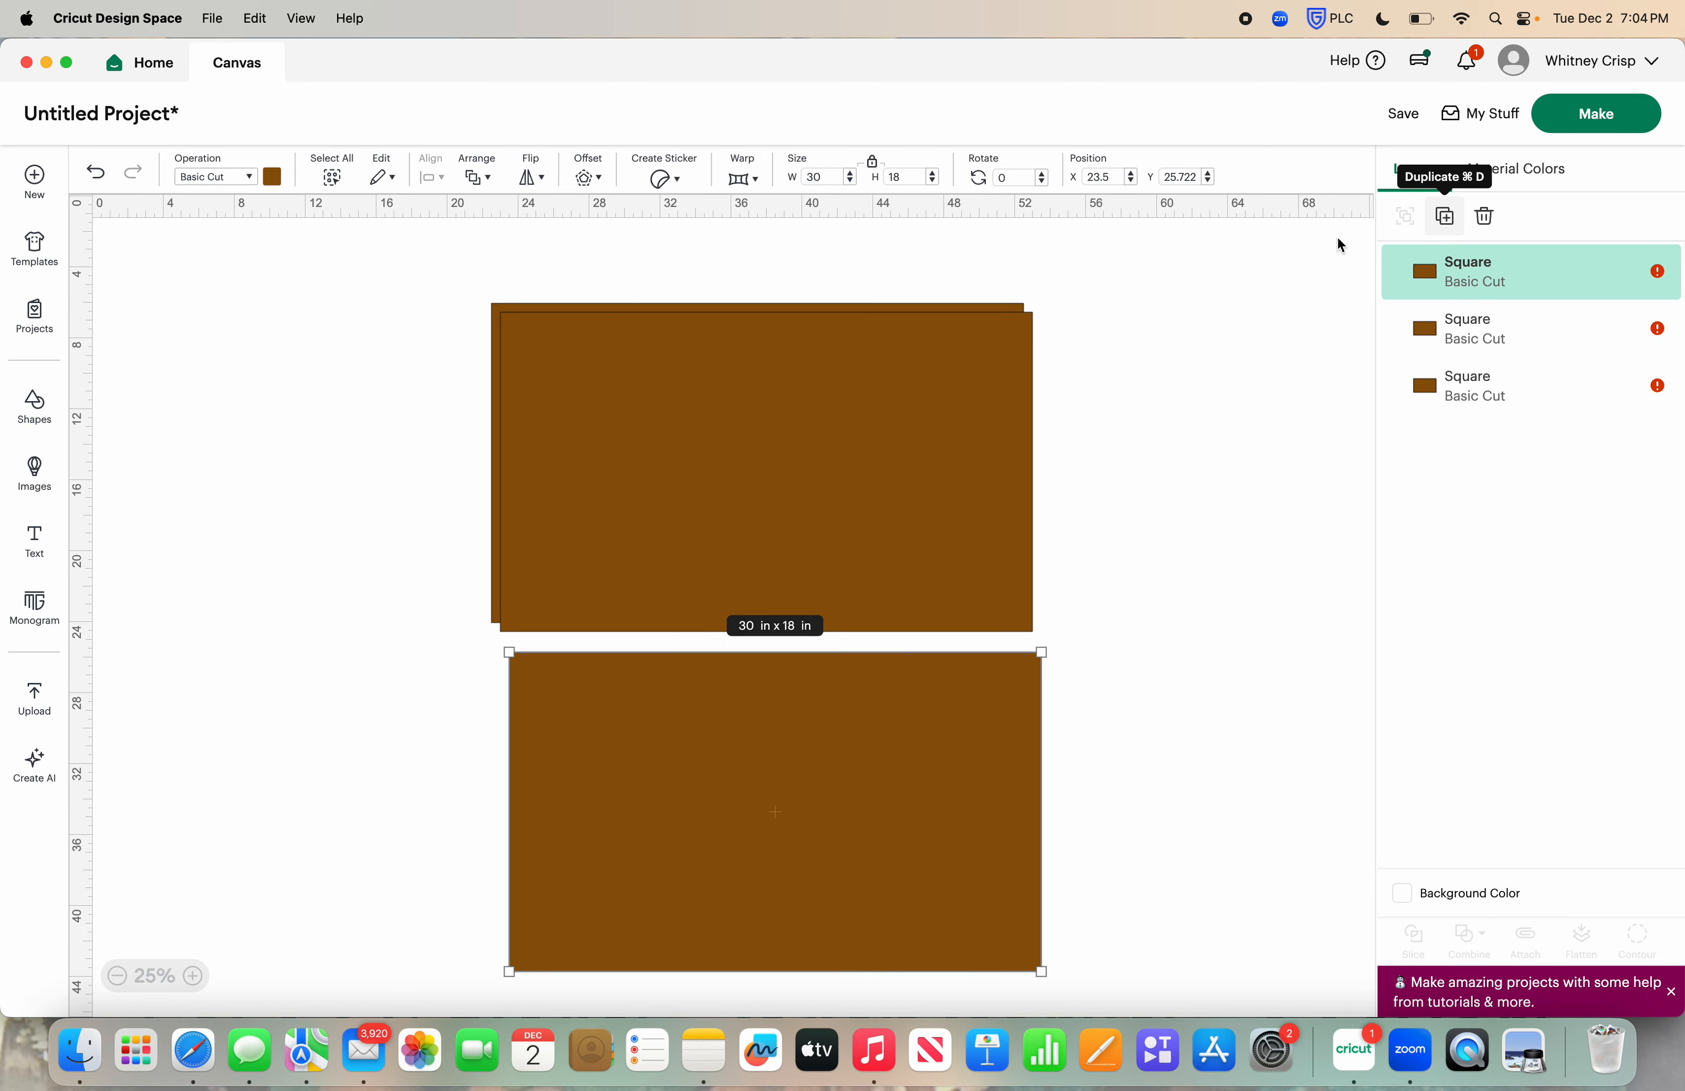
pyautogui.moveTo(839, 429); pyautogui.dragTo(854, 754)
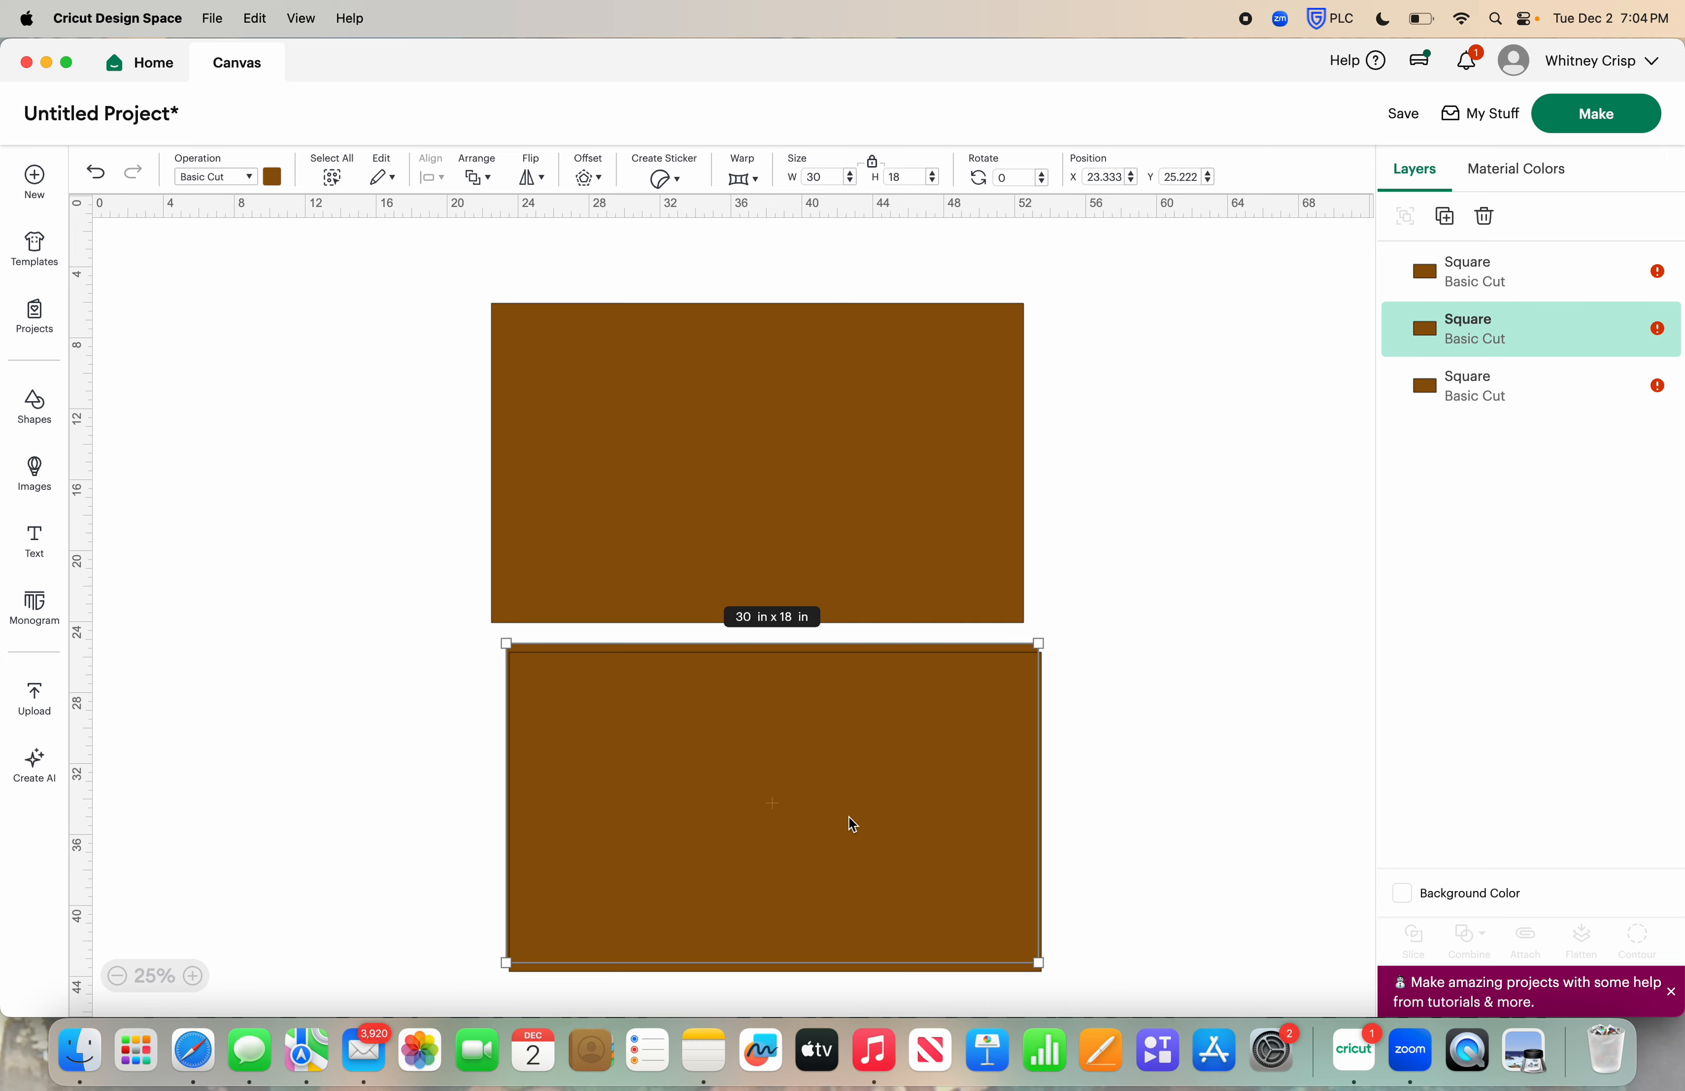
# Unlock the selected copy's proportions and resize it to 29 in wide by 17 in high
pyautogui.click(873, 164)
pyautogui.click(828, 178)
pyautogui.write('29')
pyautogui.press('Tab')
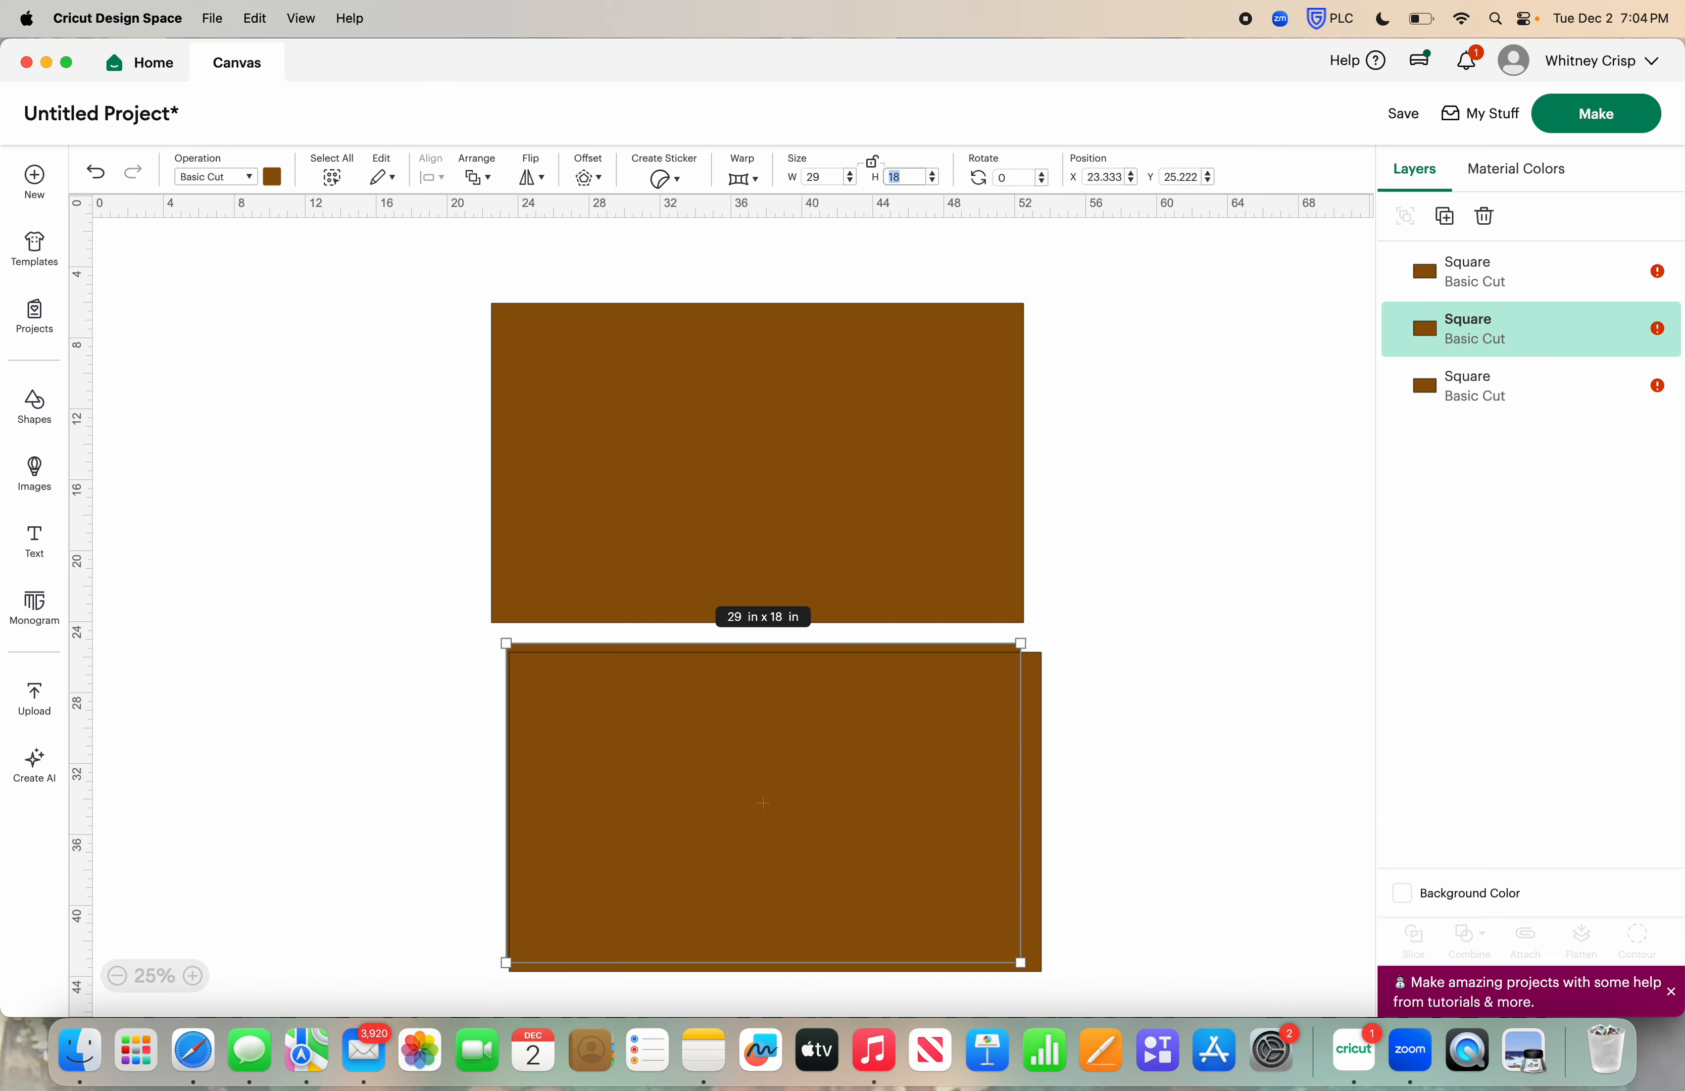
pyautogui.write('17')
pyautogui.press('Return')
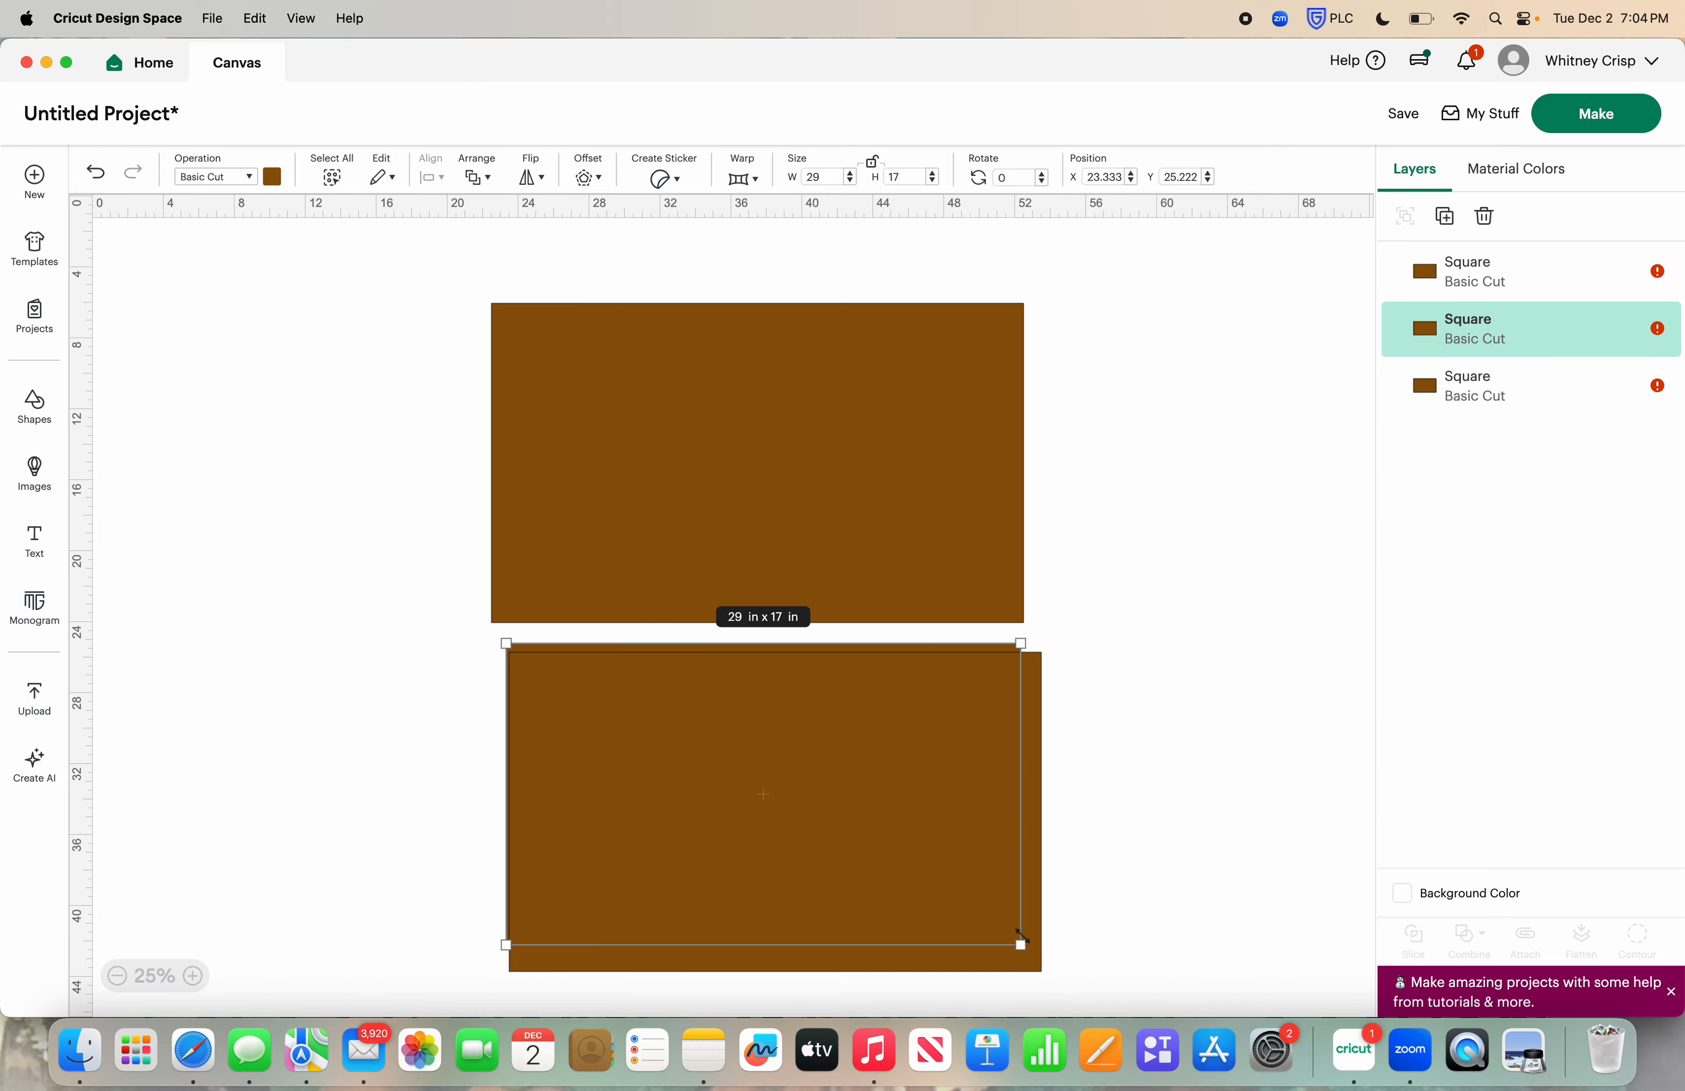
# Separate the two lower rectangles so both can be selected, and center them on each other
pyautogui.moveTo(1047, 755); pyautogui.dragTo(832, 782)
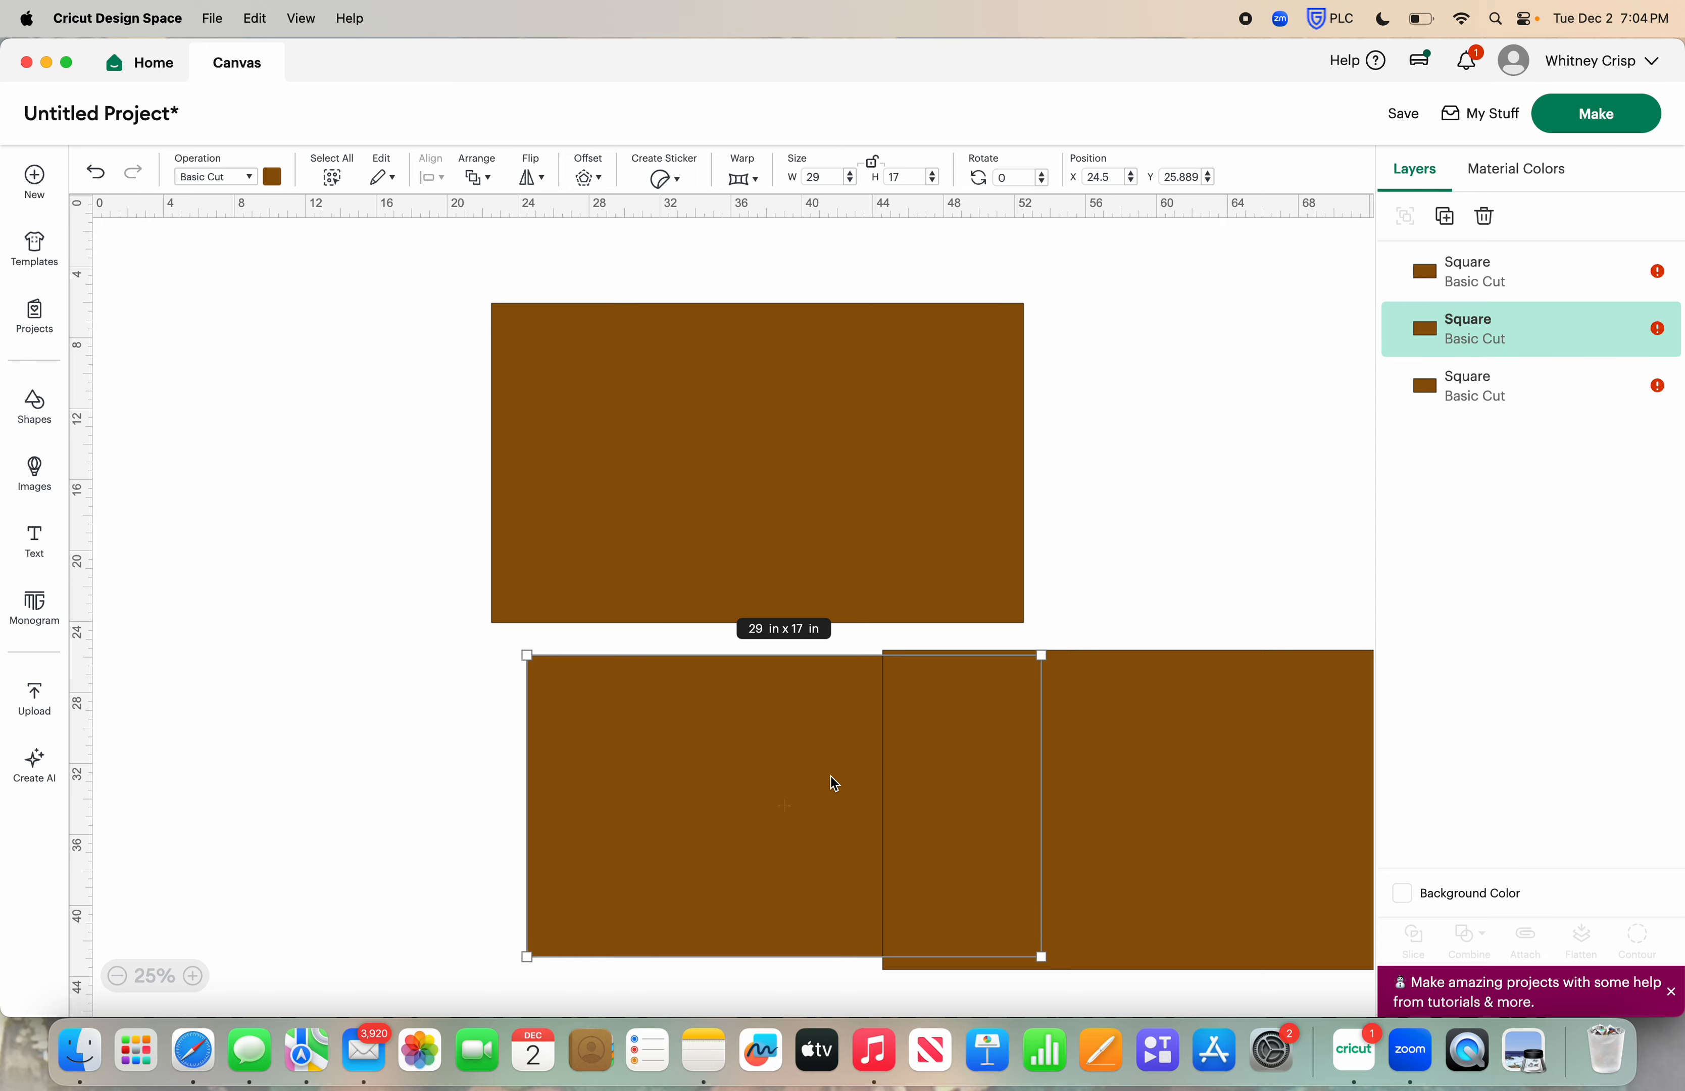
pyautogui.hscroll(5, 794, 775)
pyautogui.moveTo(521, 752); pyautogui.dragTo(929, 759)
pyautogui.moveTo(1267, 770); pyautogui.dragTo(624, 888)
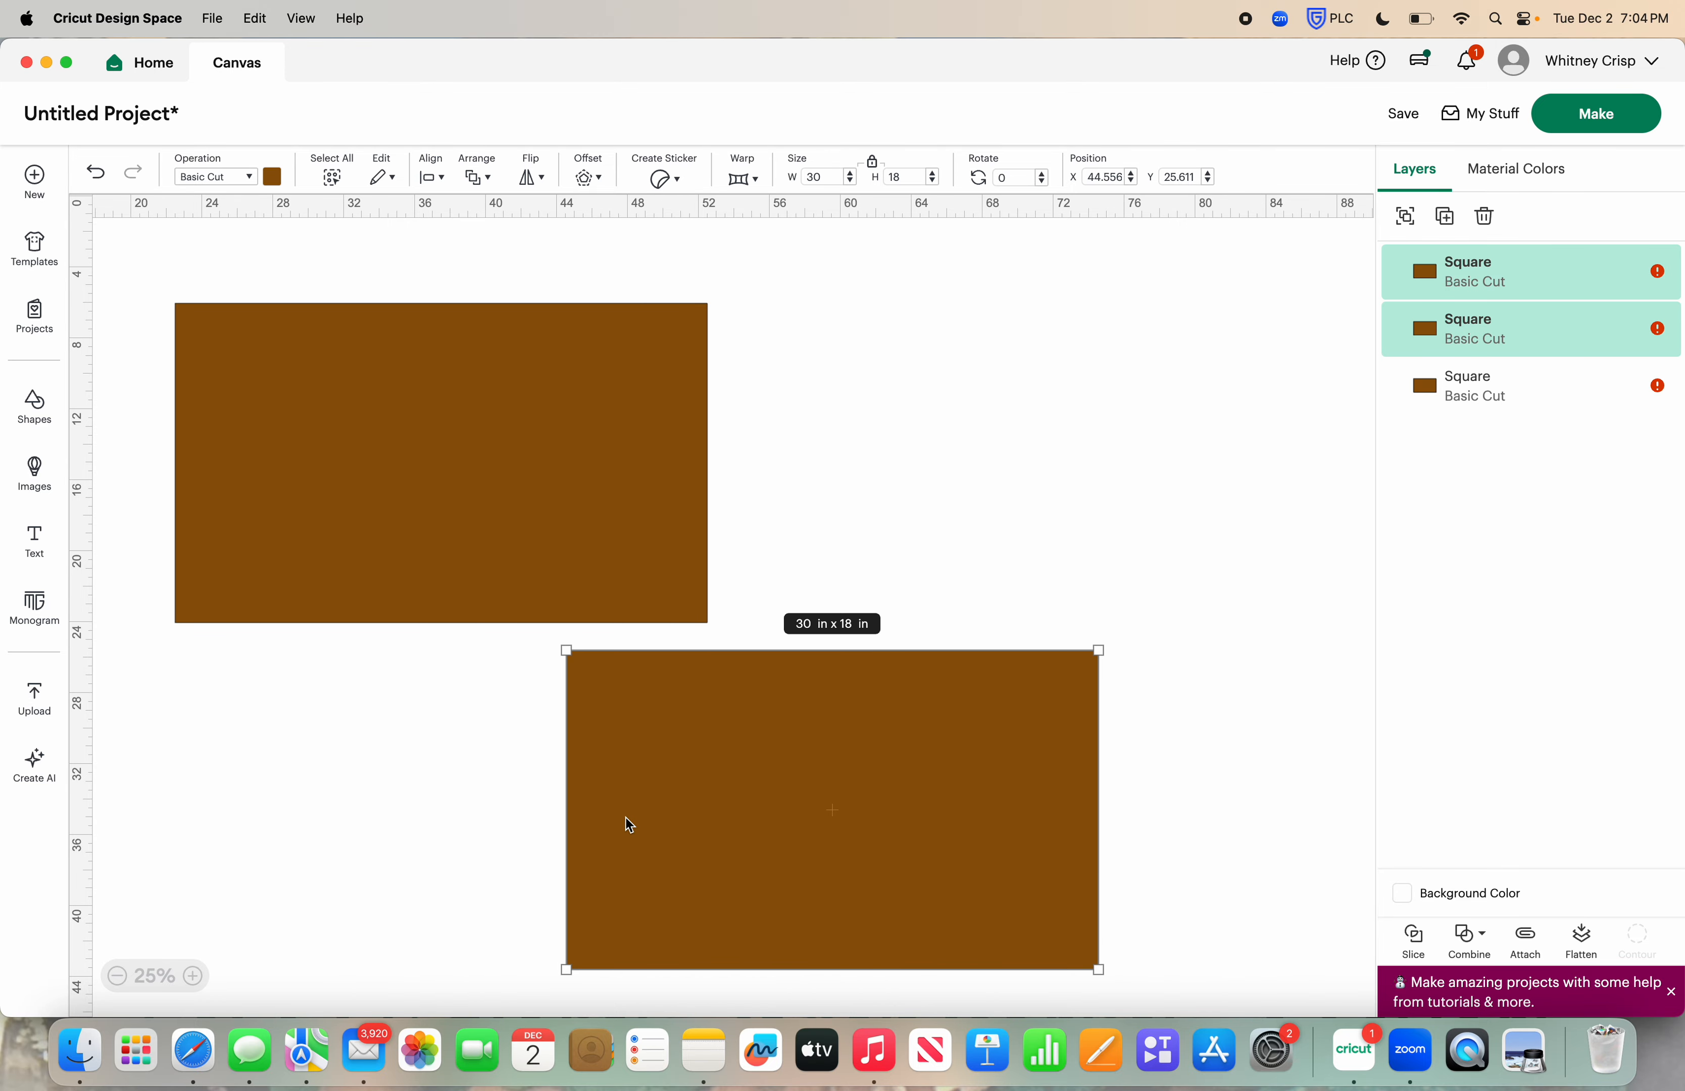
pyautogui.click(434, 179)
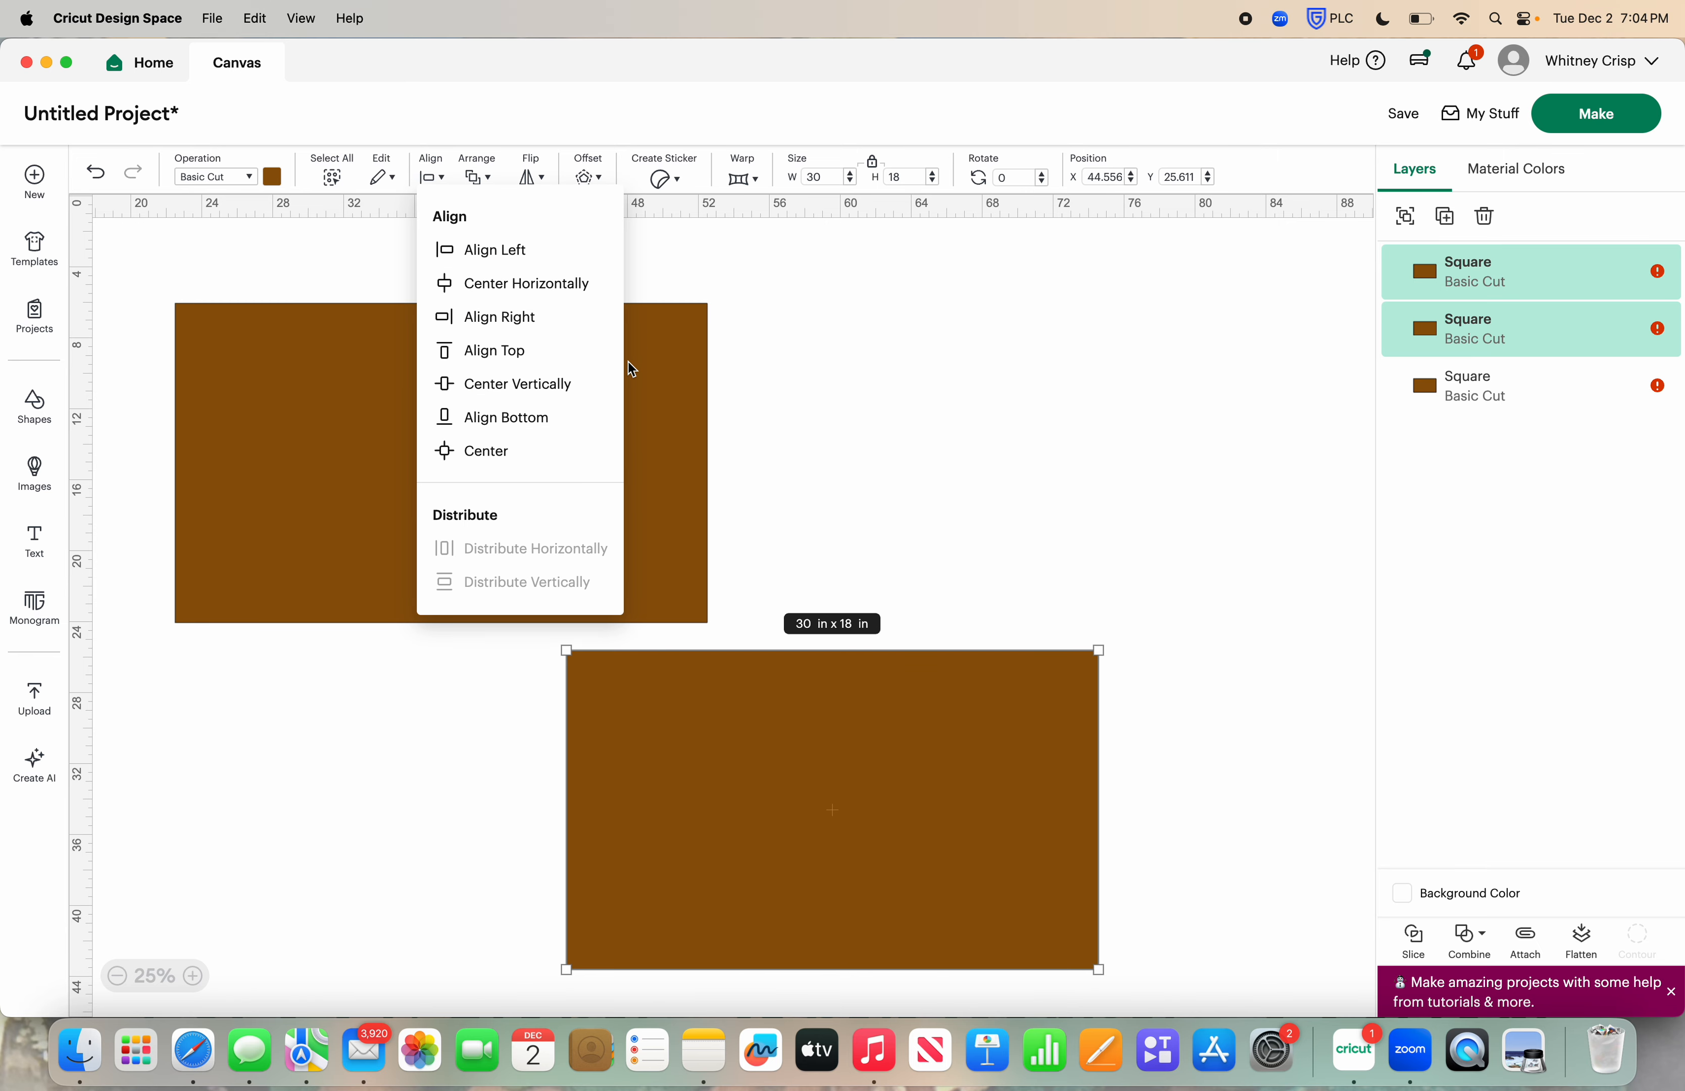
pyautogui.click(536, 446)
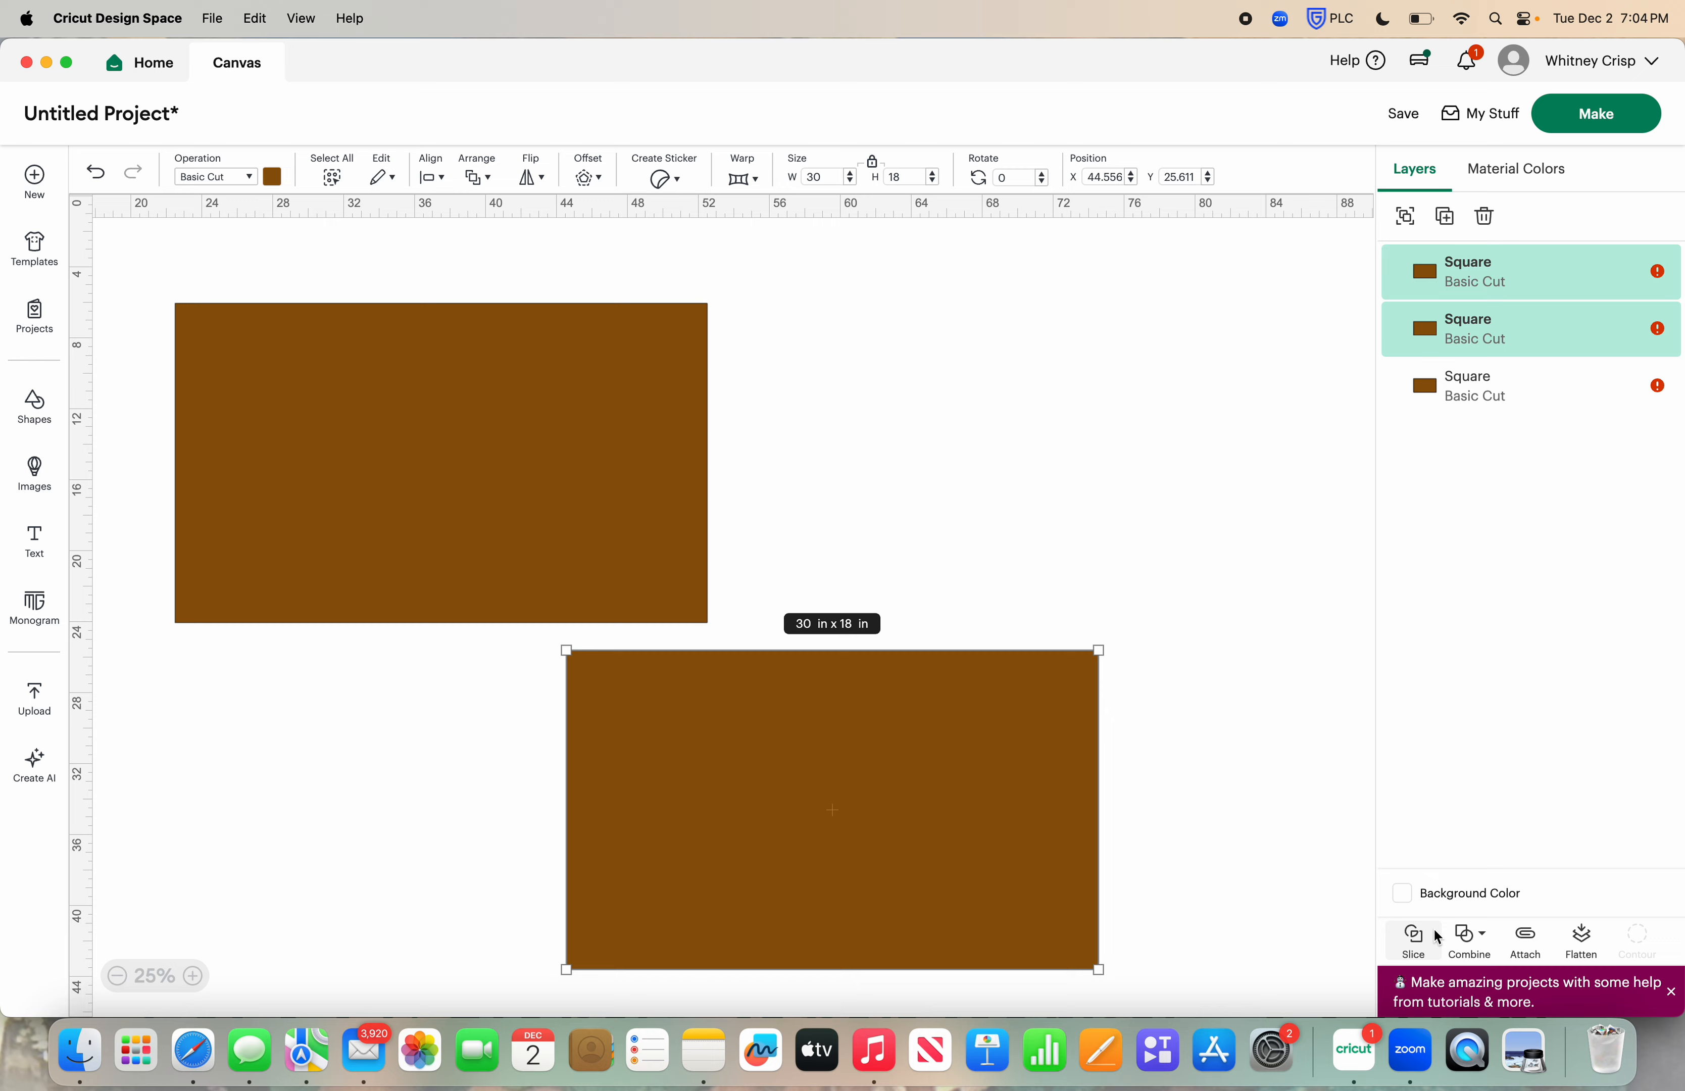
# Slice the two centered rectangles into a thin frame and delete the two solid leftover pieces
pyautogui.click(1419, 945)
pyautogui.click(910, 822)
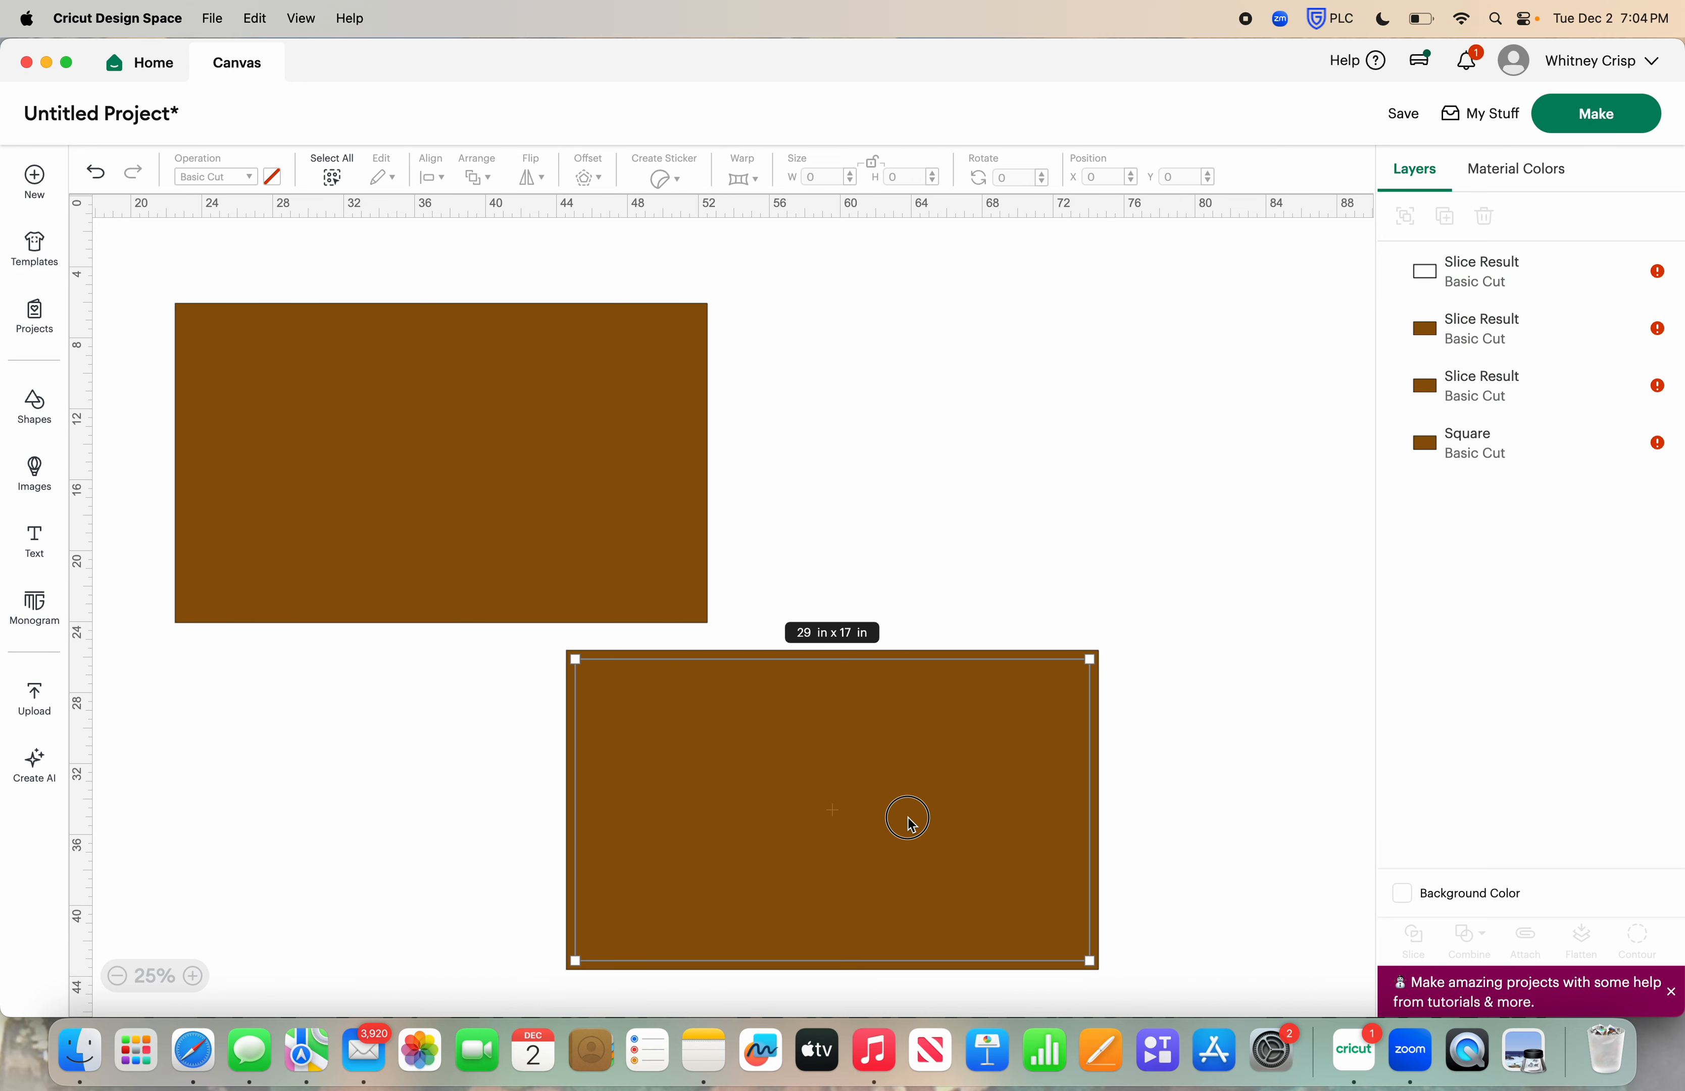
pyautogui.moveTo(911, 822); pyautogui.dragTo(425, 880)
pyautogui.moveTo(1058, 717); pyautogui.dragTo(1196, 549)
pyautogui.moveTo(535, 752); pyautogui.dragTo(341, 864)
pyautogui.click(524, 736)
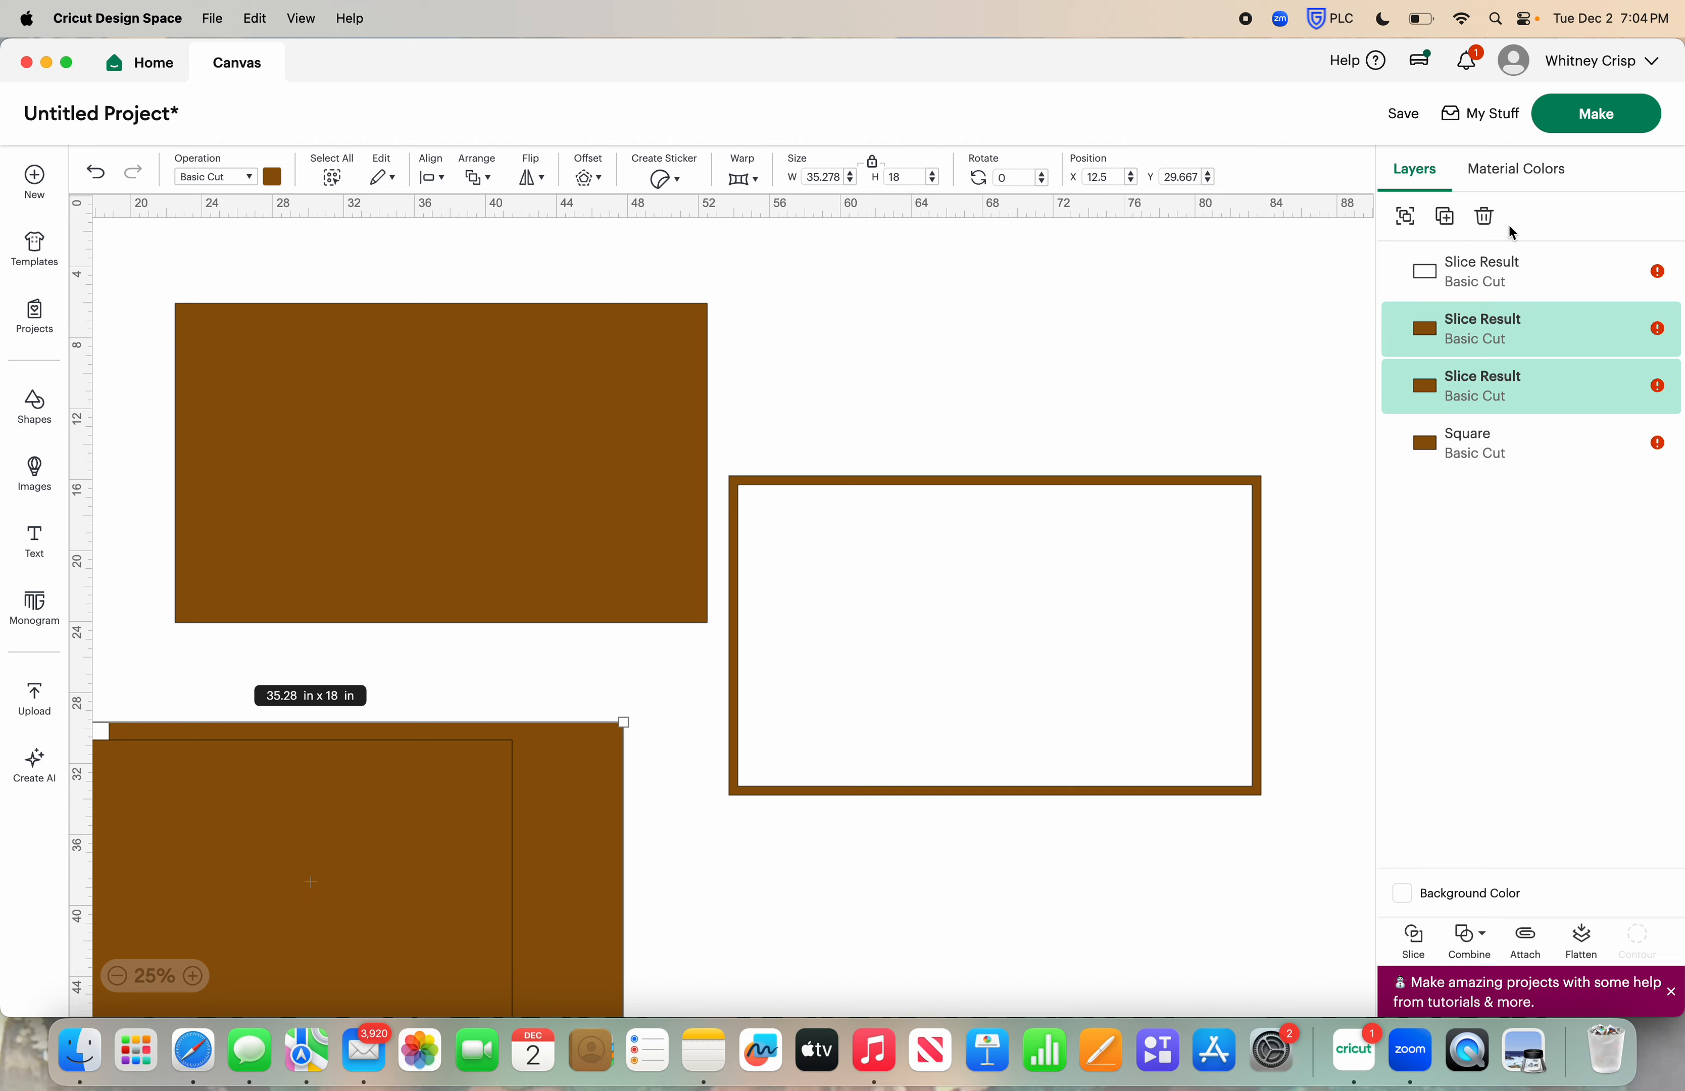
pyautogui.click(1486, 217)
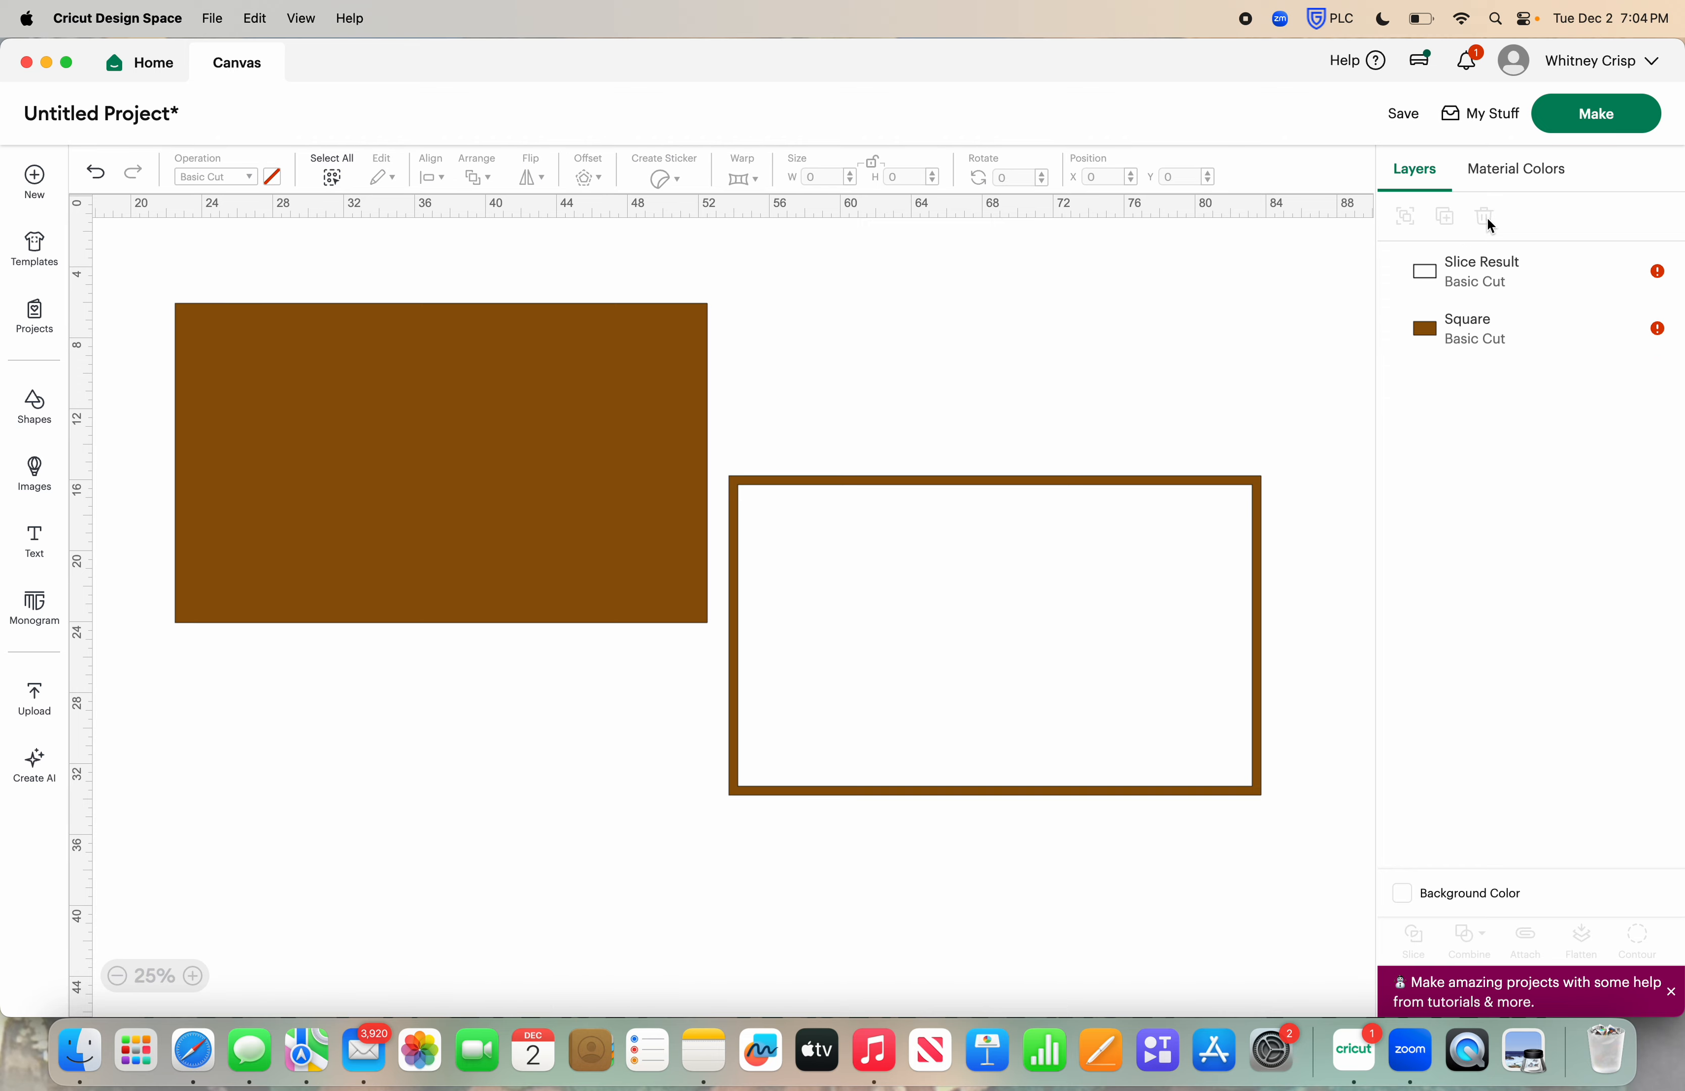
# Color the sliced frame black and place it over the brown rectangle
pyautogui.click(997, 565)
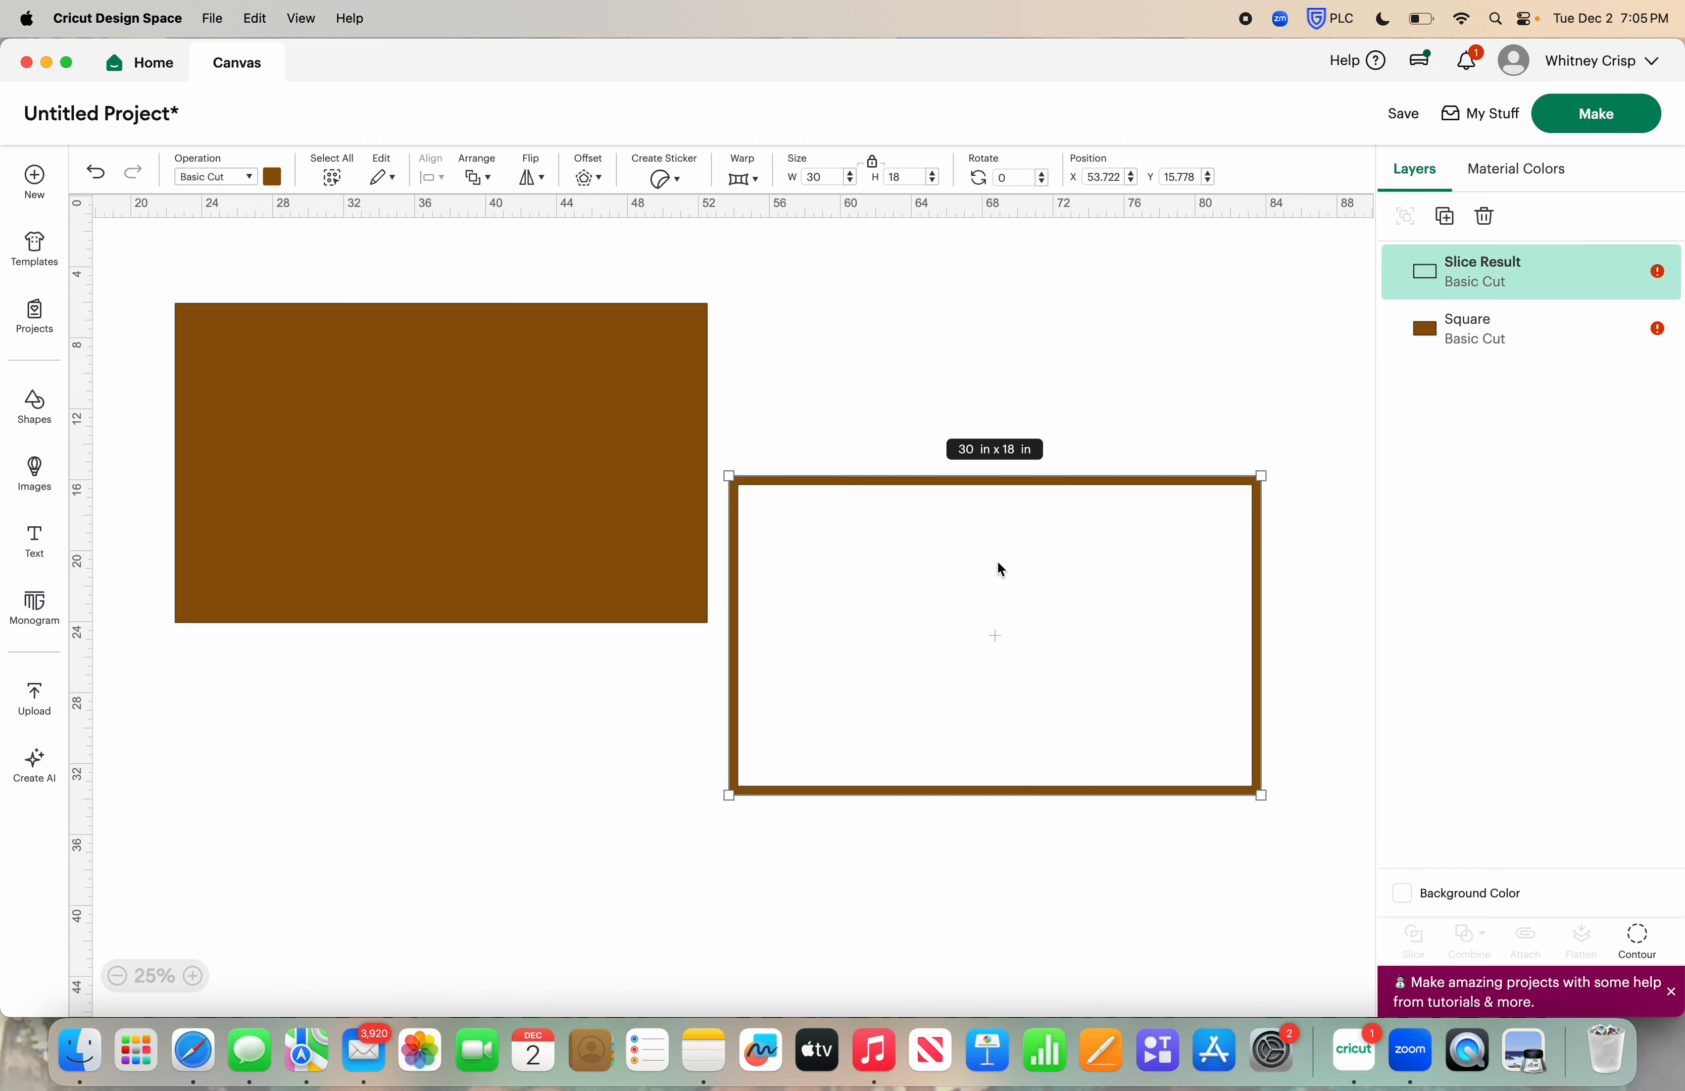
pyautogui.click(275, 177)
pyautogui.click(415, 380)
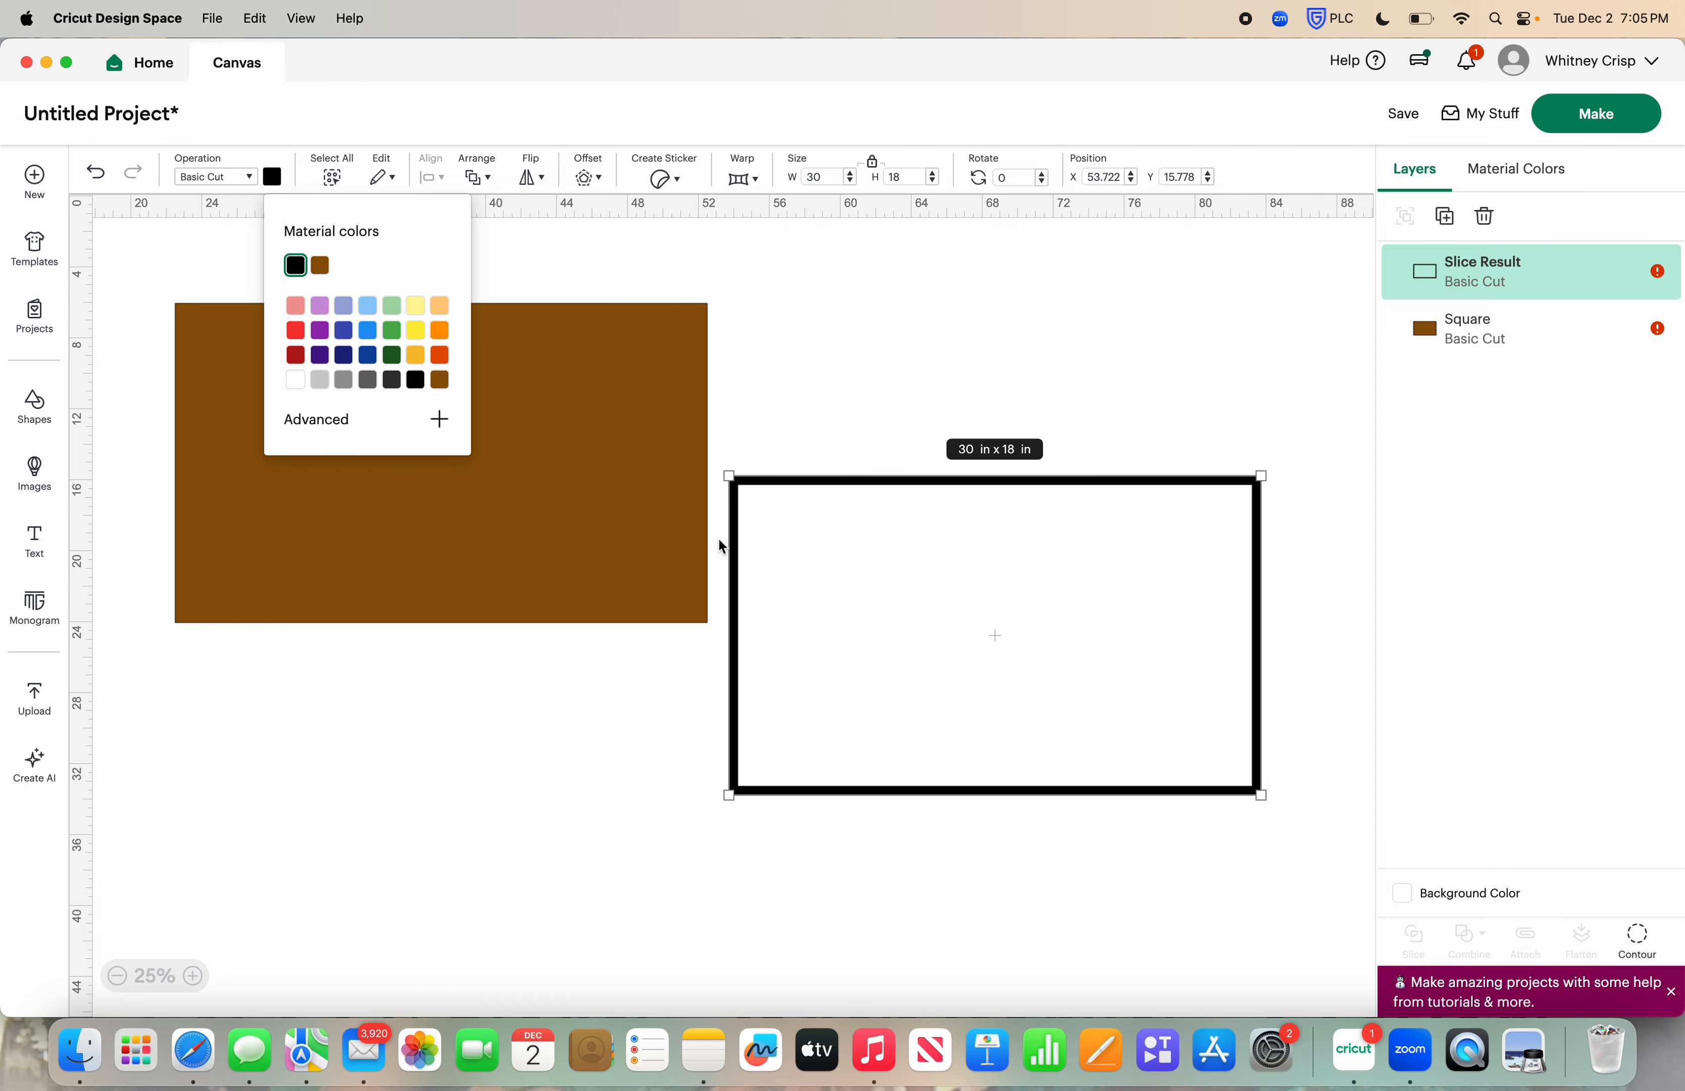
pyautogui.moveTo(645, 524); pyautogui.dragTo(673, 576)
pyautogui.moveTo(971, 584); pyautogui.dragTo(445, 458)
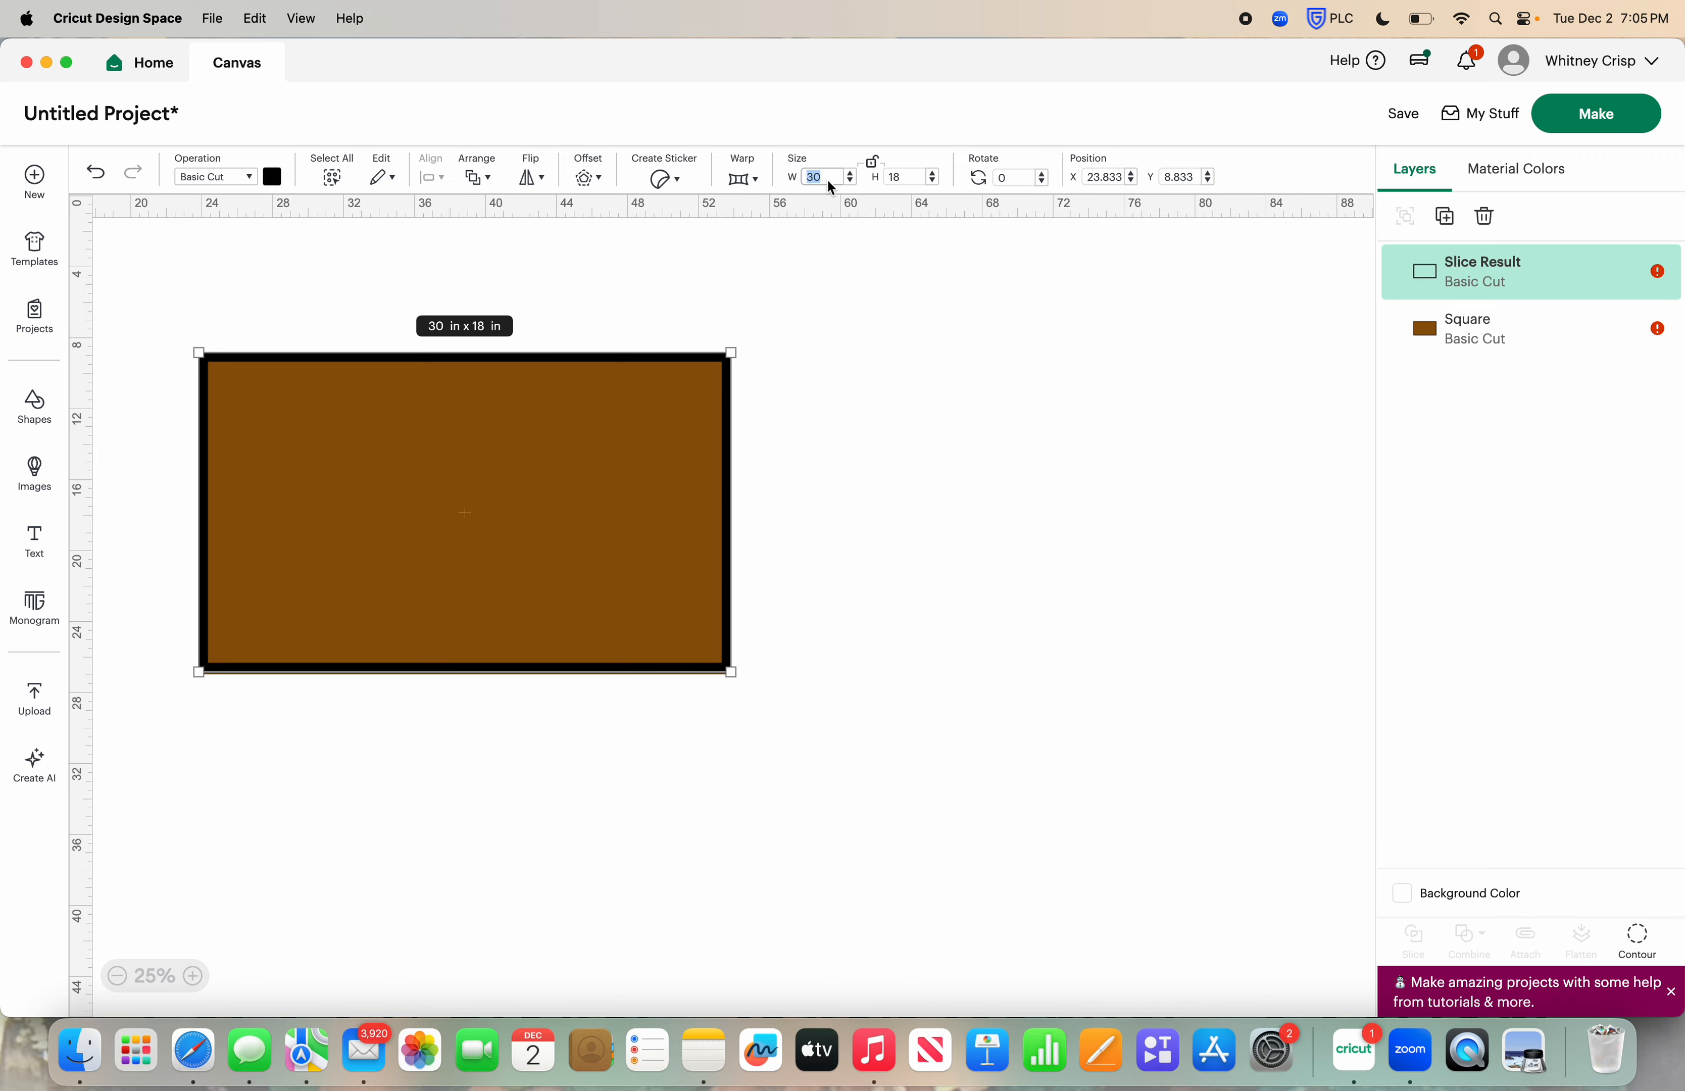
# Resize the black frame to 29 in wide by 17 in high
pyautogui.write('29')
pyautogui.press('Tab')
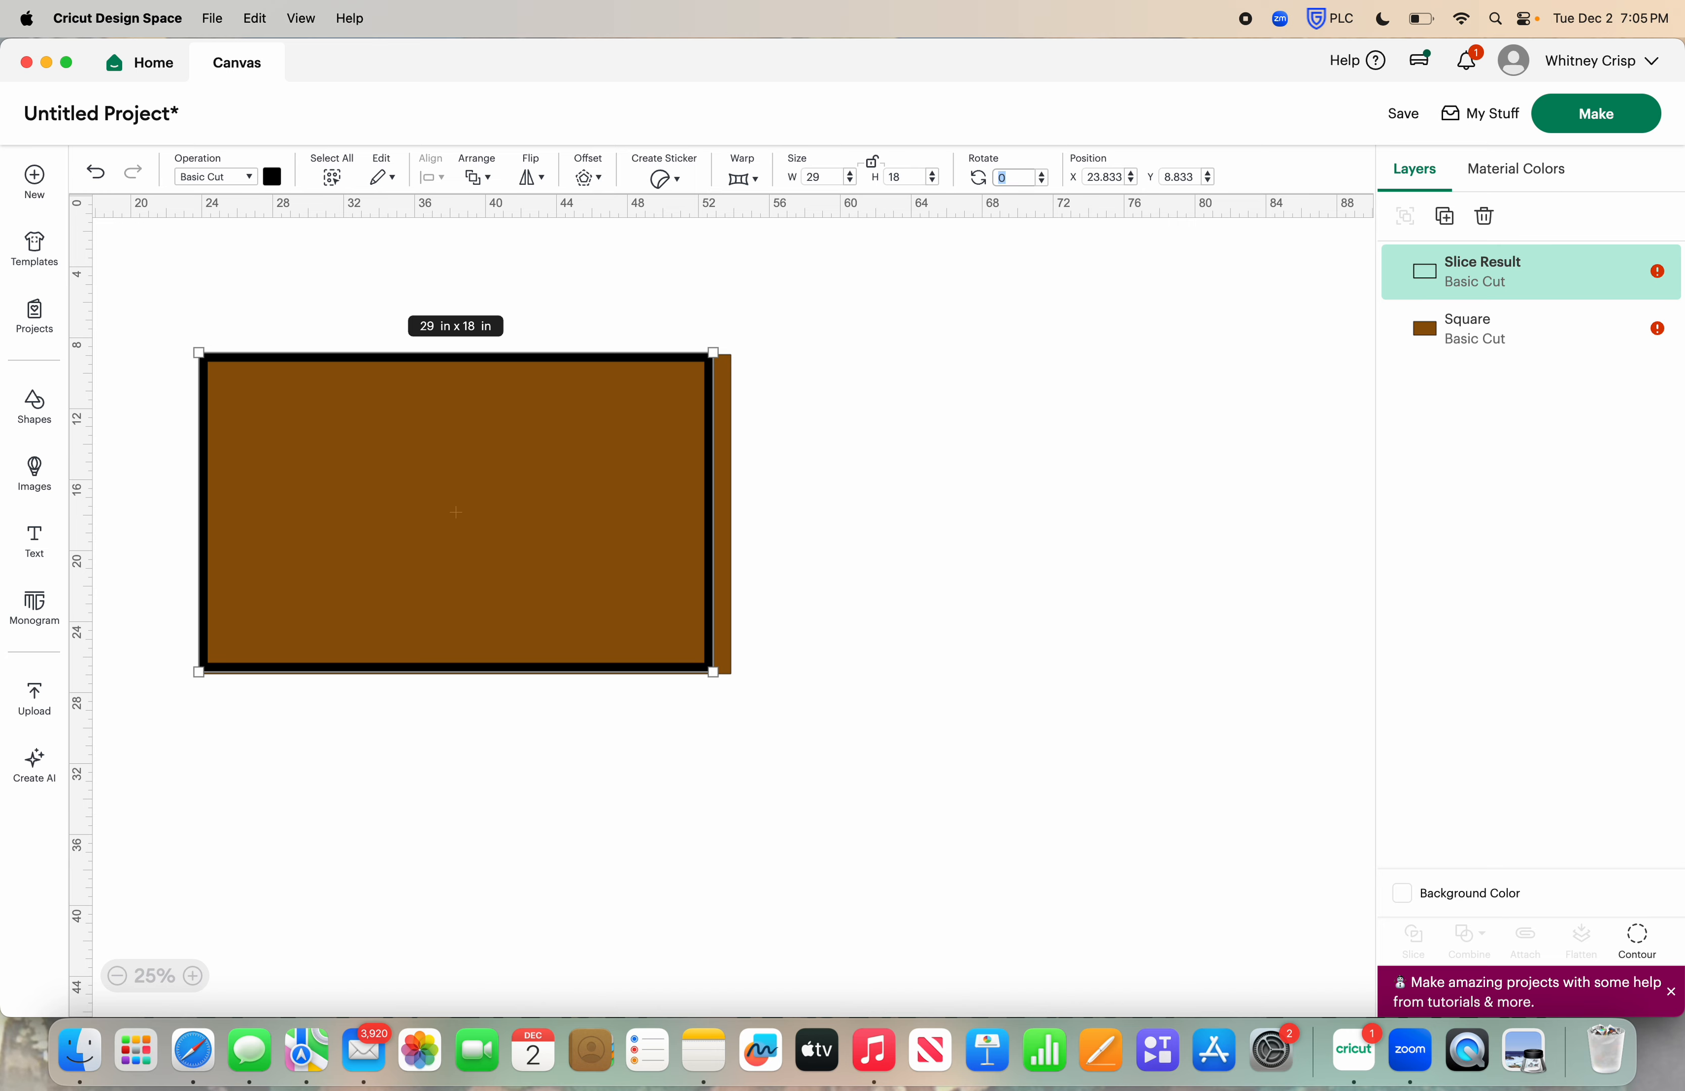
pyautogui.click(914, 181)
pyautogui.press('BackSpace')
pyautogui.write('7')
pyautogui.press('Return')
# Center the 29 × 17 in black frame on the brown rectangle
pyautogui.moveTo(956, 535); pyautogui.dragTo(535, 535)
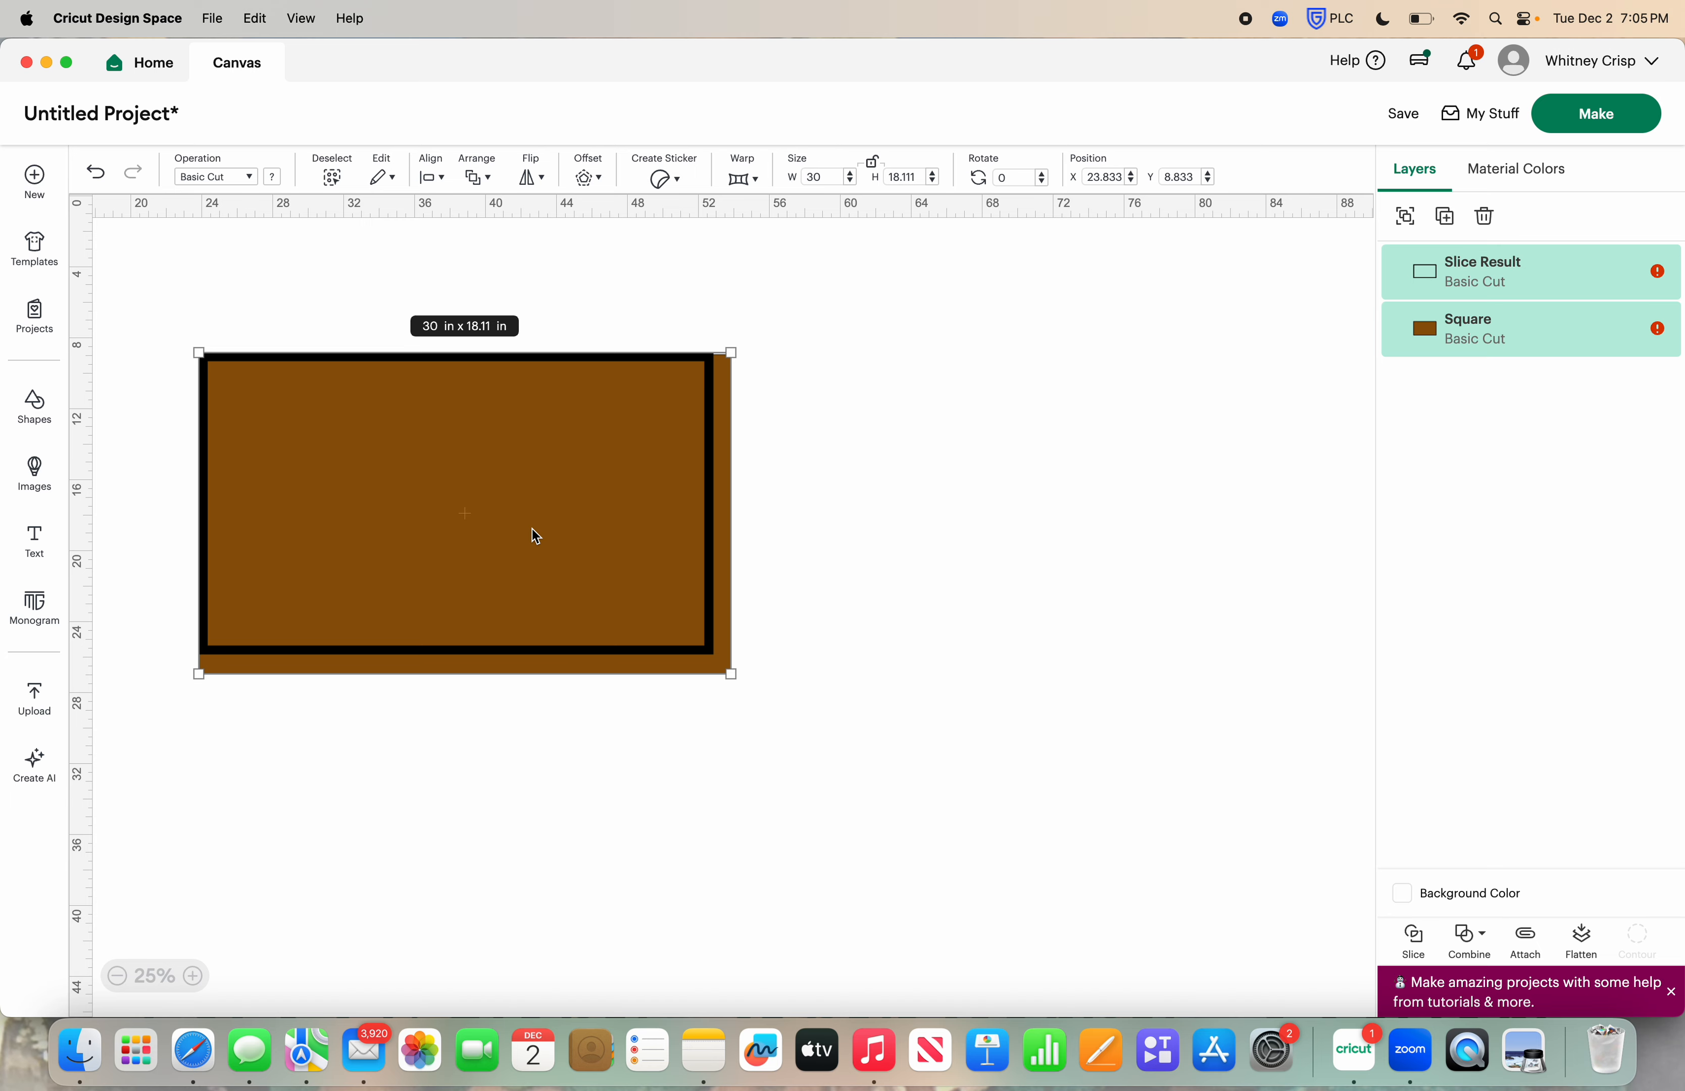
pyautogui.click(432, 177)
pyautogui.click(482, 446)
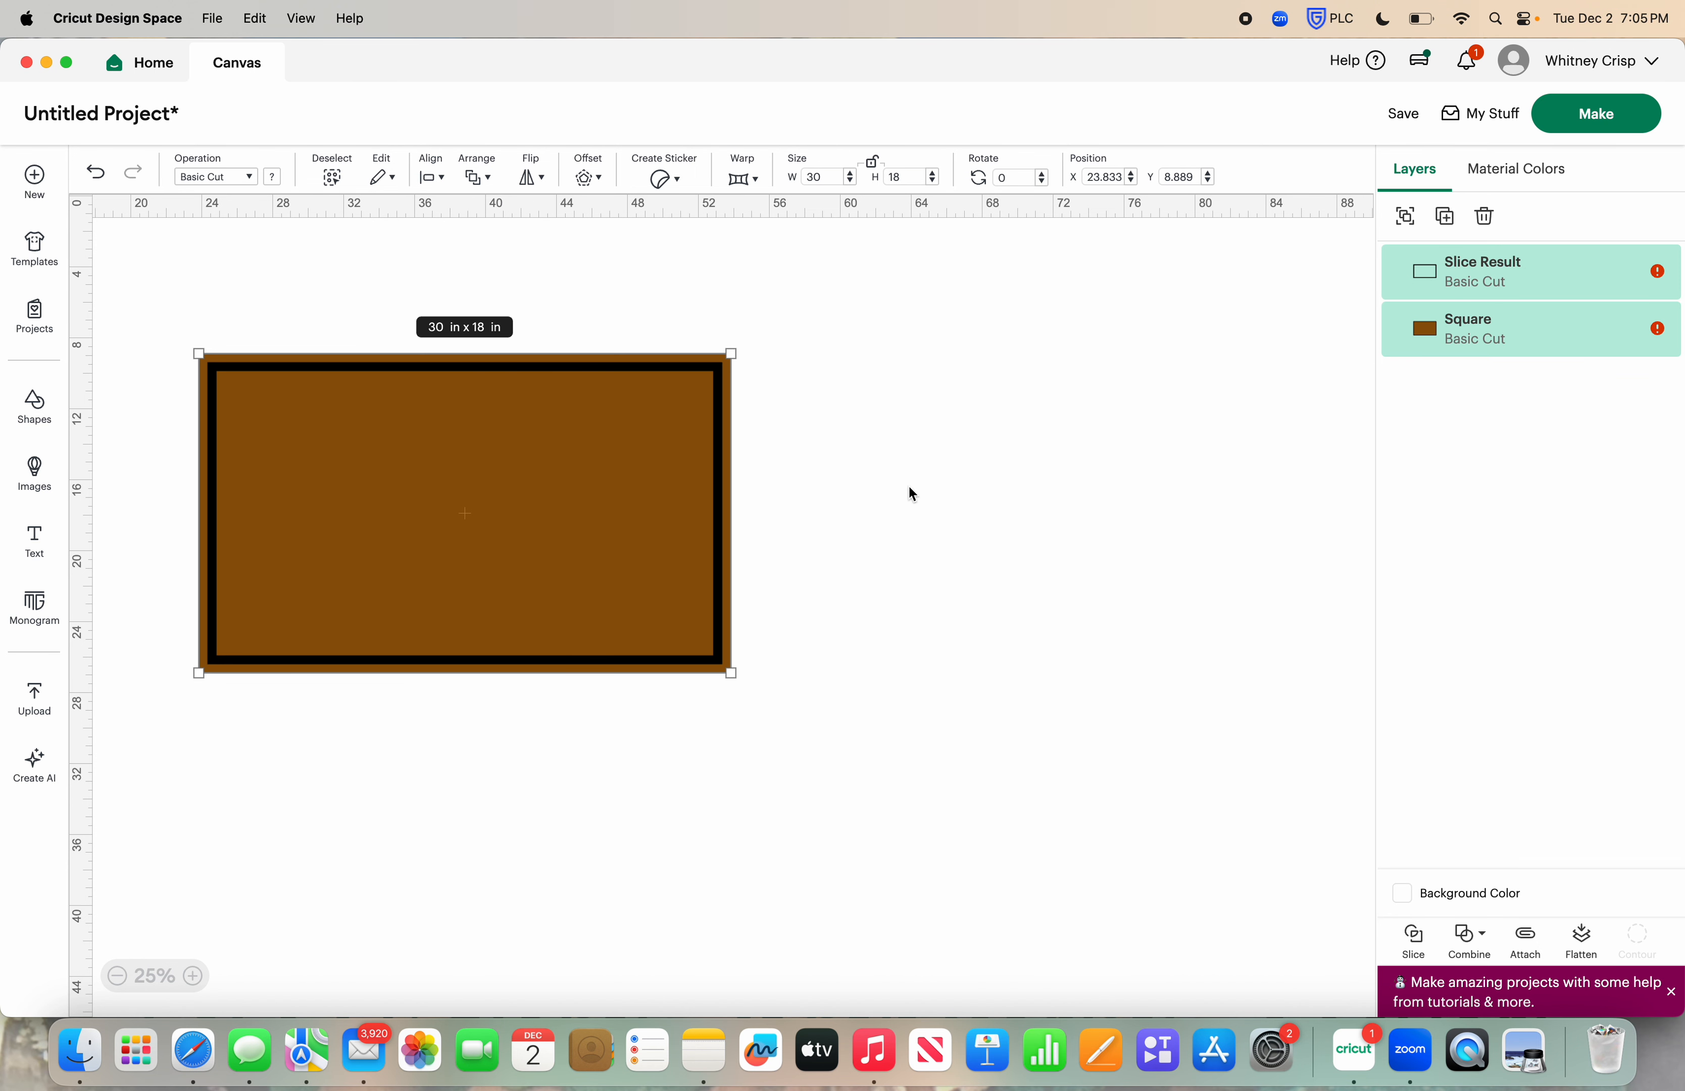
pyautogui.click(1029, 530)
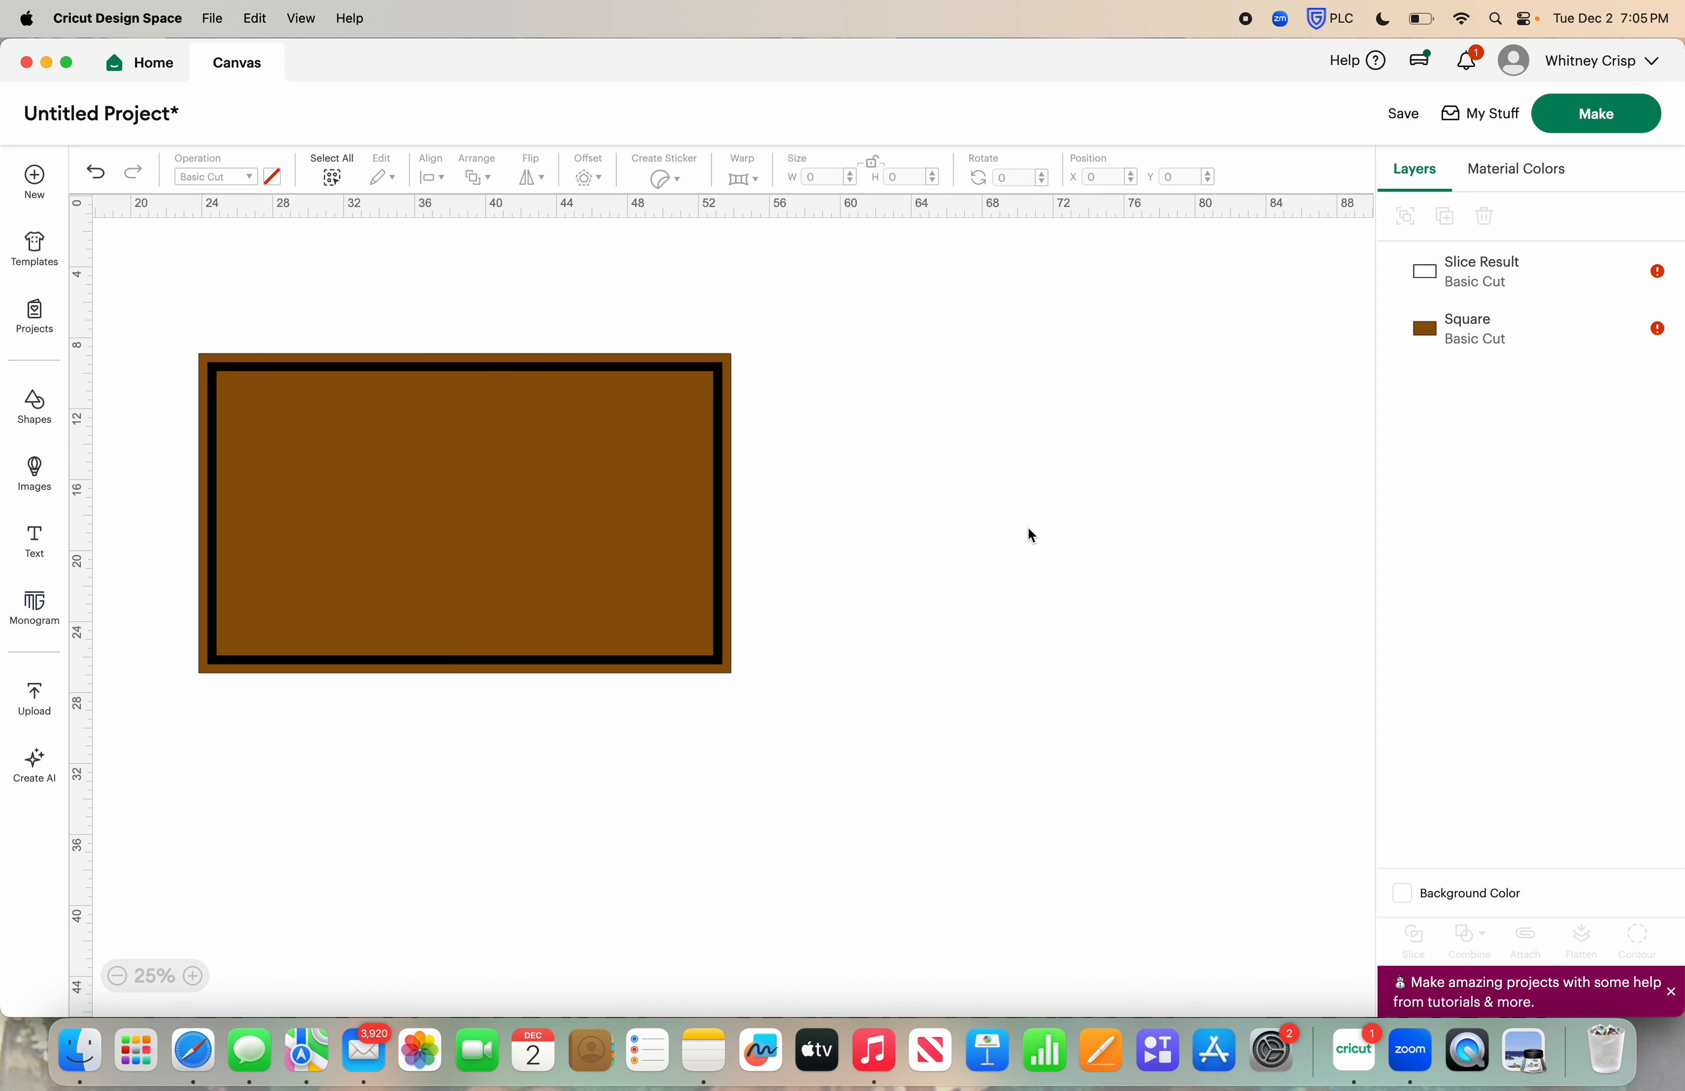
# Resize the black frame to 28 in wide by 16 in high
pyautogui.click(721, 366)
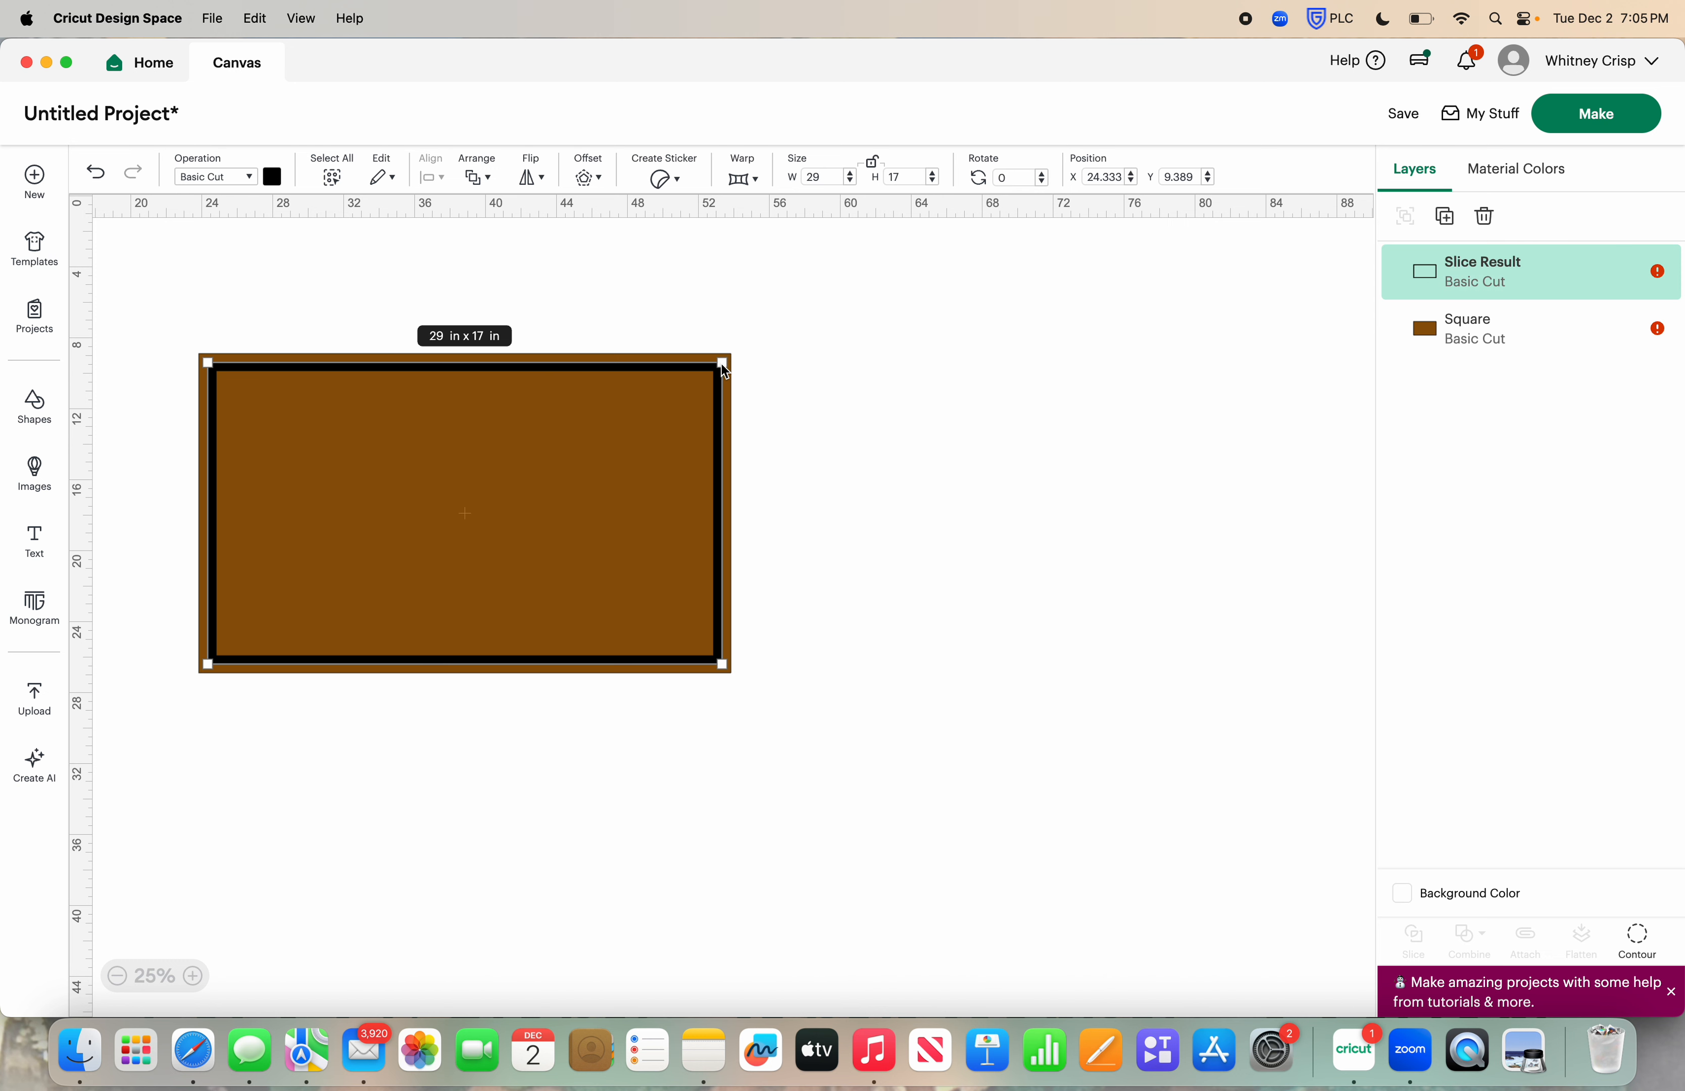
pyautogui.click(828, 176)
pyautogui.write('28')
pyautogui.press('Tab')
pyautogui.write('16')
pyautogui.press('Return')
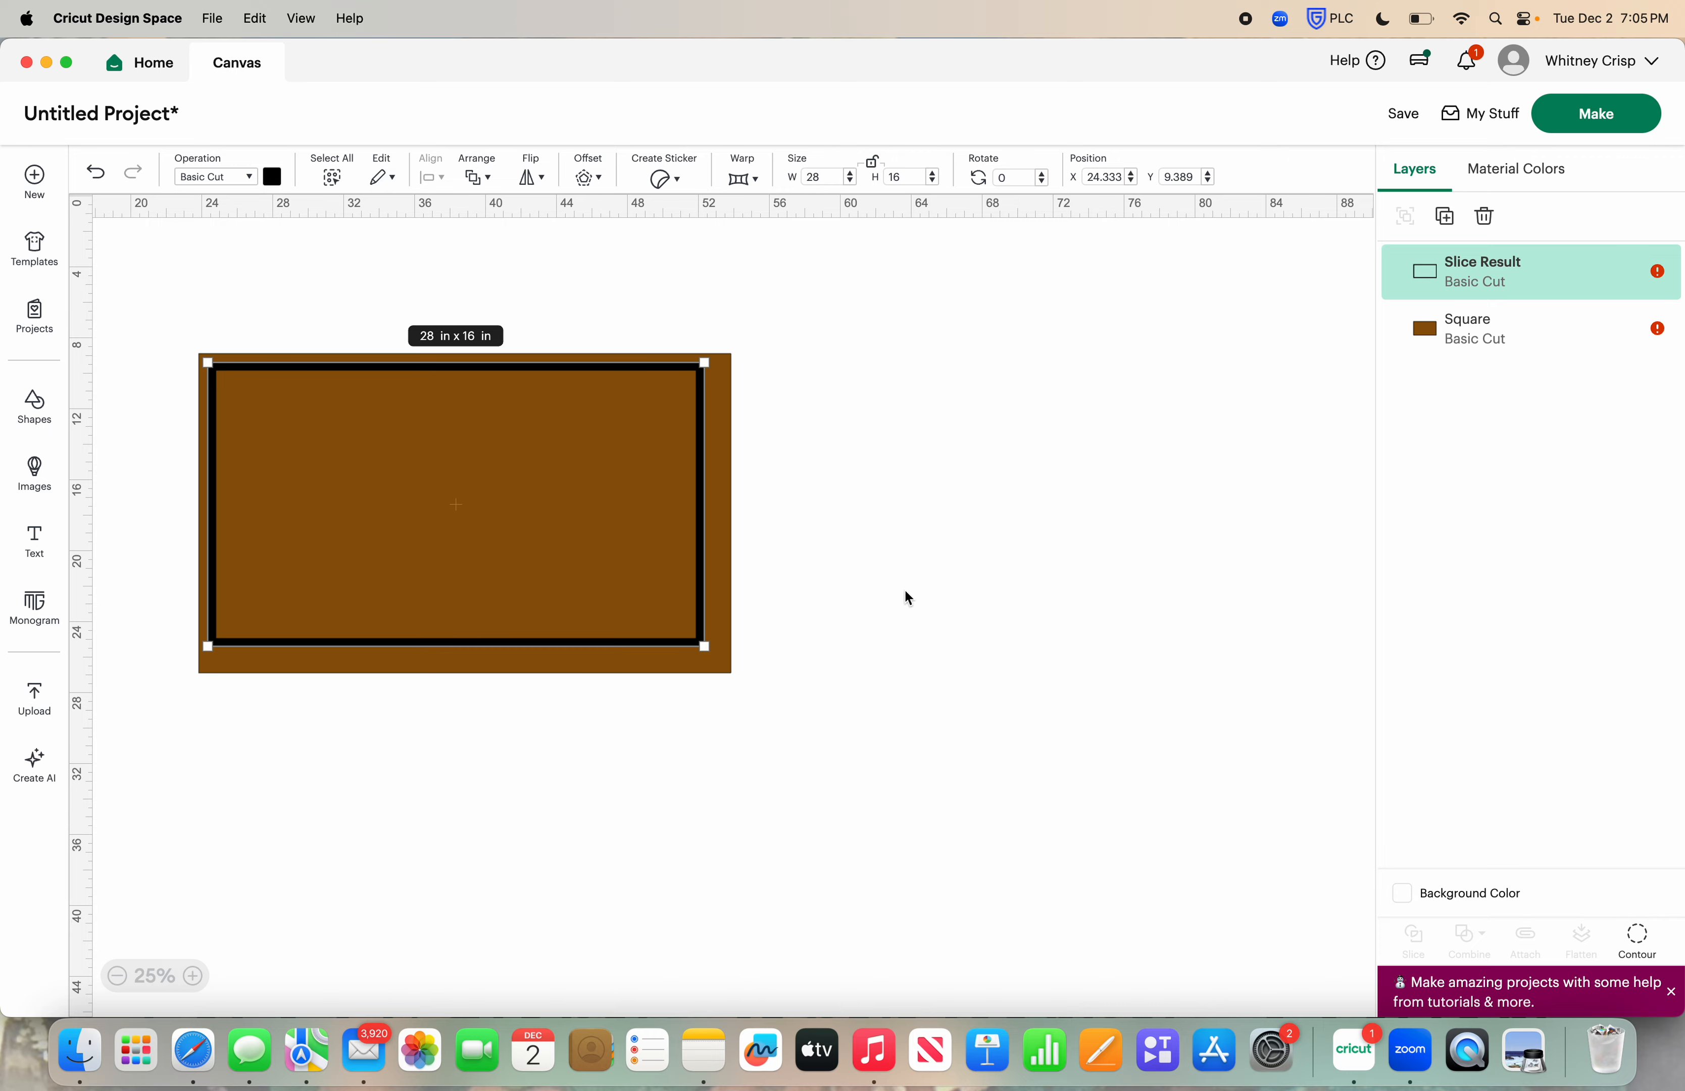
# Center the 28 × 16 in black frame on the brown rectangle
pyautogui.keyDown('shift'); pyautogui.click(632, 519); pyautogui.keyUp('shift')
pyautogui.click(428, 178)
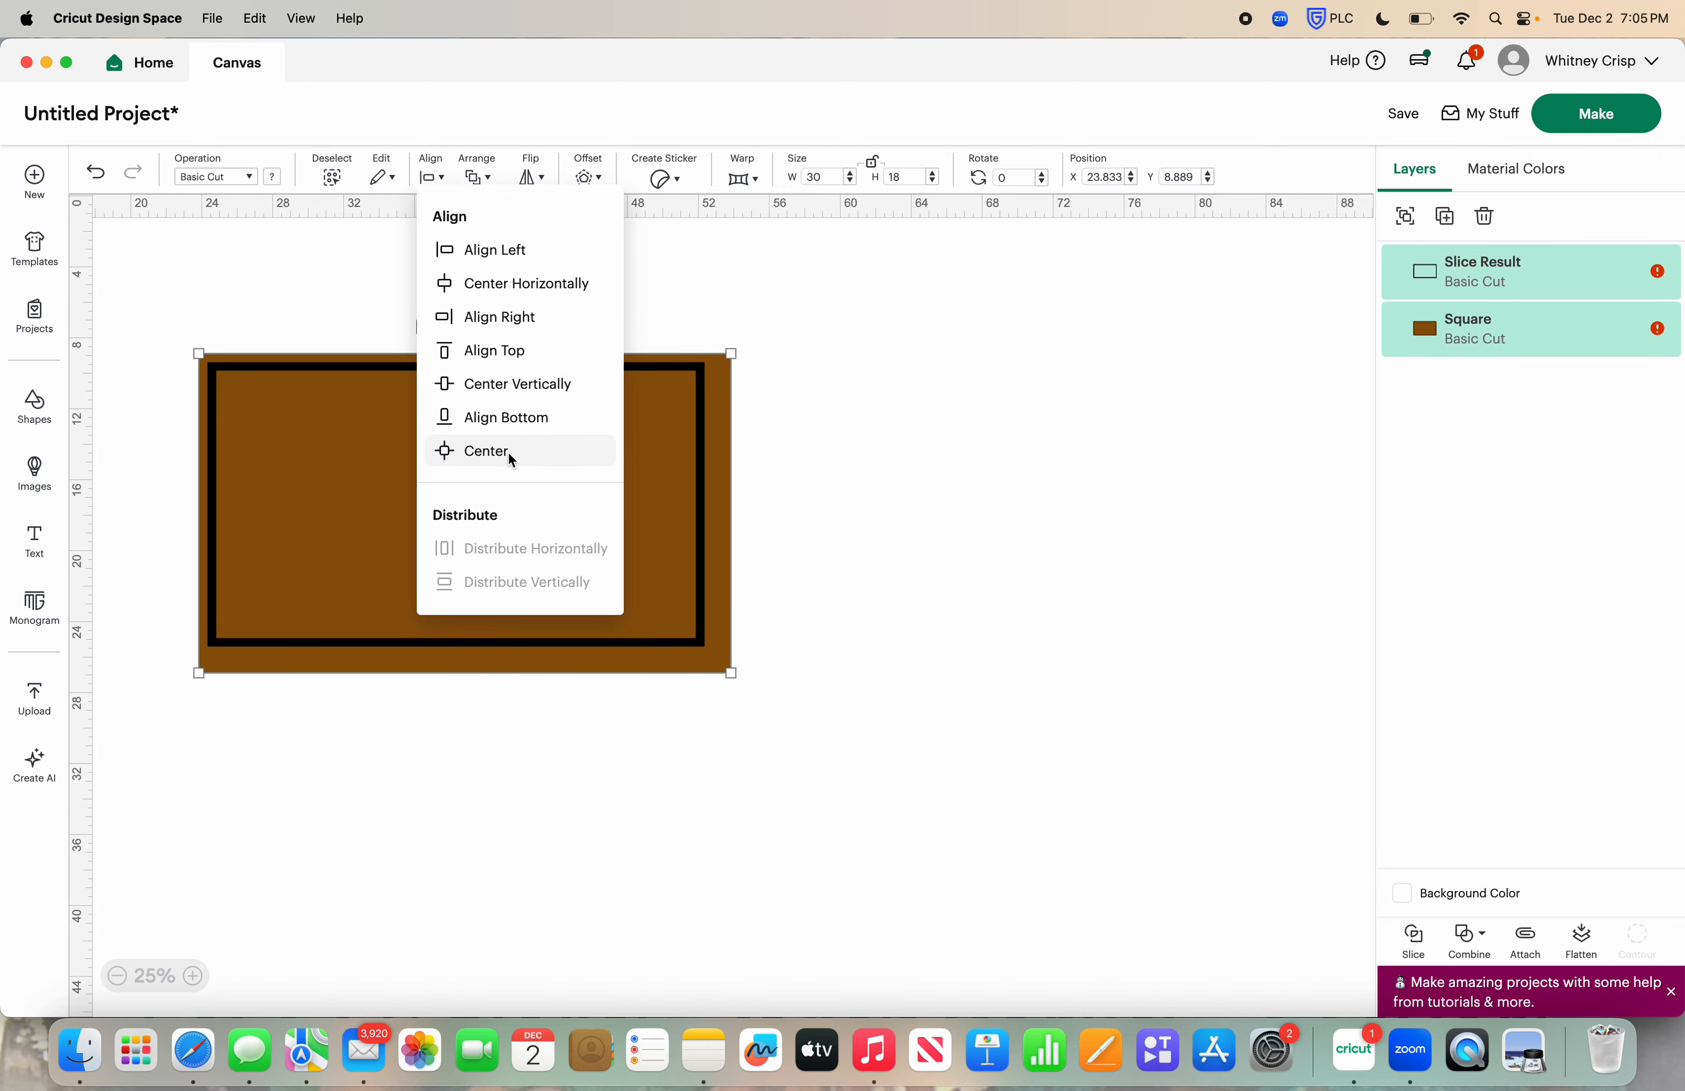
pyautogui.click(486, 451)
pyautogui.click(1041, 486)
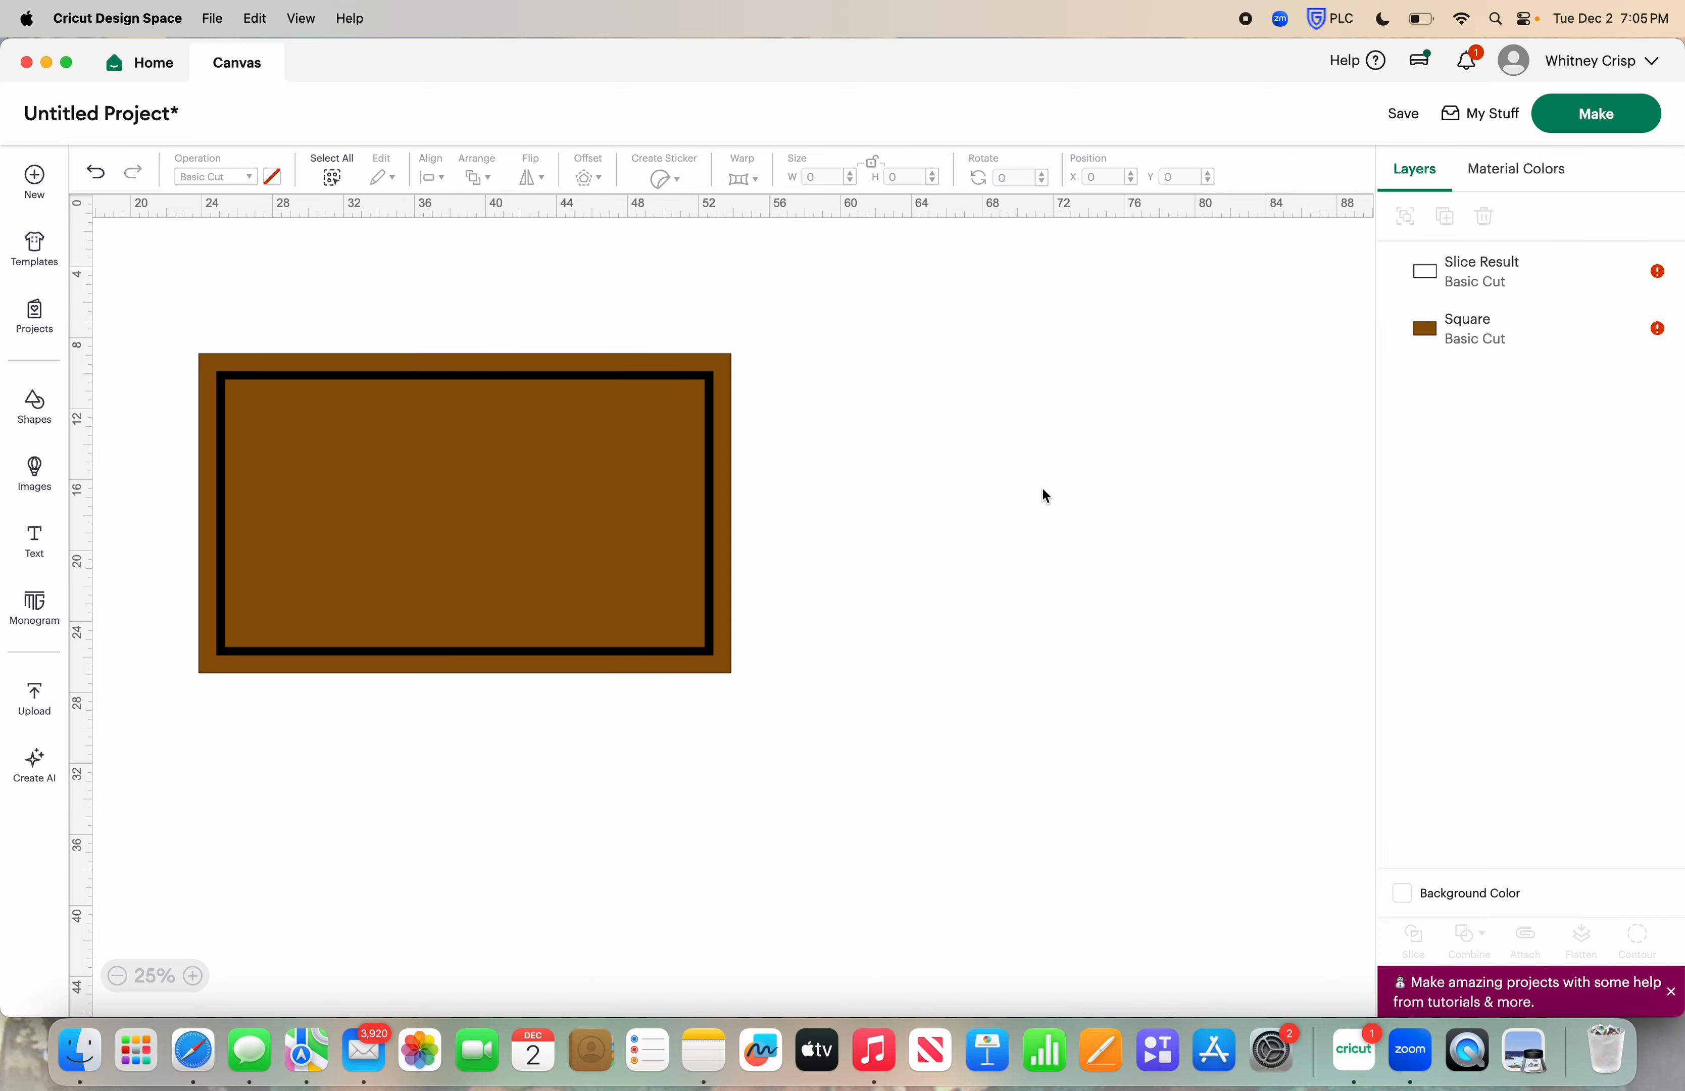
# Resize the black frame to 27 in wide by 15 in high
pyautogui.click(712, 377)
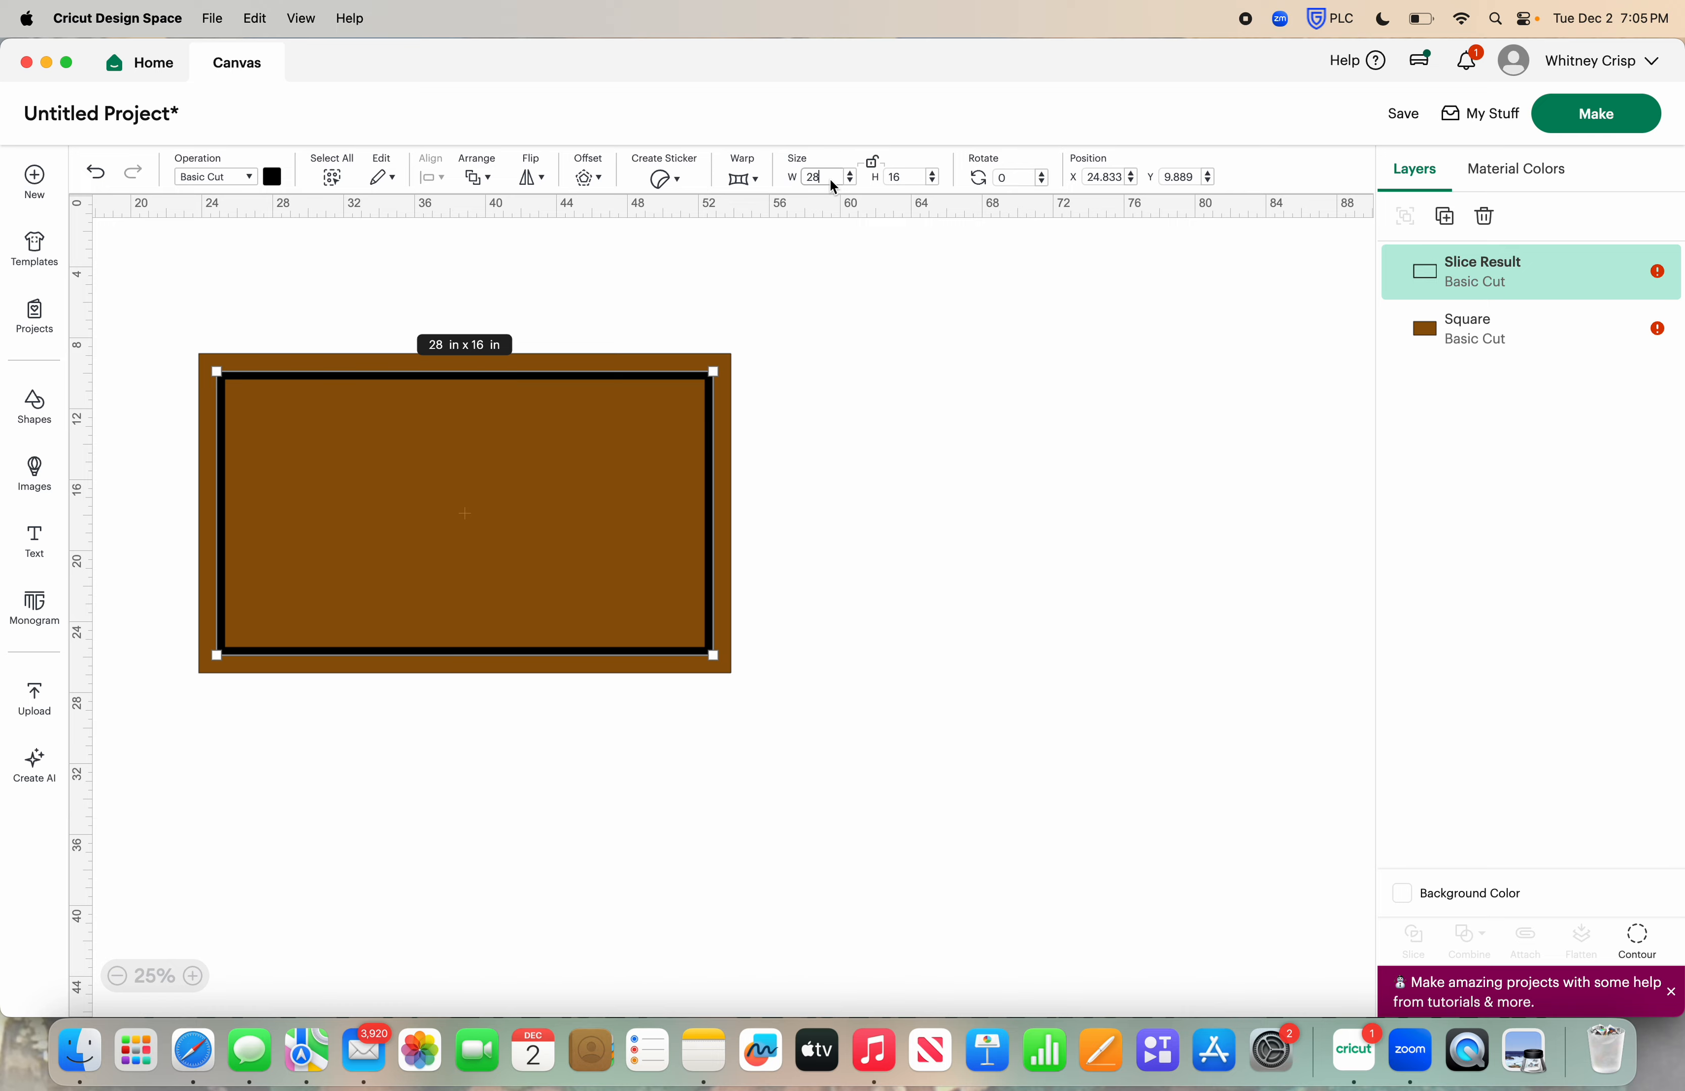
pyautogui.write('27')
pyautogui.press('Tab')
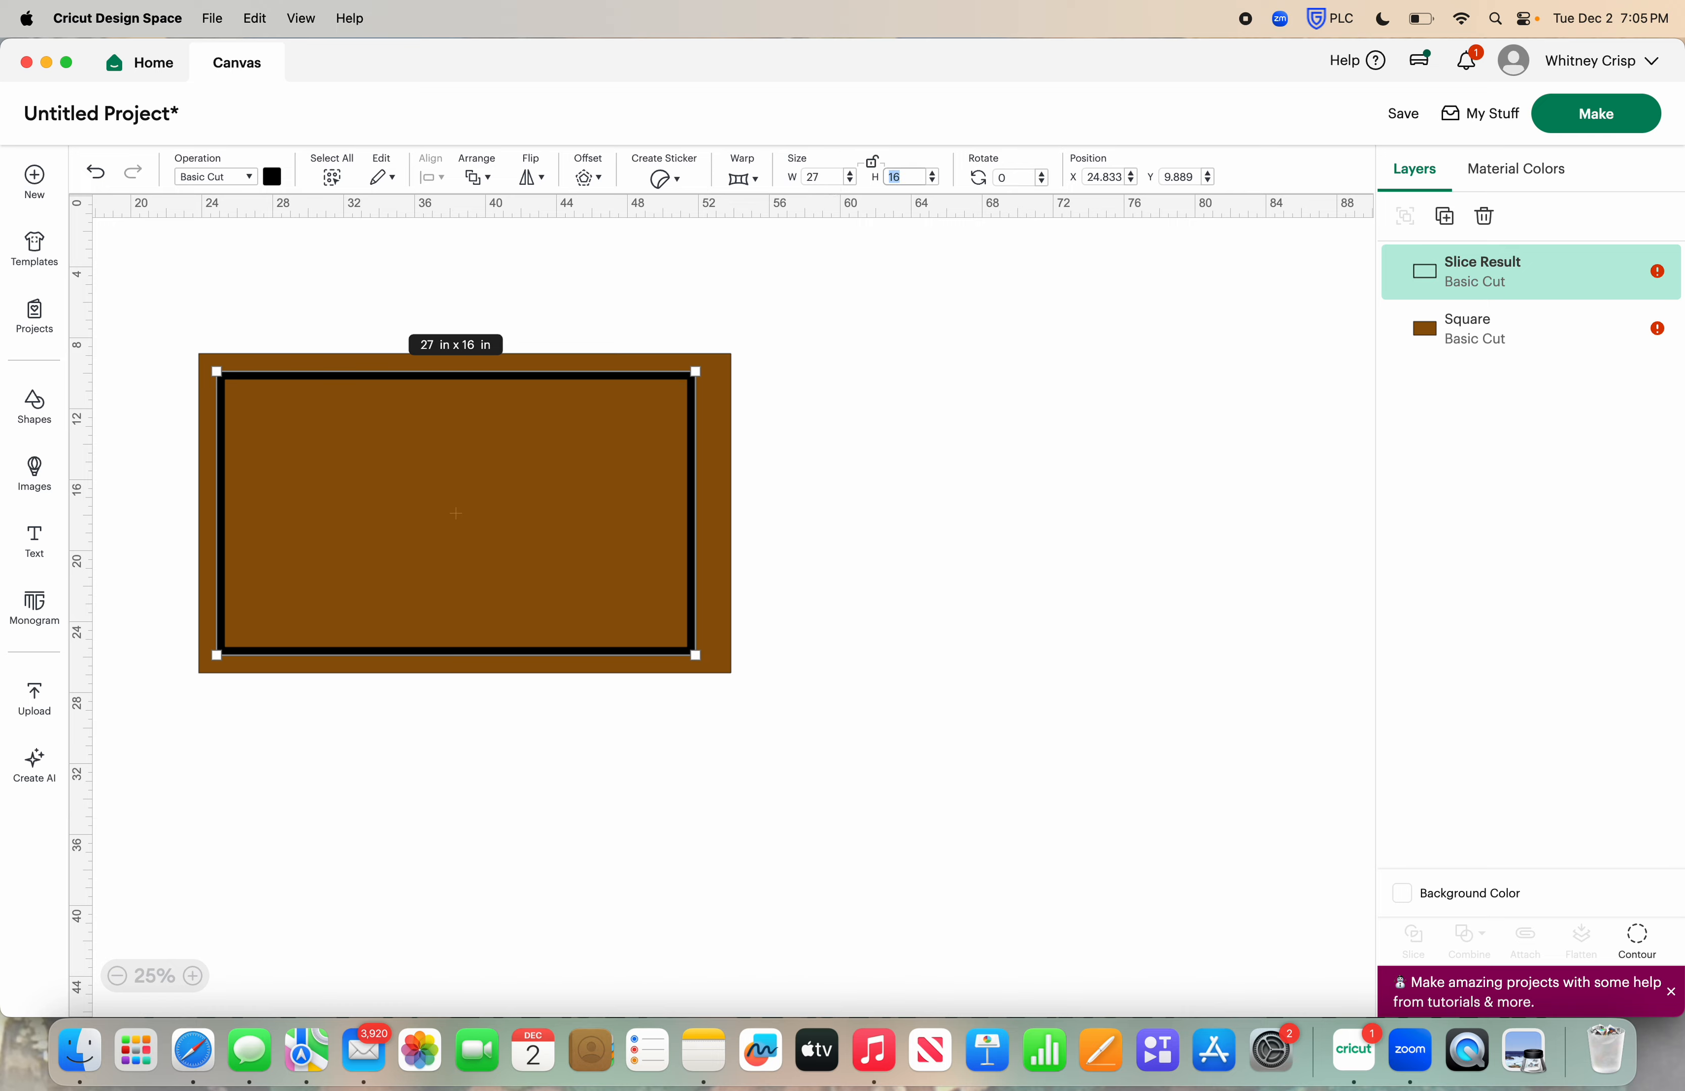
pyautogui.write('15')
# Center the 27 × 15 in black frame on the brown rectangle
pyautogui.moveTo(1018, 453); pyautogui.dragTo(517, 559)
pyautogui.click(431, 177)
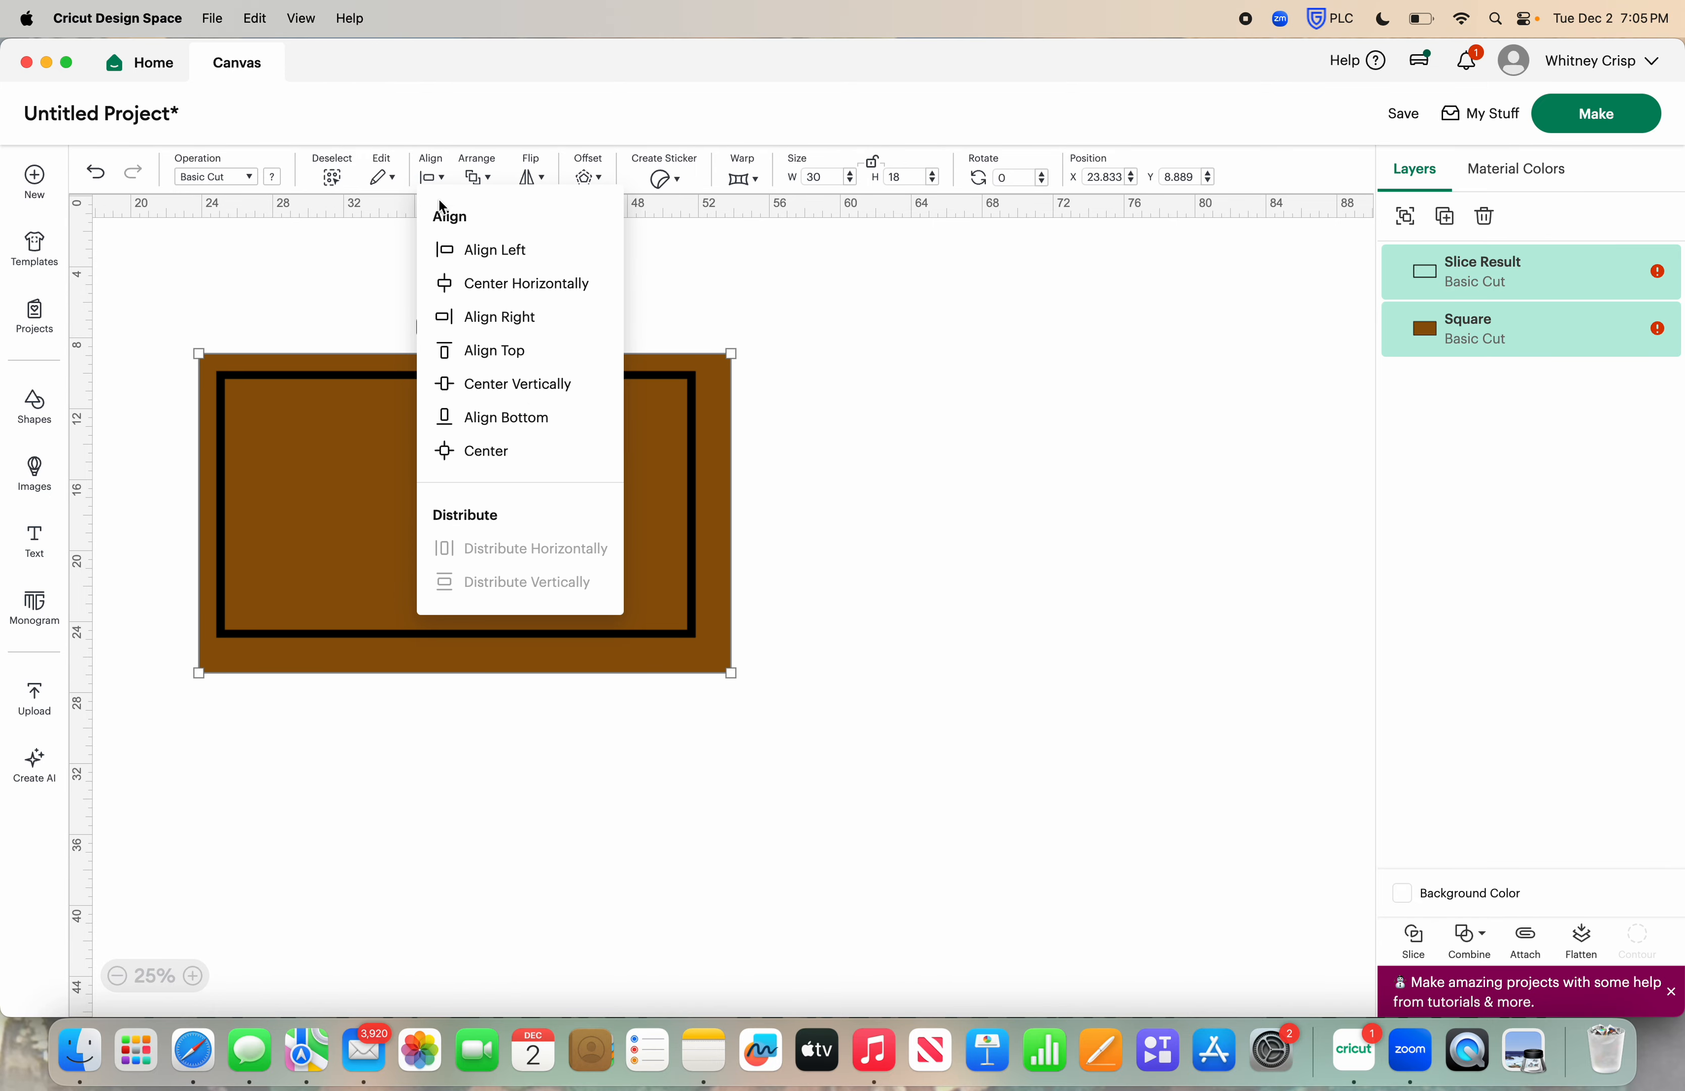
pyautogui.click(525, 446)
pyautogui.click(893, 517)
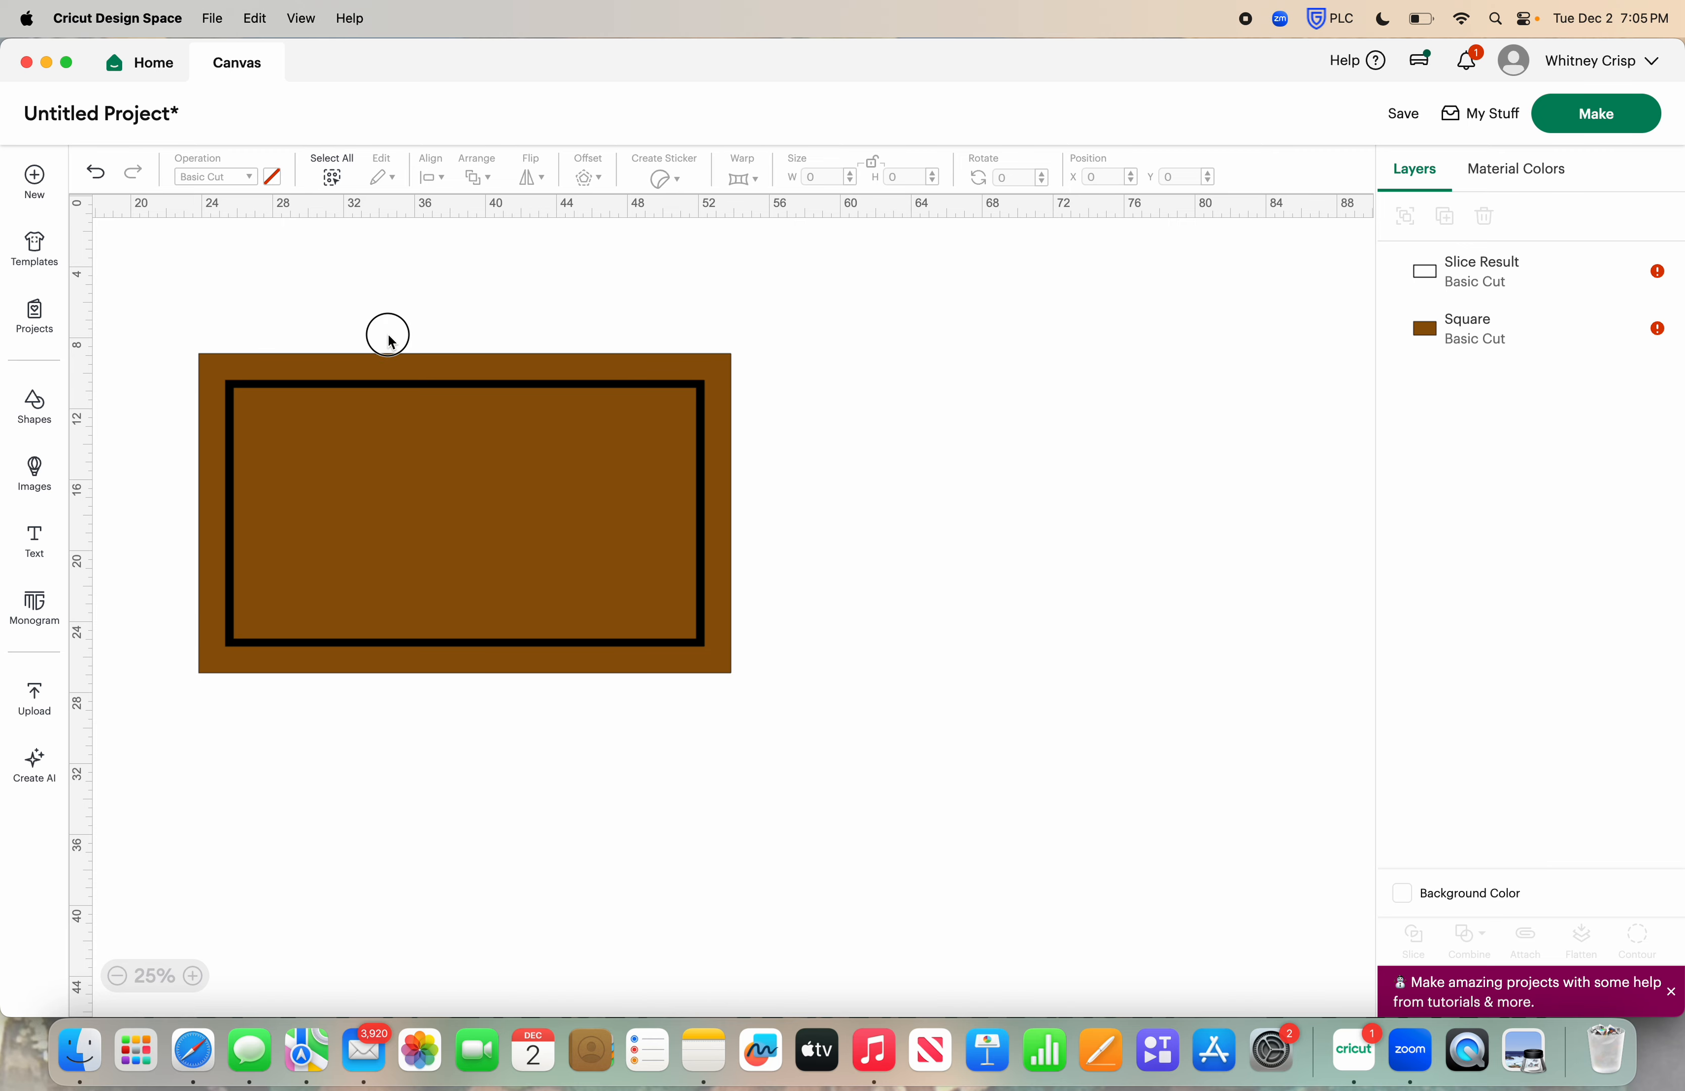
# Move the brown rectangle and black frame together to about X 39.3, Y 10.3 in, near the middle of the visible canvas
pyautogui.moveTo(423, 449); pyautogui.dragTo(710, 571)
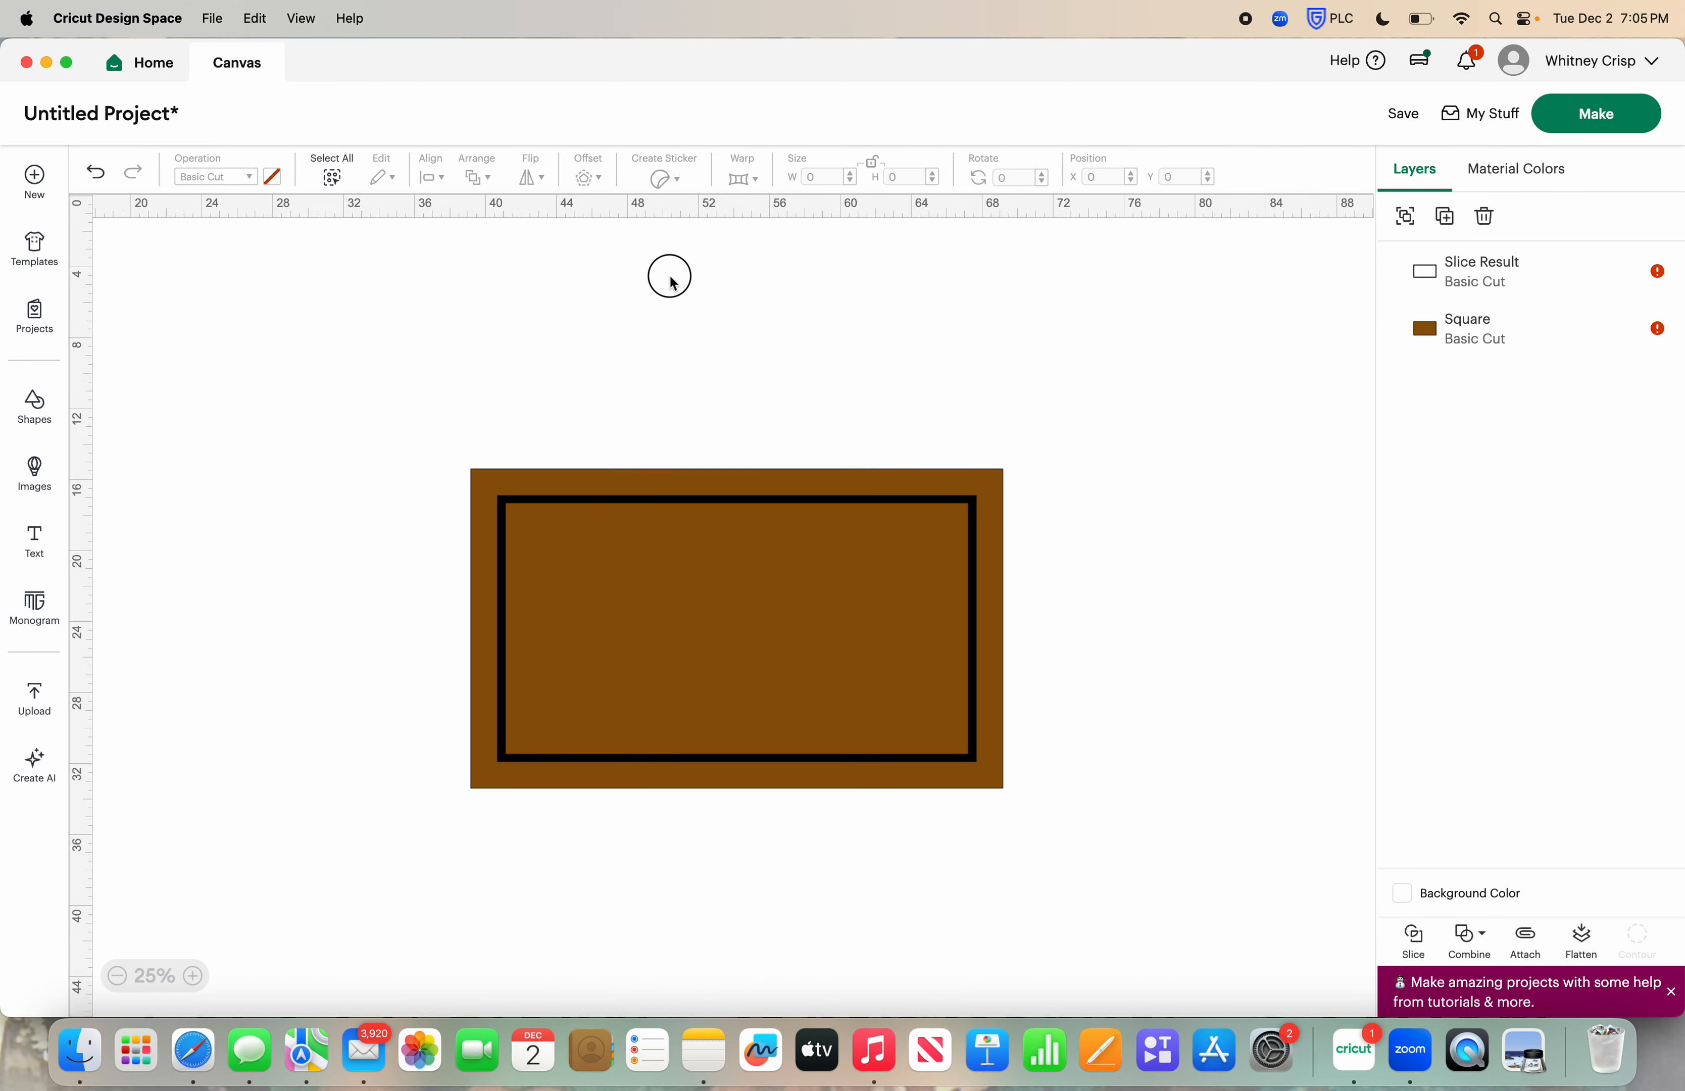
pyautogui.click(671, 282)
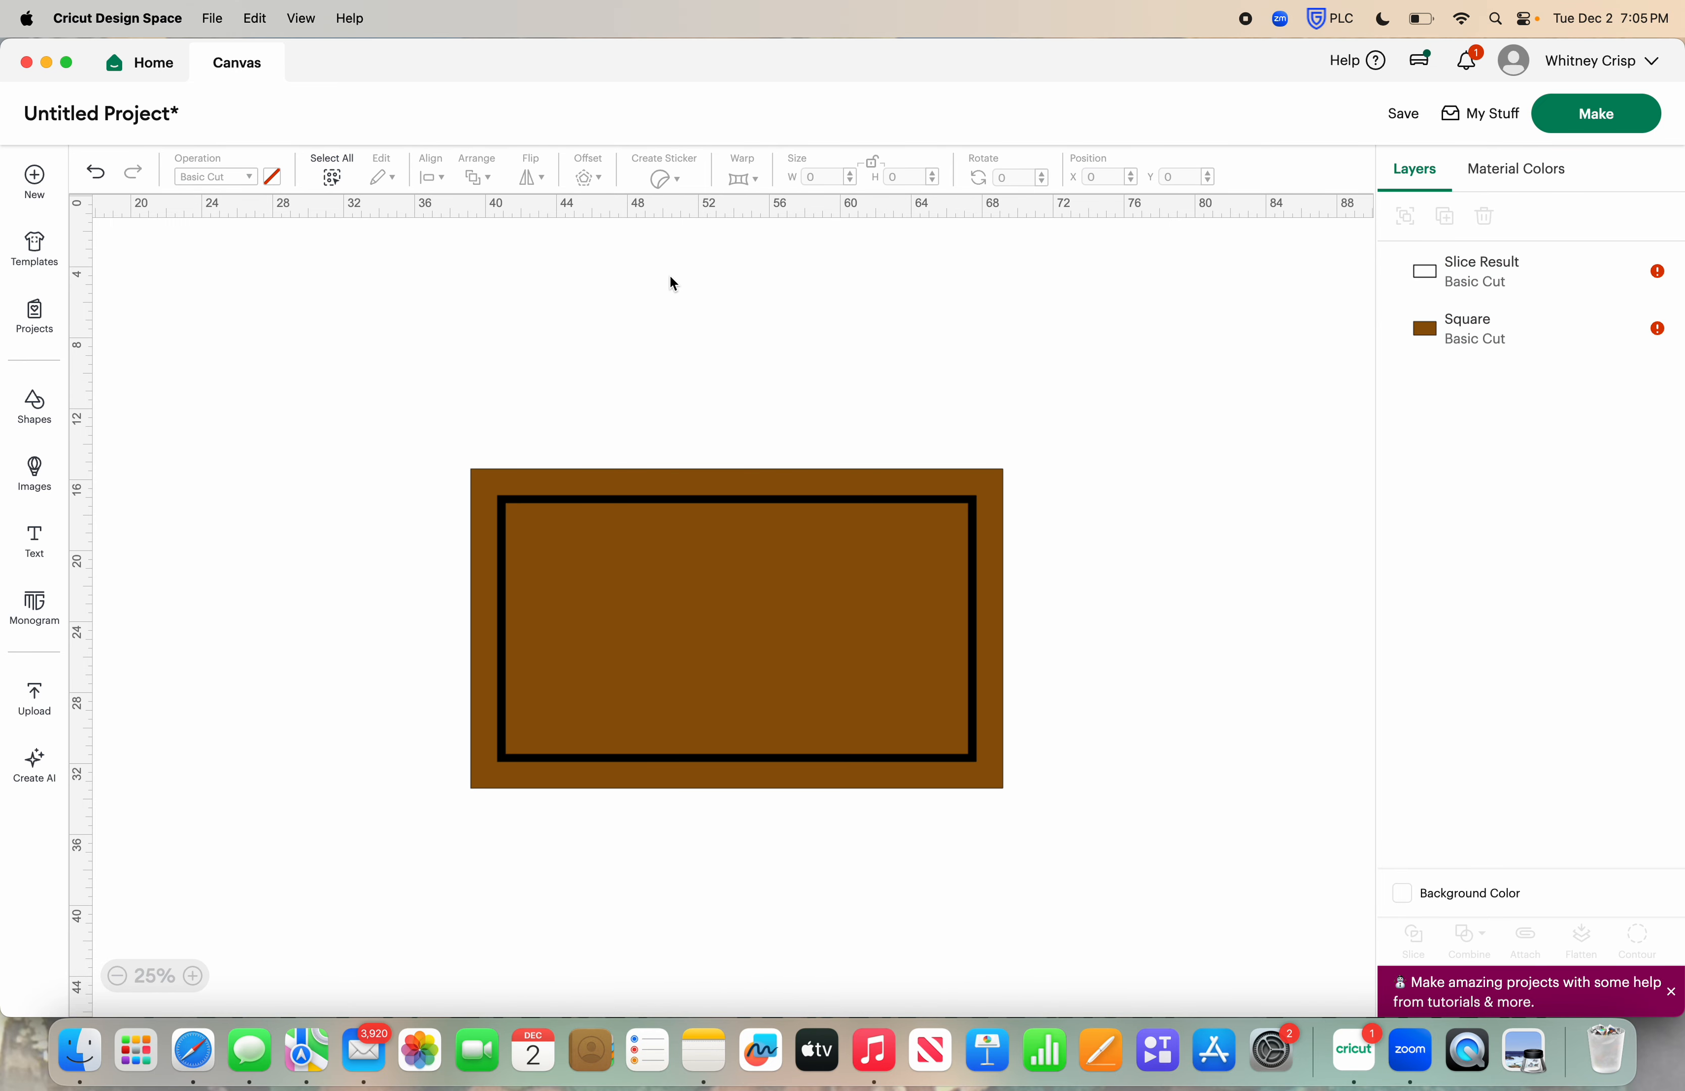
pyautogui.click(778, 503)
pyautogui.click(704, 345)
pyautogui.moveTo(448, 429); pyautogui.dragTo(764, 595)
pyautogui.click(762, 804)
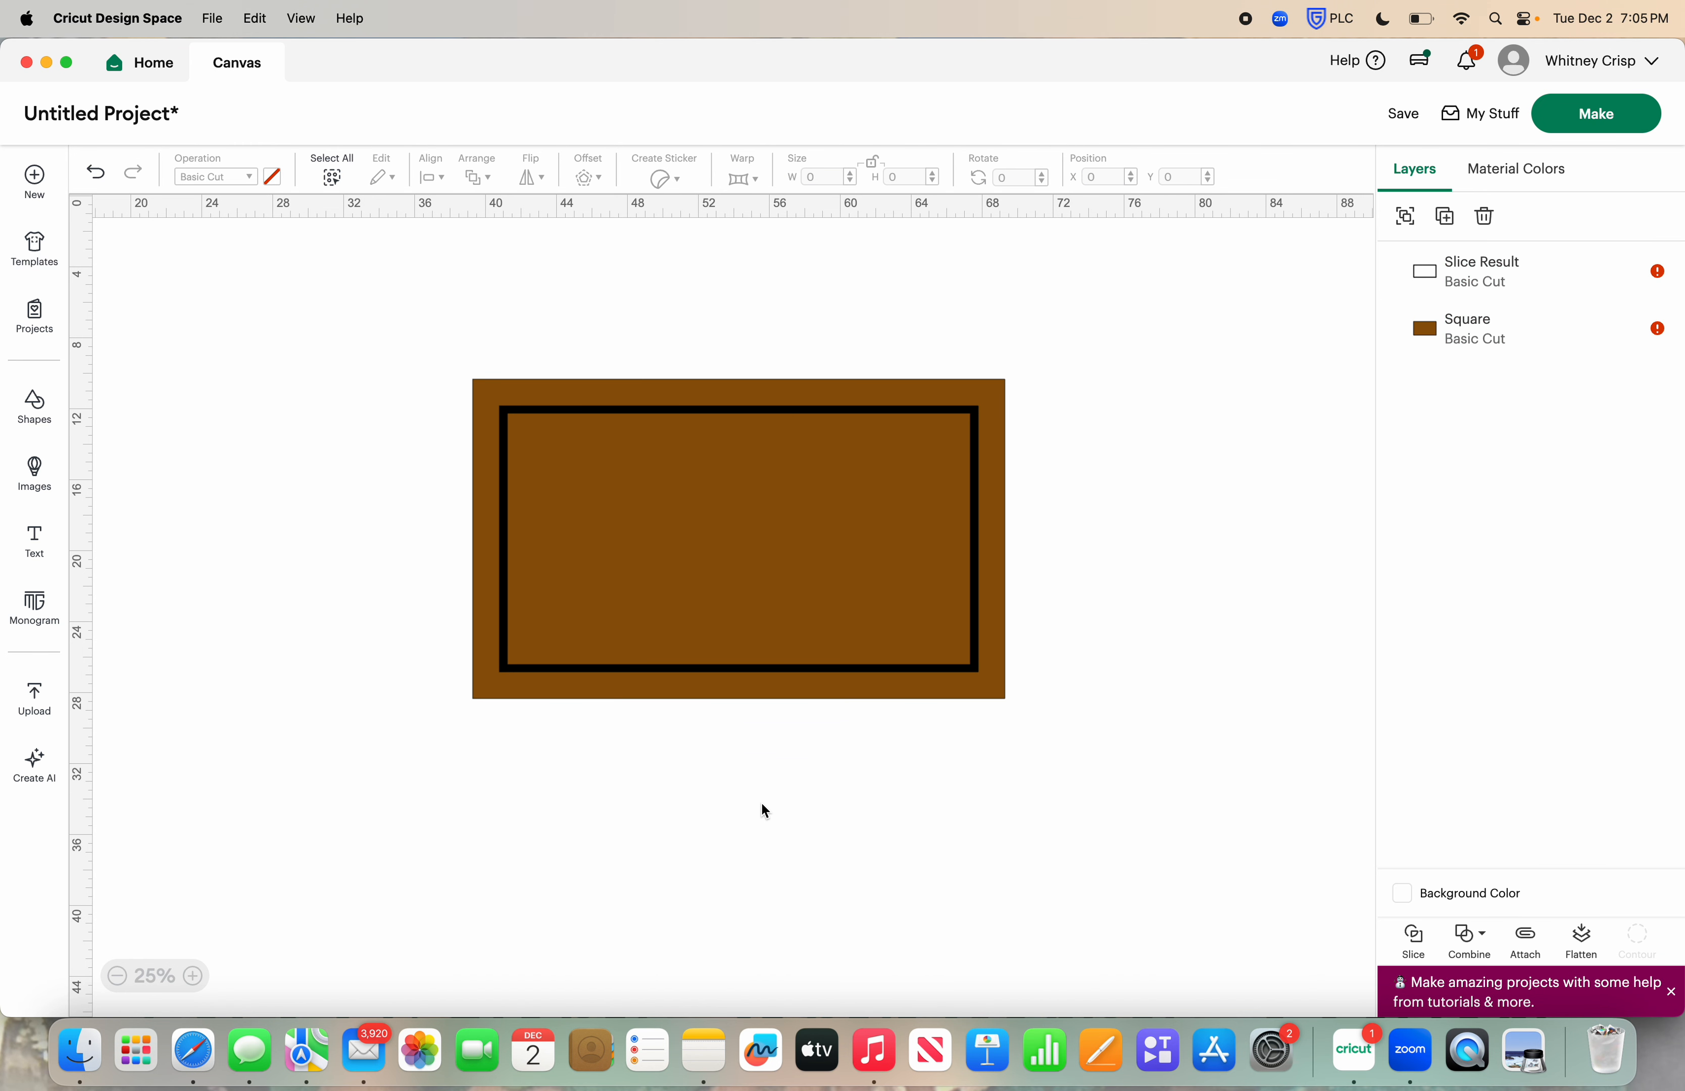
# Add the family surname in capitals as a text object and place it on the empty canvas beside the brown rectangle
pyautogui.click(37, 542)
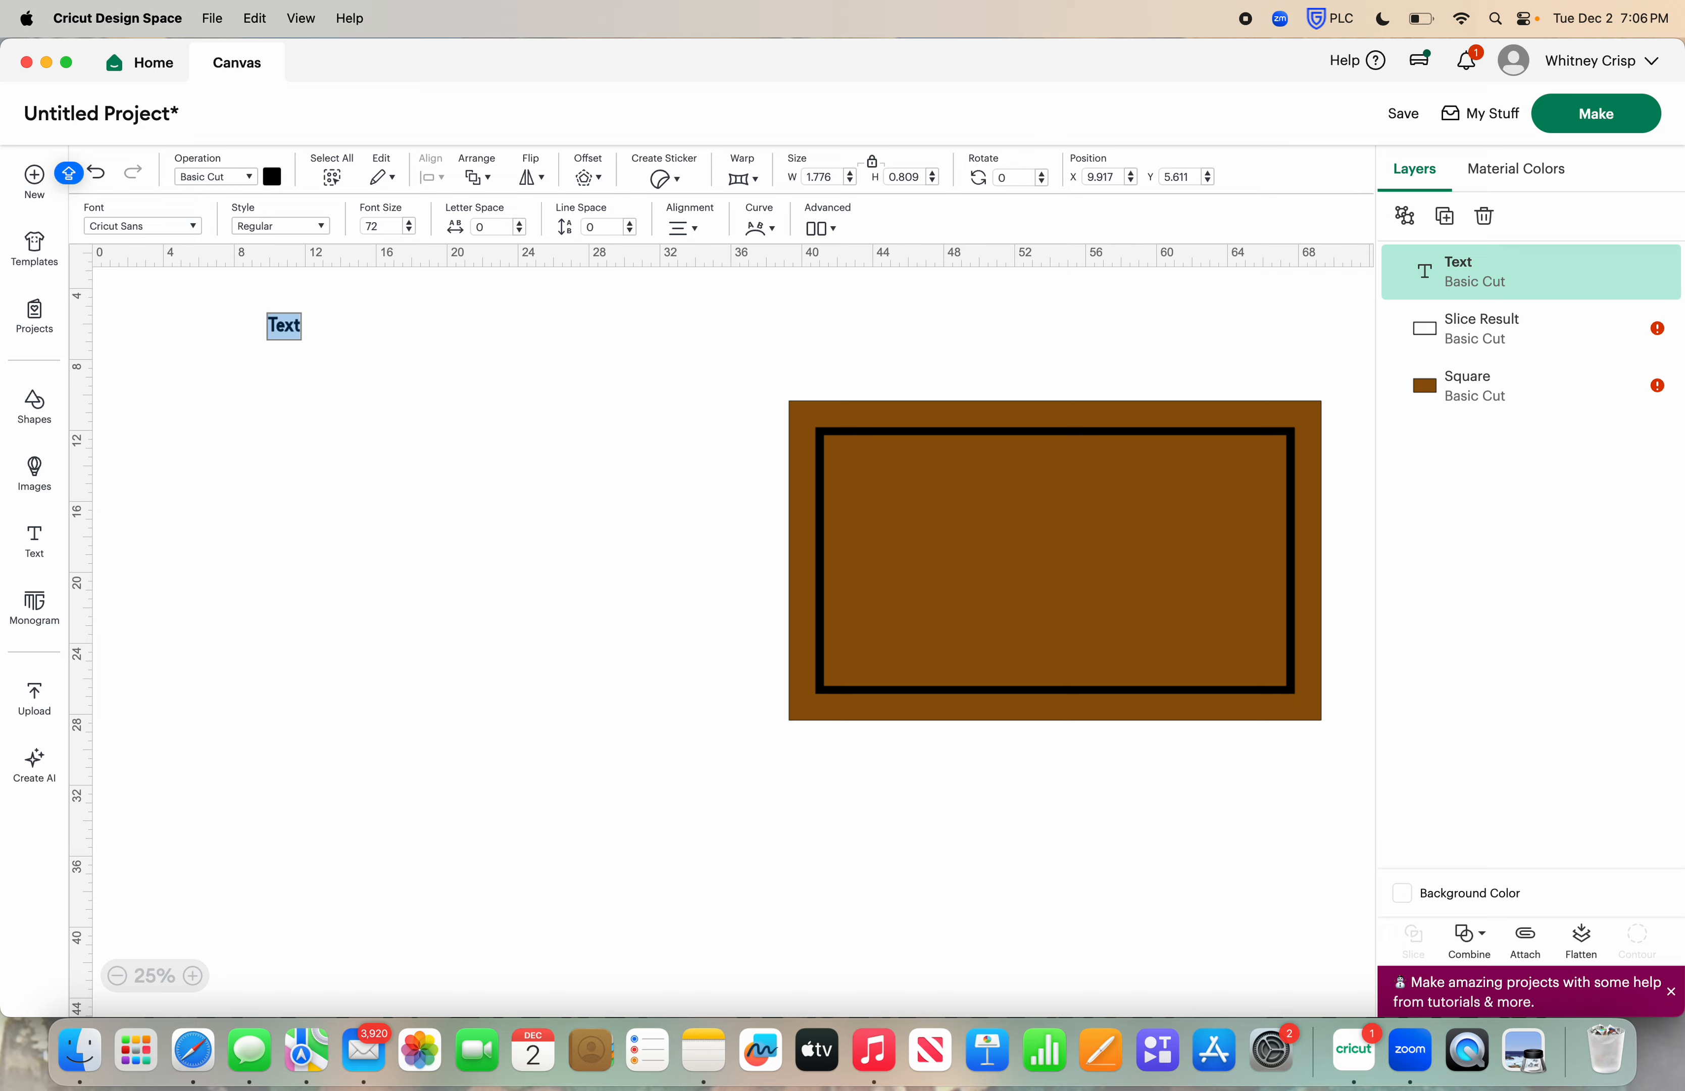
pyautogui.write('CRISP')
pyautogui.click(234, 803)
pyautogui.moveTo(290, 325); pyautogui.dragTo(507, 505)
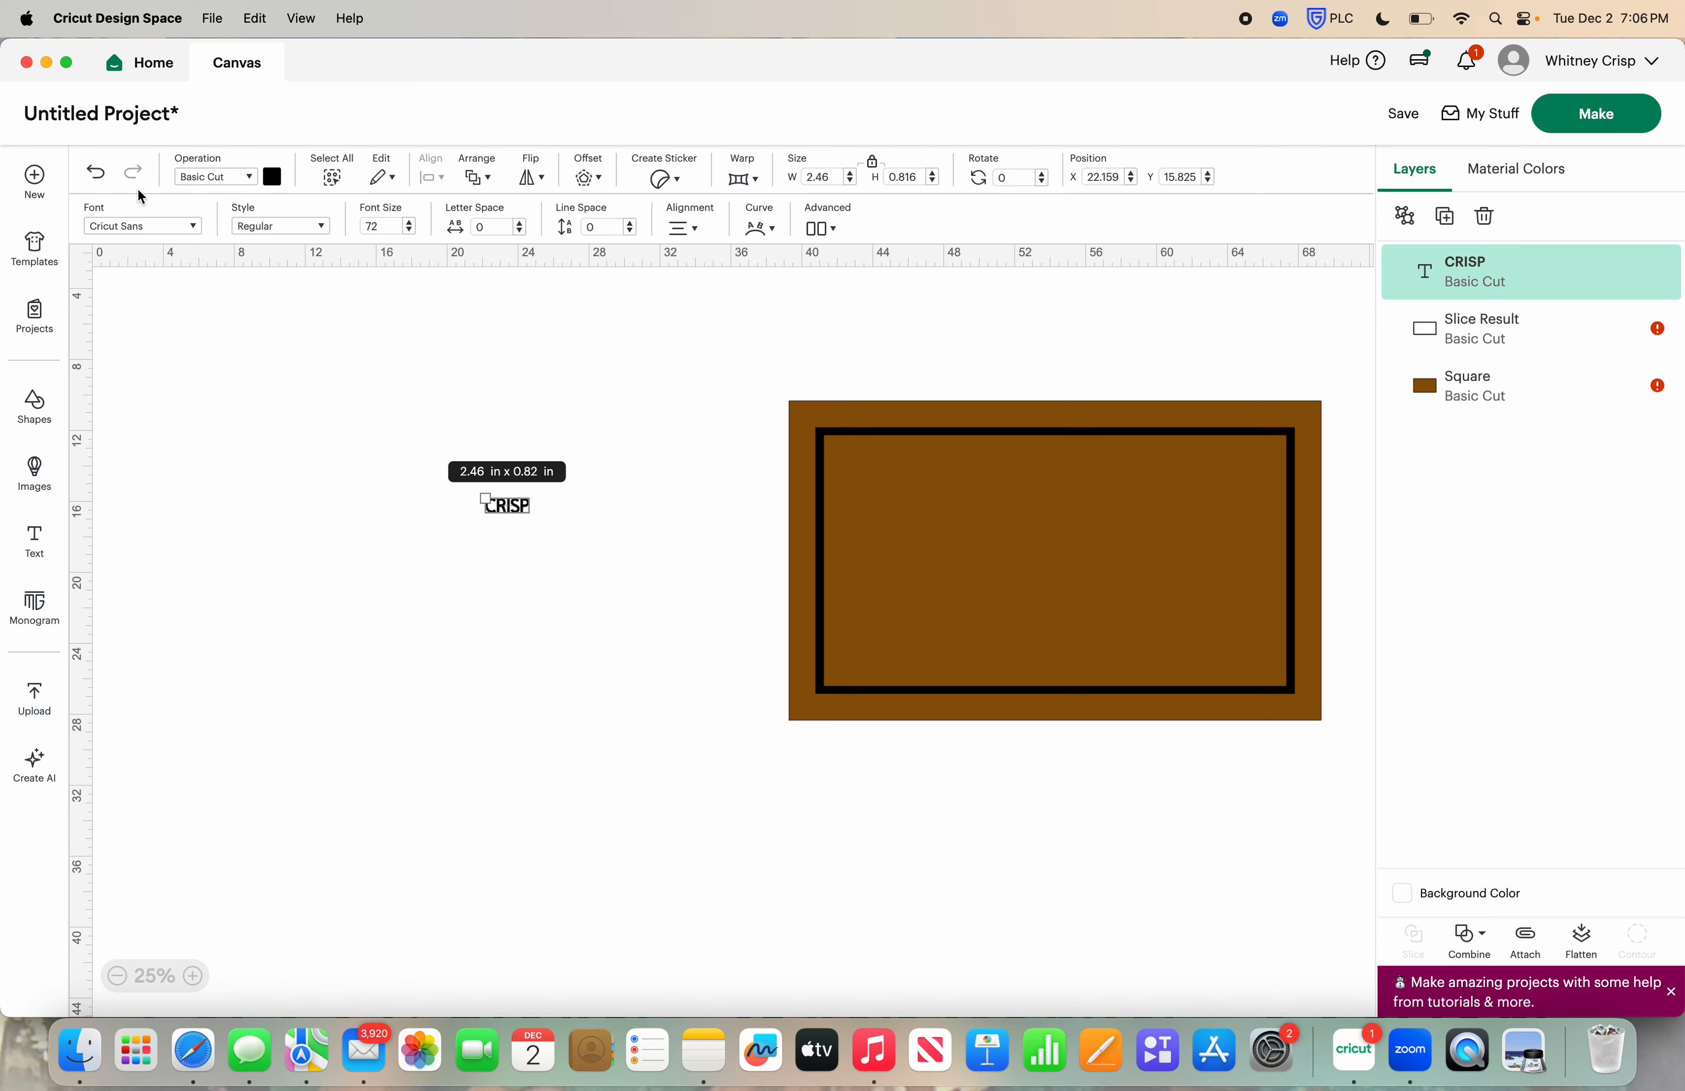
# Set the surname text's font to the system font Times New Roman
pyautogui.click(133, 227)
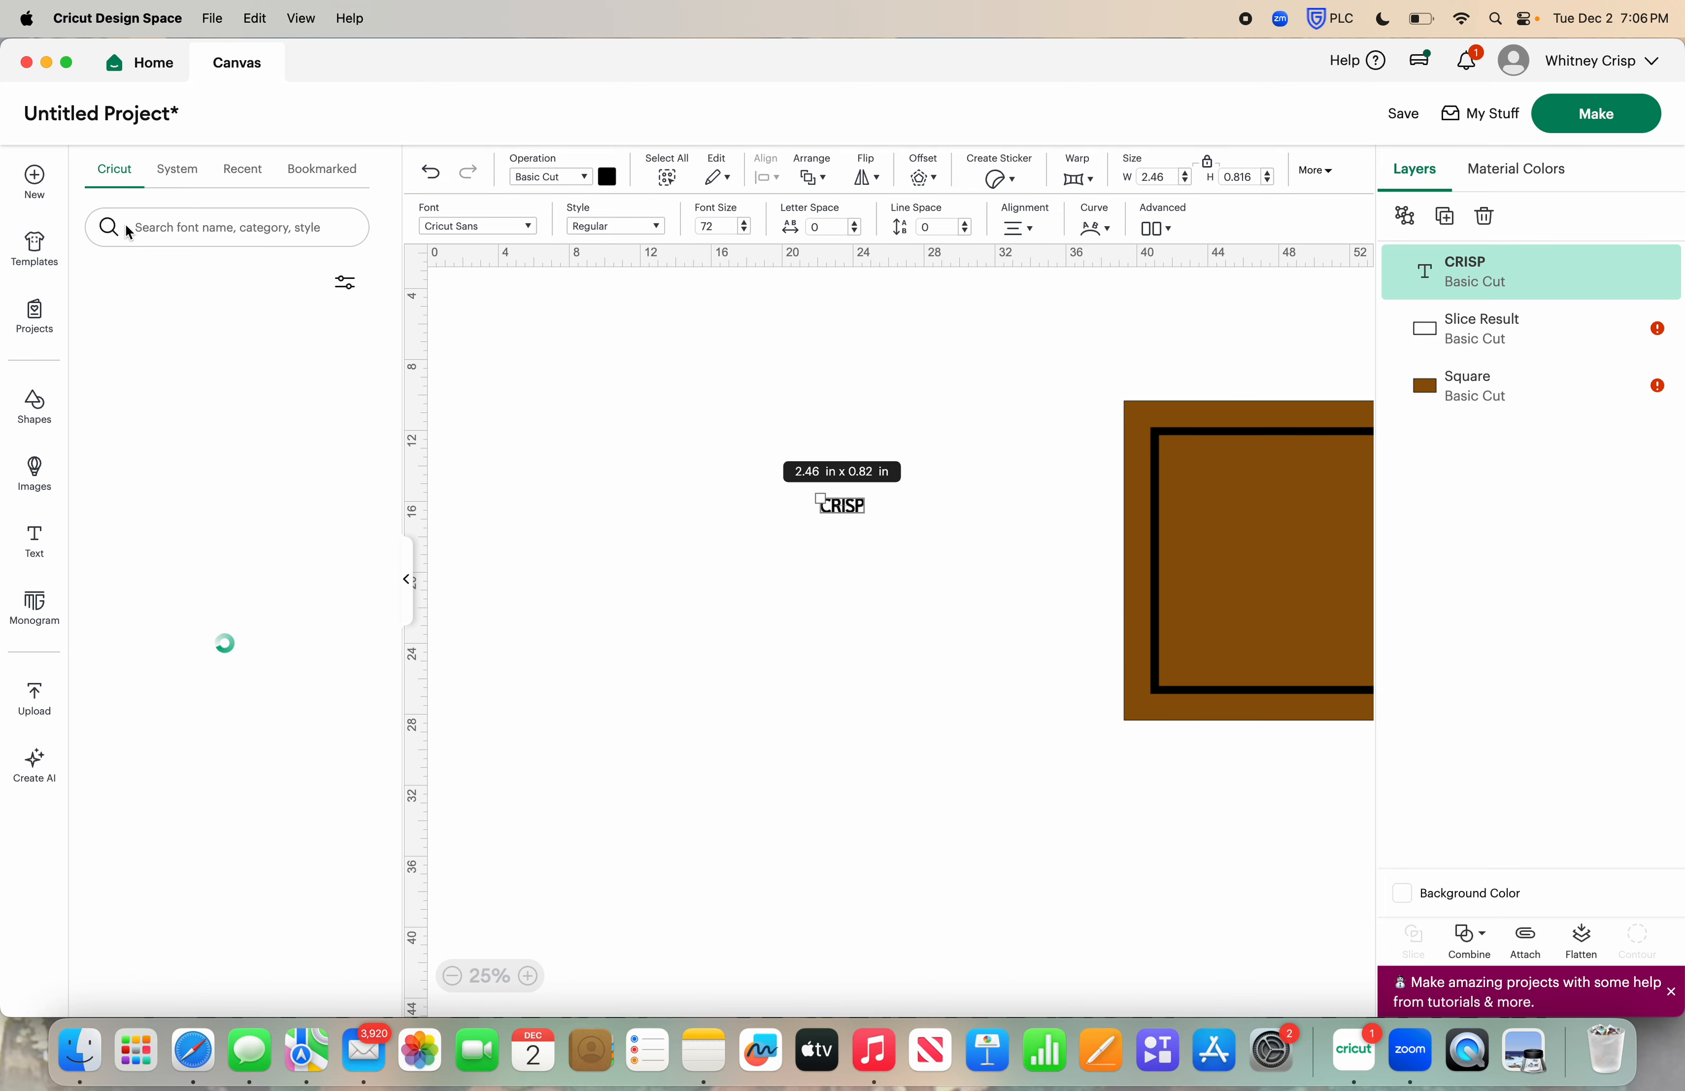
pyautogui.click(181, 171)
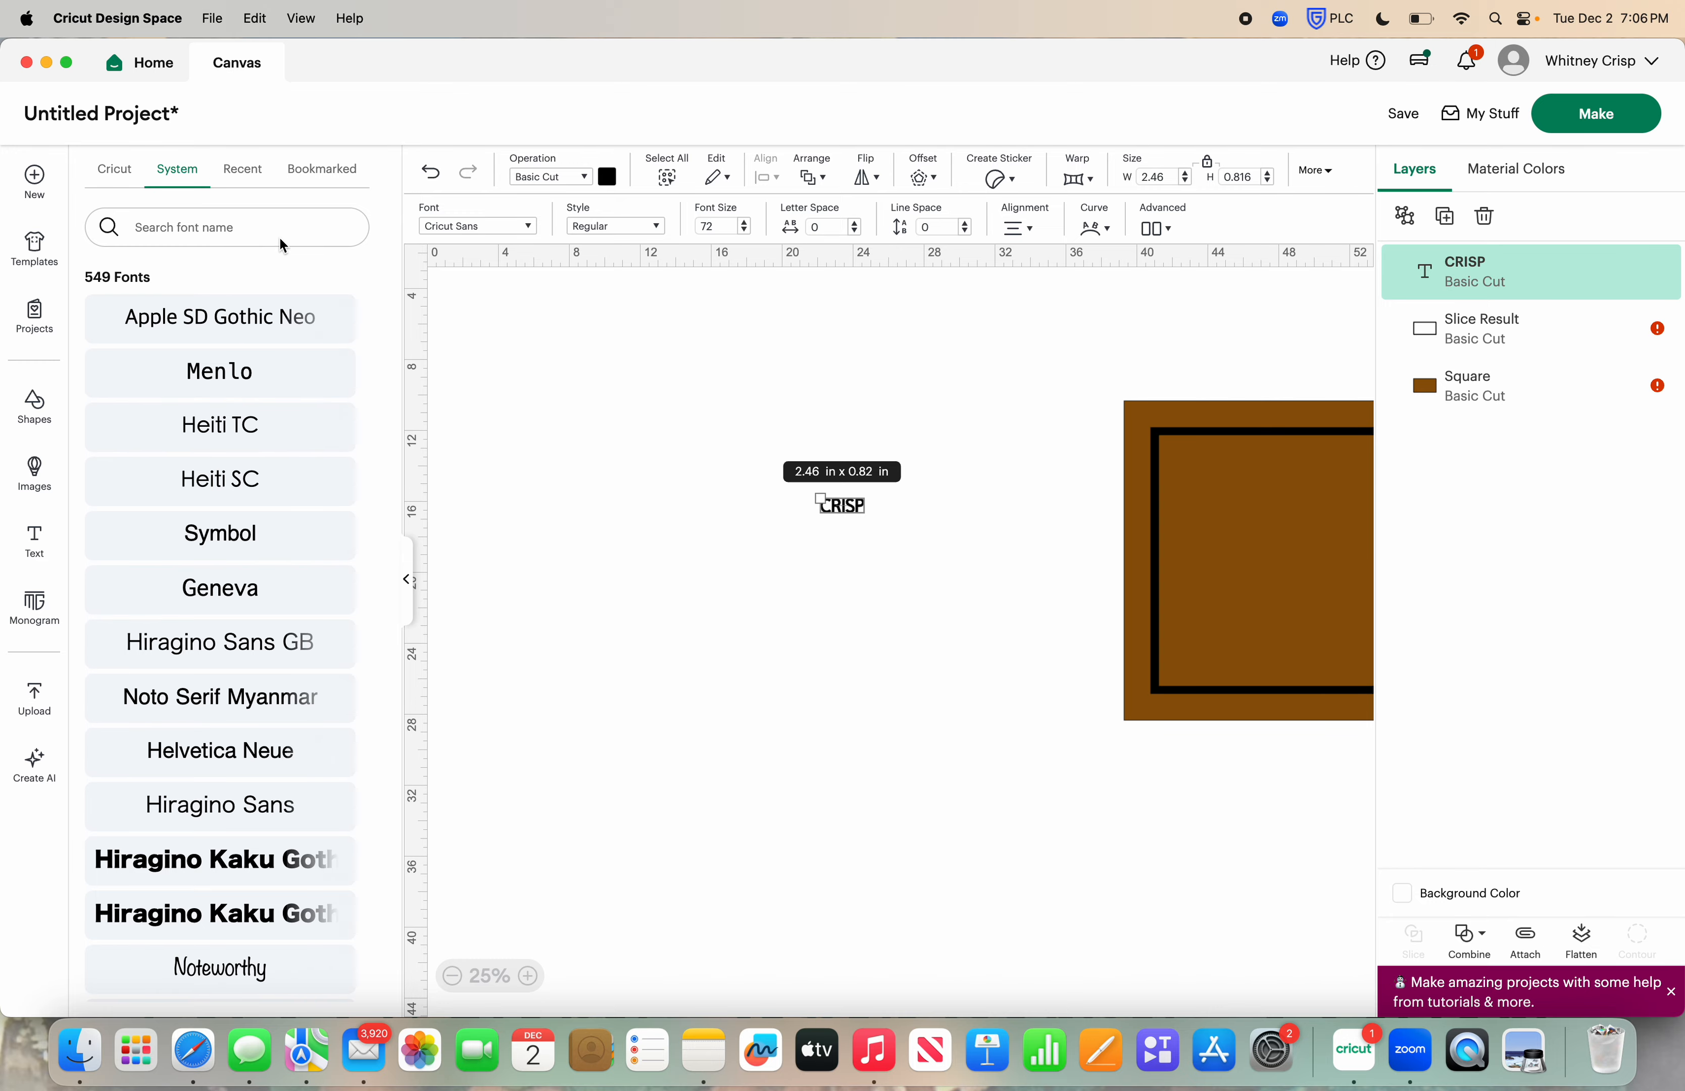
pyautogui.click(243, 234)
pyautogui.press('capslock')
pyautogui.write('TIMES')
pyautogui.click(219, 322)
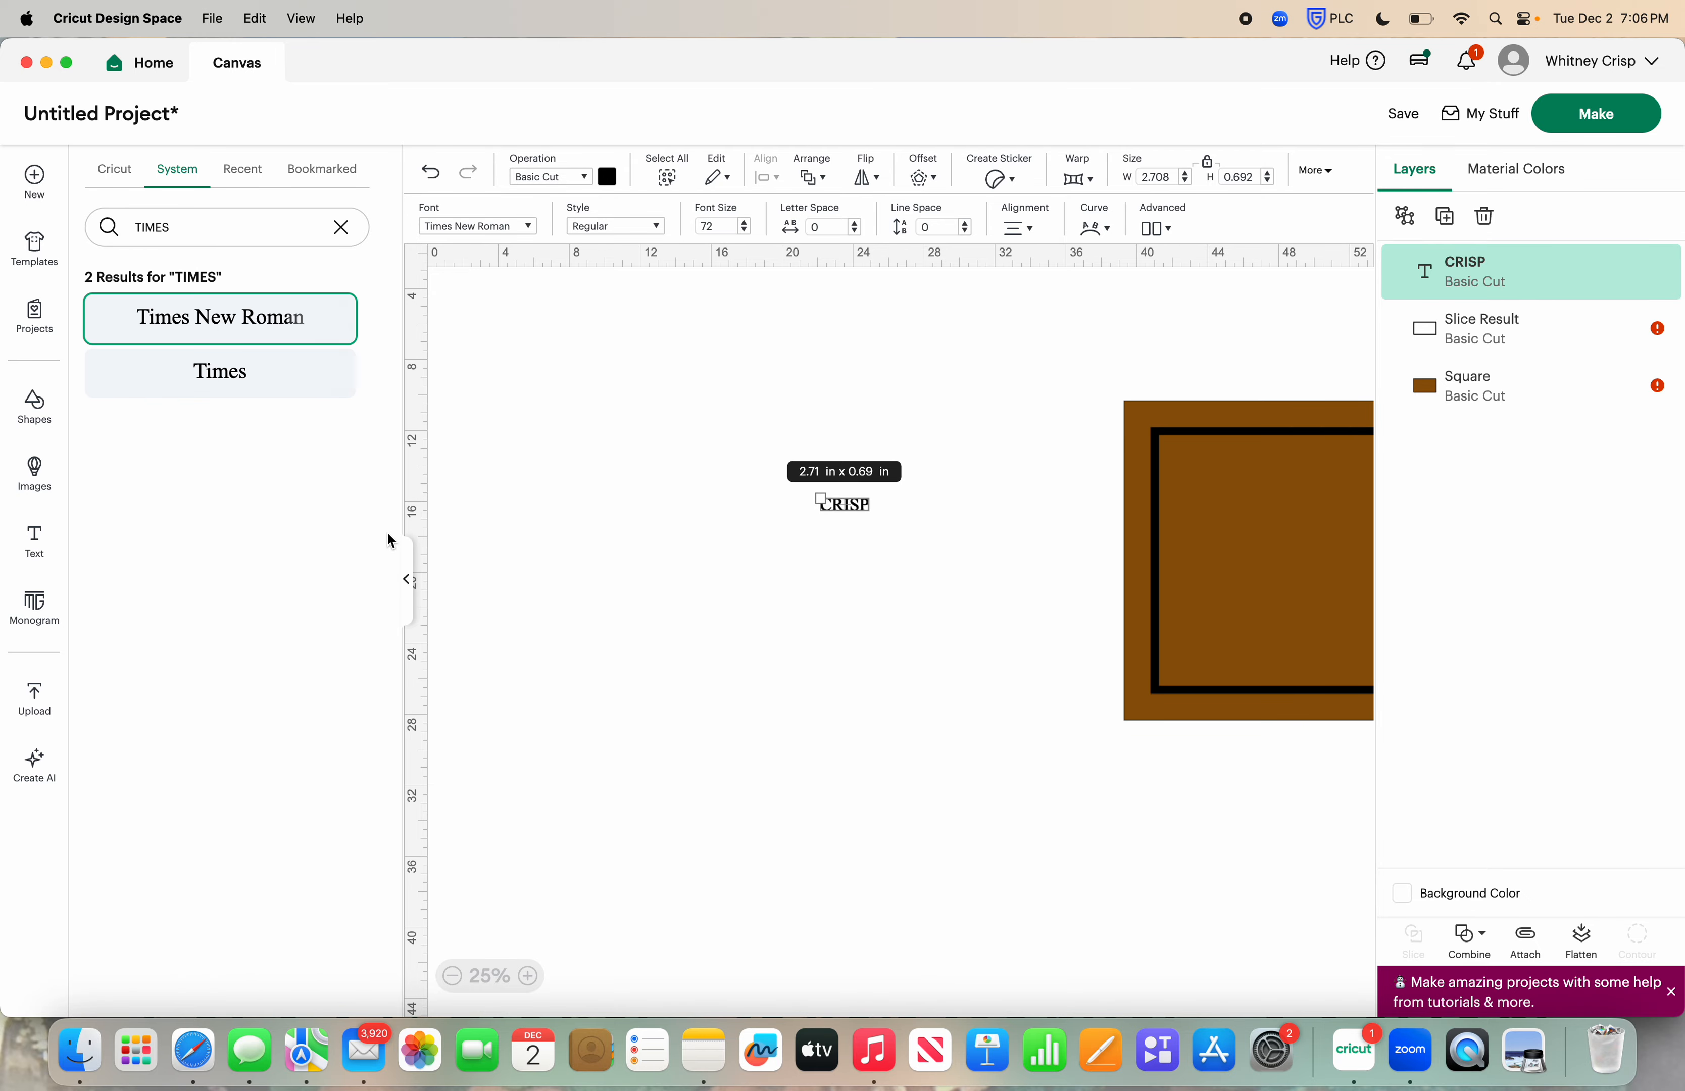
pyautogui.click(408, 580)
# Enlarge the surname text to about 22.4 × 5.7 in and position it inside the black frame
pyautogui.moveTo(490, 505); pyautogui.dragTo(295, 466)
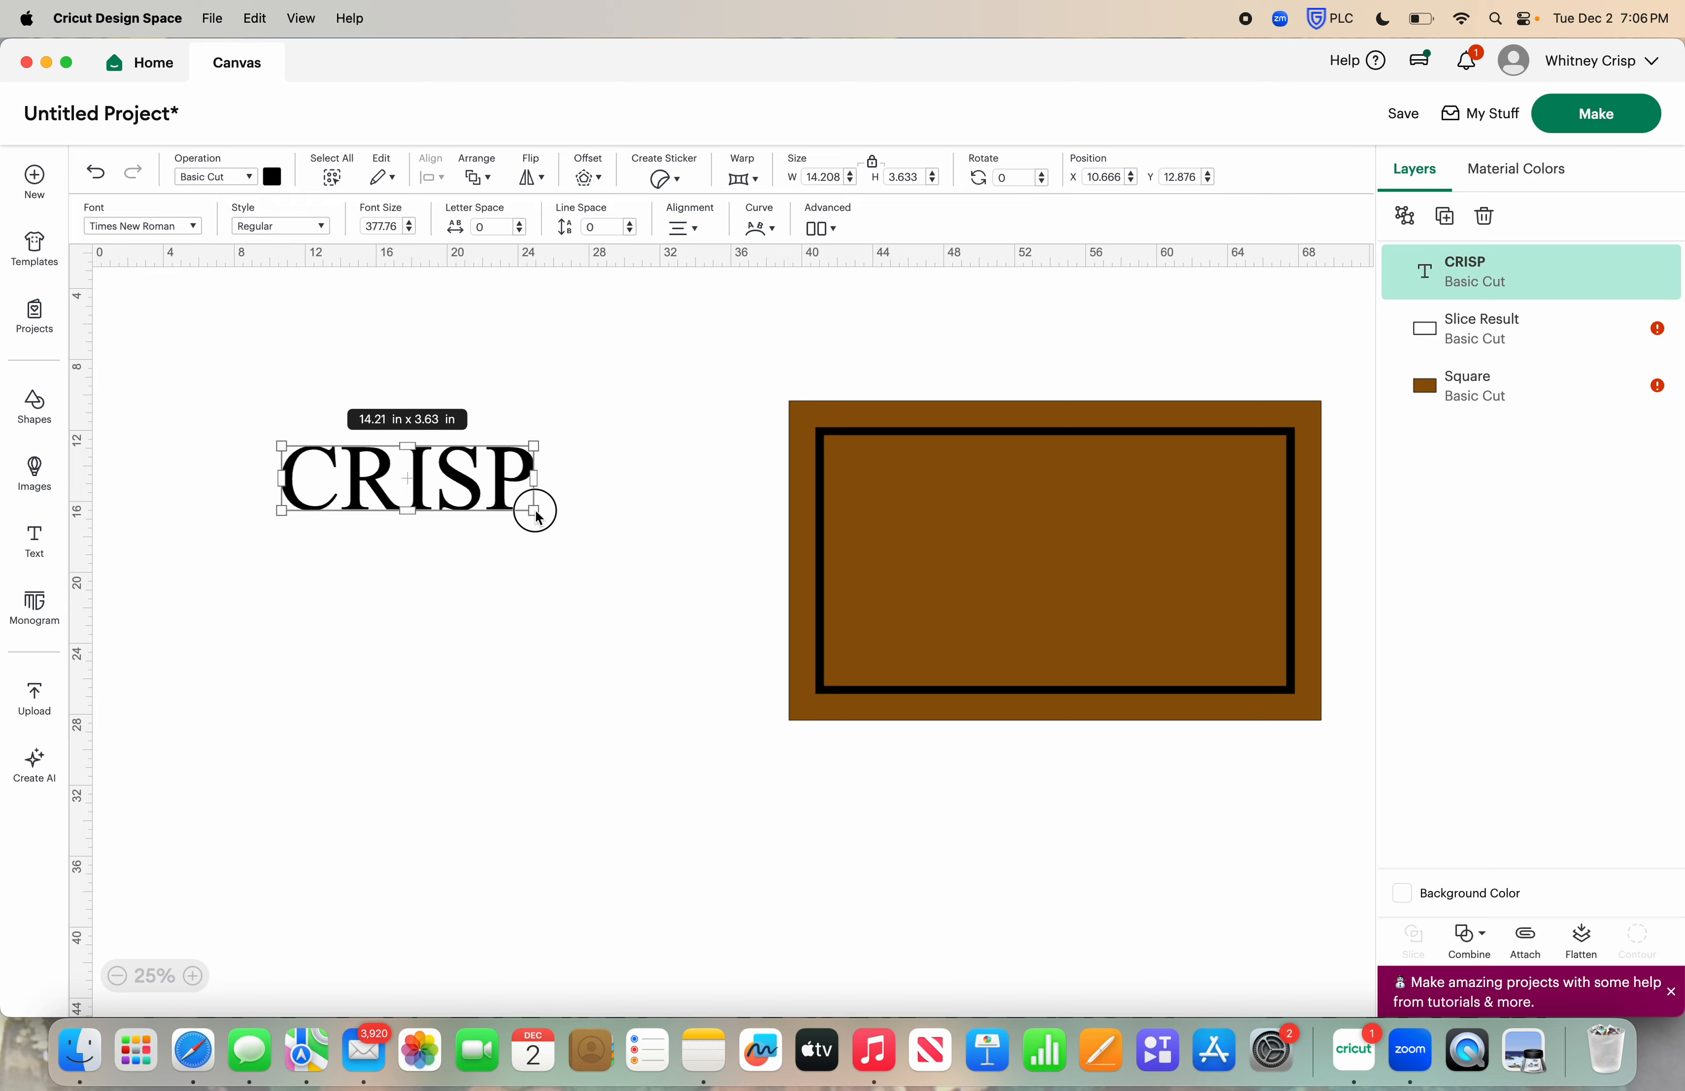
pyautogui.moveTo(534, 510); pyautogui.dragTo(648, 540)
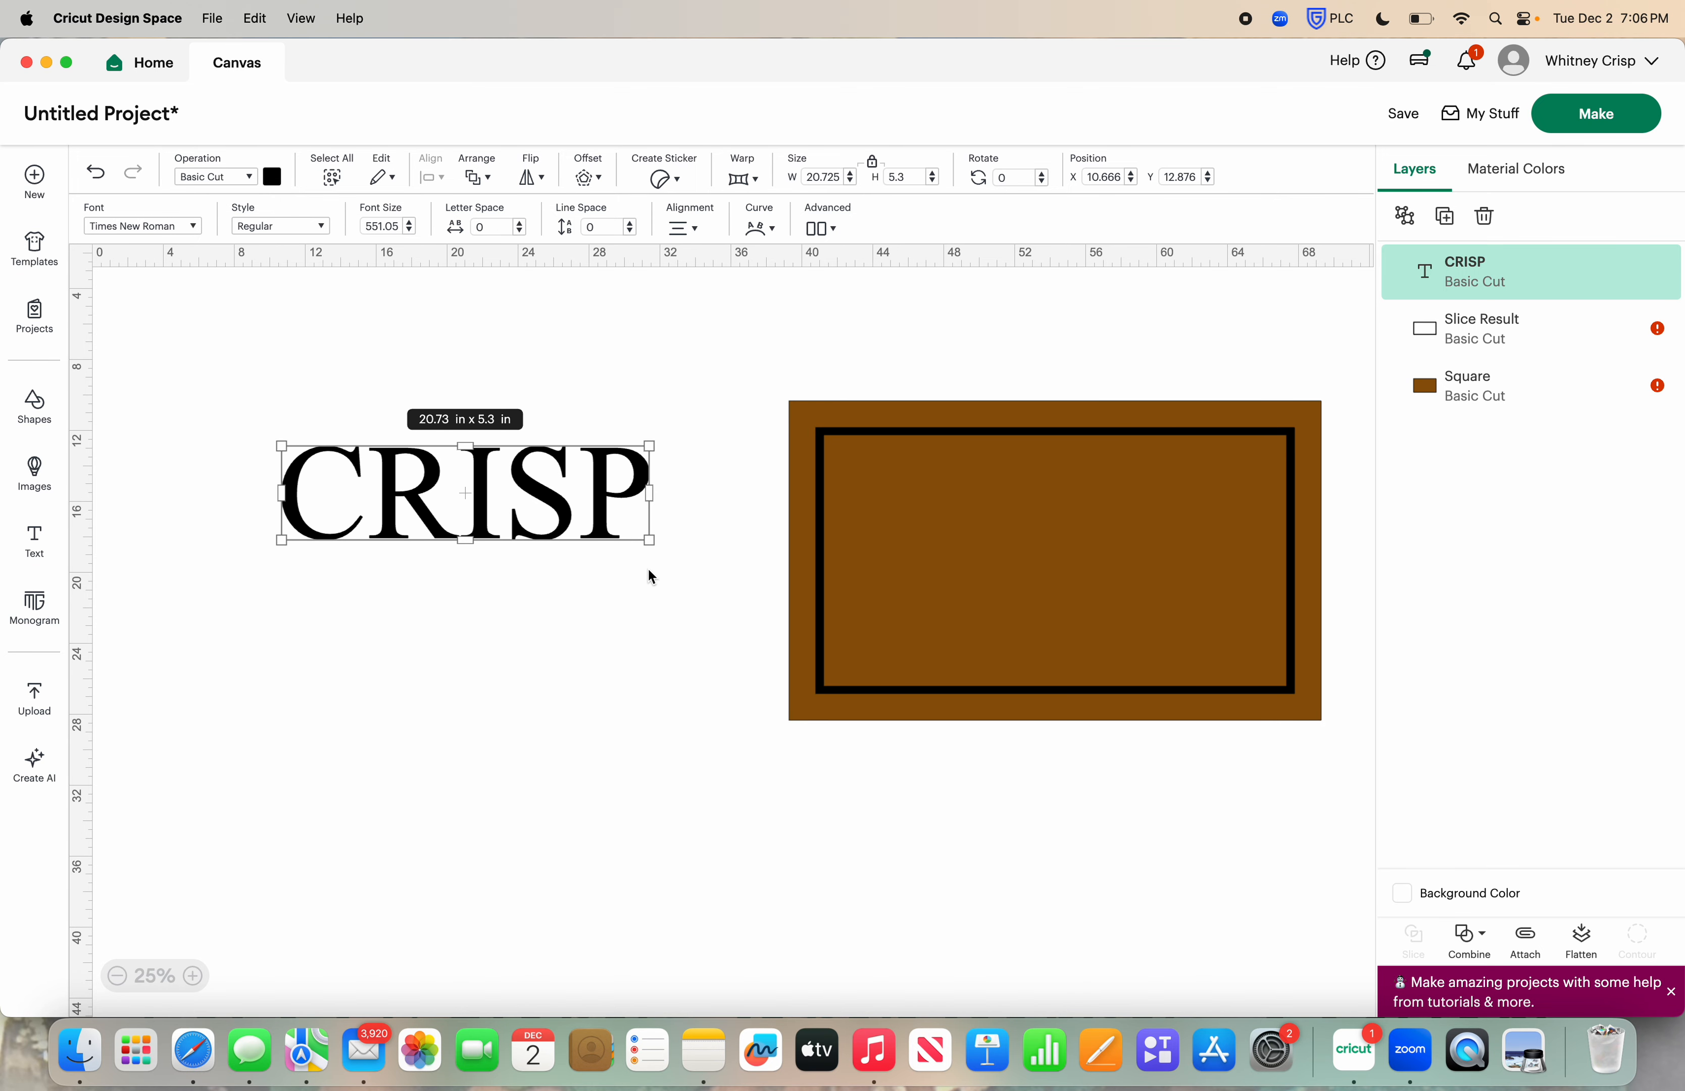
pyautogui.moveTo(652, 540); pyautogui.dragTo(1136, 565)
pyautogui.moveTo(1231, 613); pyautogui.dragTo(1162, 593)
pyautogui.moveTo(1063, 560); pyautogui.dragTo(1149, 577)
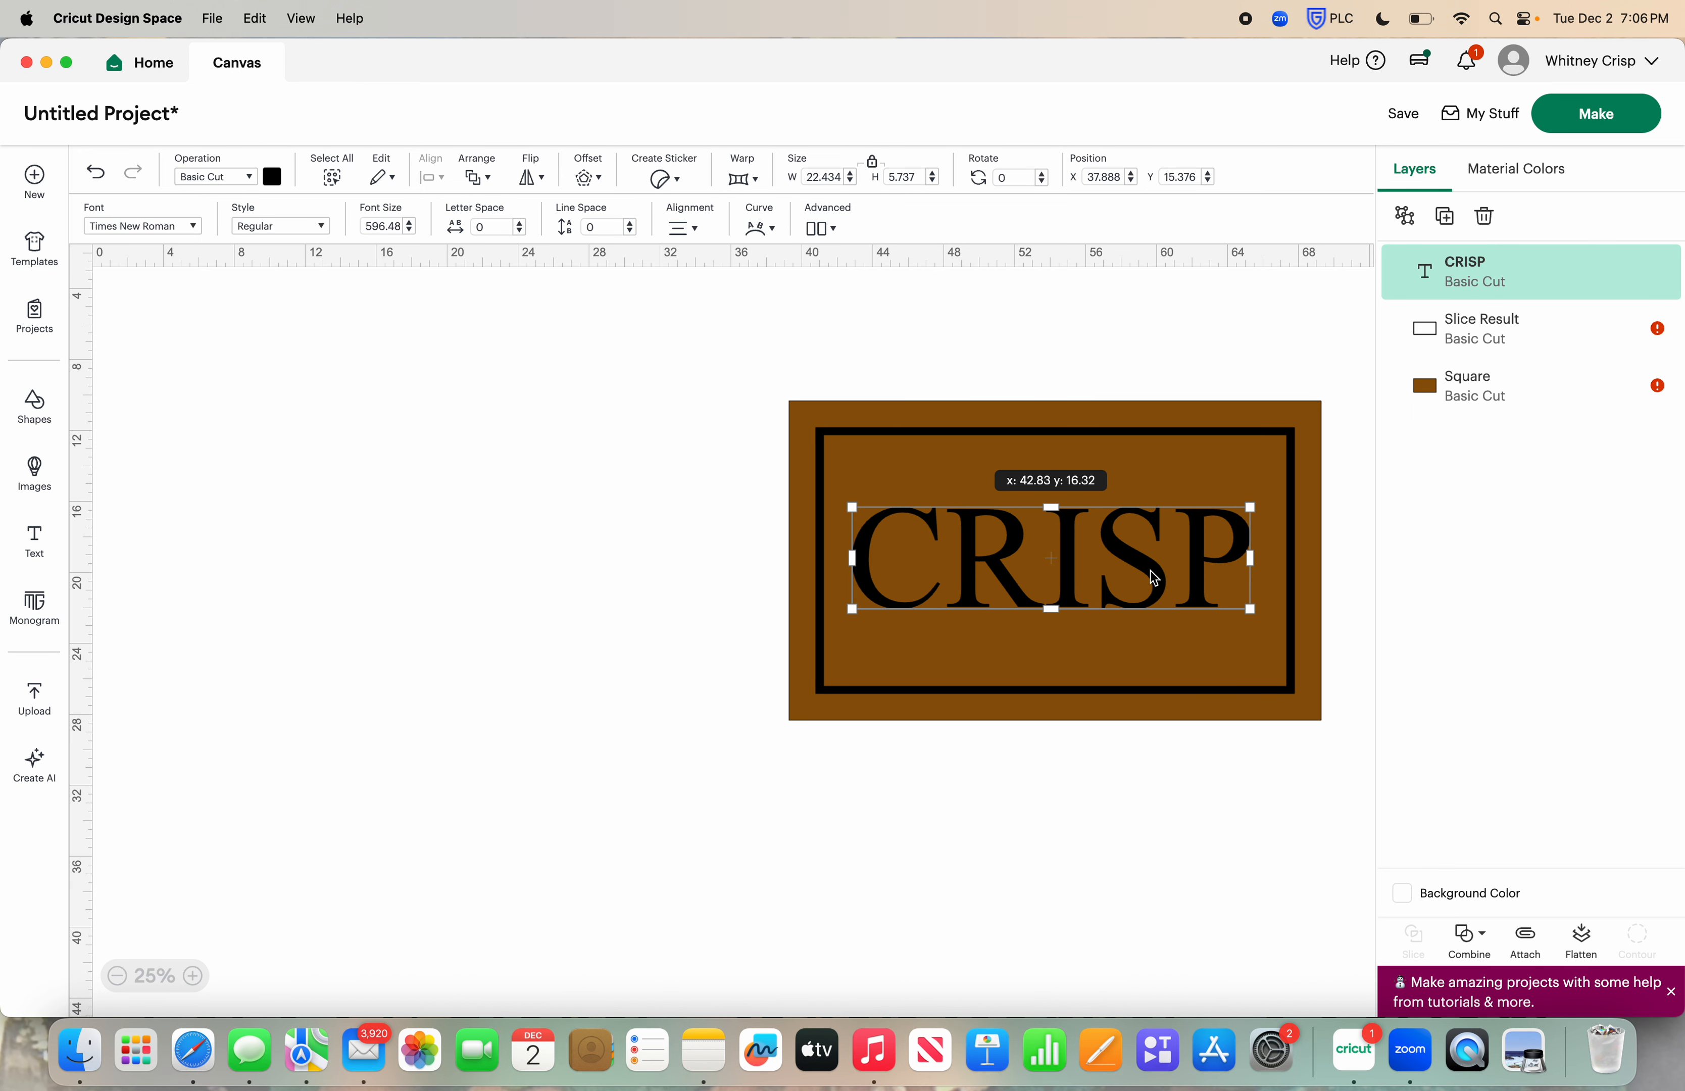
pyautogui.click(1003, 809)
# Enlarge the surname text inside the frame to about 24 × 6.1 in
pyautogui.hscroll(5, 1003, 810)
pyautogui.click(923, 556)
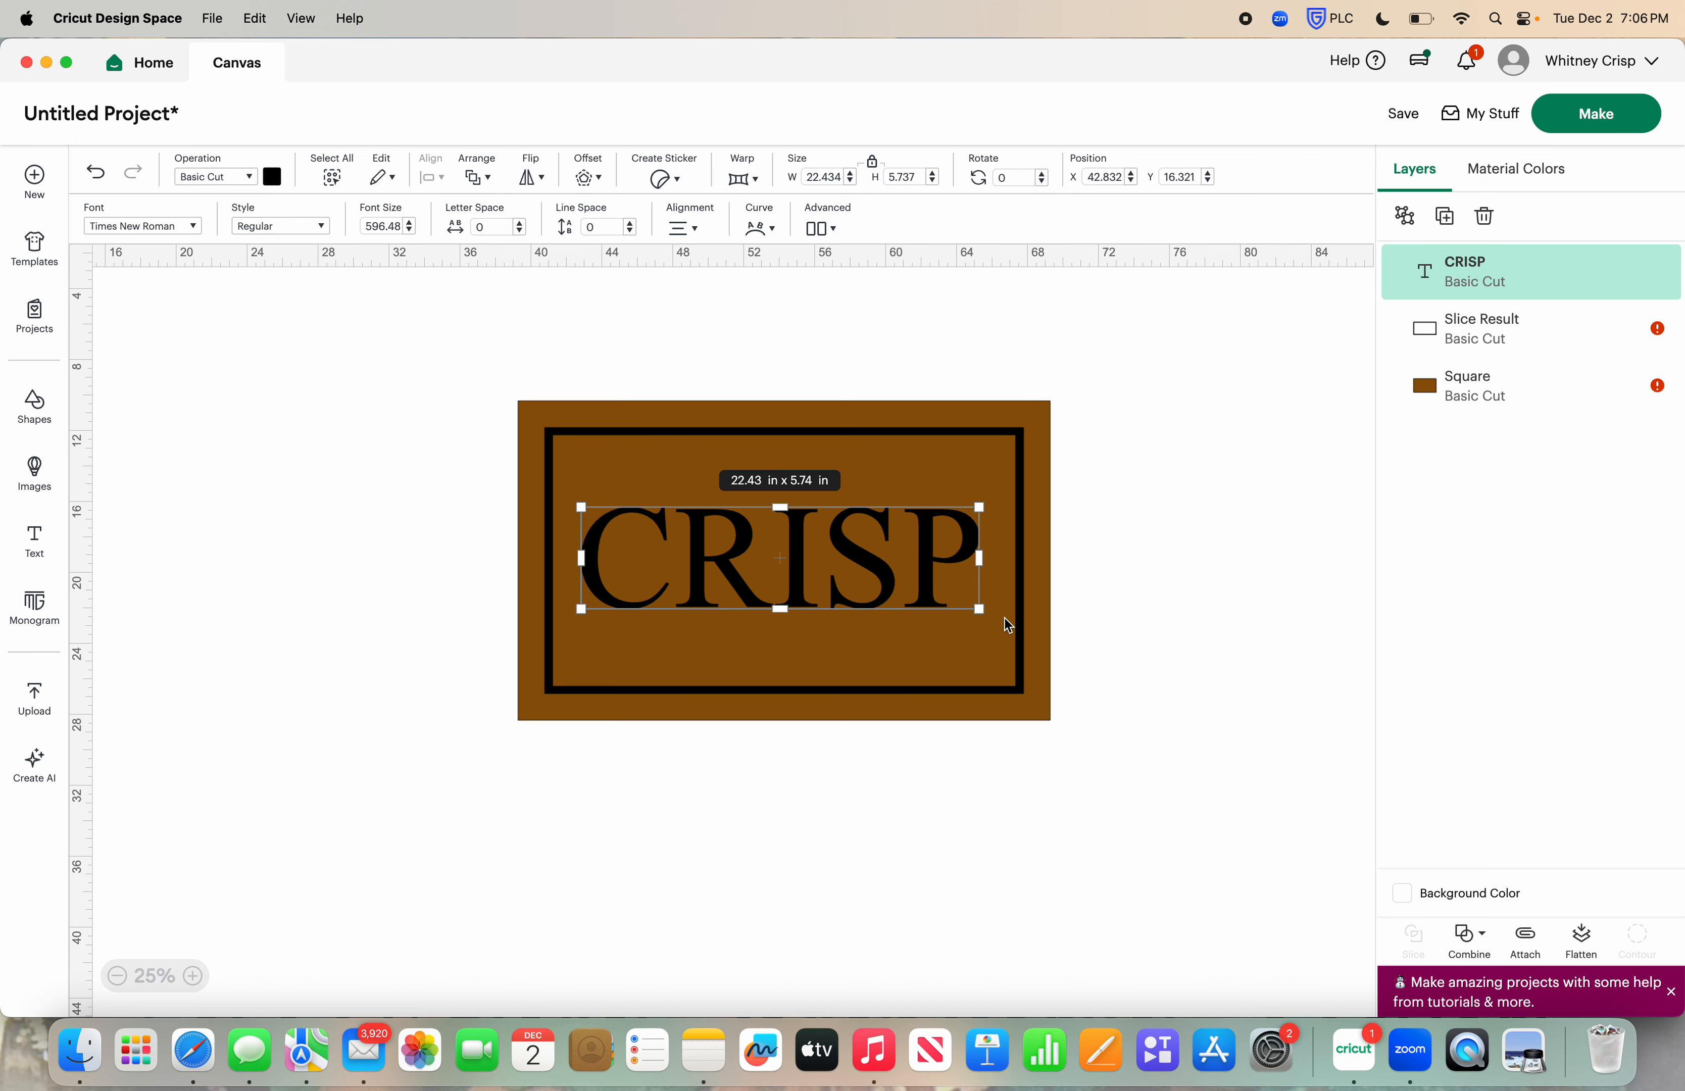
pyautogui.moveTo(982, 614)
pyautogui.mouseDown()
pyautogui.moveTo(971, 603)
pyautogui.moveTo(1004, 622)
pyautogui.moveTo(986, 600)
pyautogui.mouseUp()
pyautogui.click(985, 598)
pyautogui.click(1165, 553)
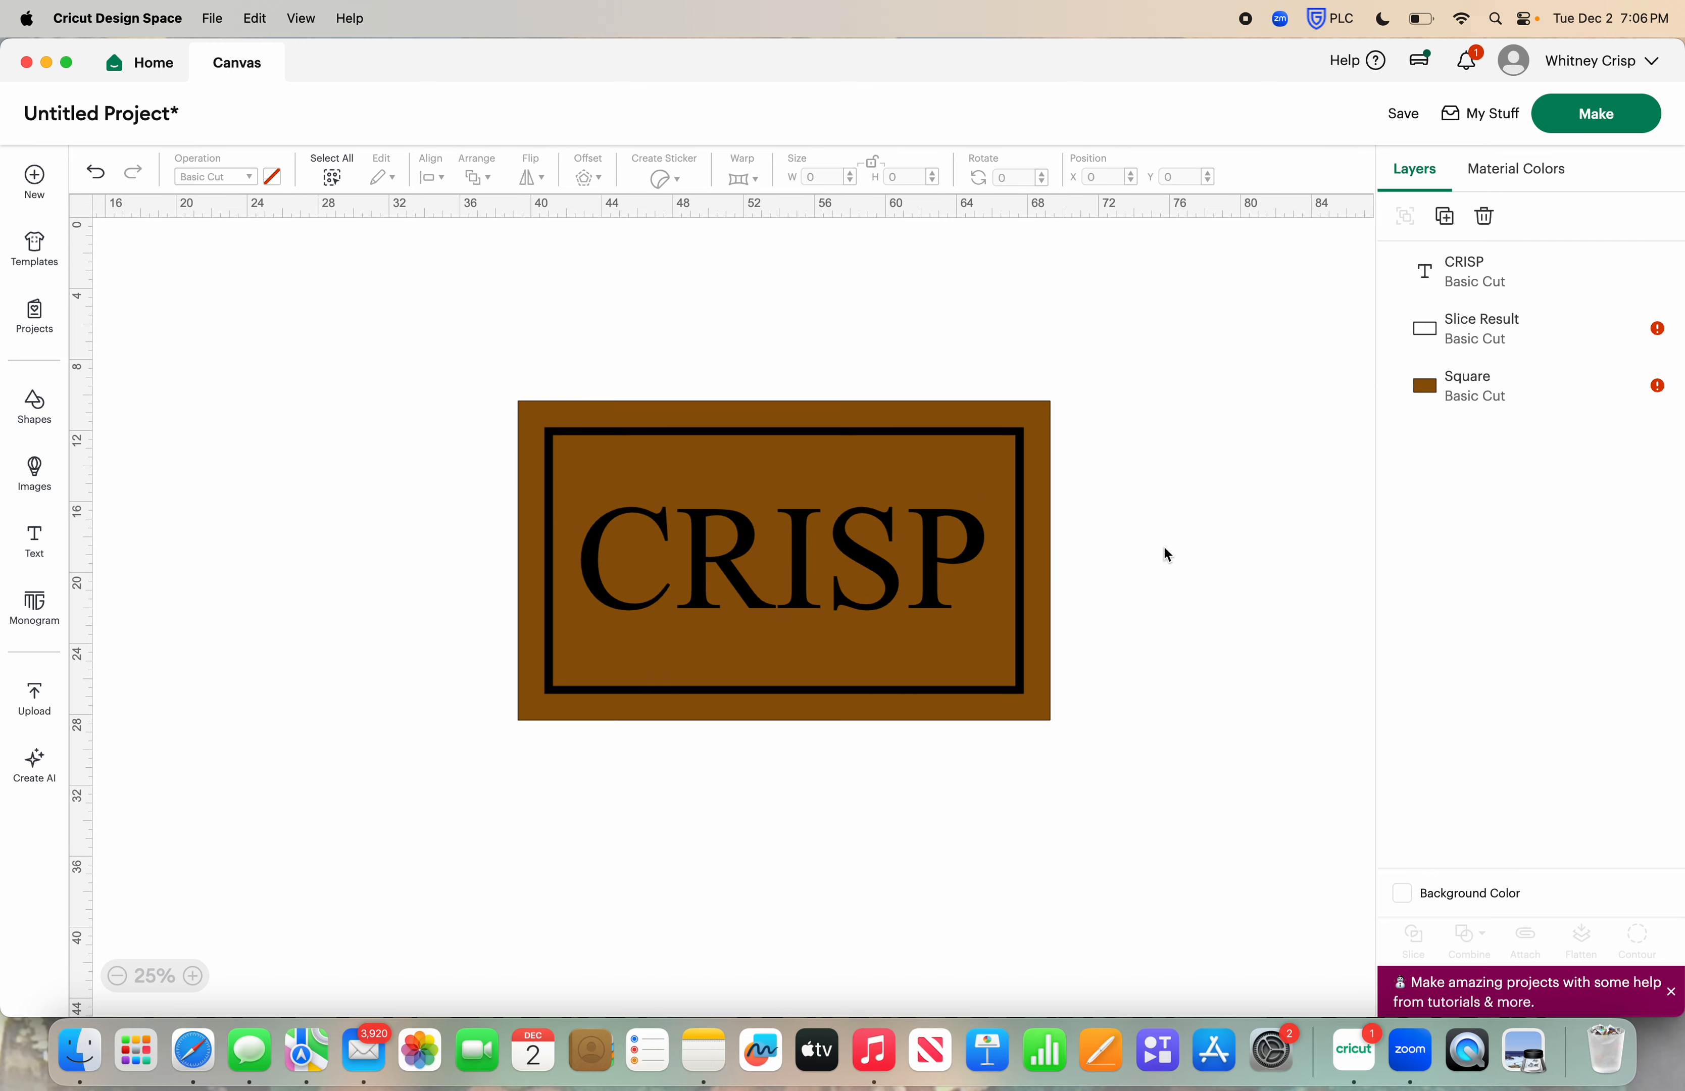
pyautogui.click(932, 546)
pyautogui.moveTo(984, 615); pyautogui.dragTo(1009, 618)
pyautogui.click(1116, 579)
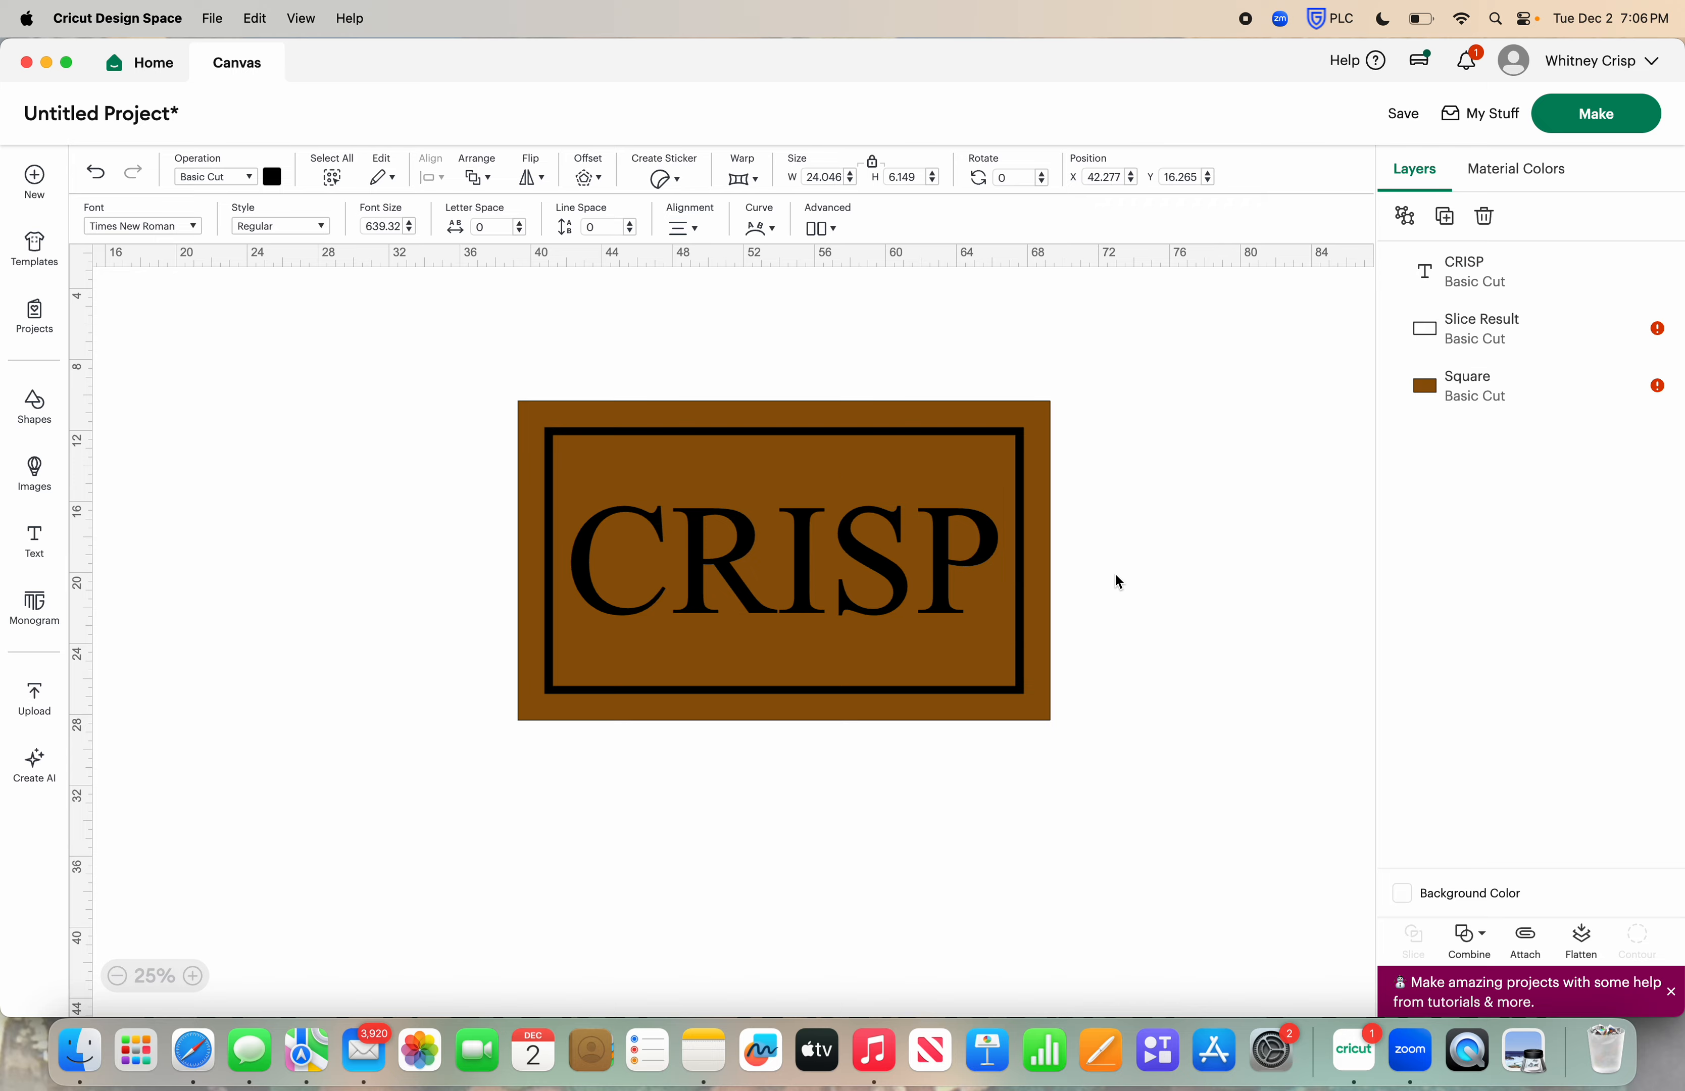
# Center the surname text, black frame and brown rectangle on one another
pyautogui.moveTo(417, 354); pyautogui.dragTo(1205, 811)
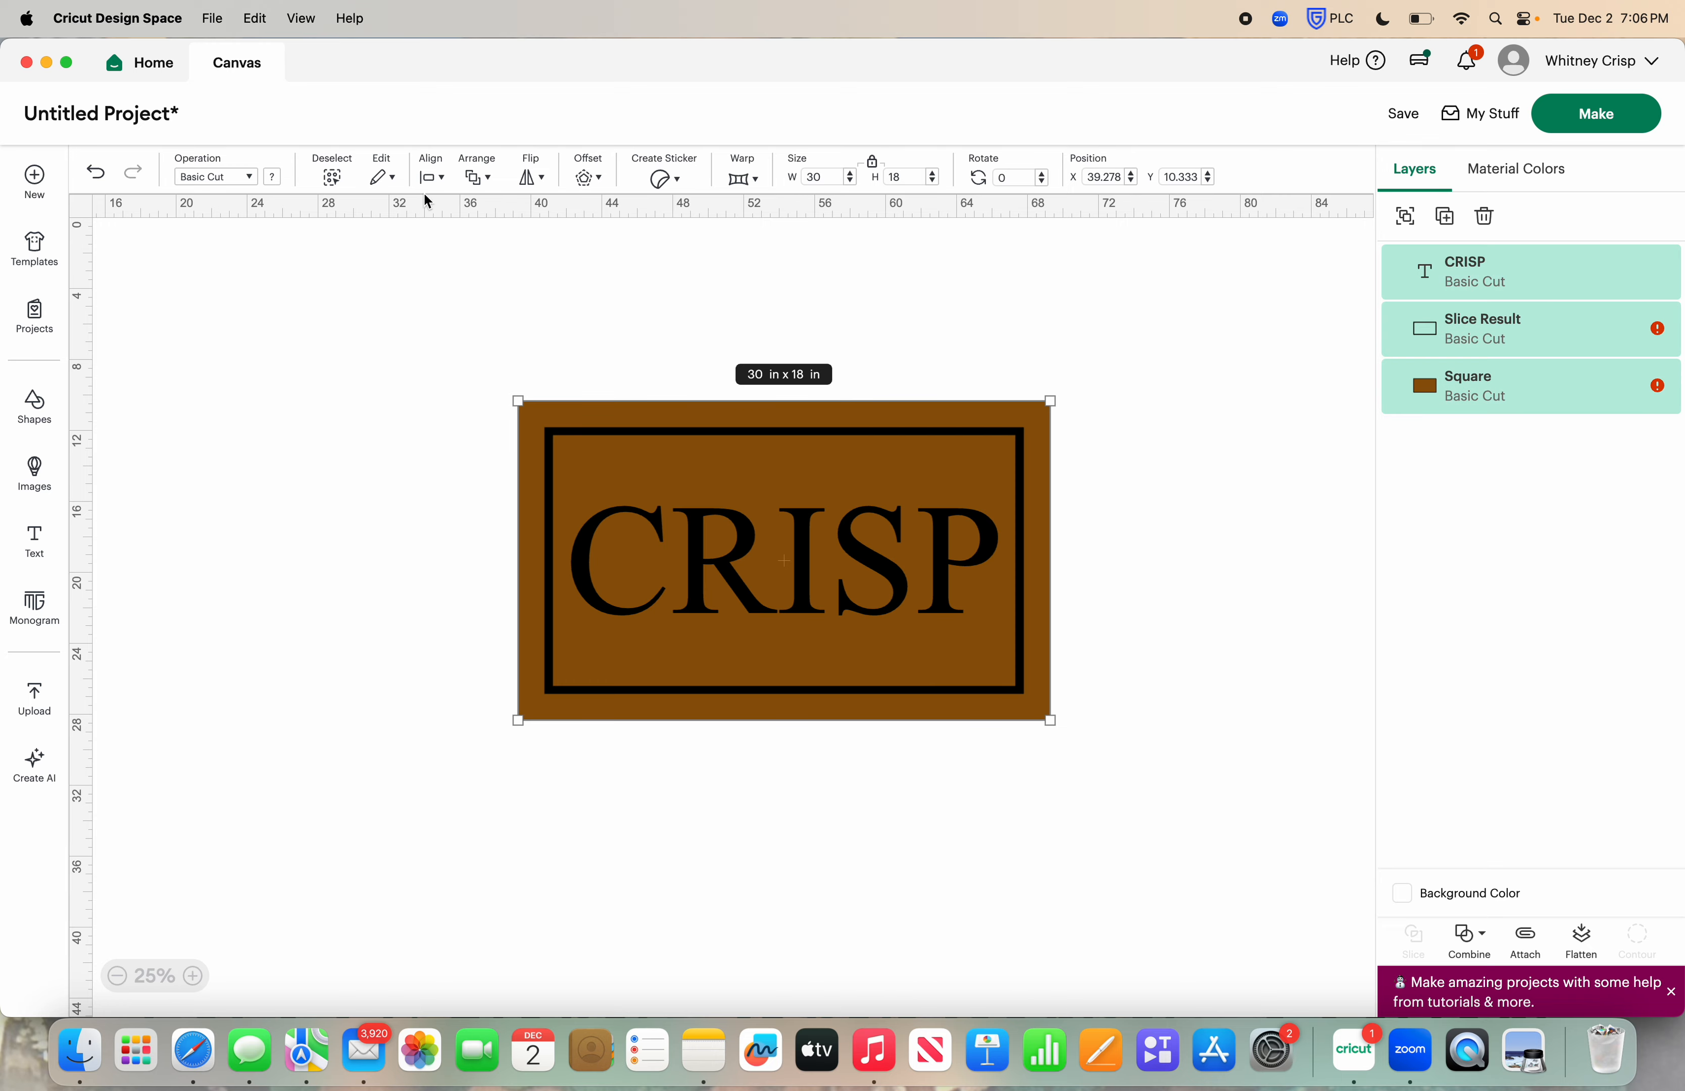
pyautogui.click(431, 177)
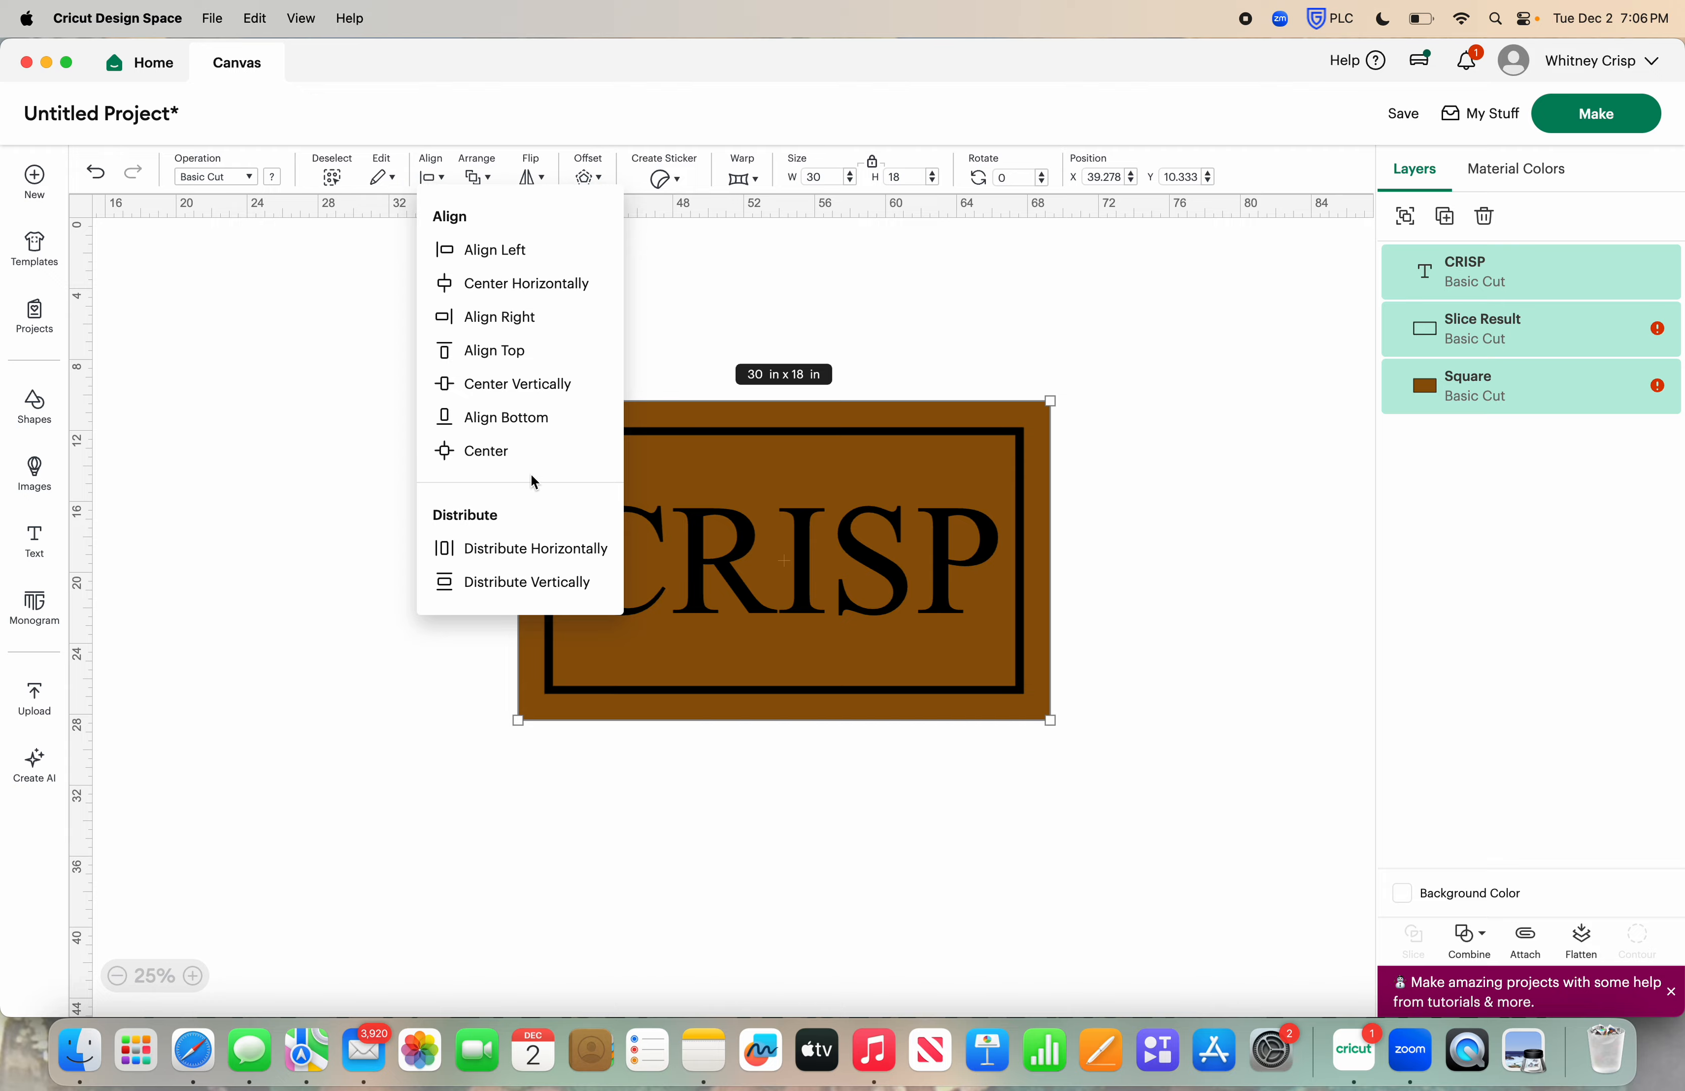
pyautogui.click(519, 449)
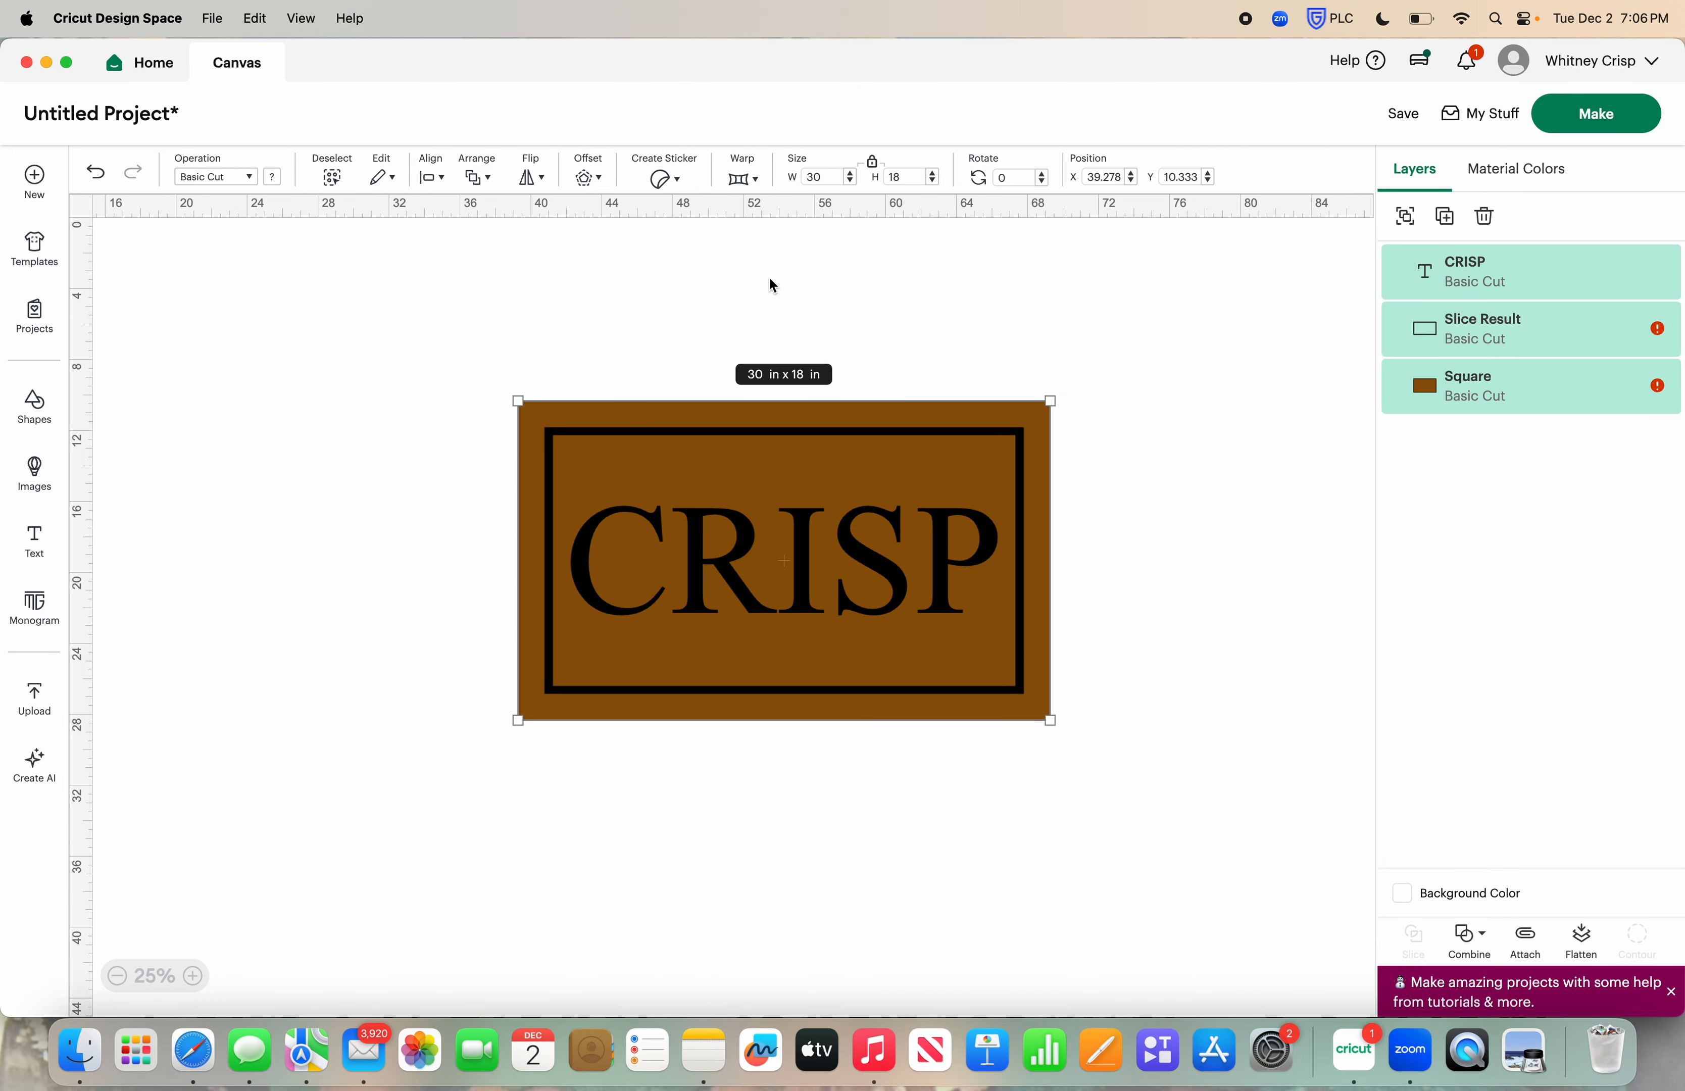
pyautogui.click(708, 270)
# Hide the brown rectangle's layer
pyautogui.scroll(-1, 708, 270)
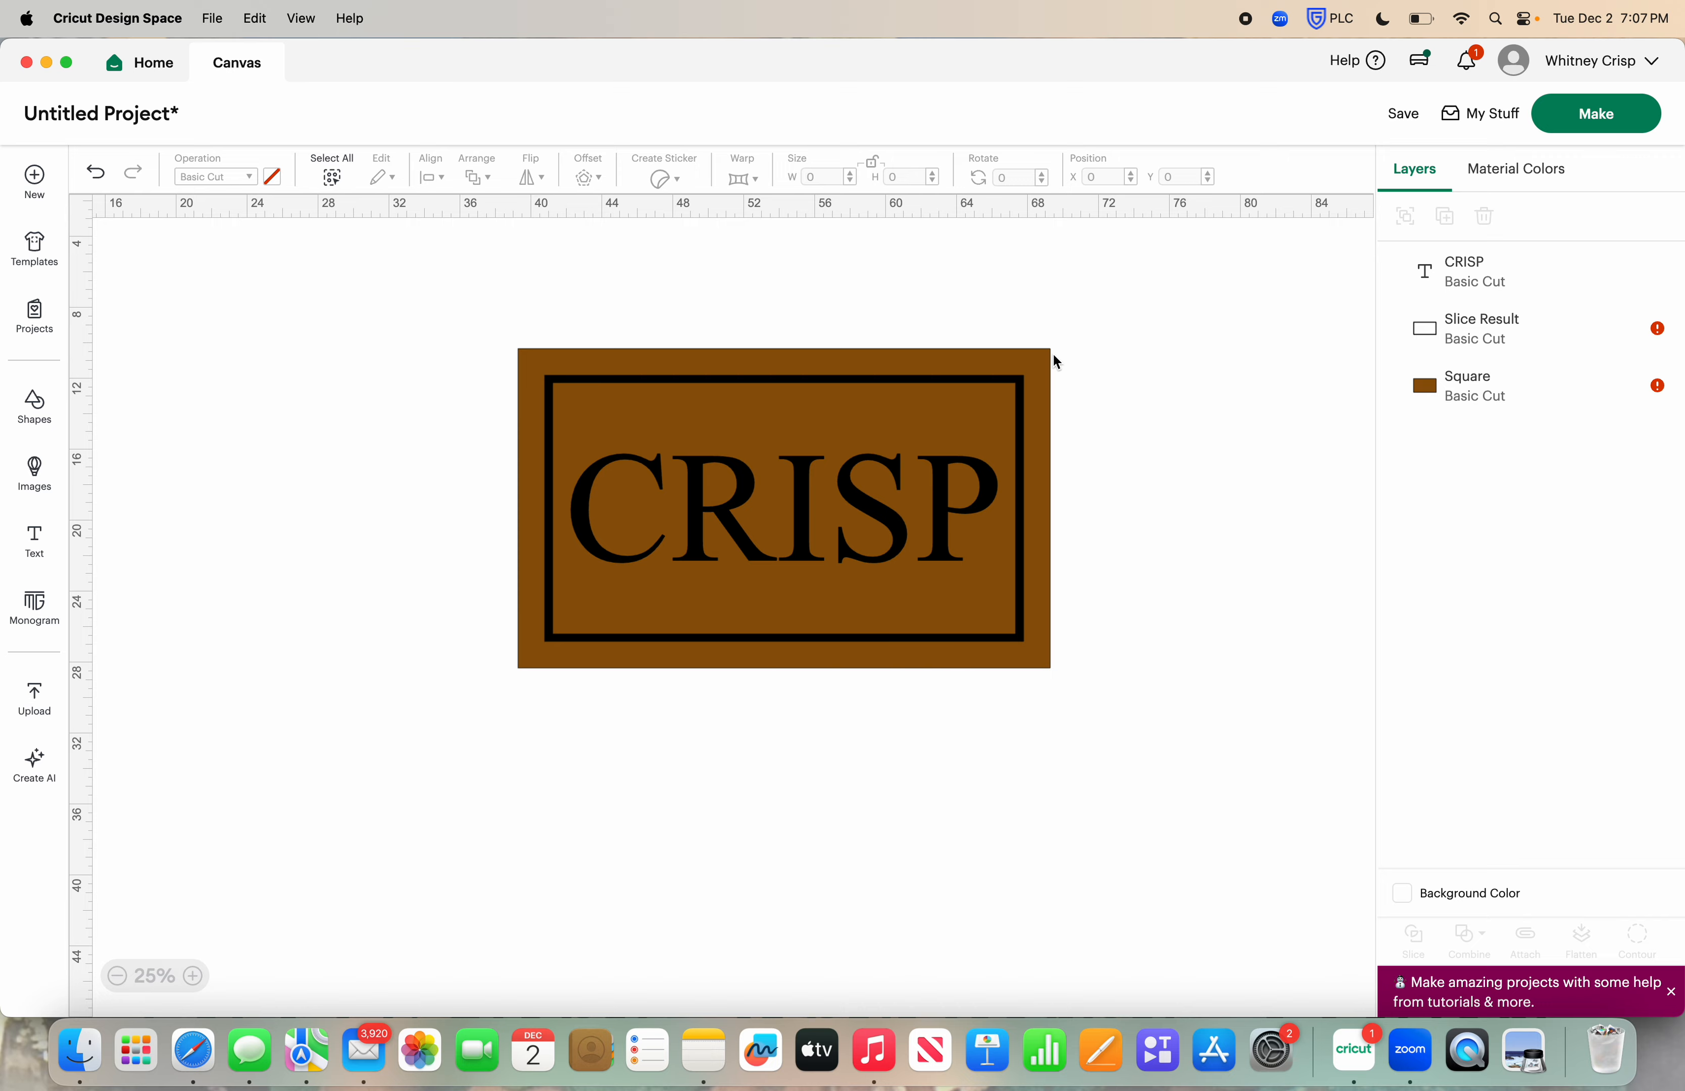
pyautogui.click(1042, 398)
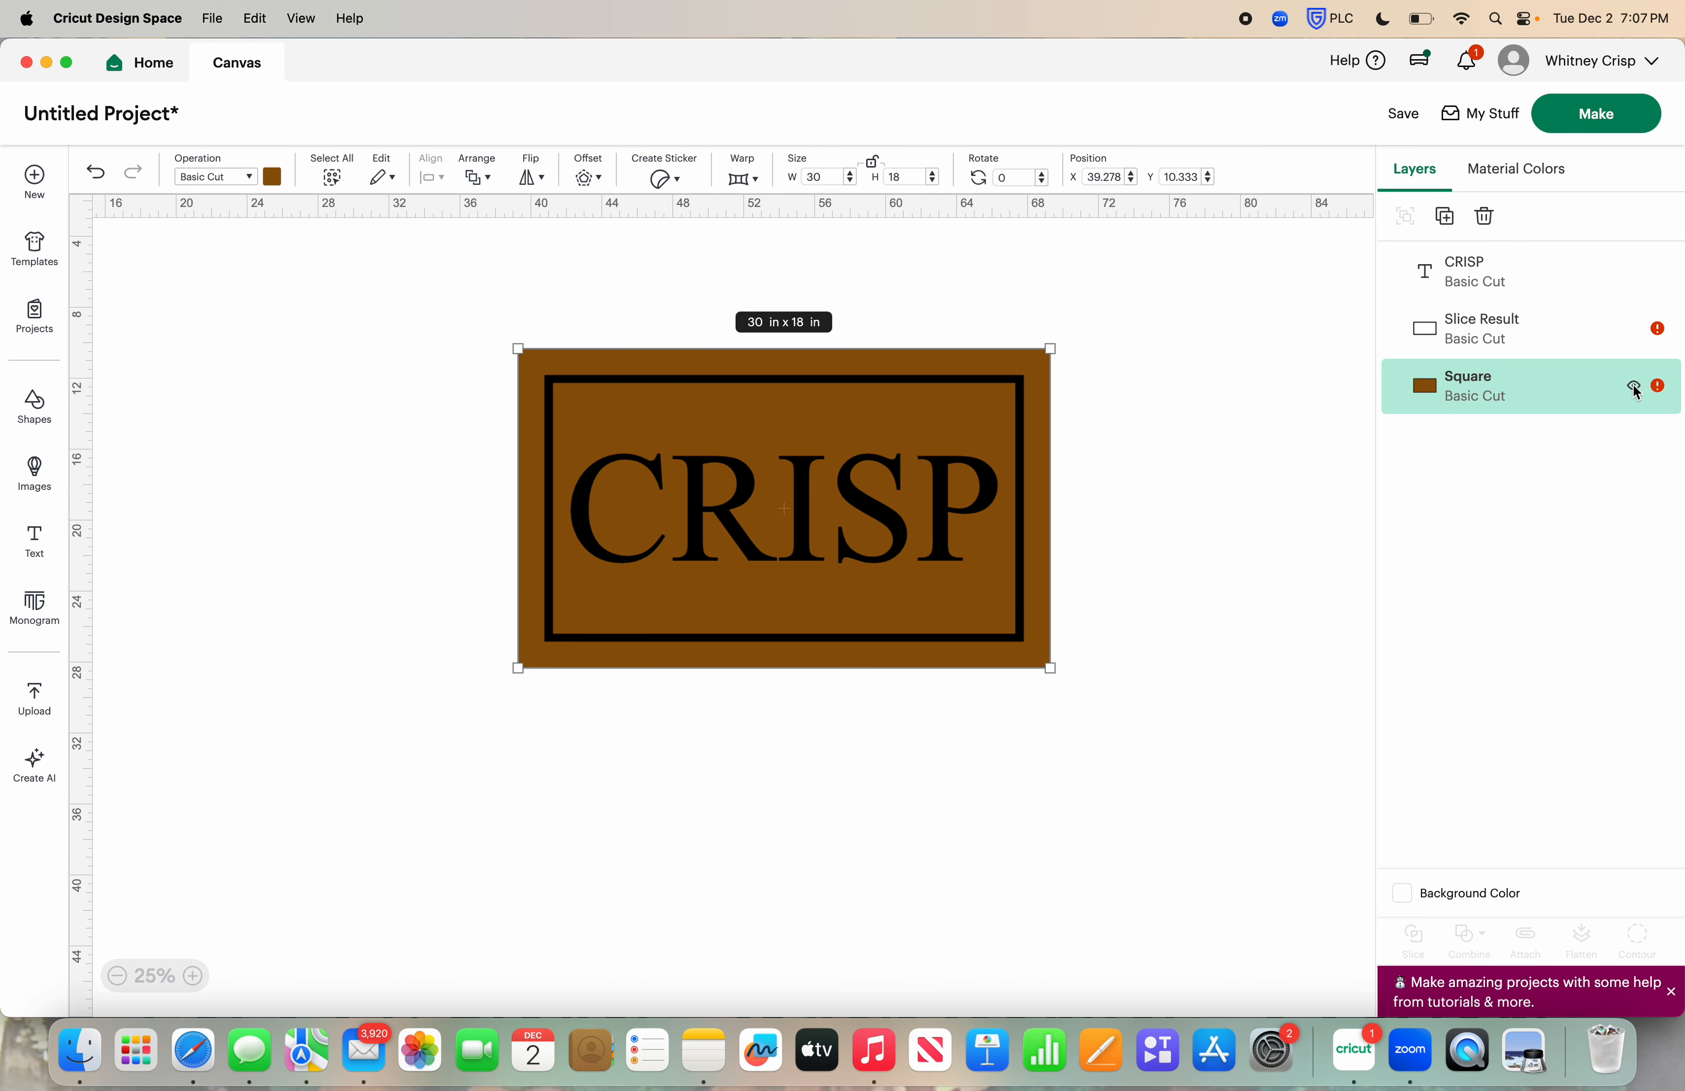
pyautogui.click(1635, 389)
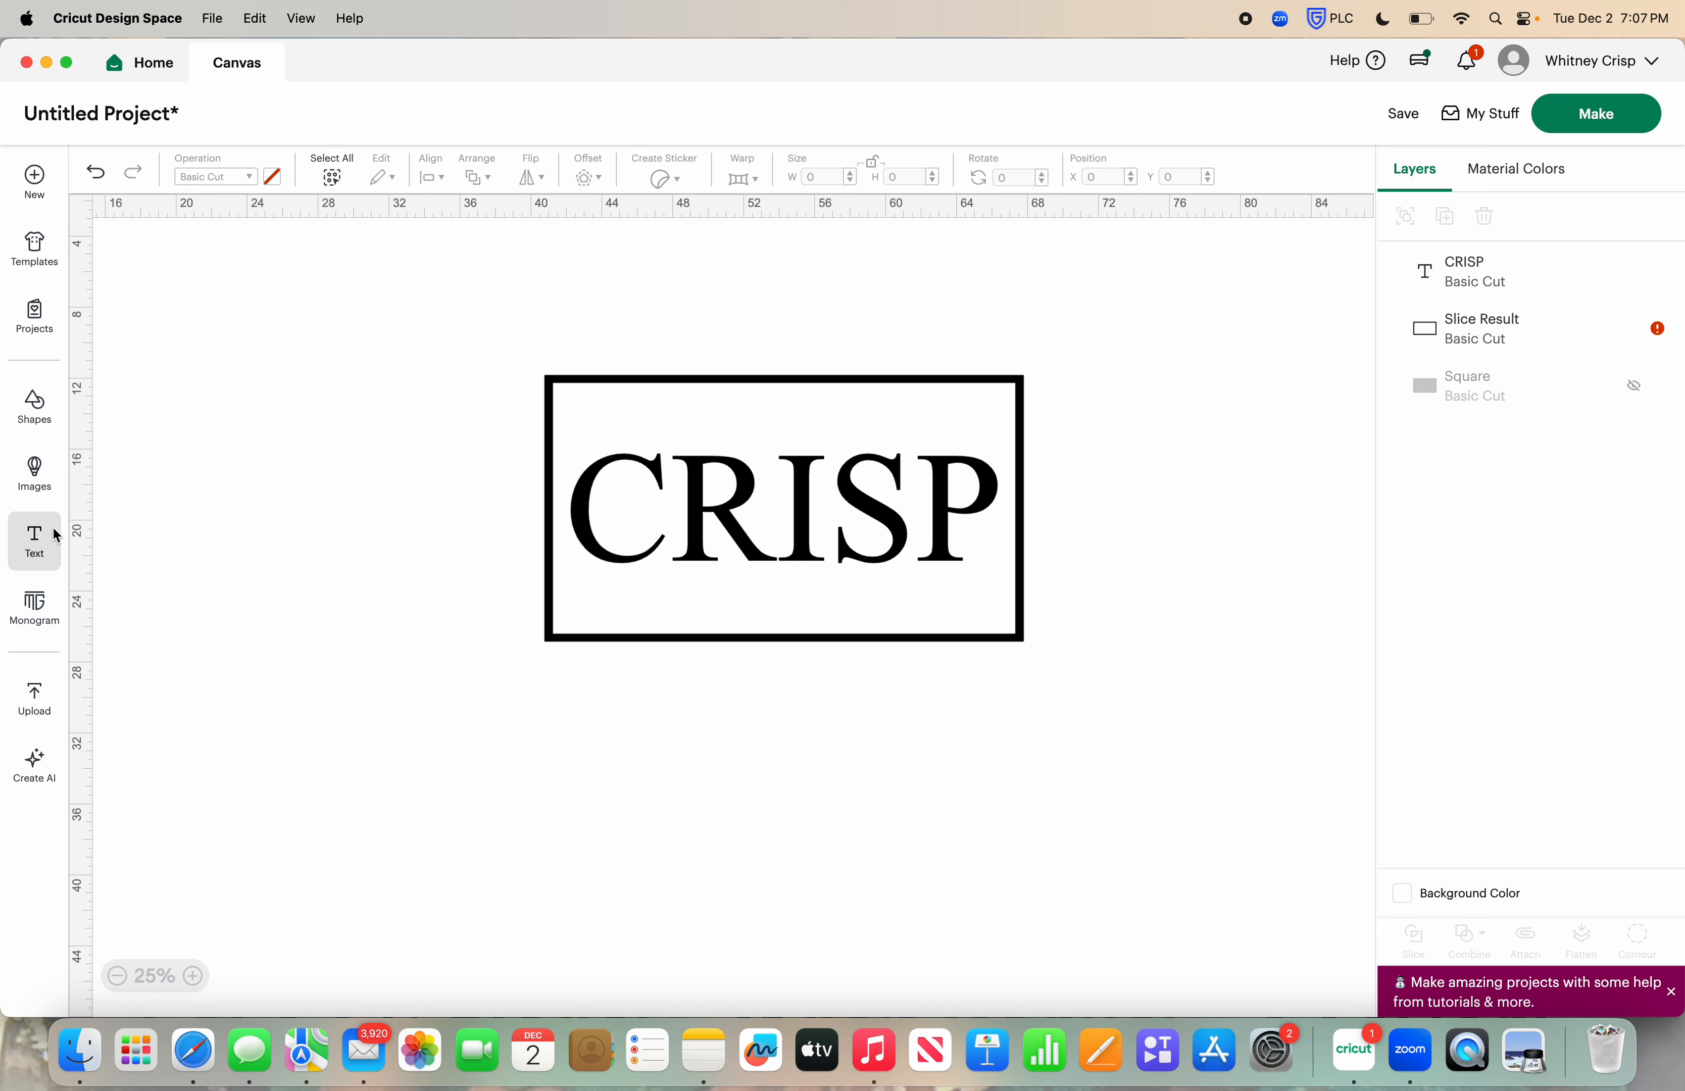
# Add the text THE and place it over the upper edge of the black frame, near its left end
pyautogui.click(44, 549)
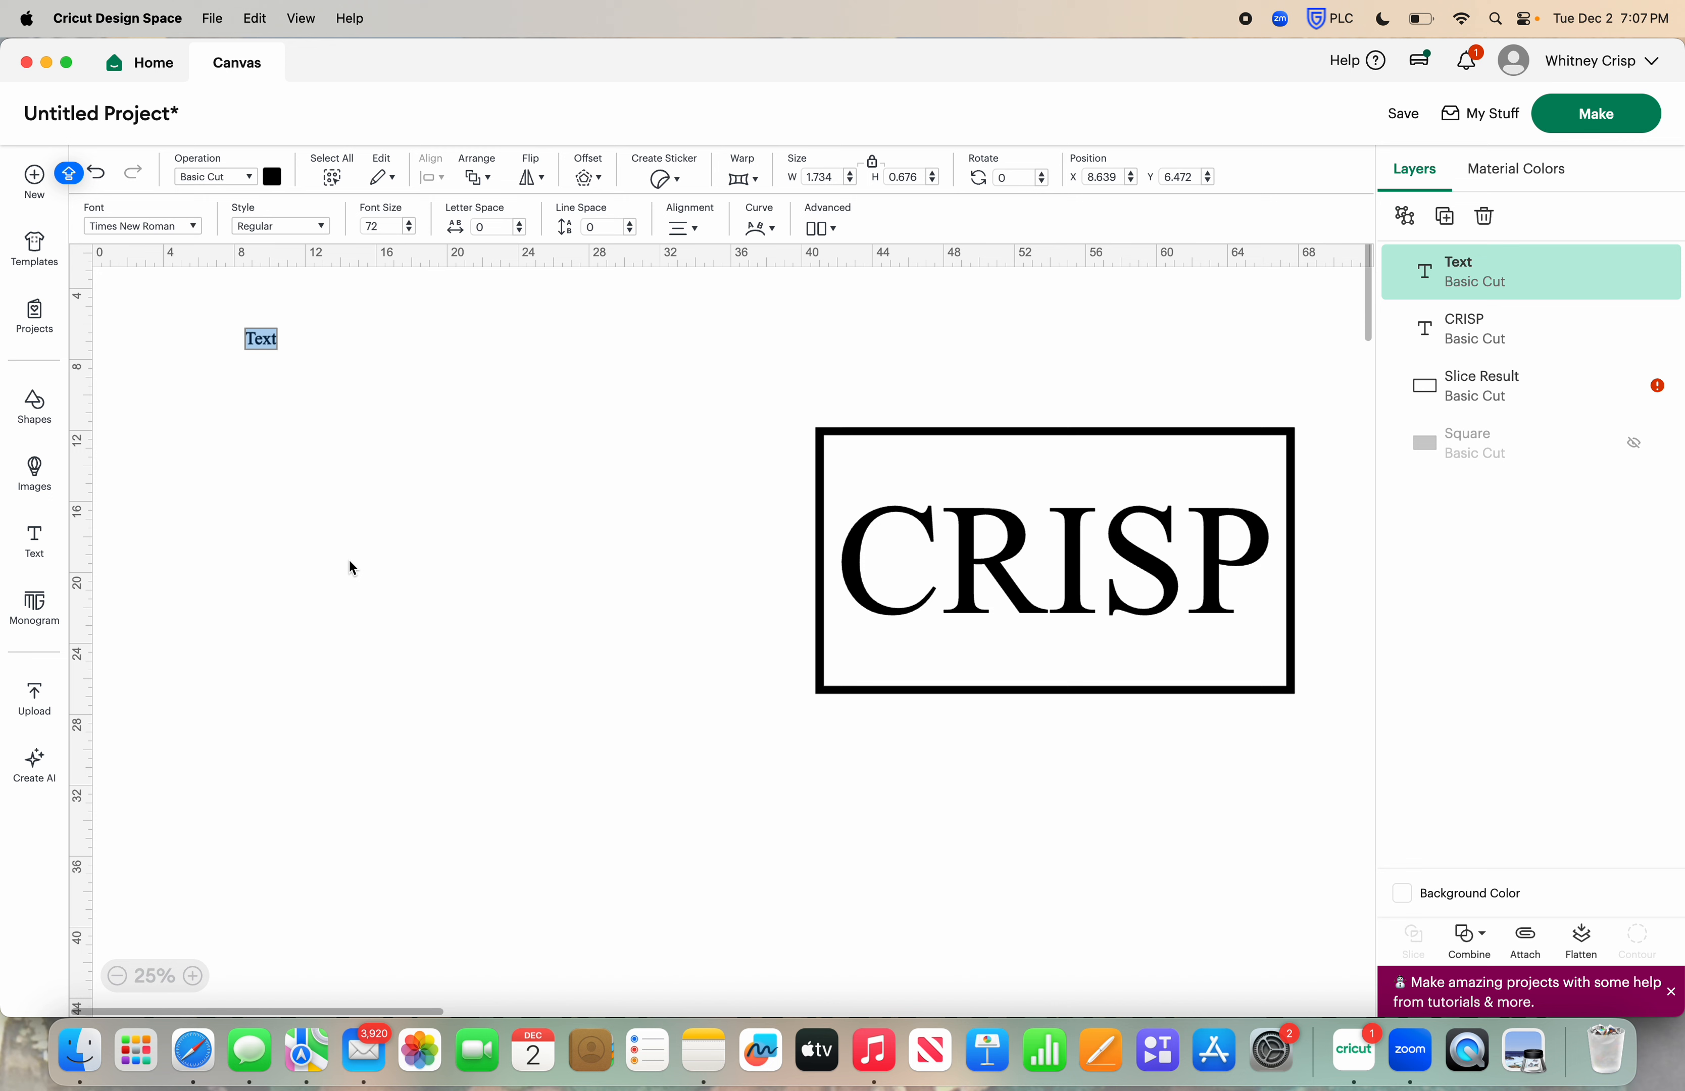
pyautogui.write('THE')
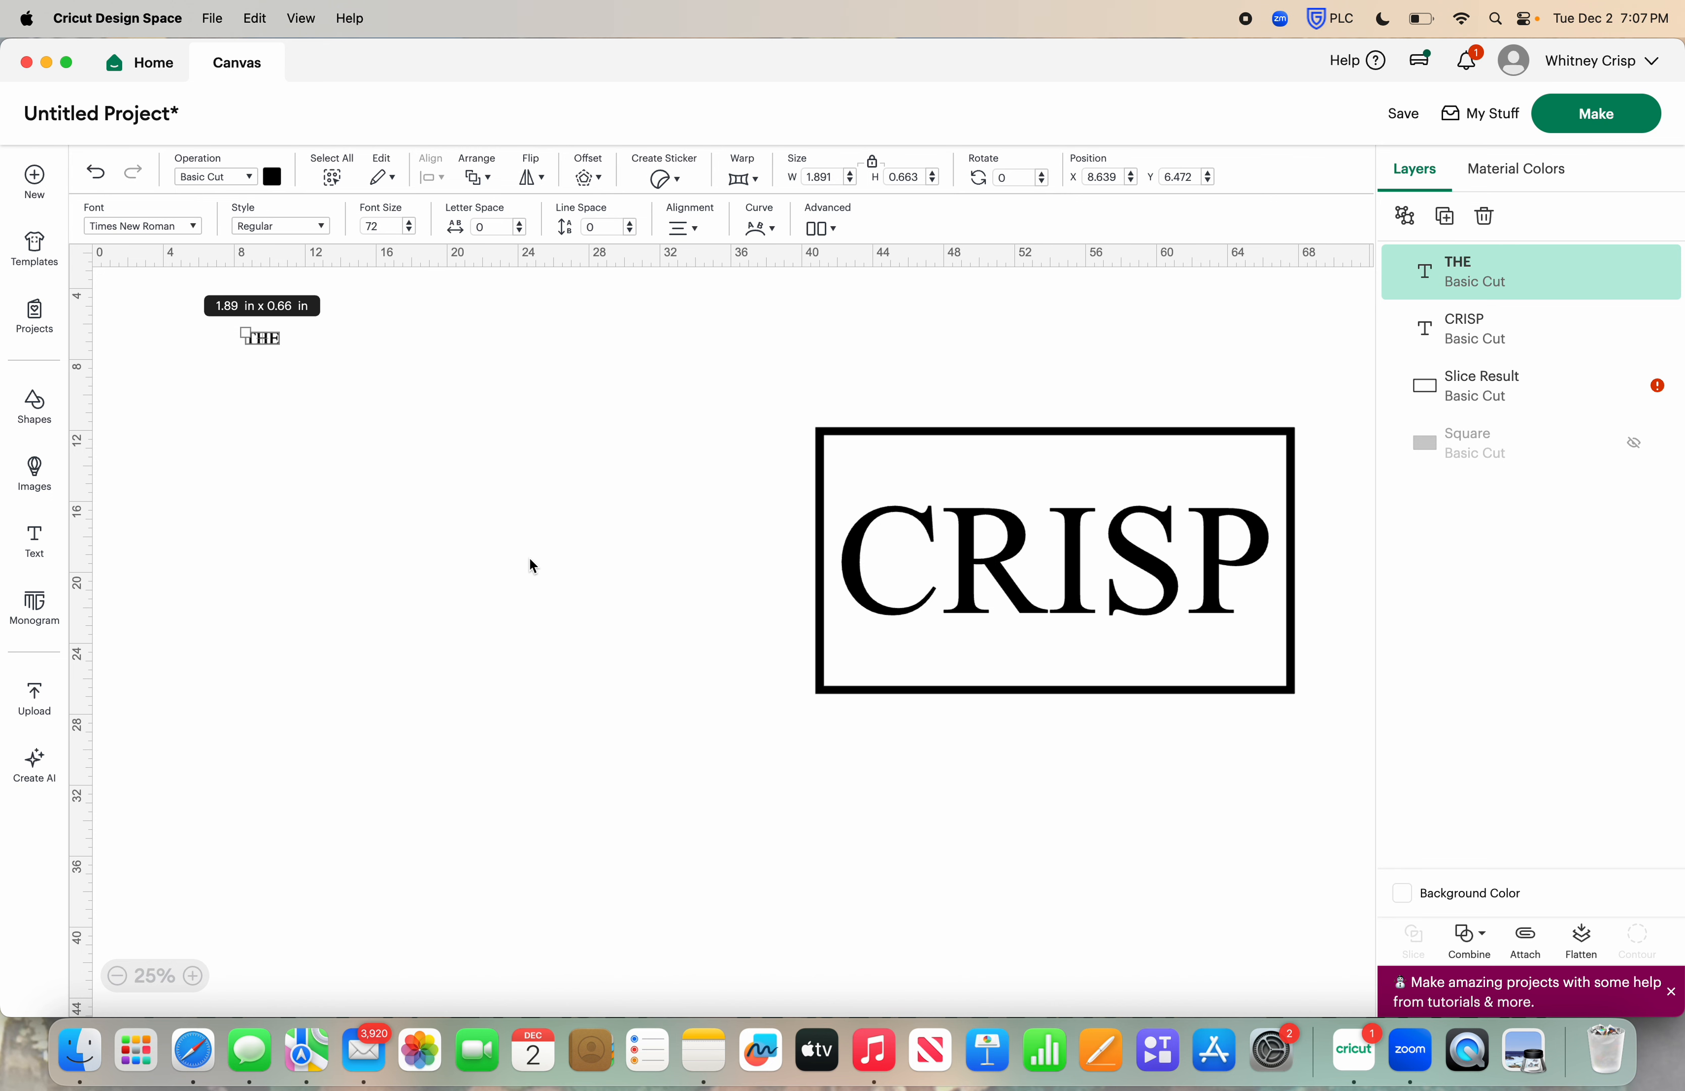
pyautogui.moveTo(273, 344); pyautogui.dragTo(919, 431)
# Try enlarging the word THE on the frame's upper edge to about 5.1 × 2.4 in, and undo the last resize
pyautogui.click(752, 399)
pyautogui.click(731, 418)
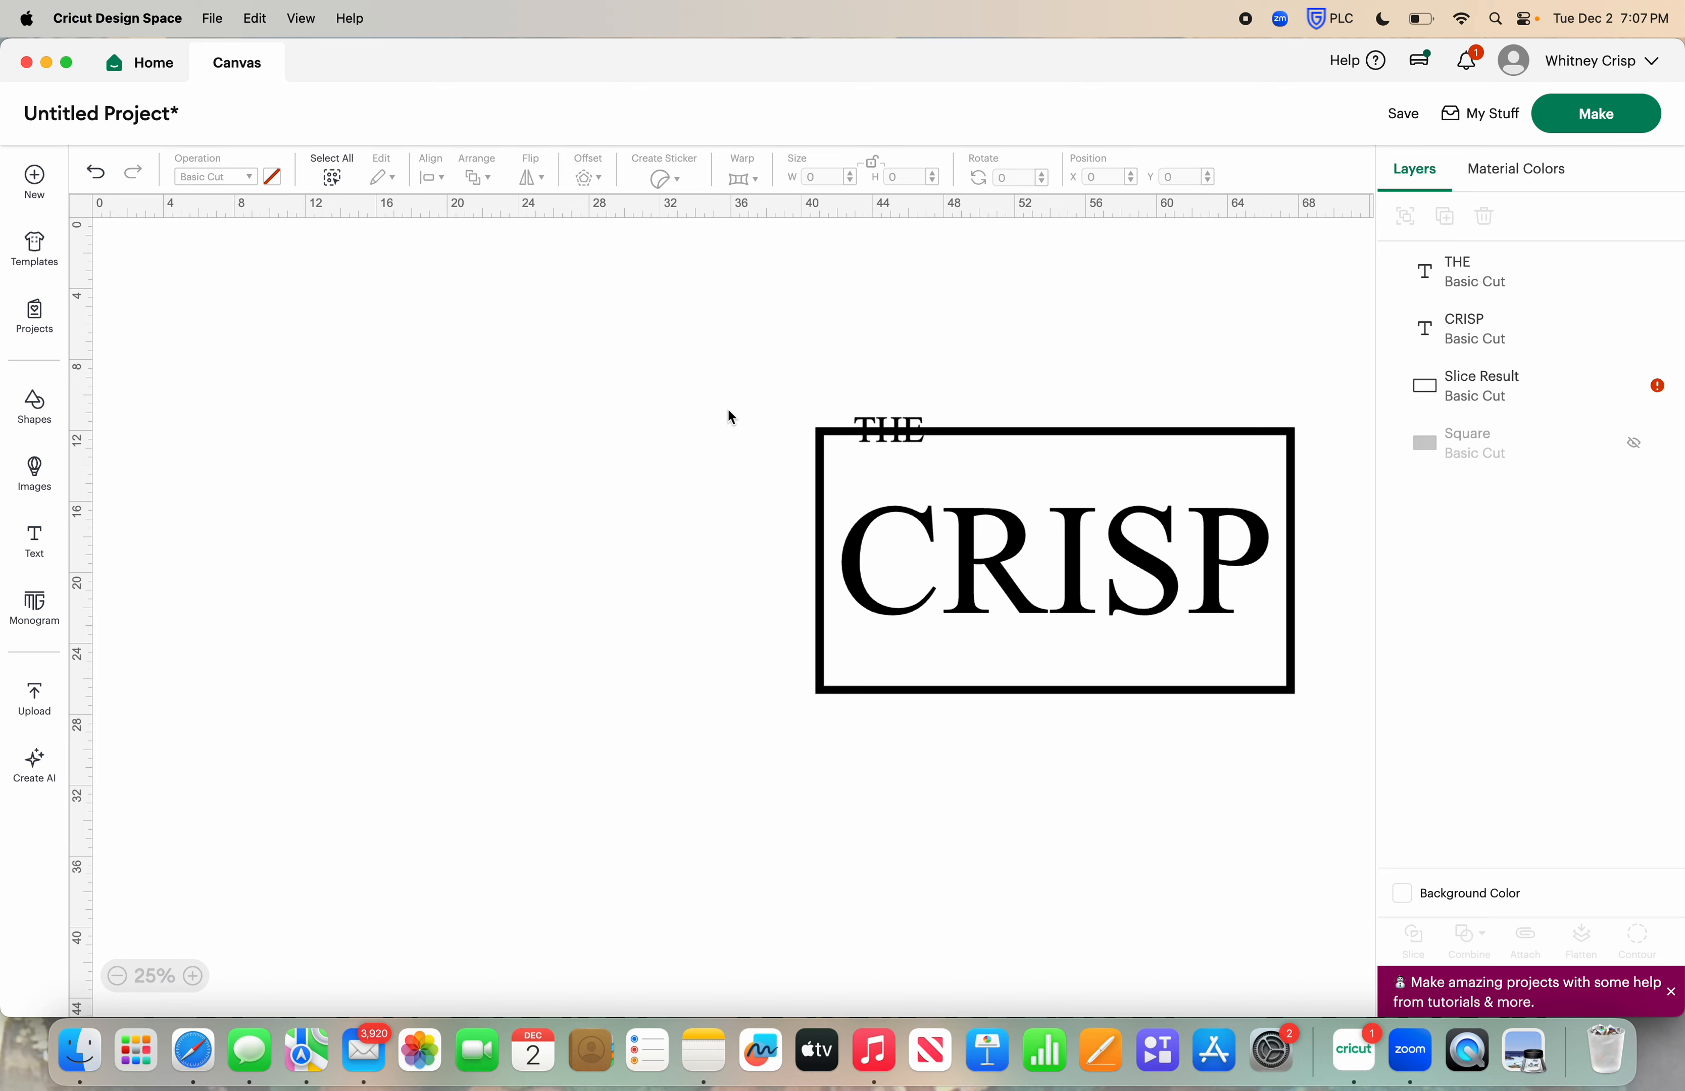
pyautogui.click(918, 442)
pyautogui.moveTo(927, 448); pyautogui.dragTo(945, 452)
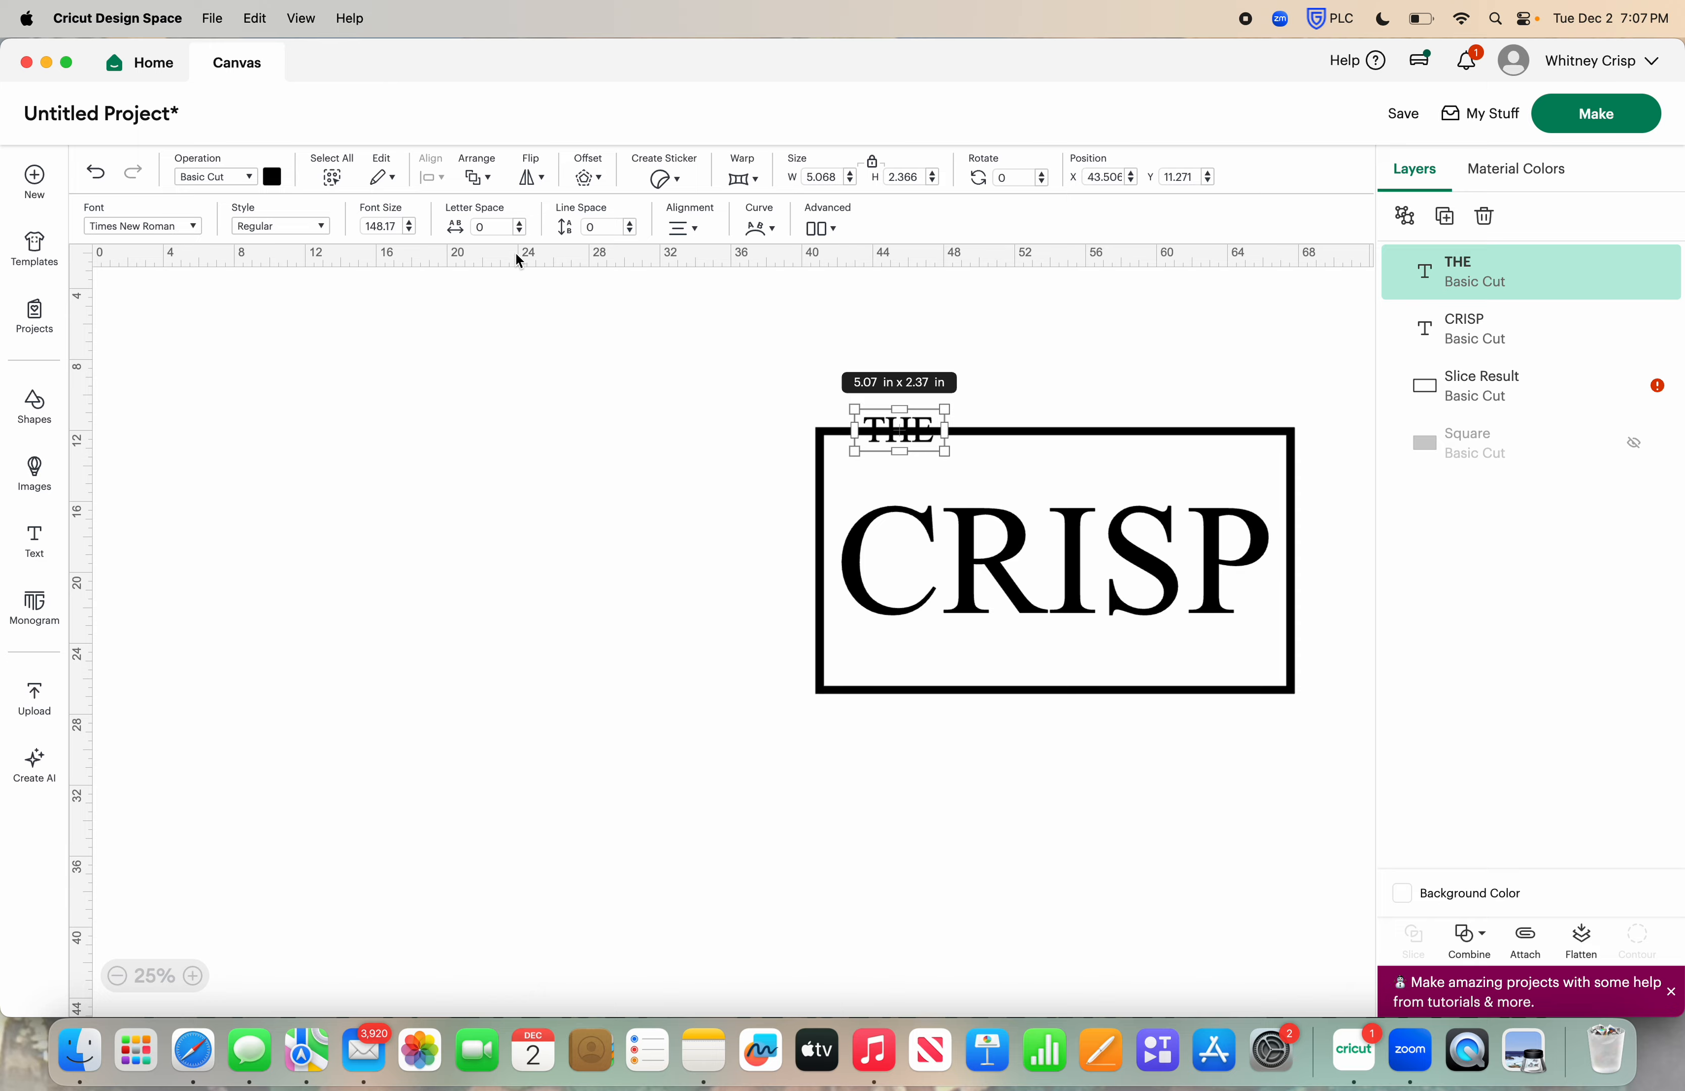
pyautogui.click(95, 175)
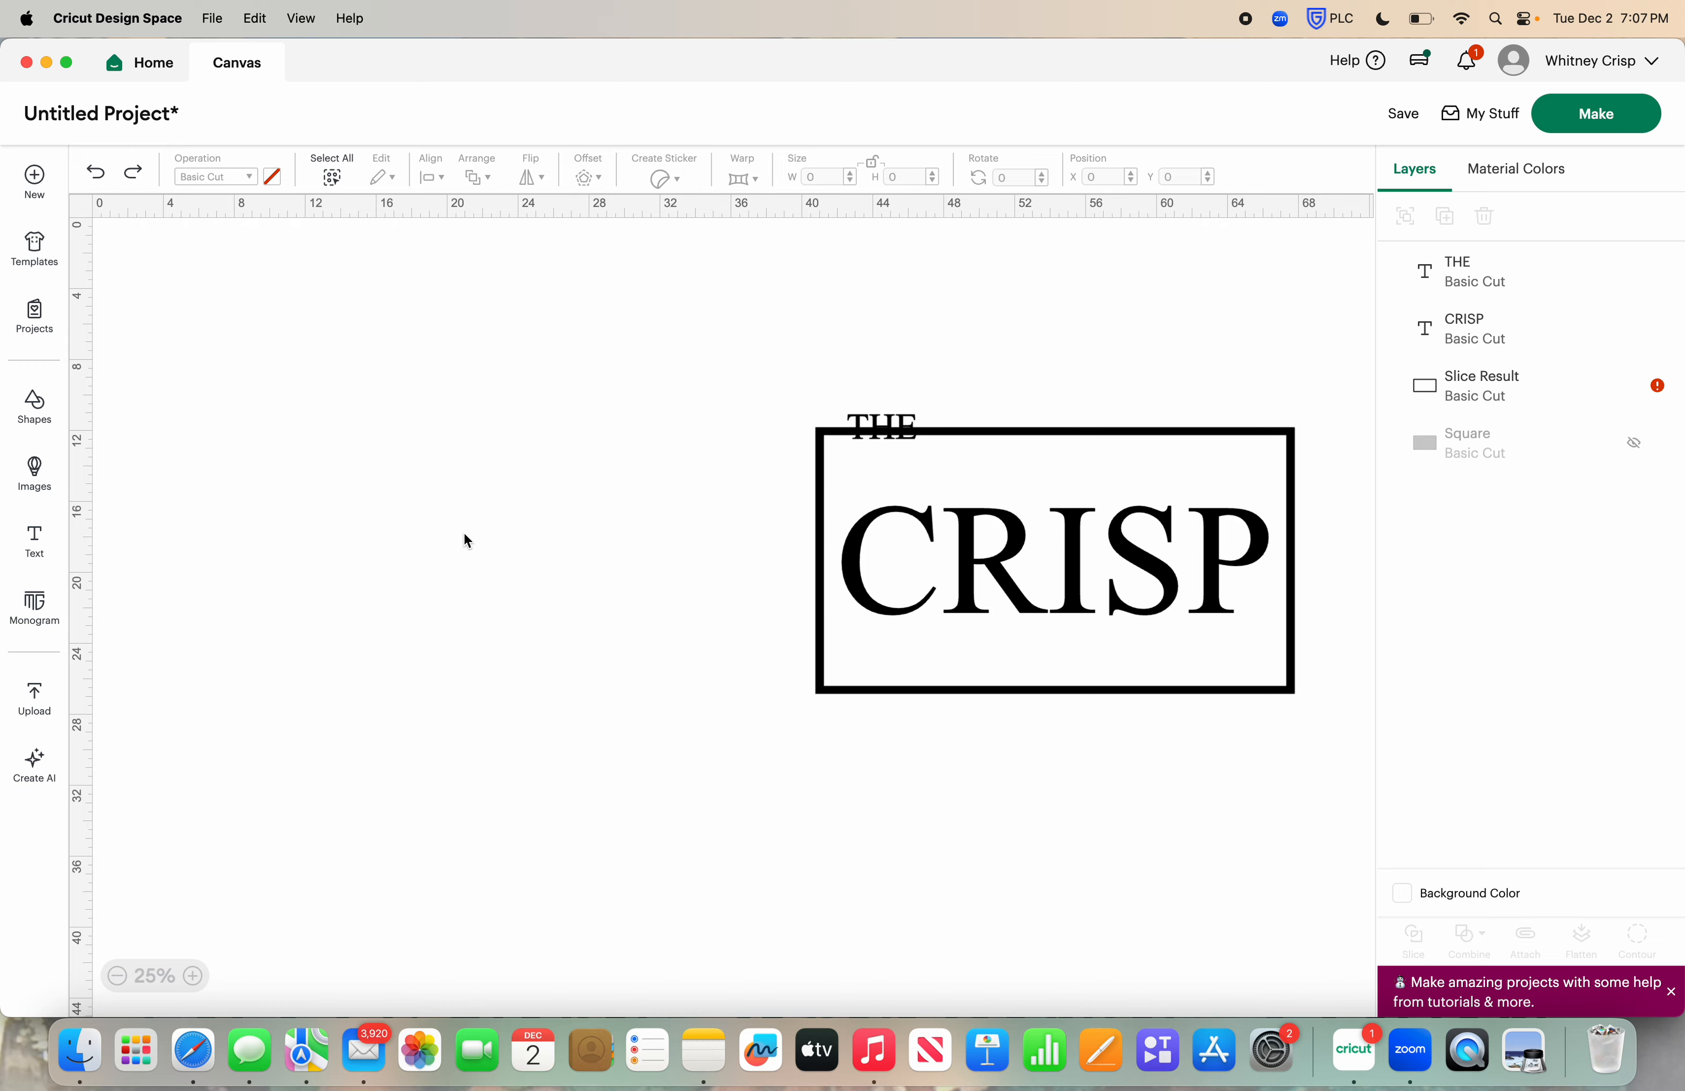
# Retry enlarging the word THE on the frame's upper edge to about 5.6 × 2.4 in, and undo the resizes
pyautogui.moveTo(878, 421); pyautogui.dragTo(925, 449)
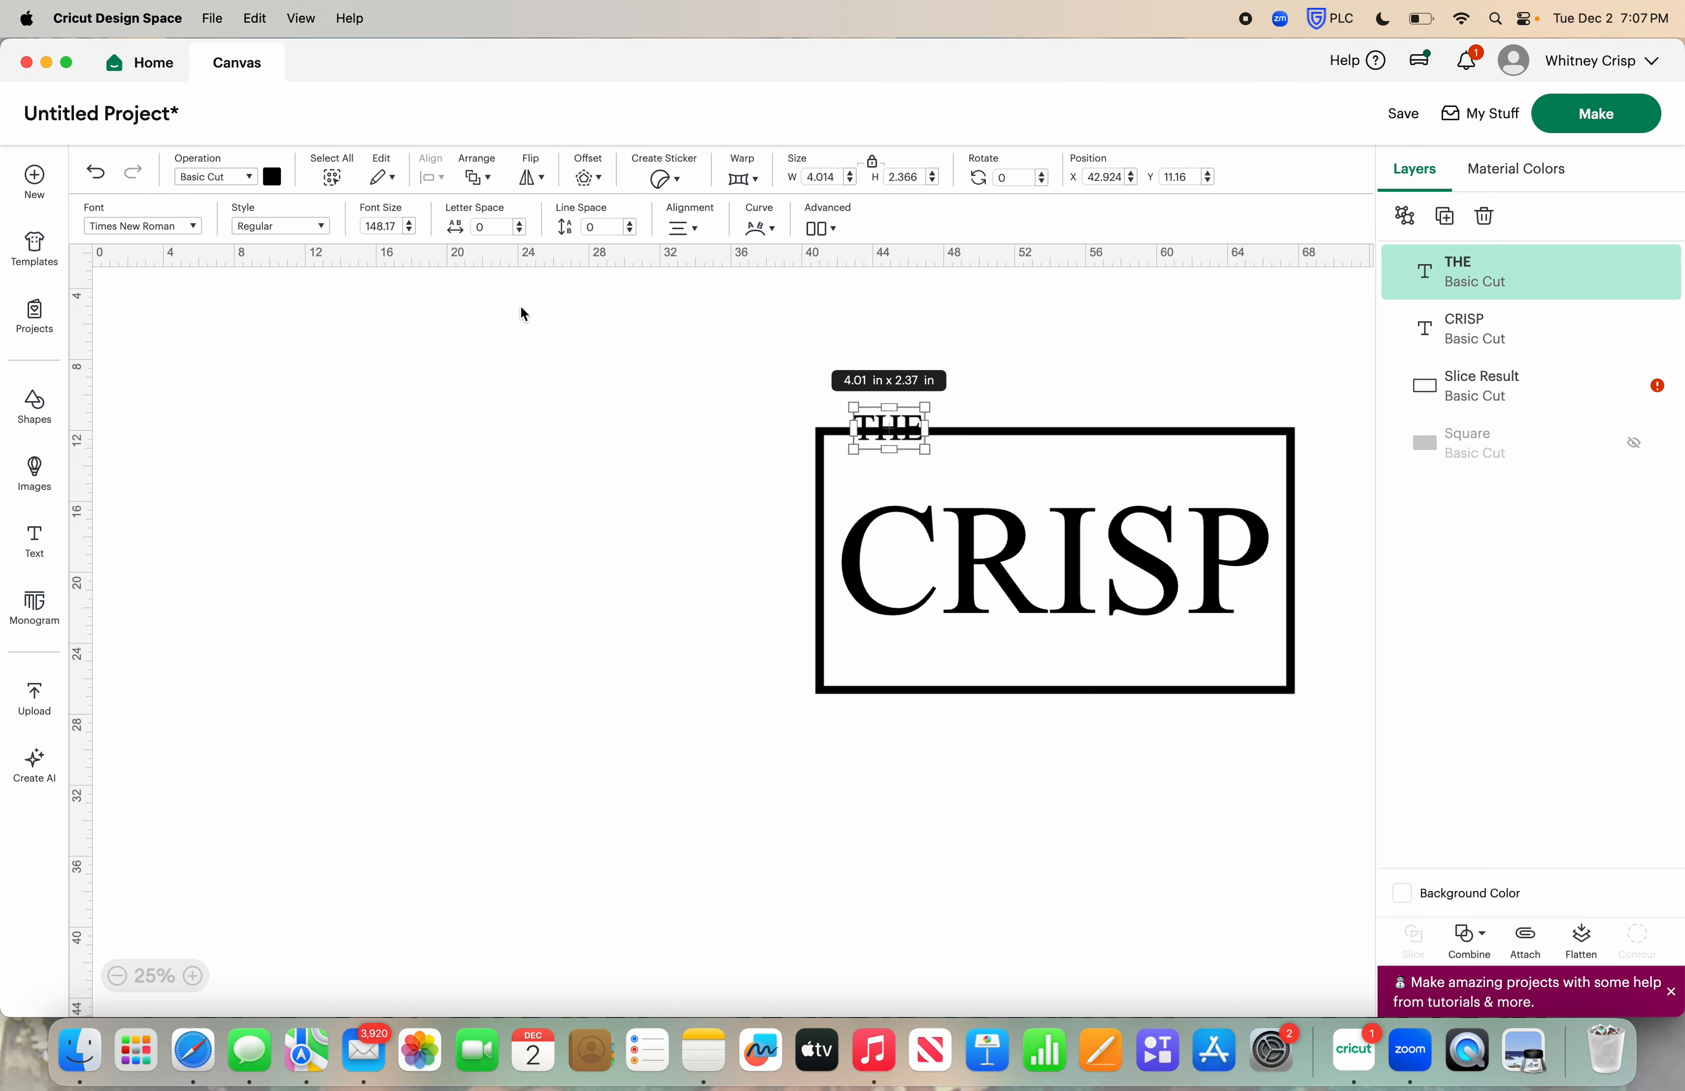
pyautogui.click(96, 172)
pyautogui.click(132, 172)
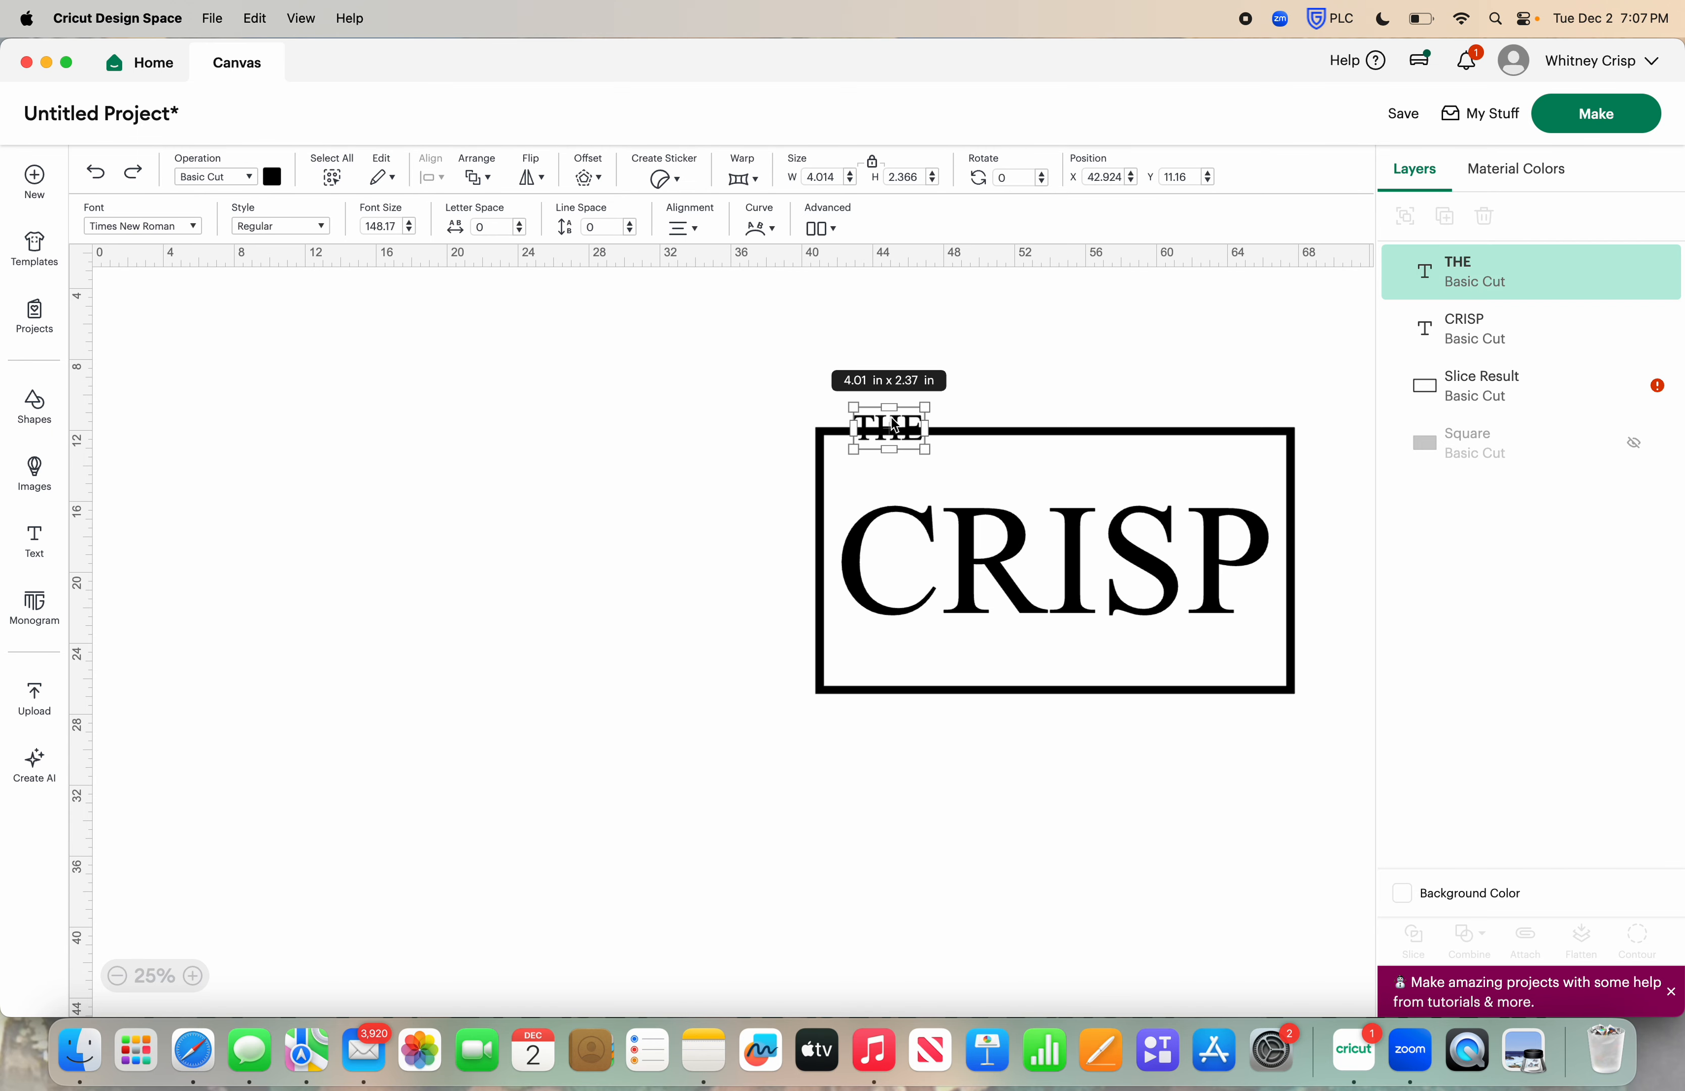
pyautogui.click(357, 268)
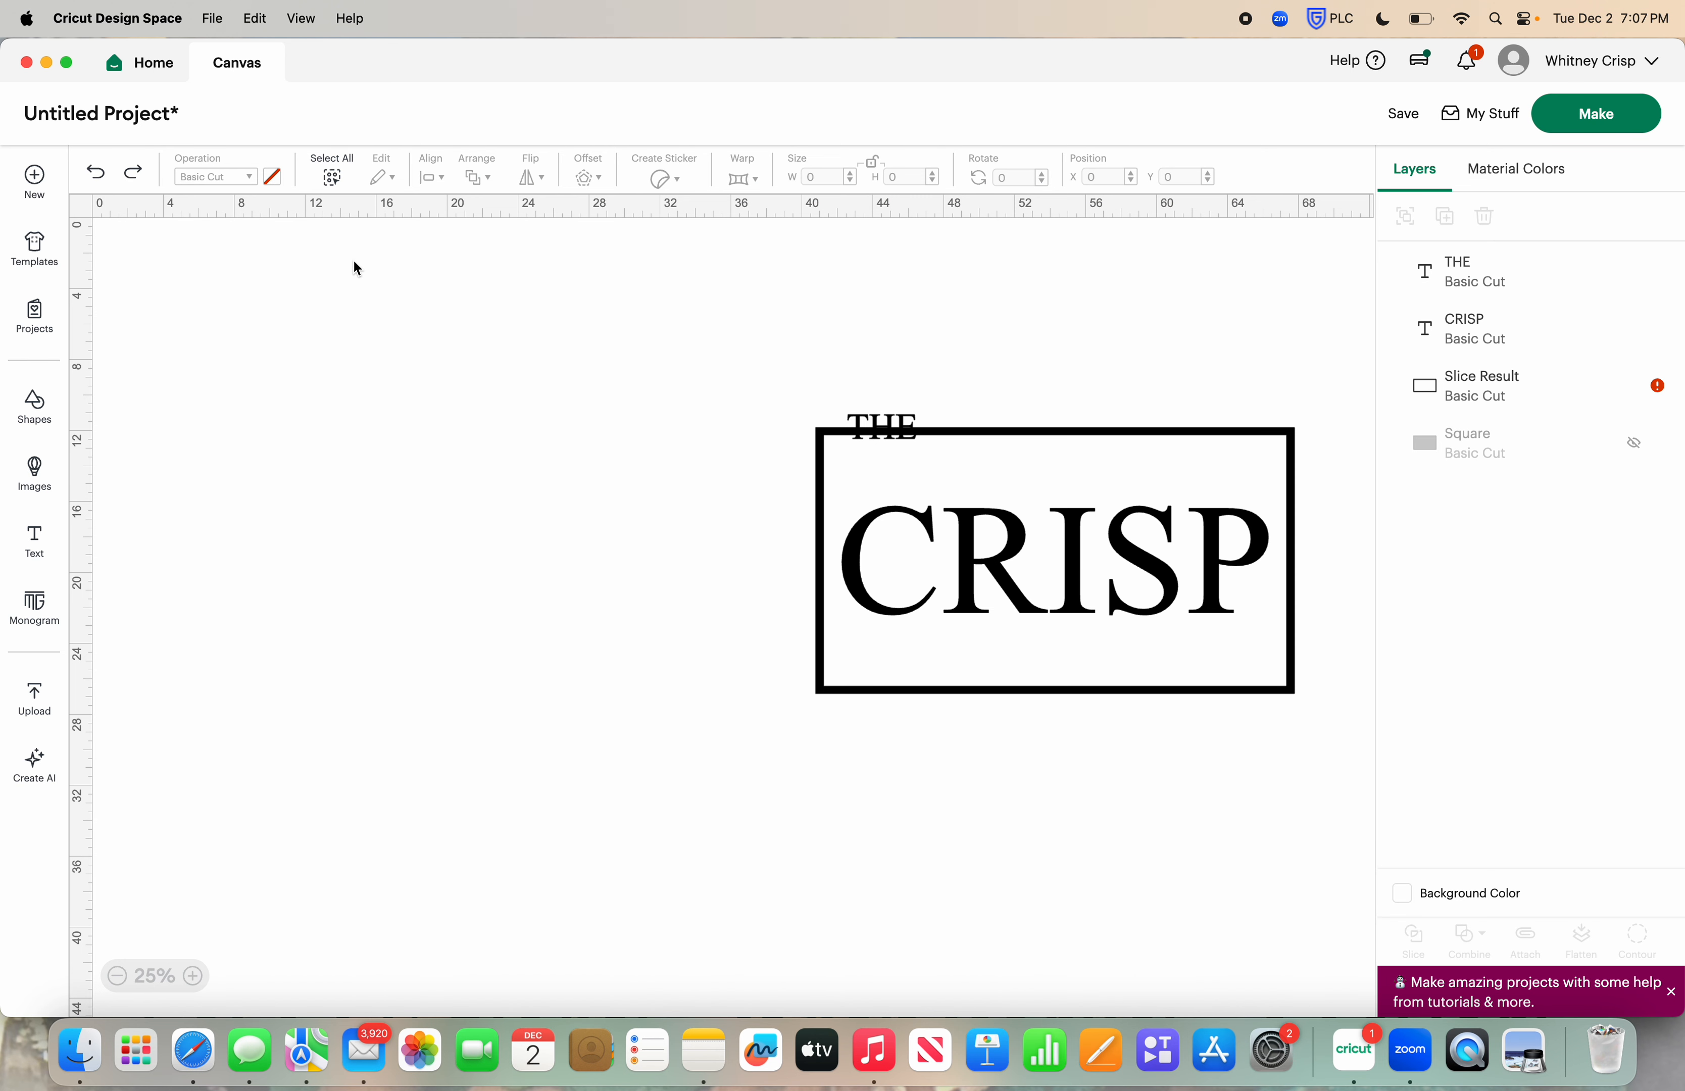
pyautogui.click(898, 431)
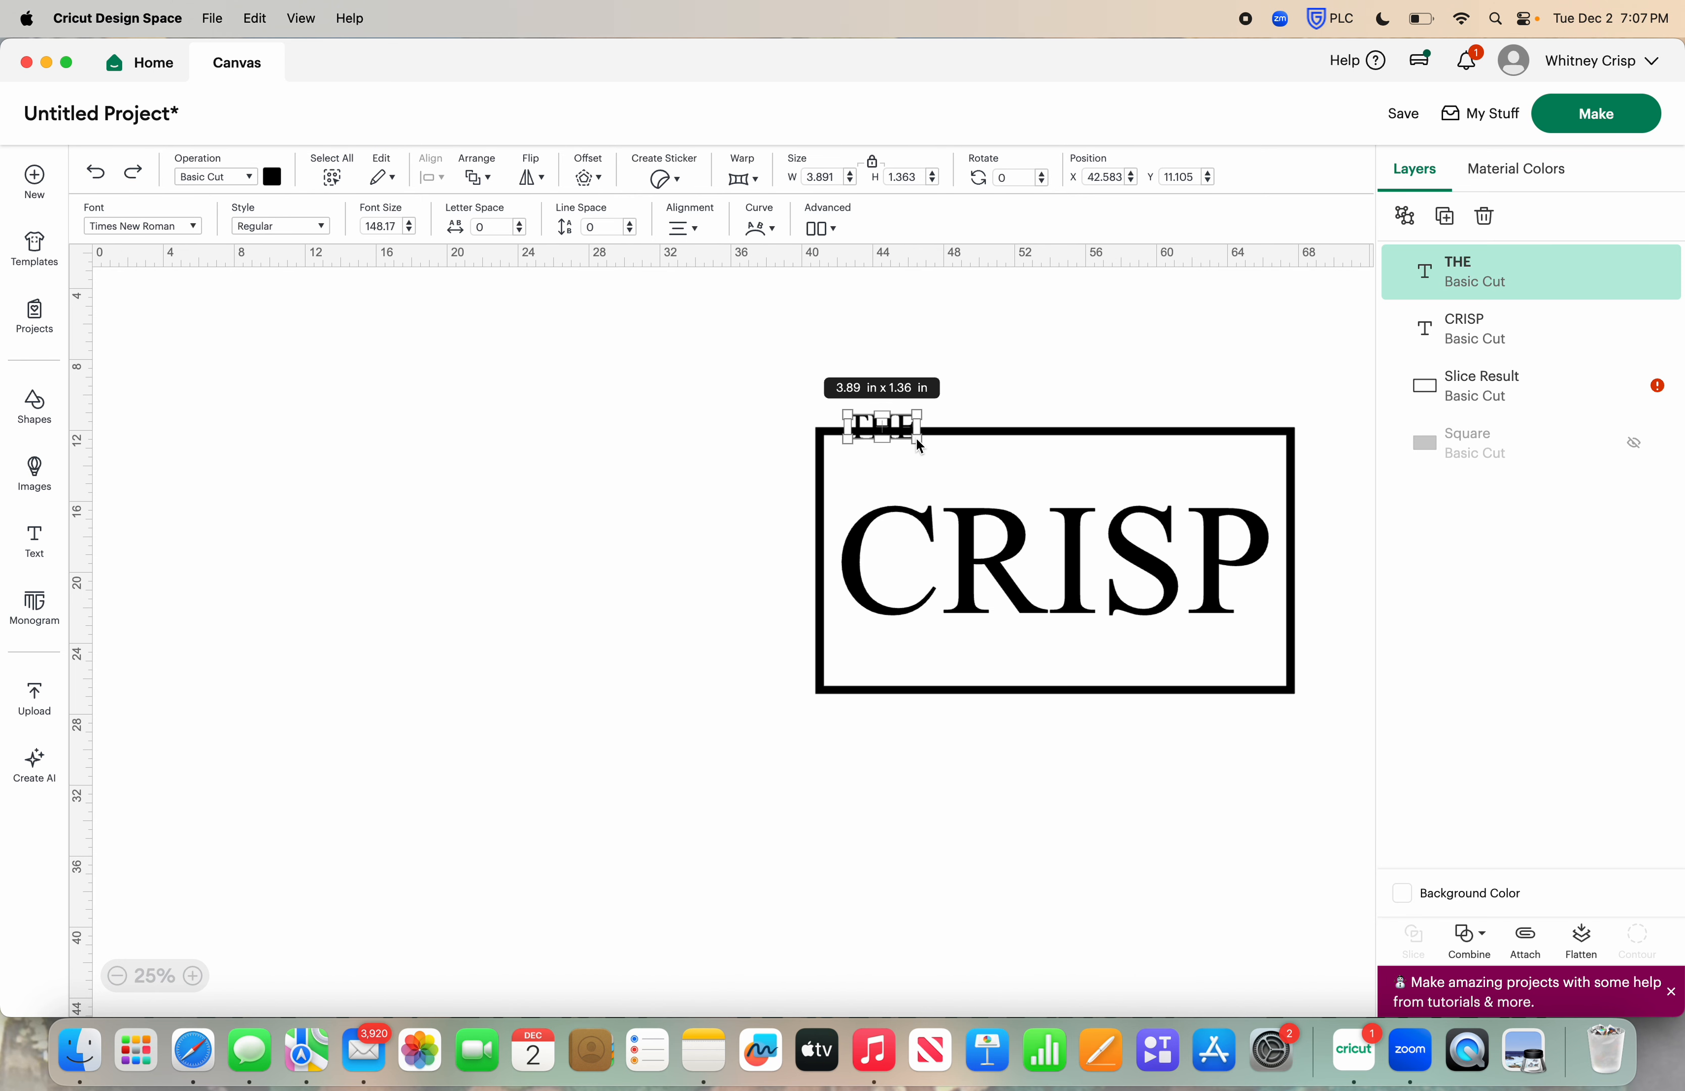
pyautogui.moveTo(920, 445); pyautogui.dragTo(949, 450)
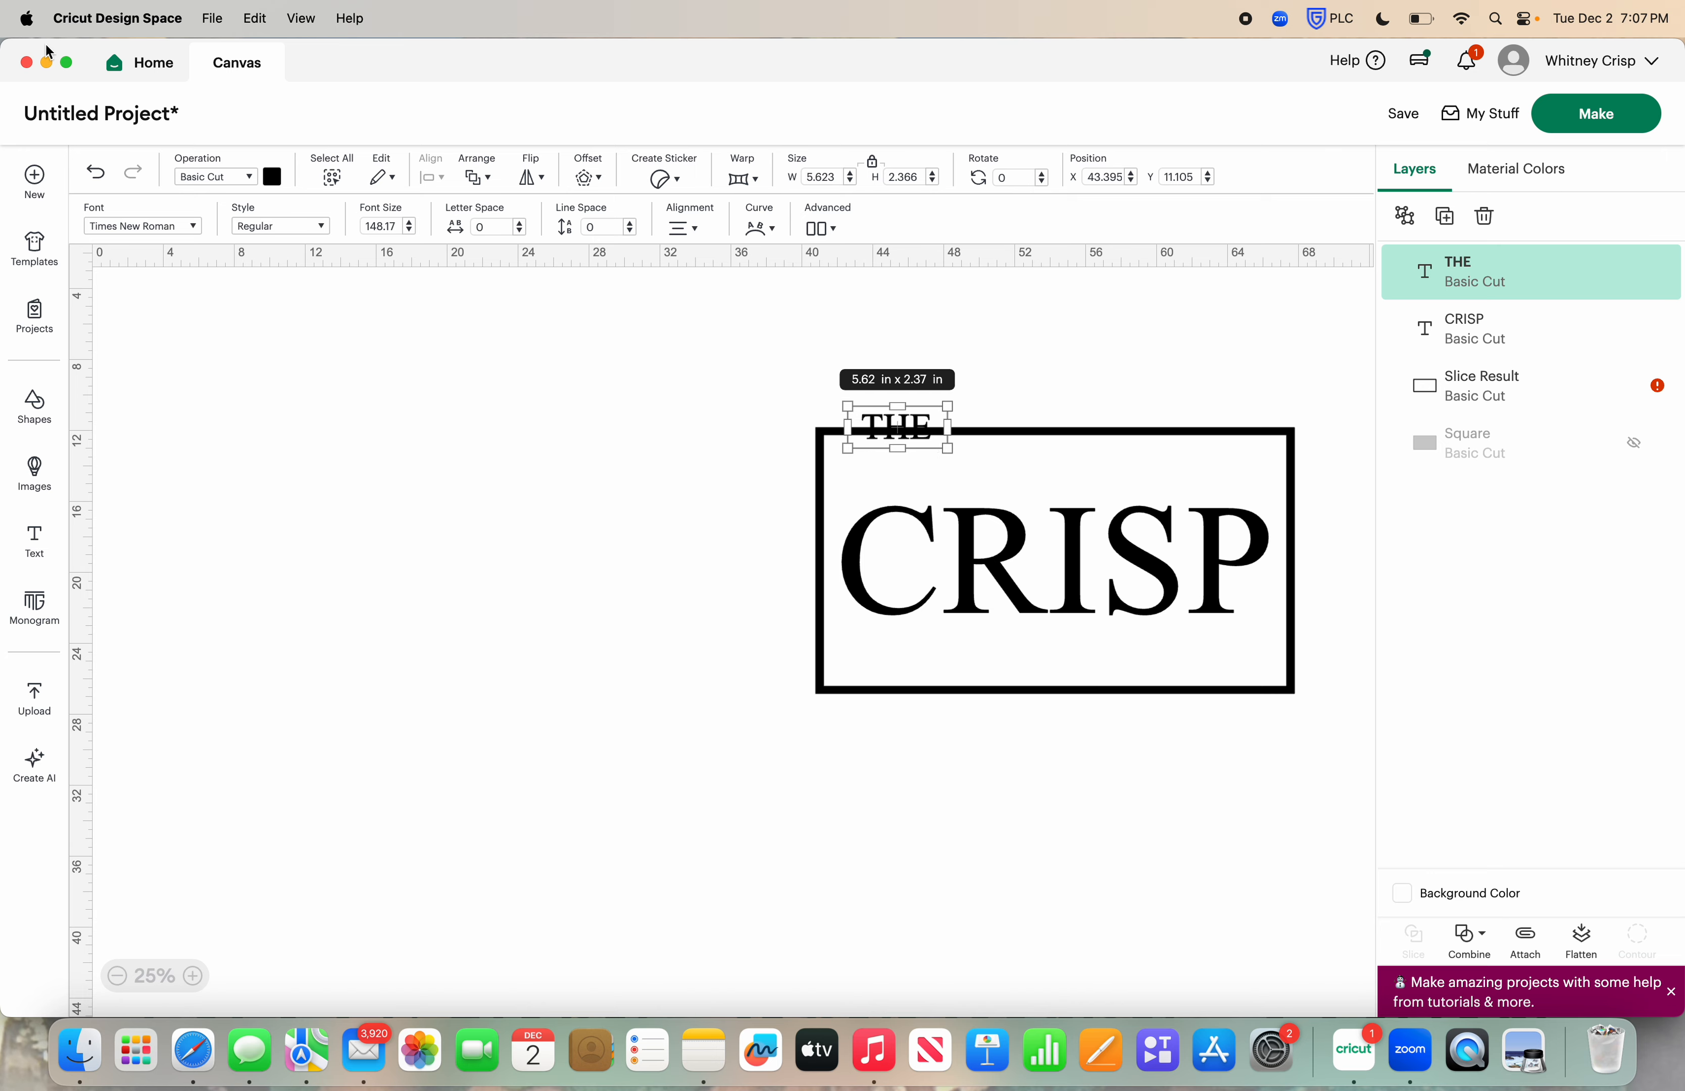
pyautogui.click(98, 183)
pyautogui.click(98, 183)
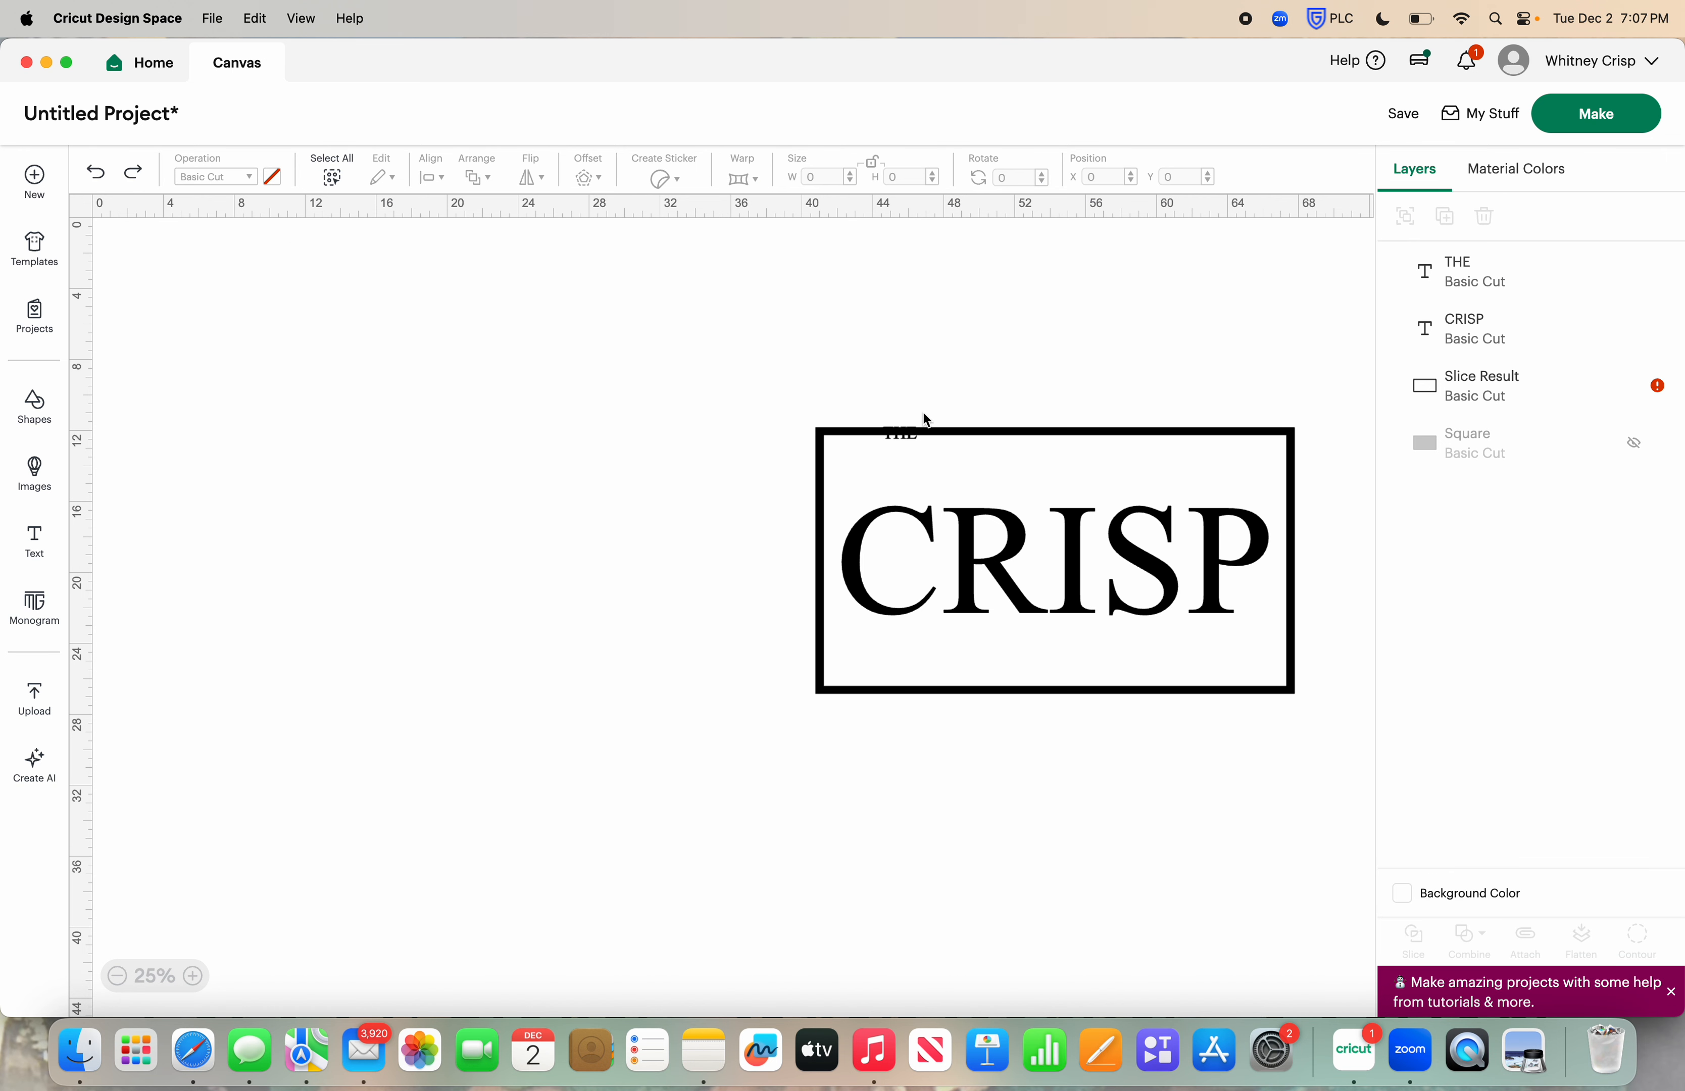
# Enlarge the word THE on the frame's upper edge to about 5.1 × 1.8 in, near its left end
pyautogui.moveTo(911, 444); pyautogui.dragTo(950, 444)
pyautogui.click(640, 474)
pyautogui.hscroll(3, 1177, 320)
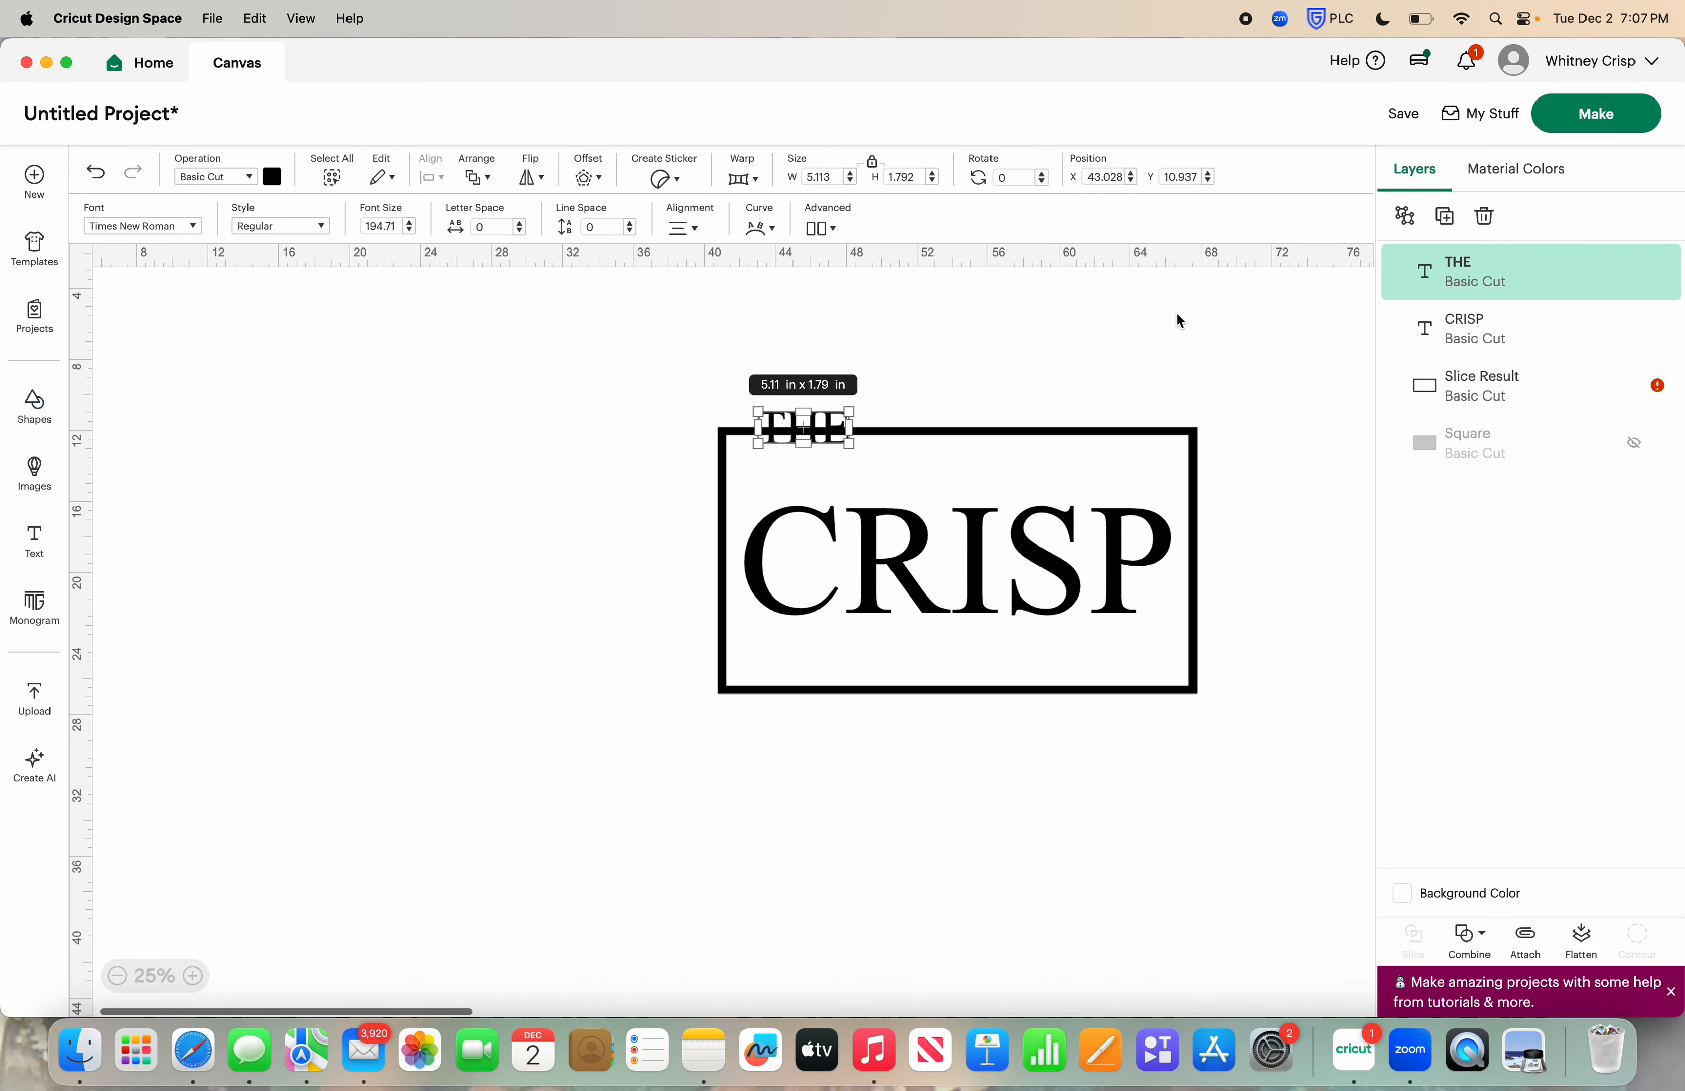
# Duplicate the word THE, change the copy's text to FAMILY and place it over the frame's lower edge near its right end
pyautogui.click(1443, 216)
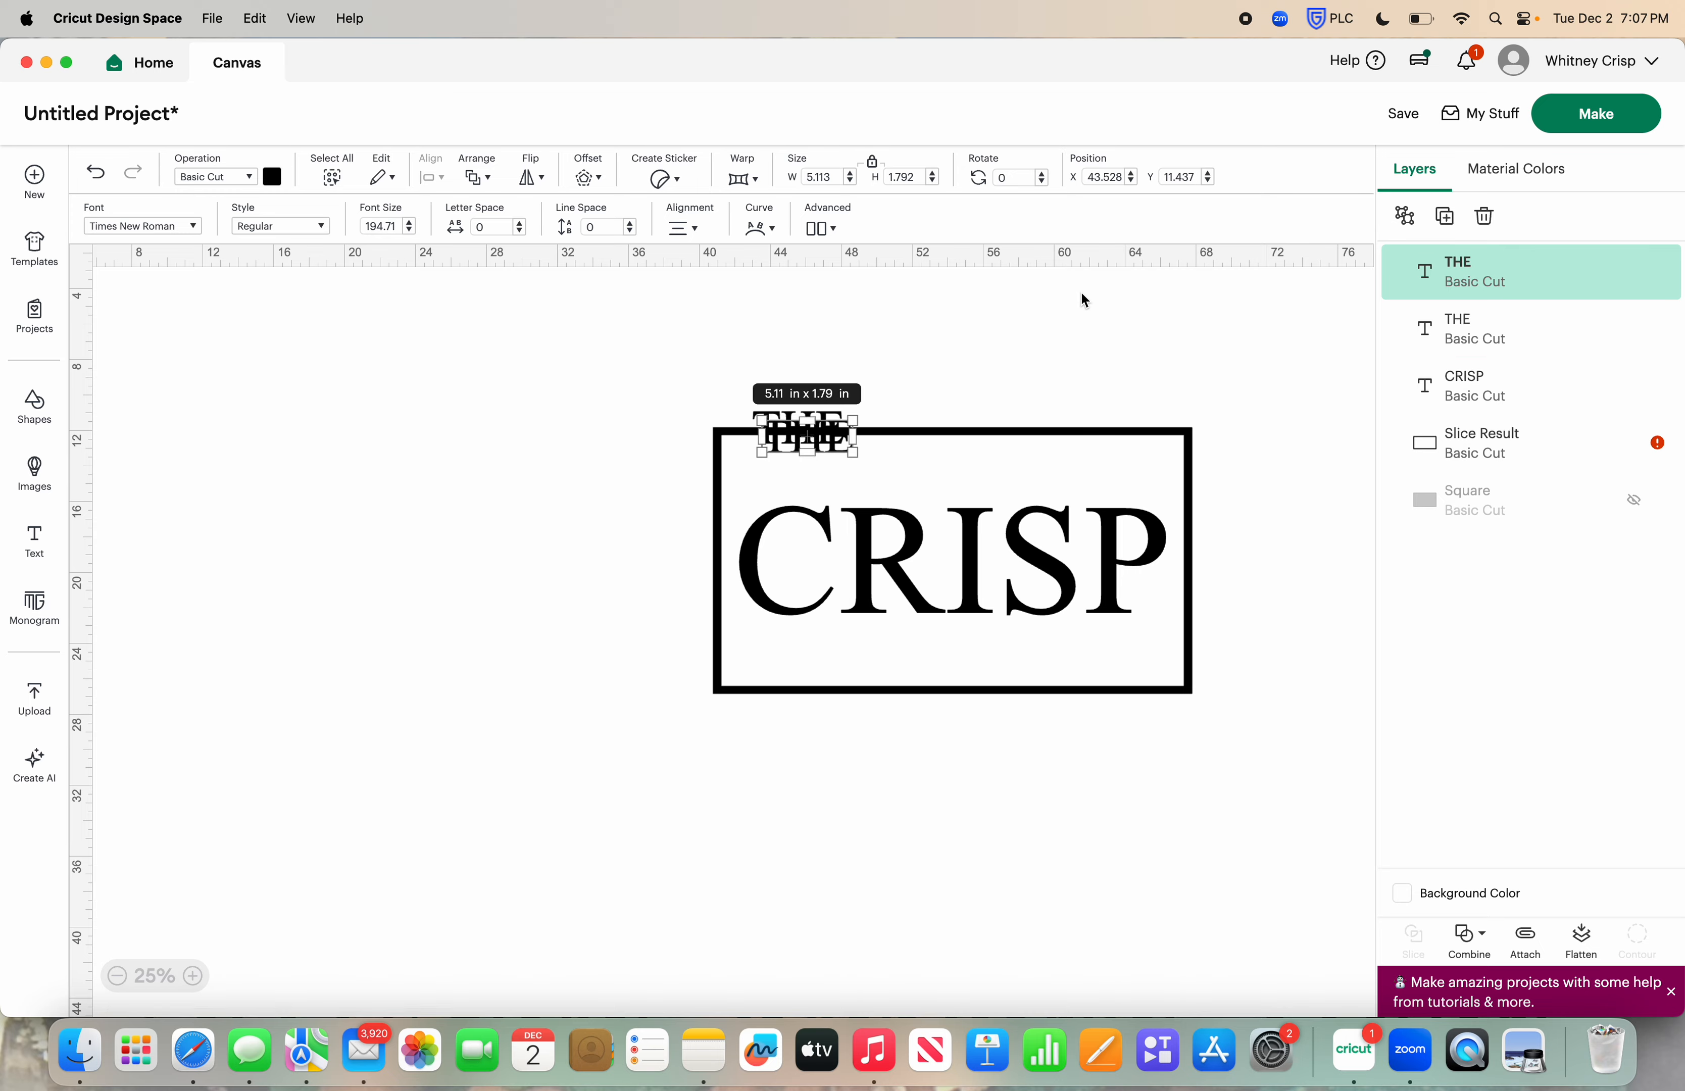
pyautogui.doubleClick(836, 447)
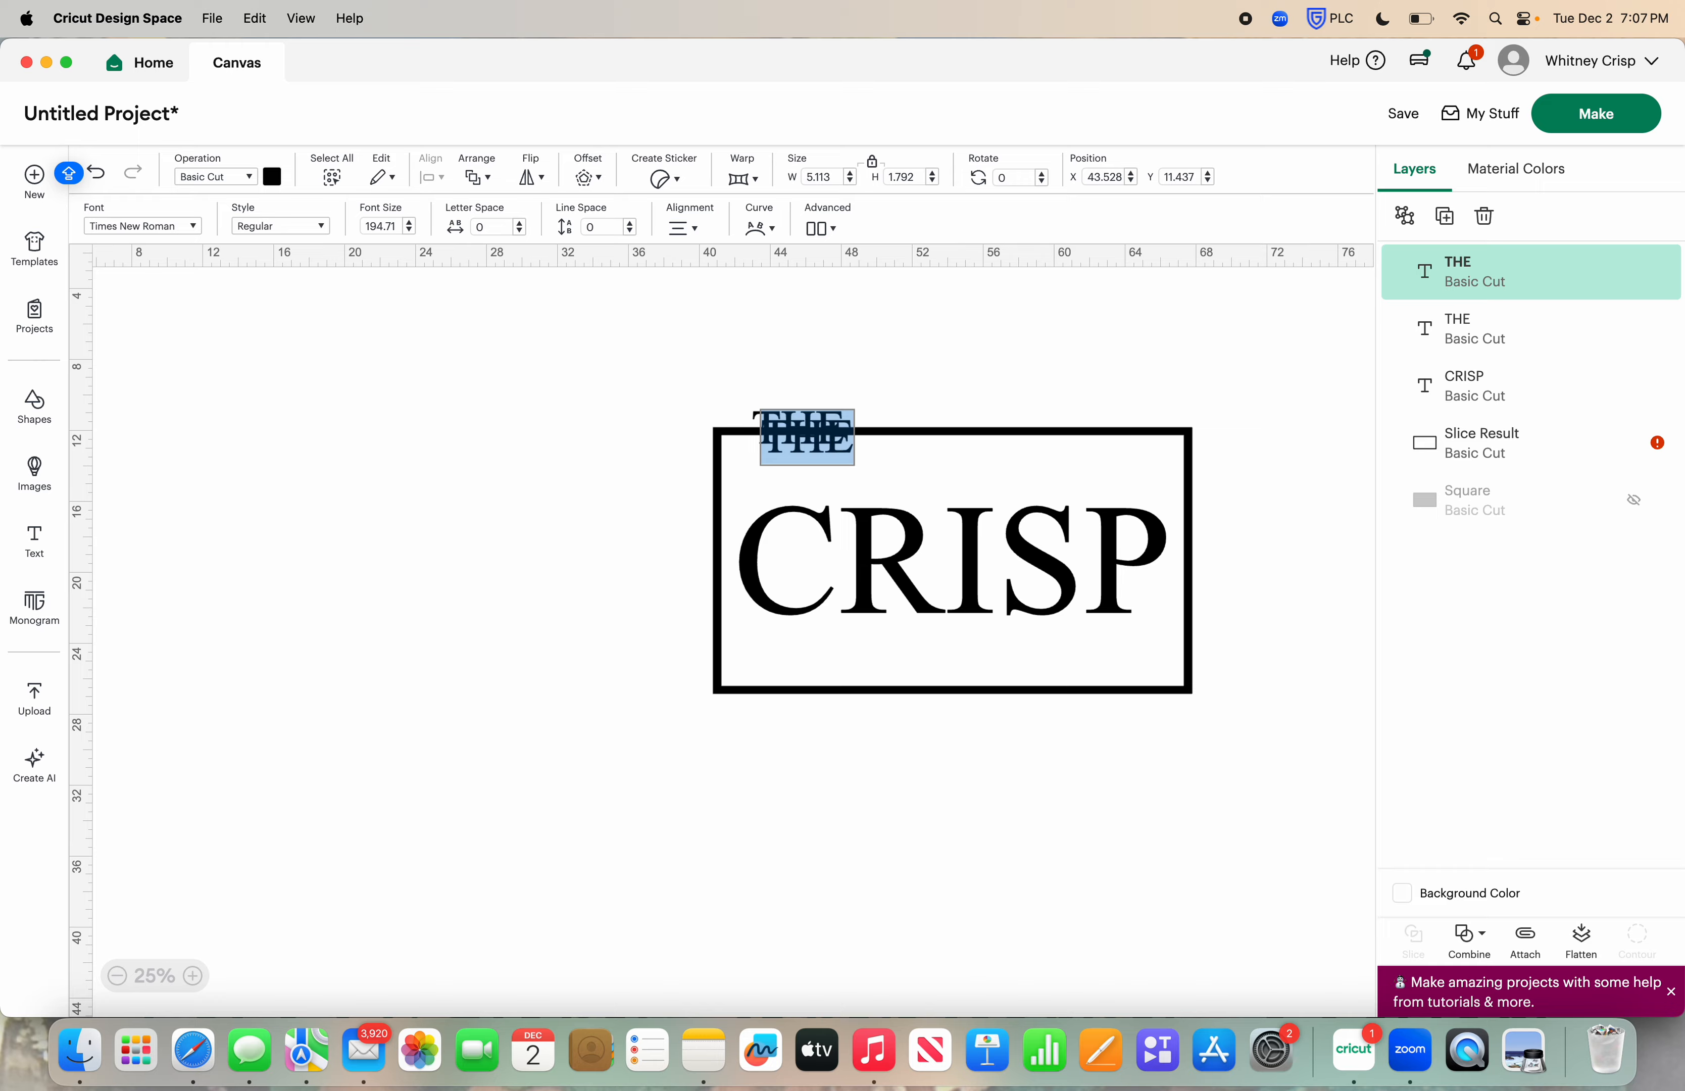
pyautogui.write('FAMILY')
pyautogui.click(903, 443)
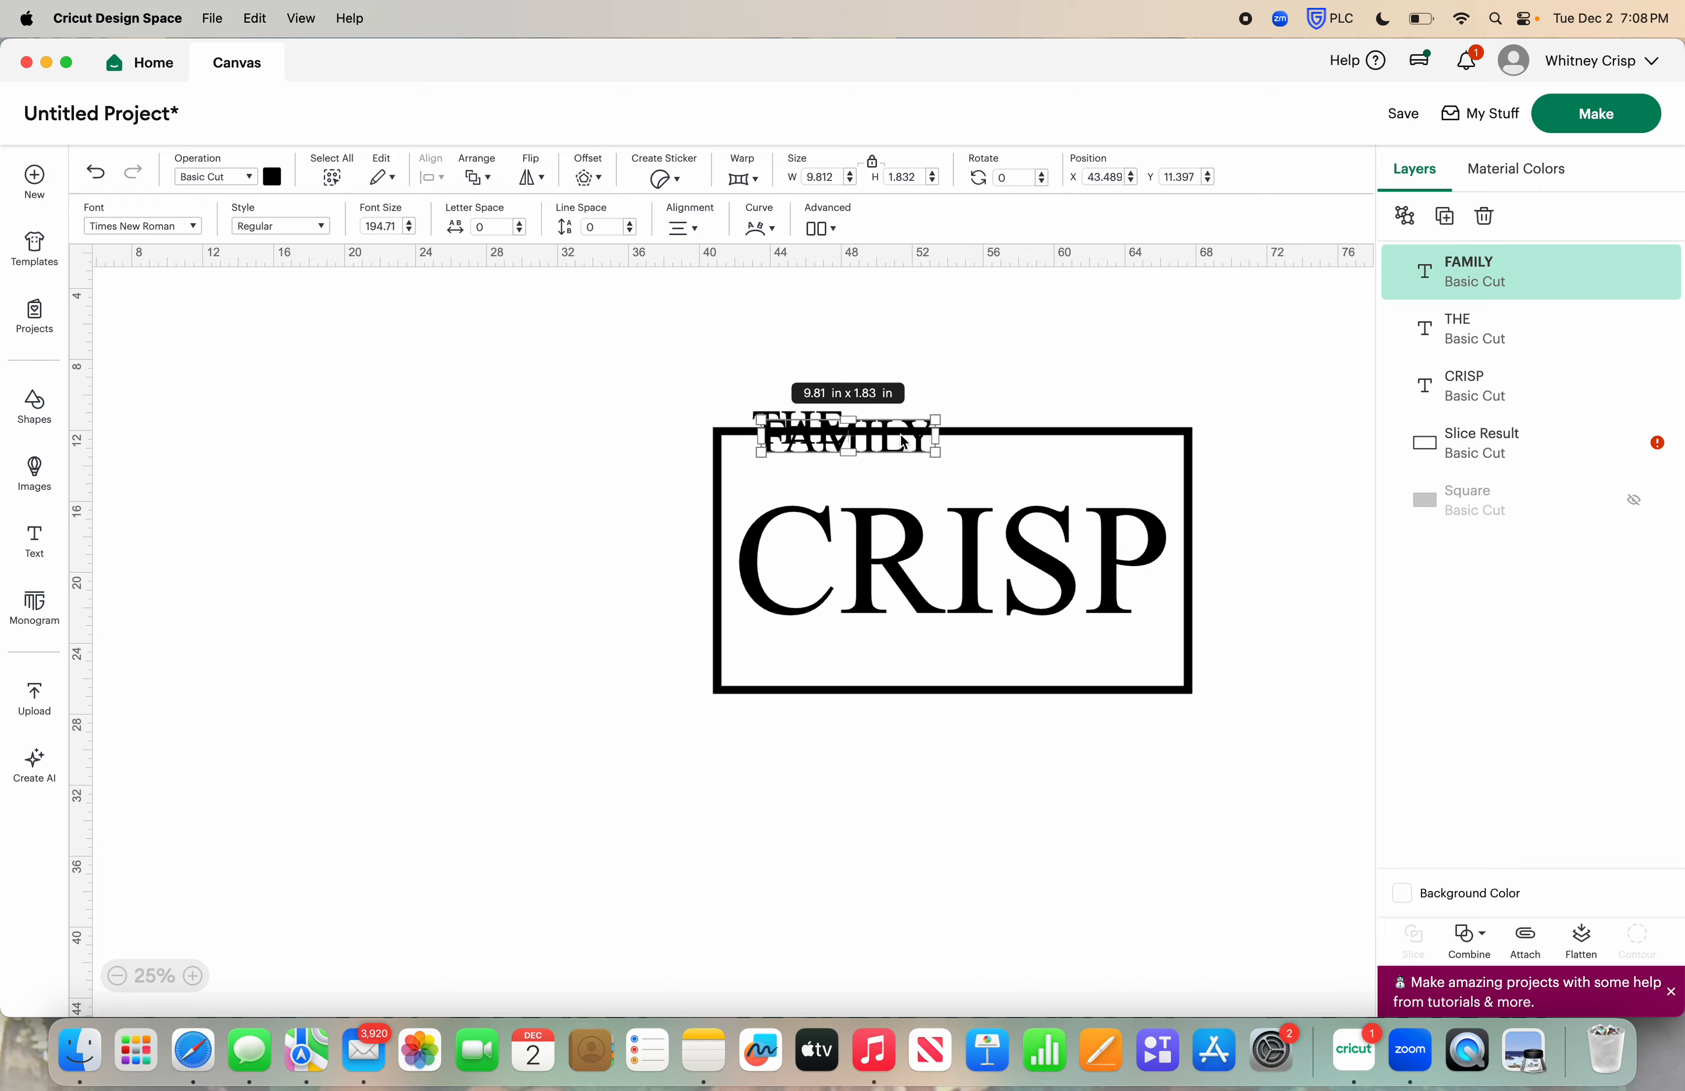
pyautogui.moveTo(904, 443); pyautogui.dragTo(1129, 700)
pyautogui.click(1152, 821)
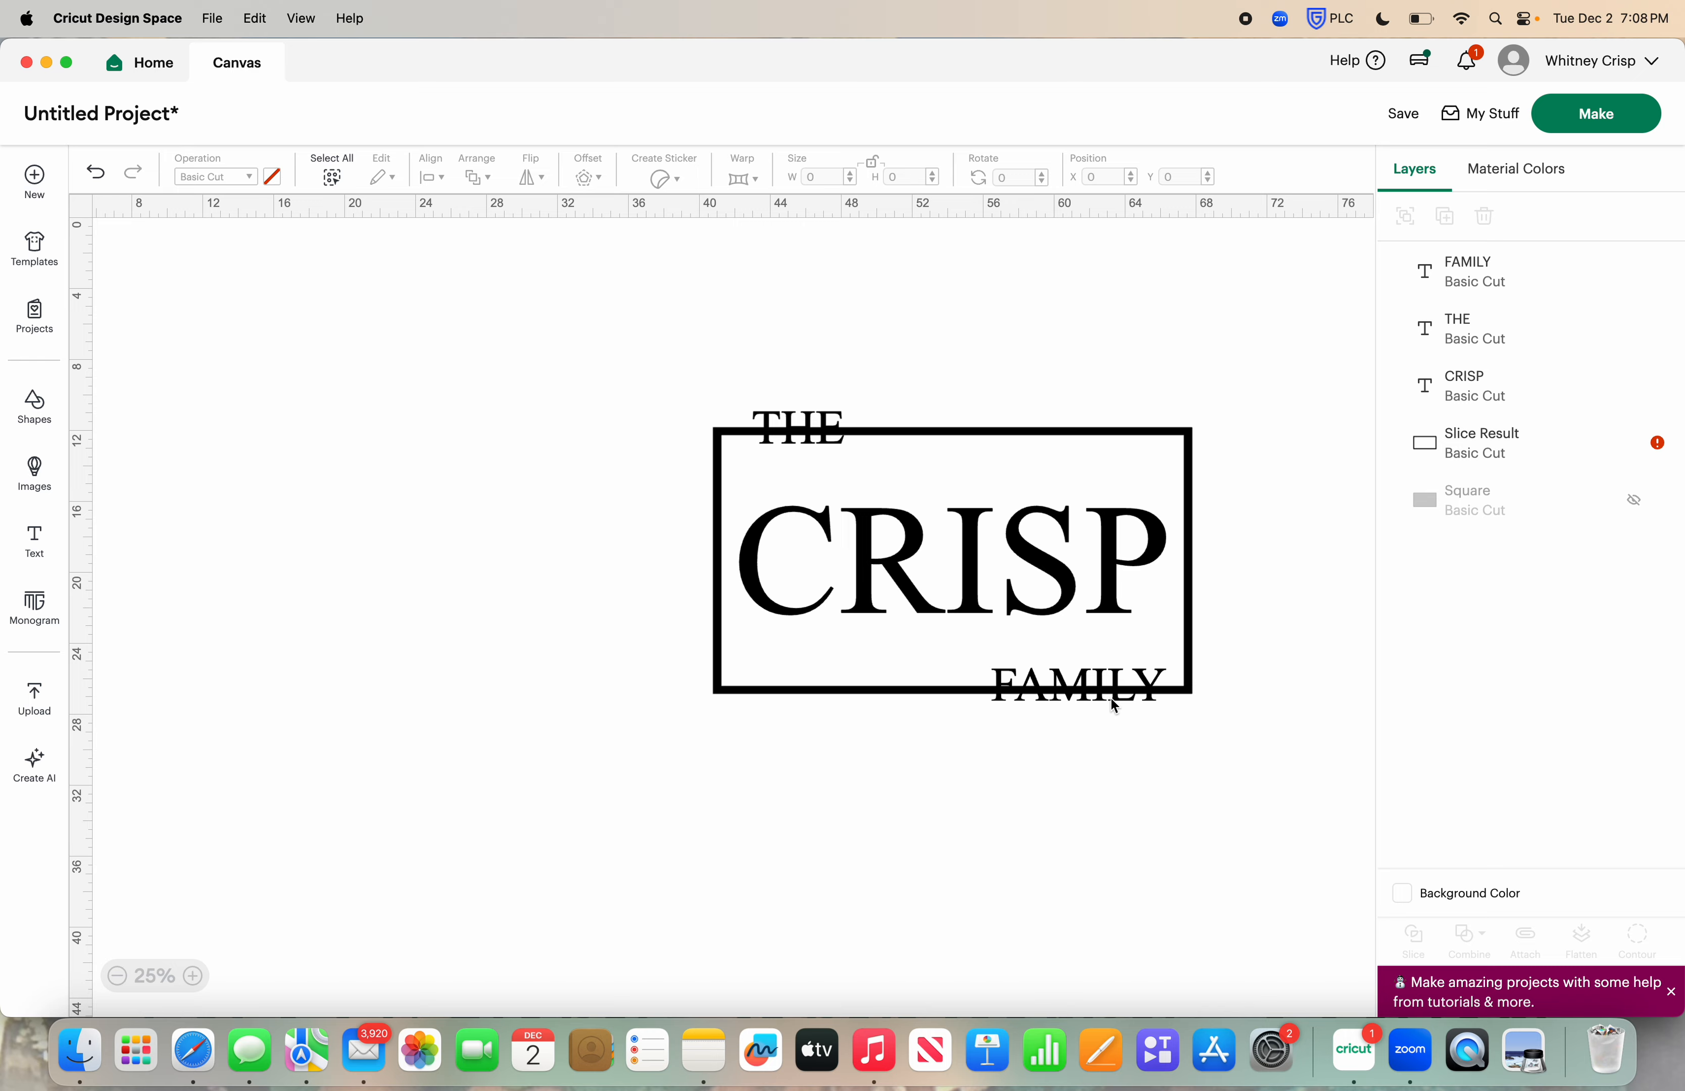
# Move the word FAMILY below the frame and the word THE to the empty area at the frame's lower left
pyautogui.moveTo(1110, 697); pyautogui.dragTo(1105, 786)
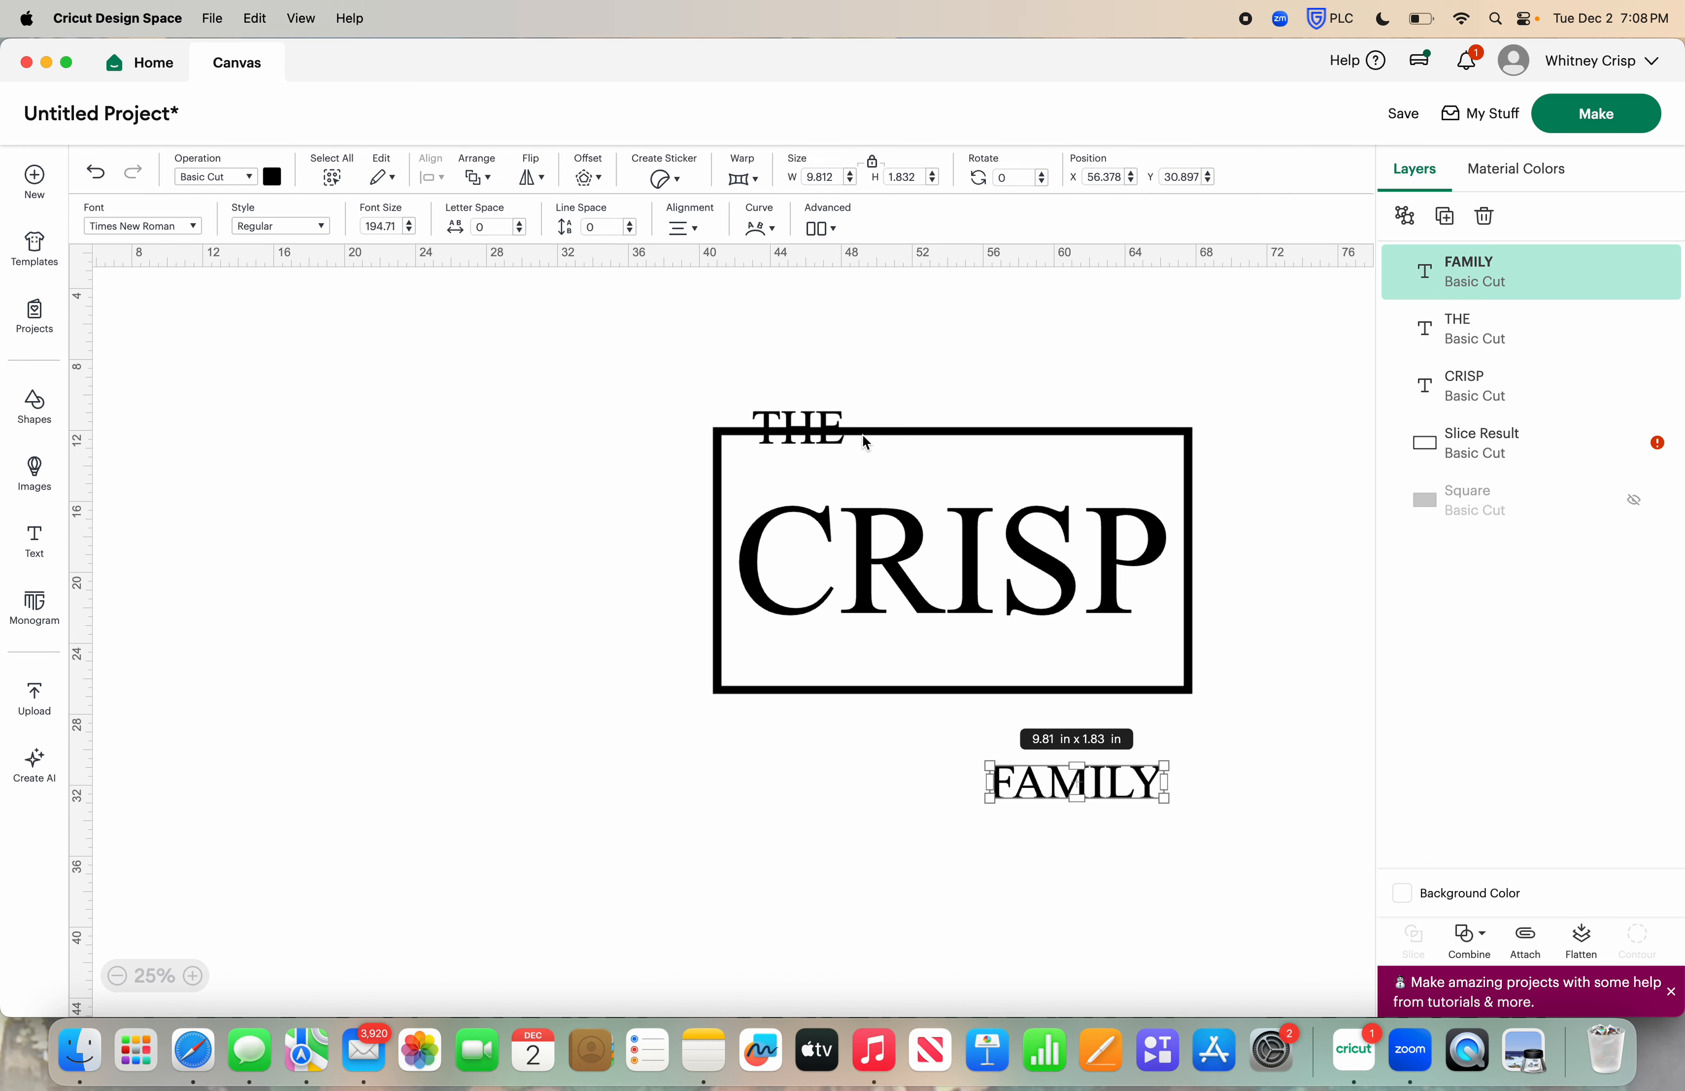
pyautogui.moveTo(799, 433); pyautogui.dragTo(544, 751)
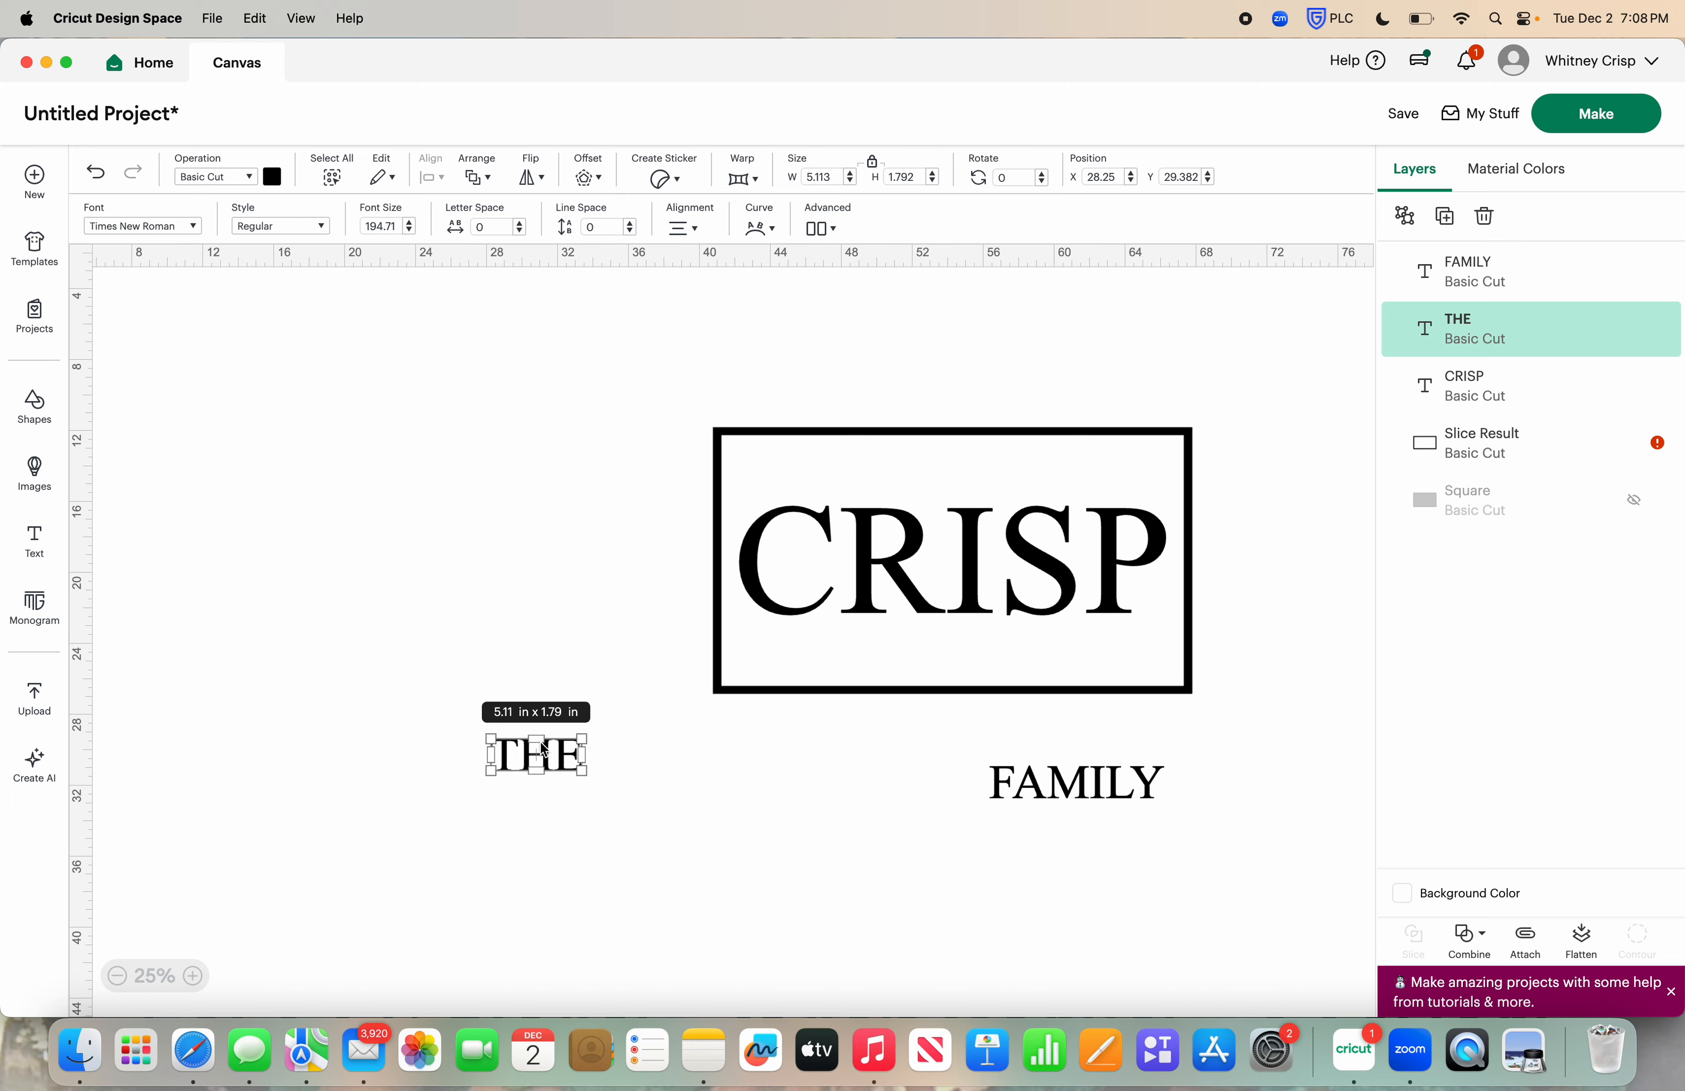
# Add a square over the word THE and stretch it with unlocked proportions to about 5.8 × 2.7 in
pyautogui.click(34, 407)
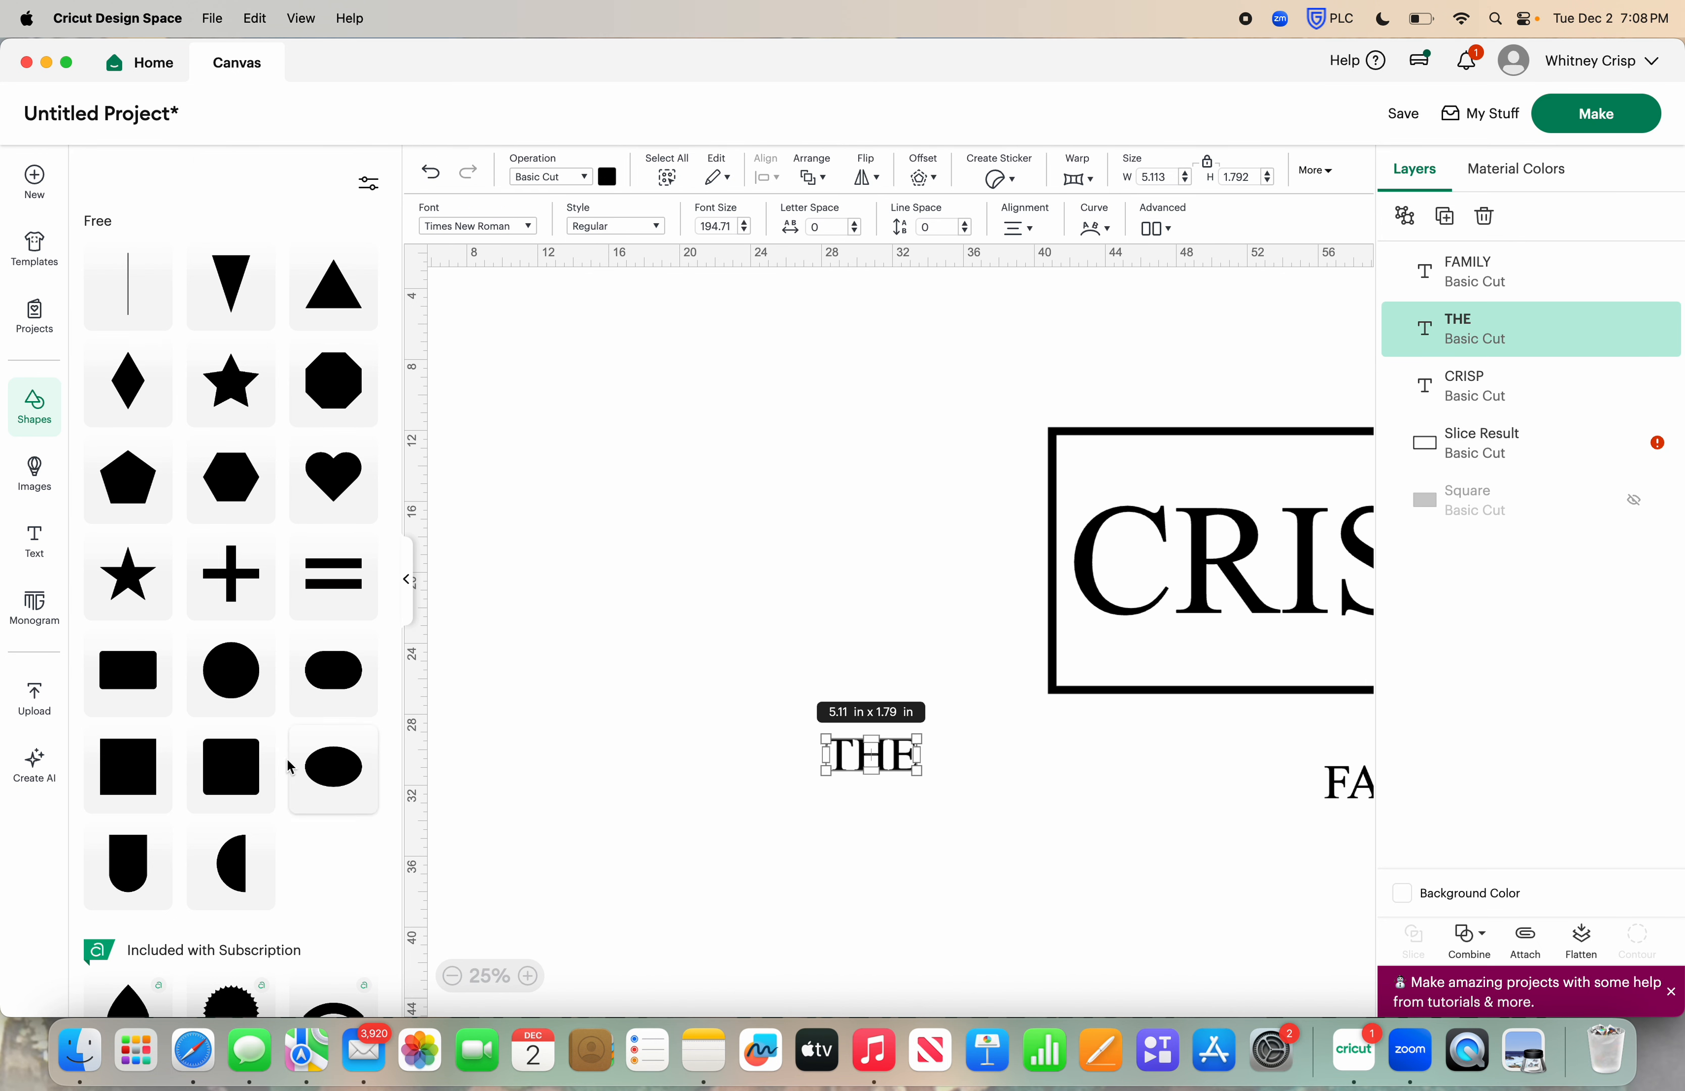
pyautogui.click(146, 781)
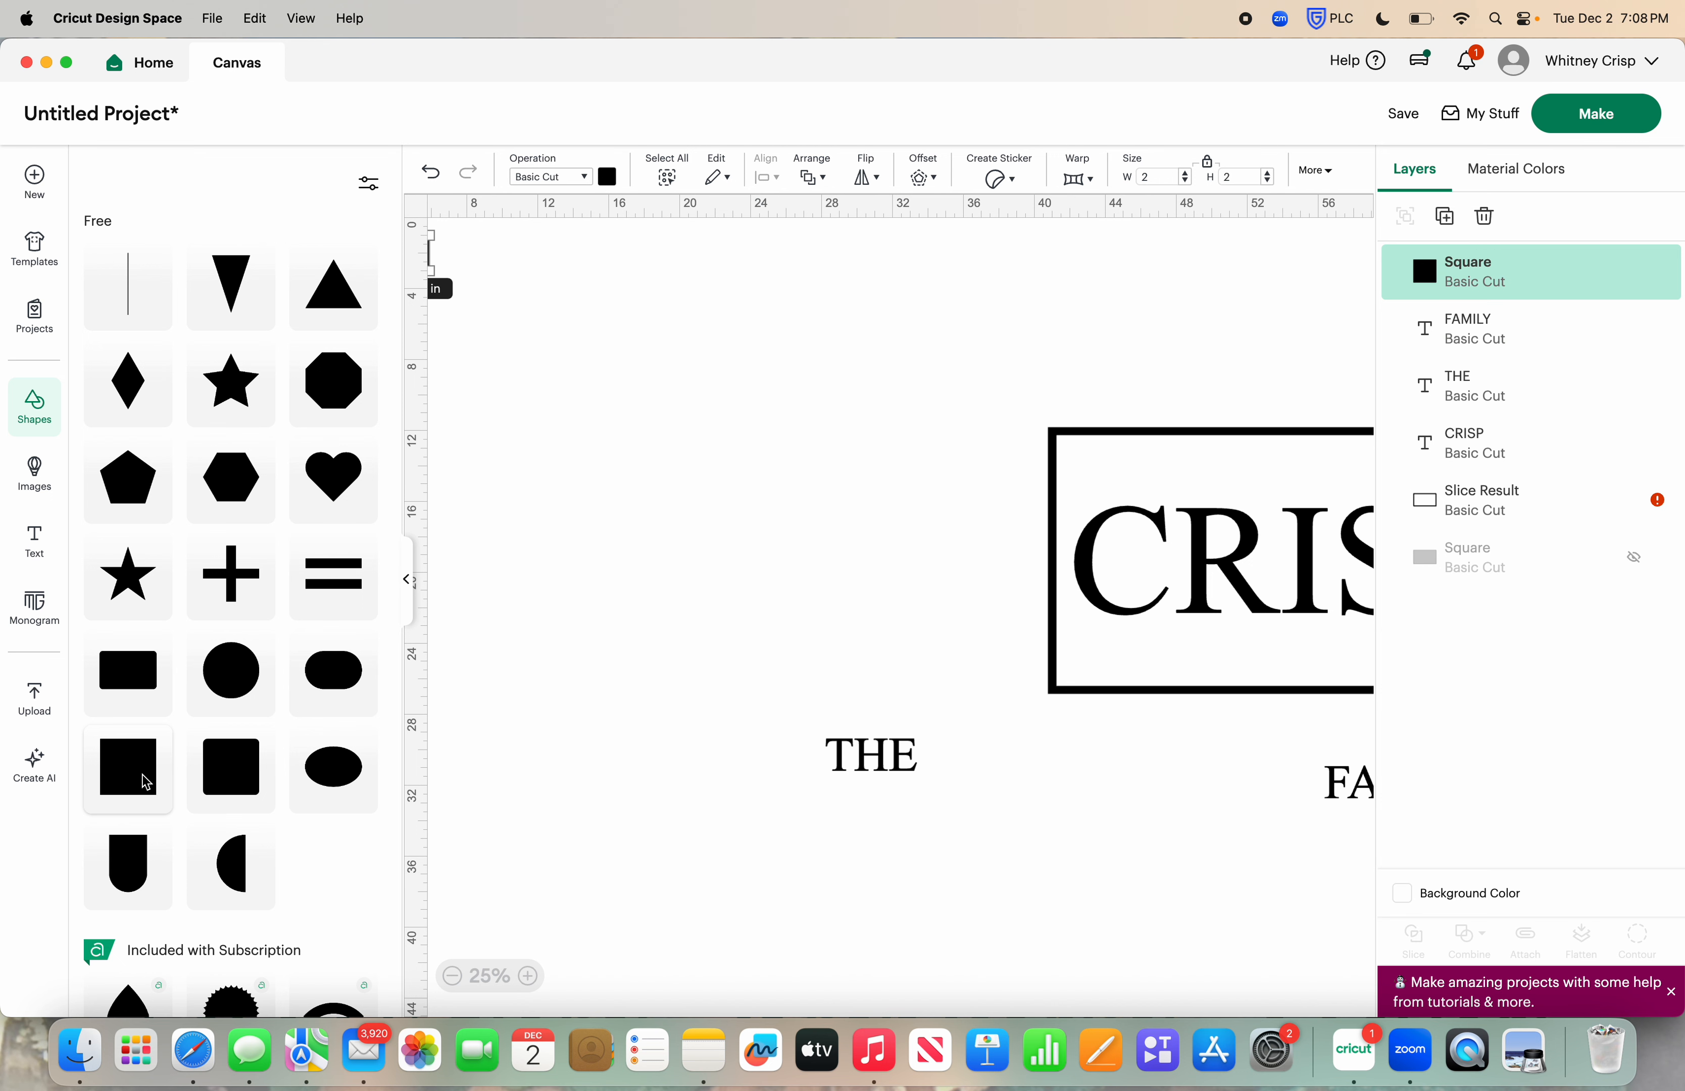
pyautogui.click(408, 582)
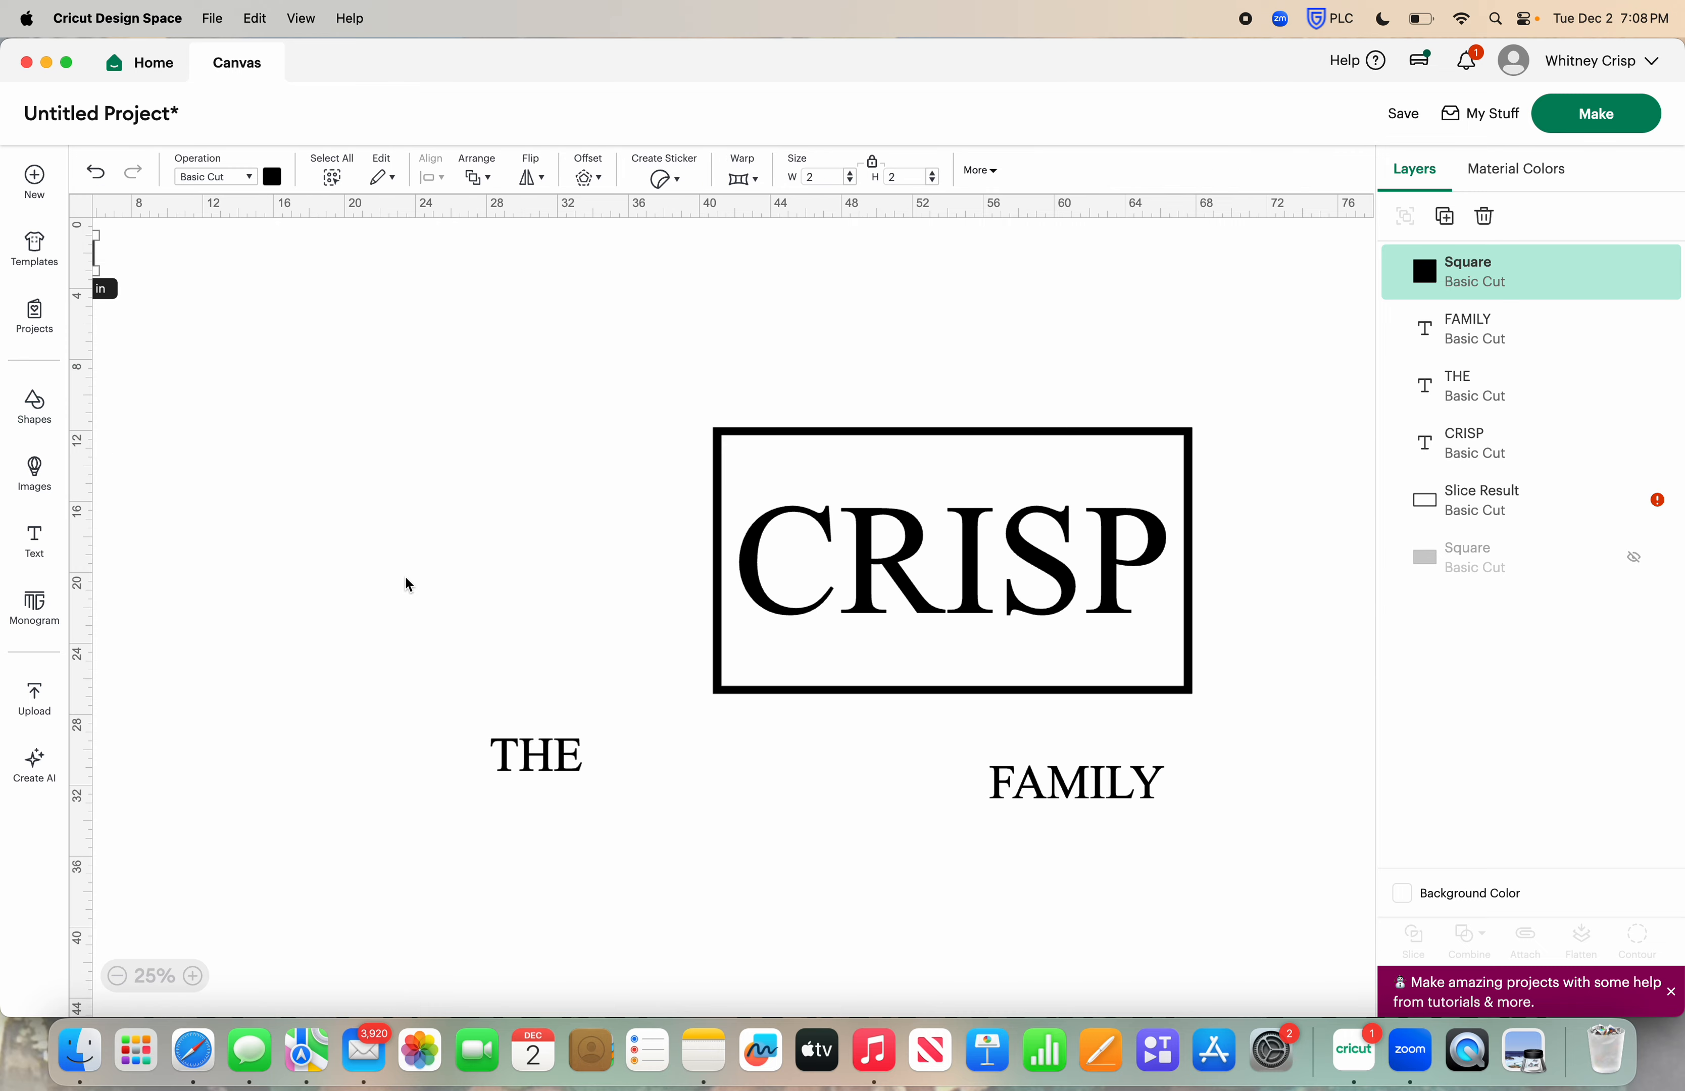
pyautogui.click(278, 406)
pyautogui.moveTo(207, 266); pyautogui.dragTo(624, 765)
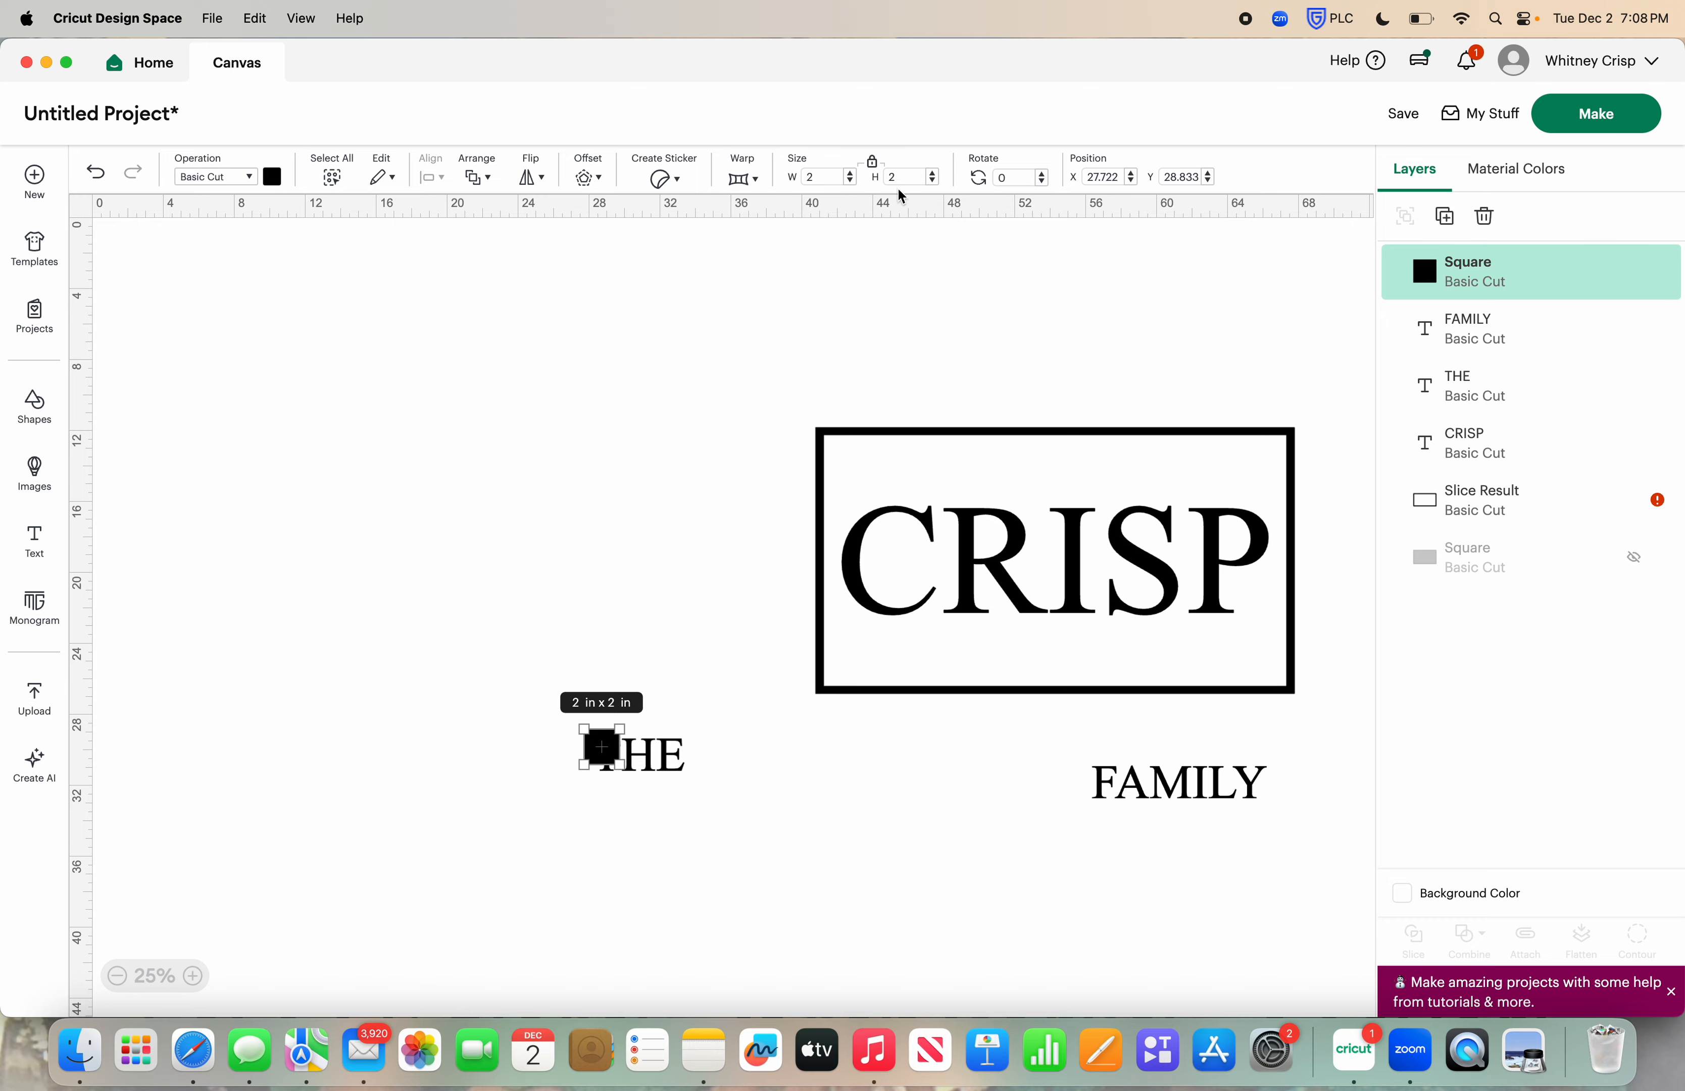
pyautogui.click(875, 164)
pyautogui.moveTo(622, 772); pyautogui.dragTo(690, 785)
# Color the new rectangle brown and send it to the back, behind the word THE
pyautogui.click(272, 177)
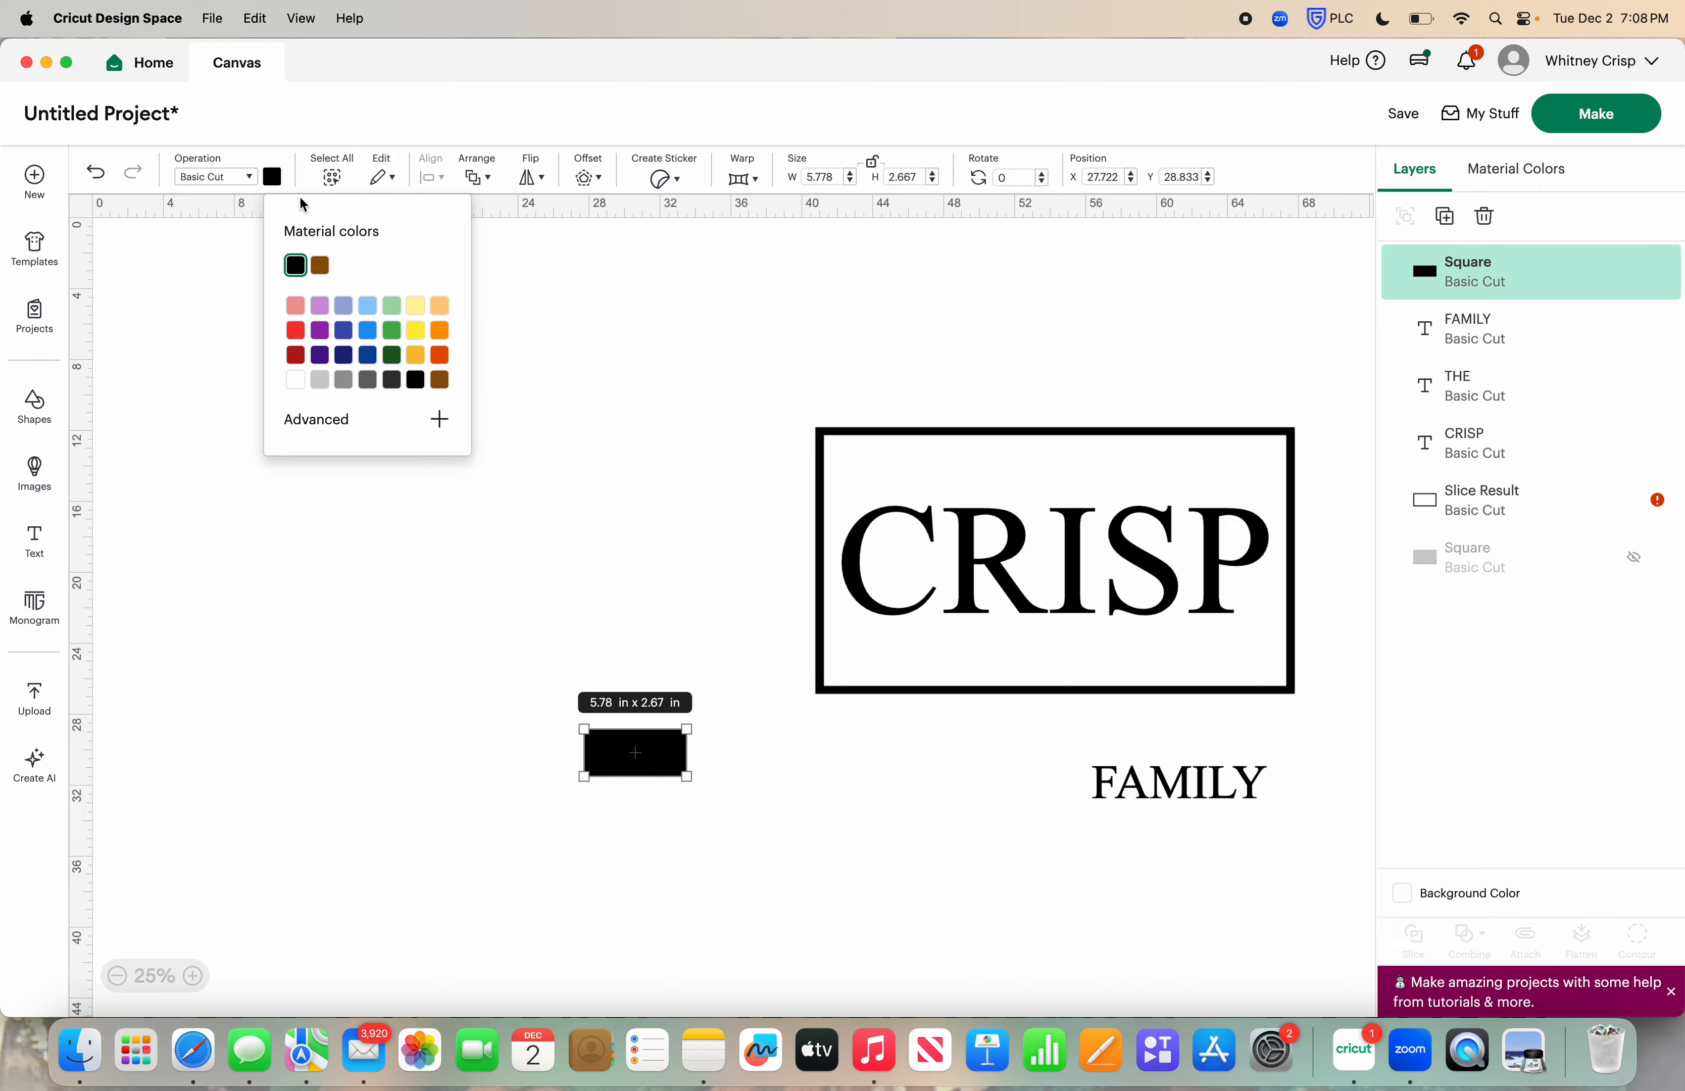
pyautogui.click(322, 269)
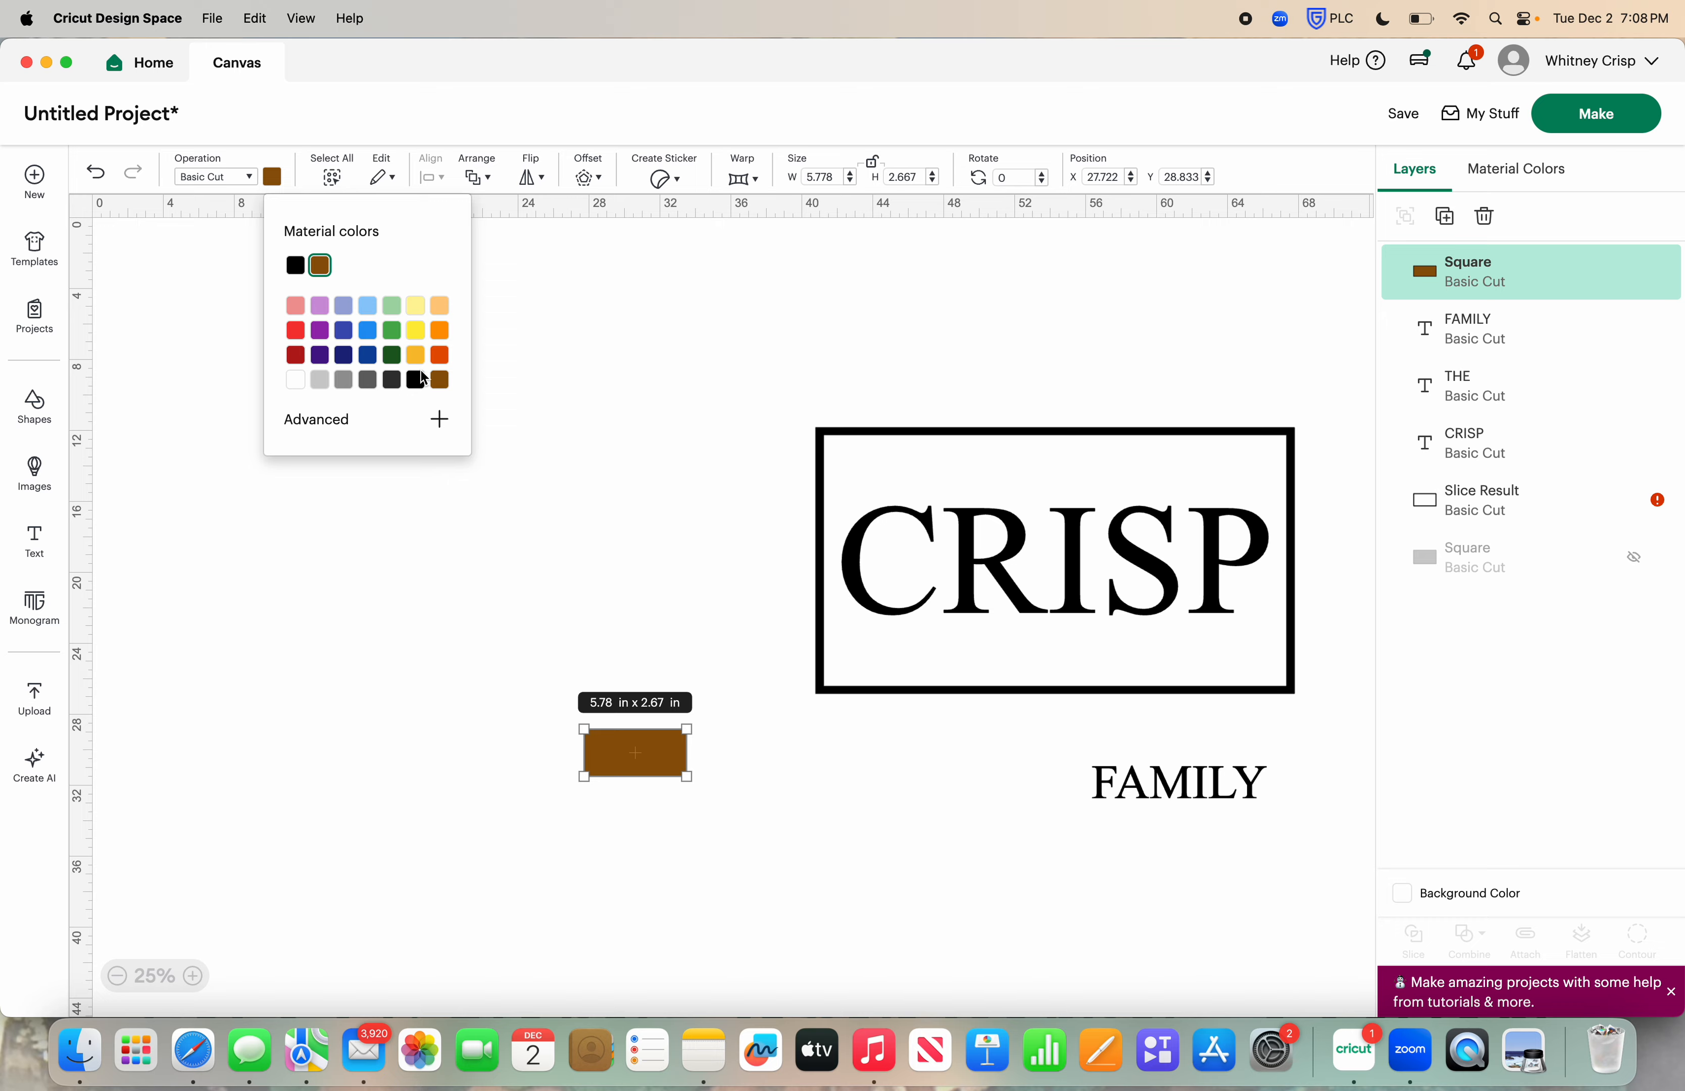
pyautogui.click(479, 177)
pyautogui.click(552, 320)
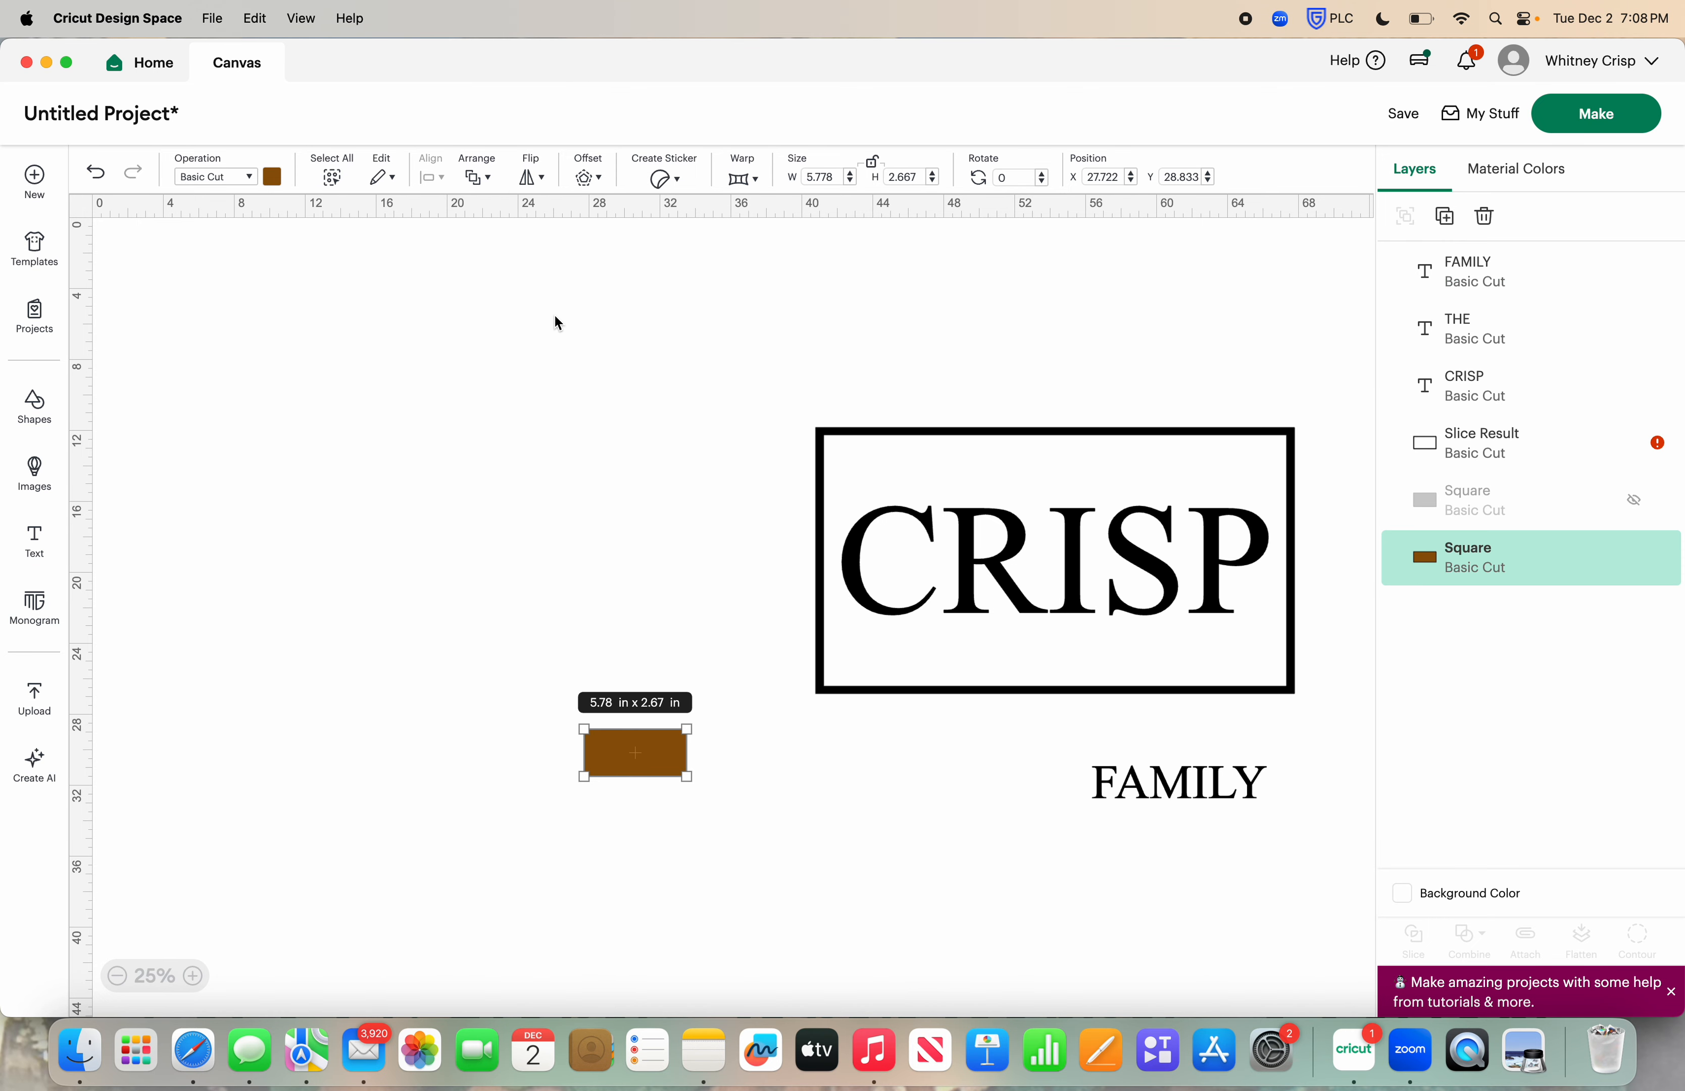
pyautogui.click(624, 601)
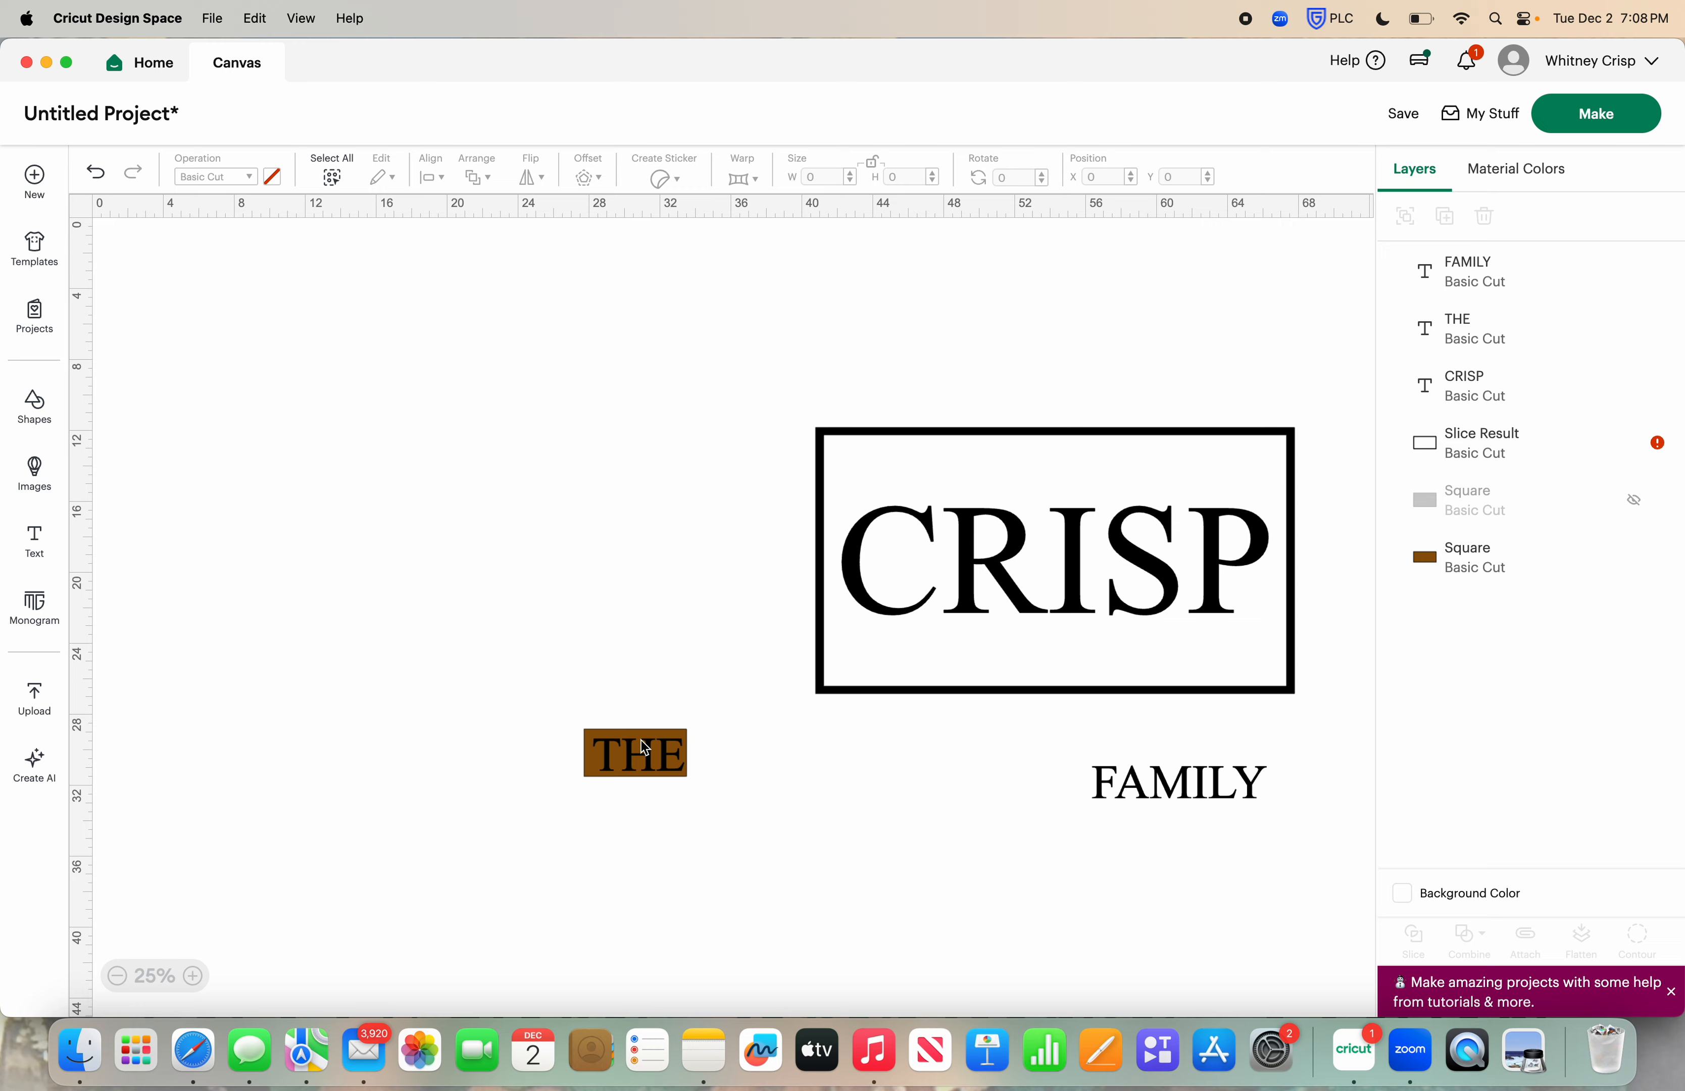
# Fit the brown rectangle around THE at about 5.6 × 2.3 in, and move the word and the rectangle apart
pyautogui.moveTo(645, 741); pyautogui.dragTo(687, 775)
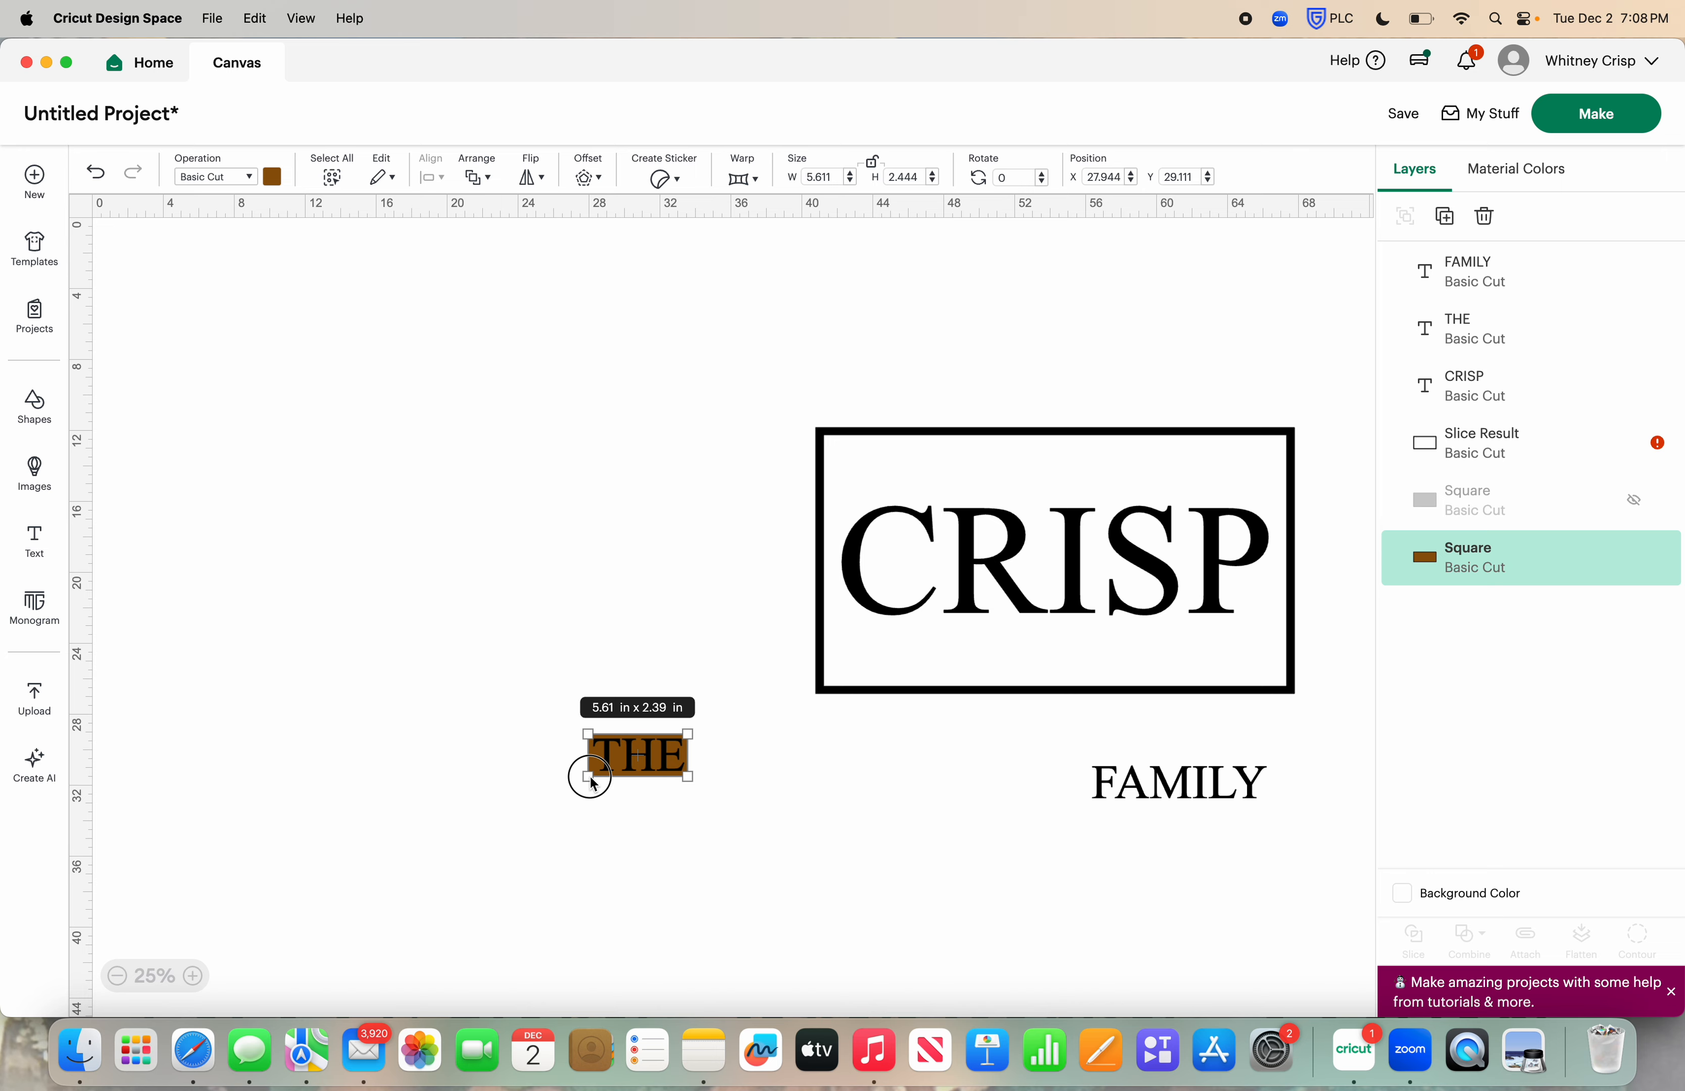
pyautogui.click(495, 737)
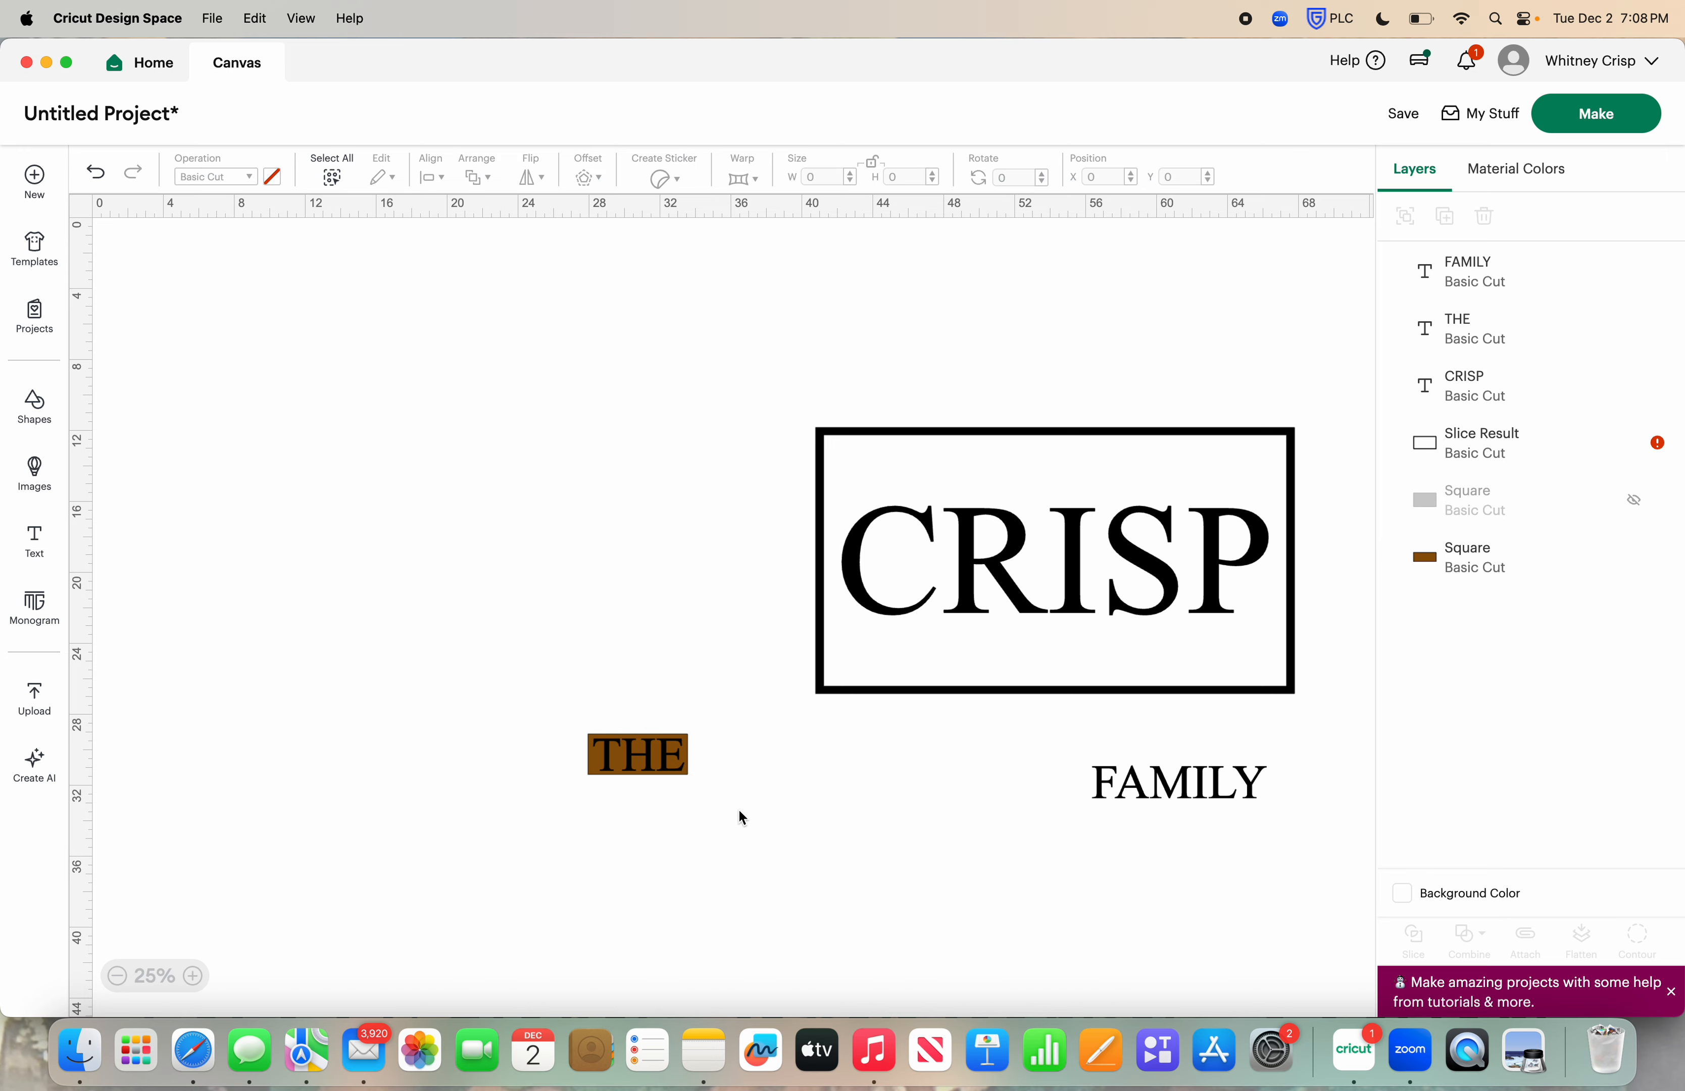
pyautogui.click(600, 762)
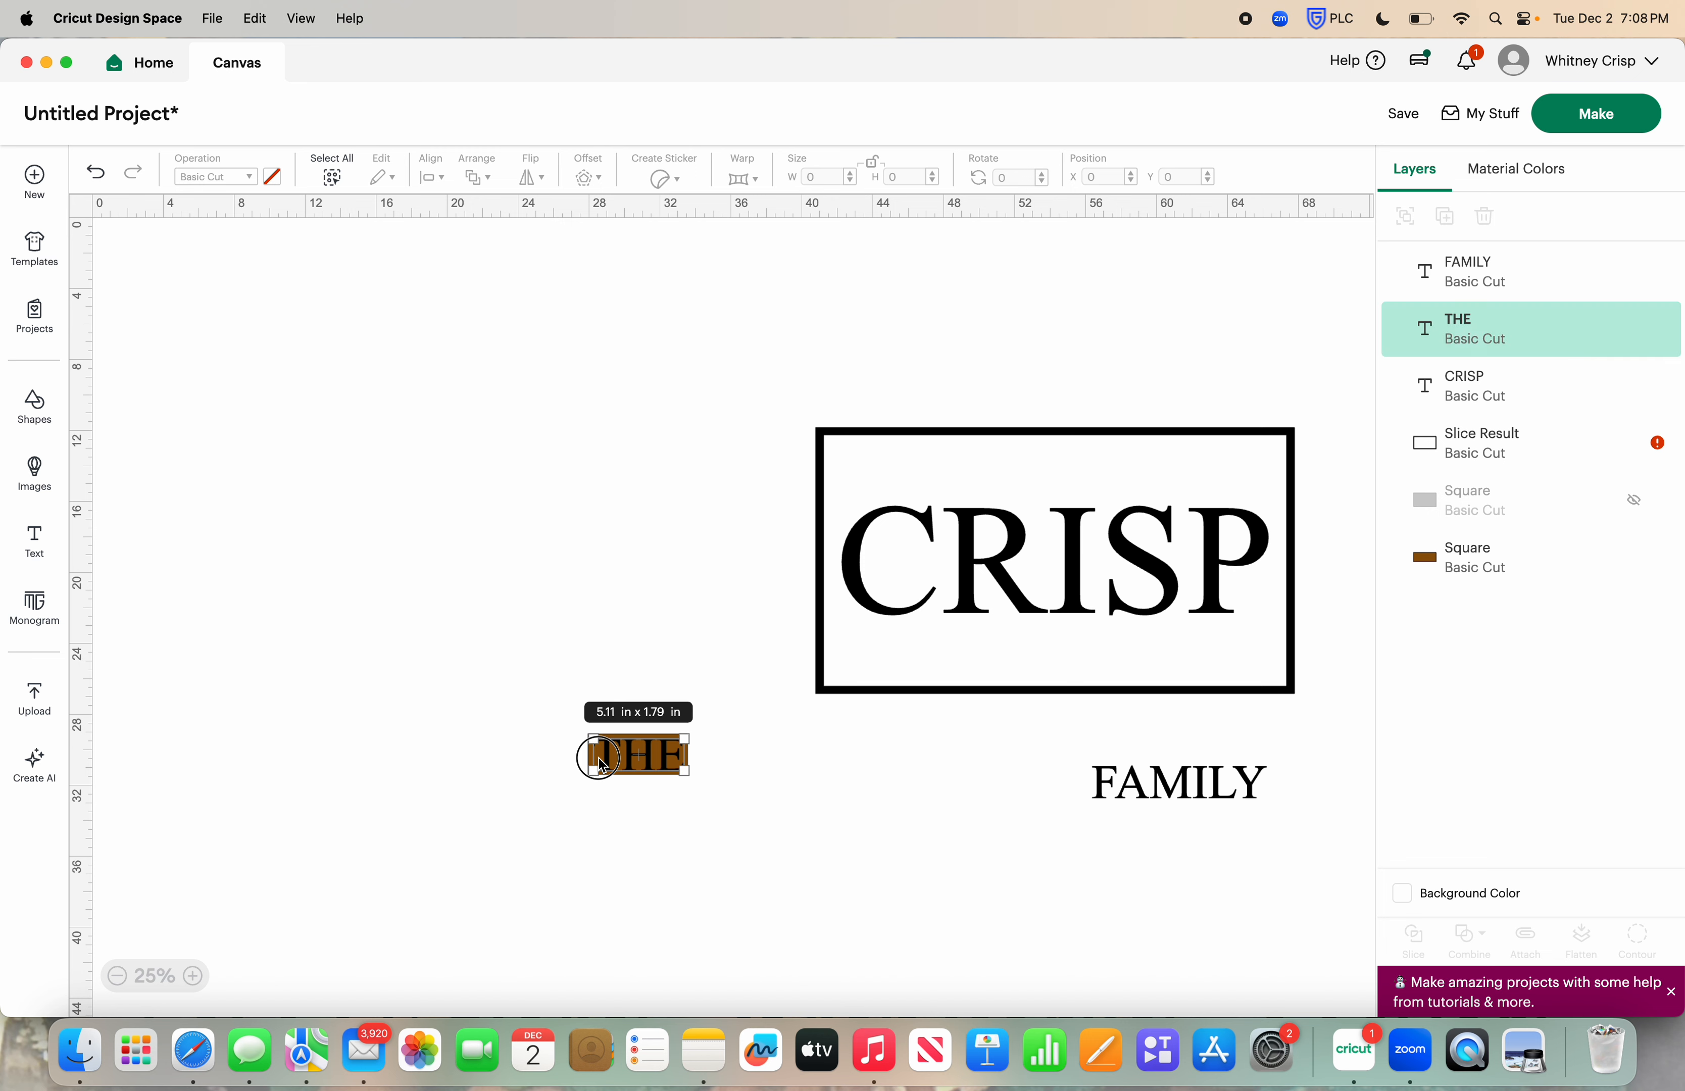
pyautogui.moveTo(662, 760); pyautogui.dragTo(858, 793)
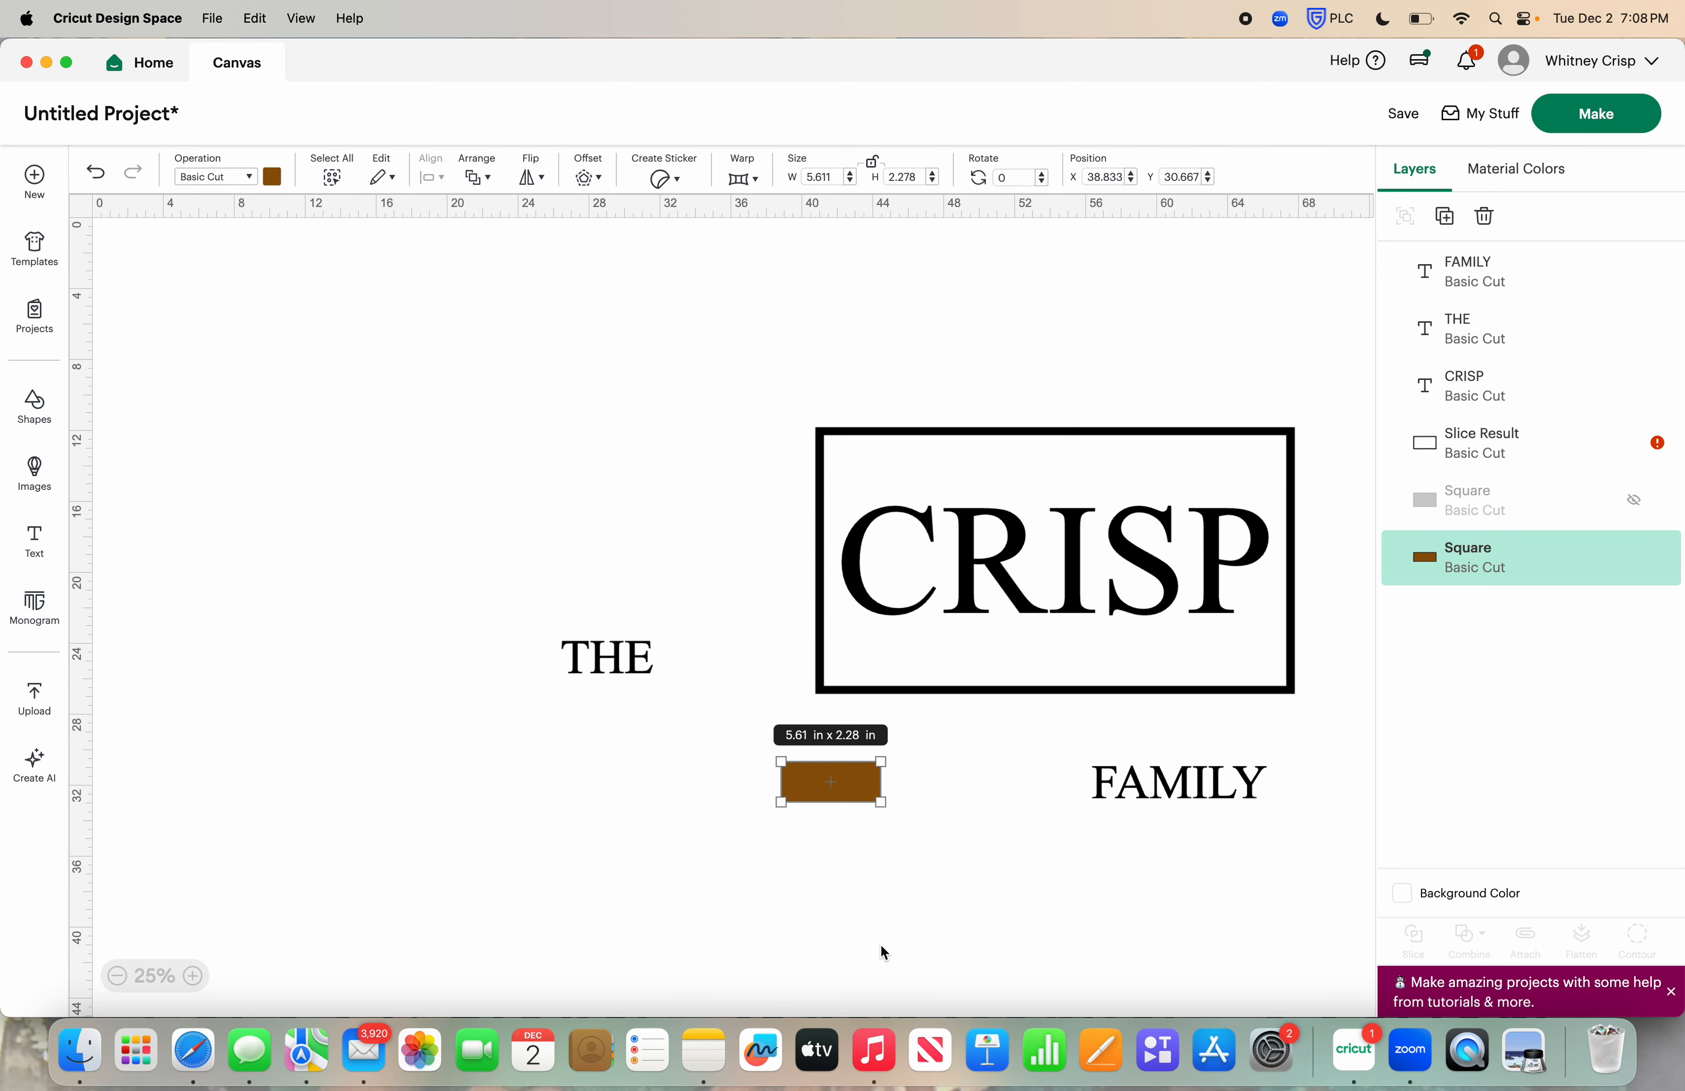
# Duplicate the brown rectangle, place the copy behind the word FAMILY and widen it to about 9.9 × 2.3 in
pyautogui.hscroll(3, 884, 935)
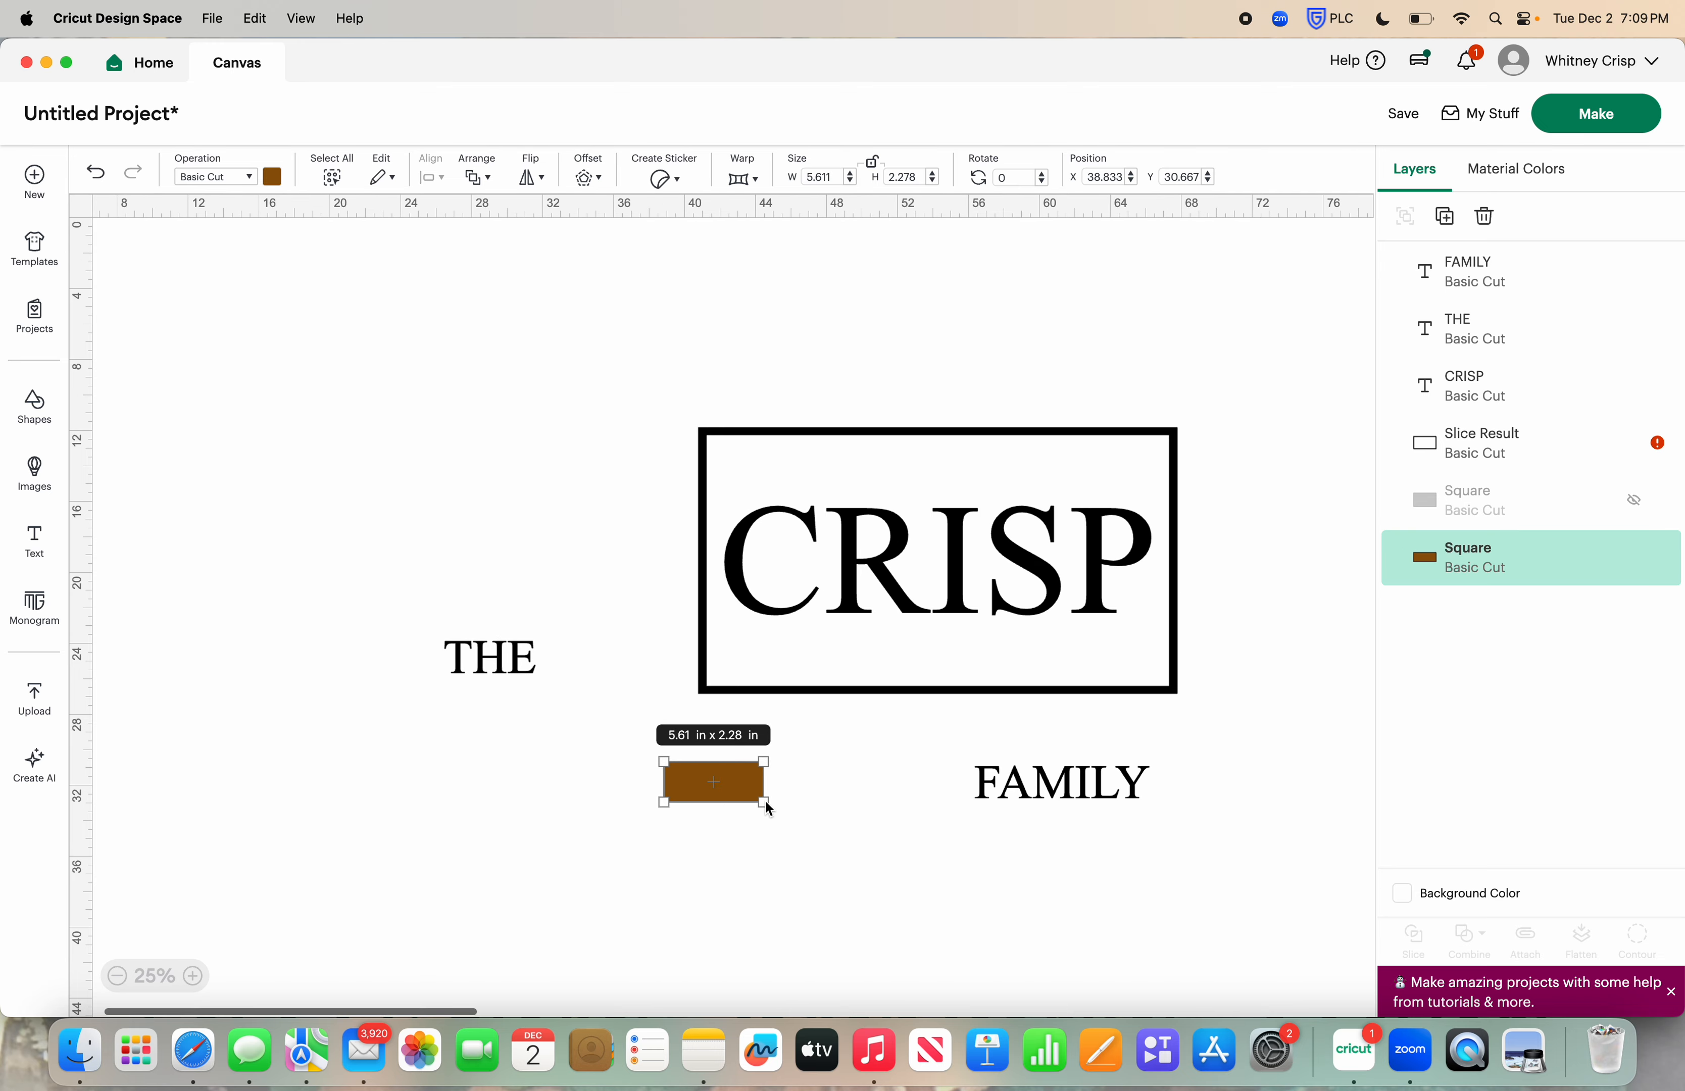
pyautogui.click(1446, 218)
pyautogui.moveTo(726, 801); pyautogui.dragTo(1149, 799)
pyautogui.click(873, 164)
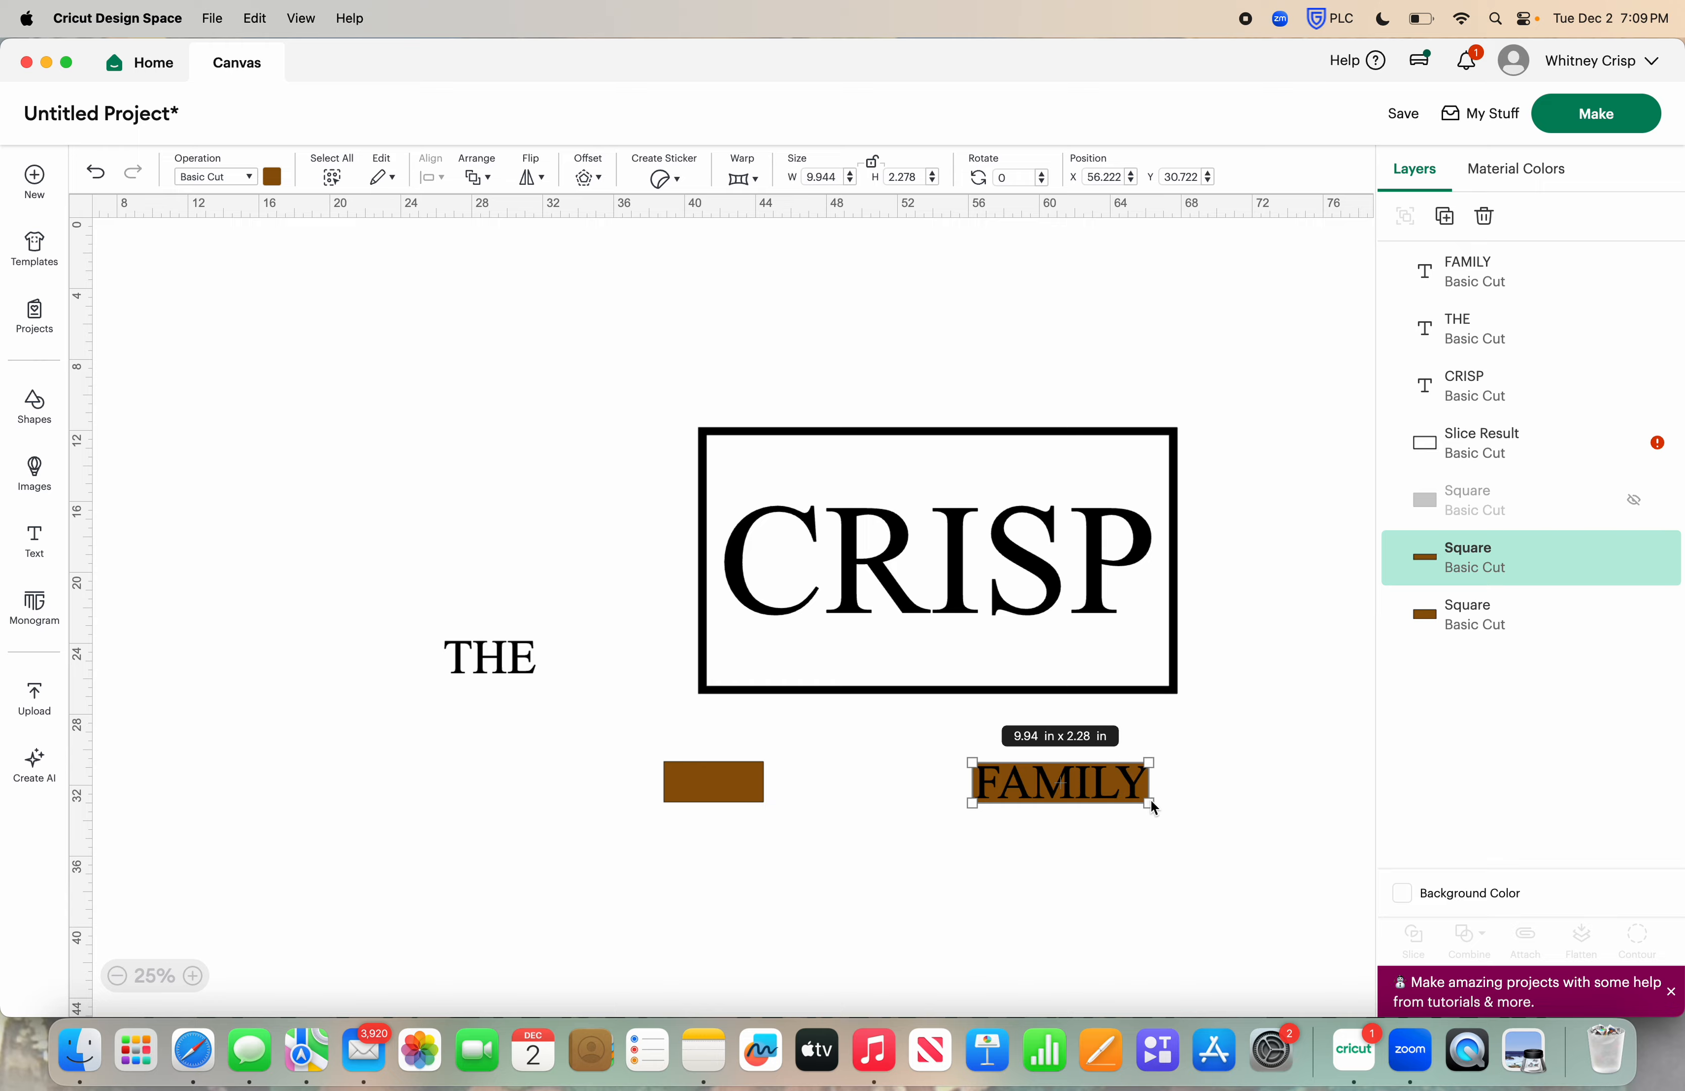
pyautogui.click(1189, 828)
# Widen the brown rectangle behind FAMILY to about 10.2 in and center the word on it
pyautogui.click(1143, 780)
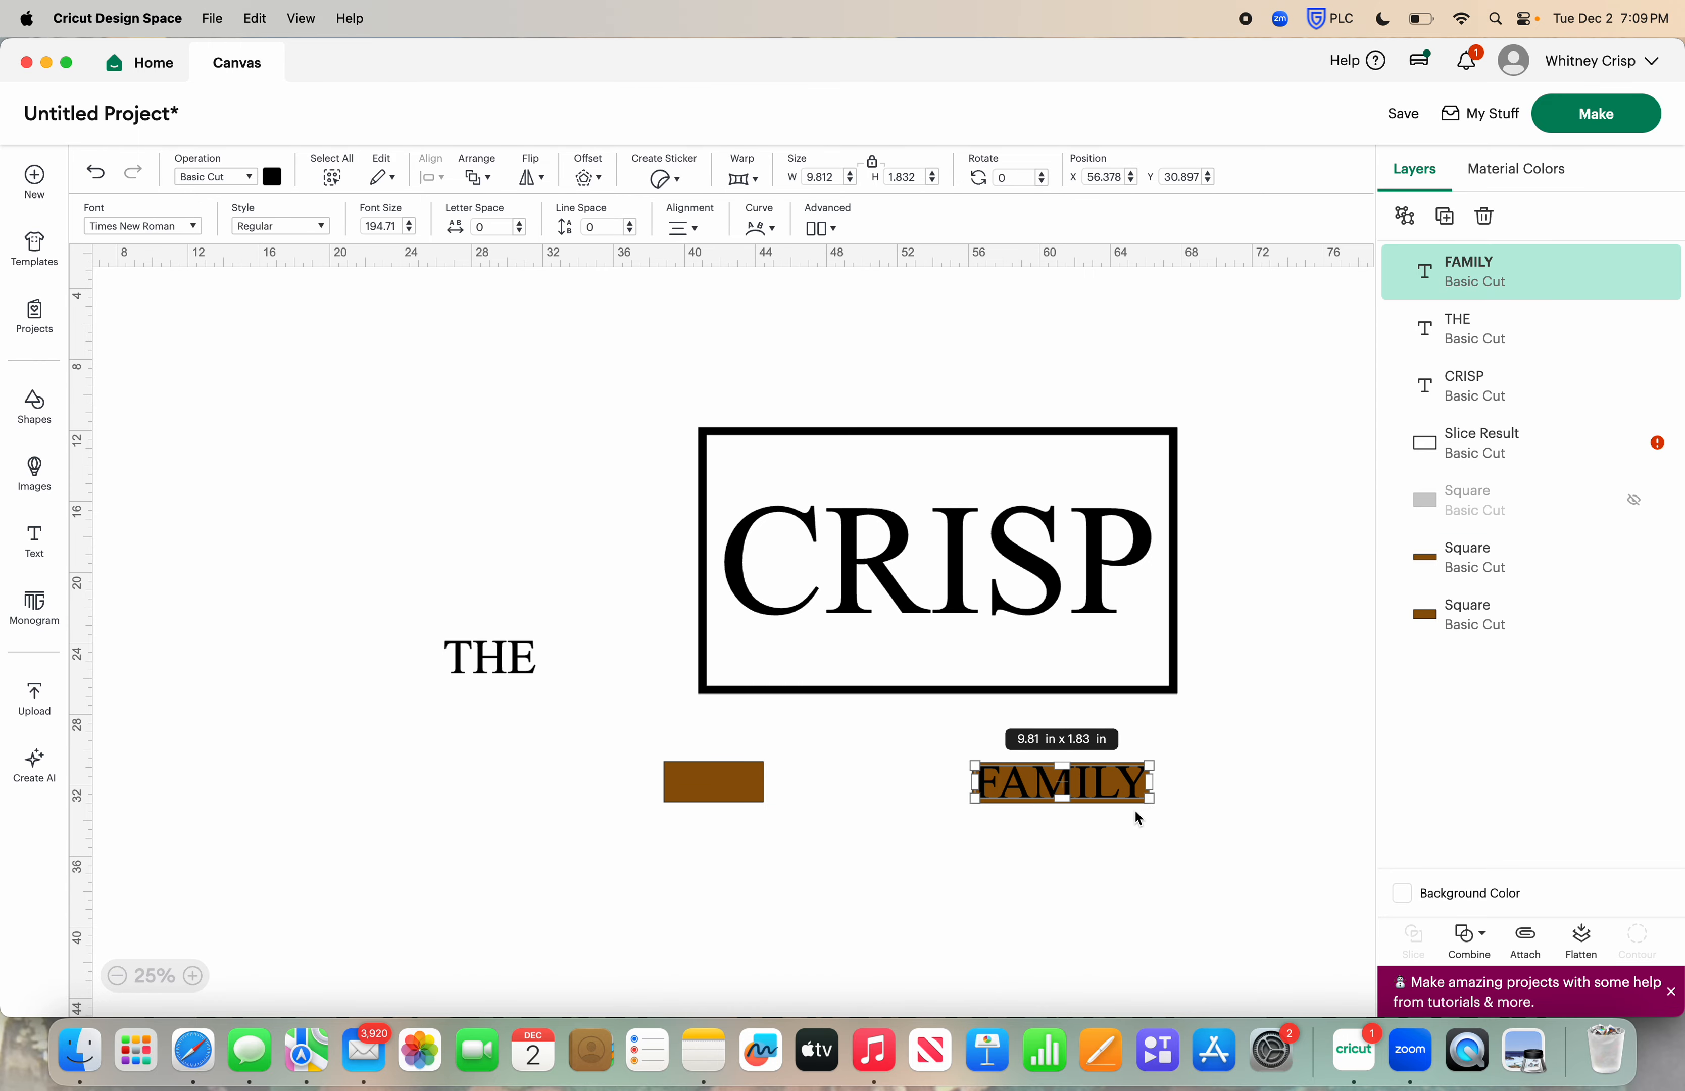
pyautogui.click(1134, 813)
pyautogui.click(1148, 799)
pyautogui.click(1150, 803)
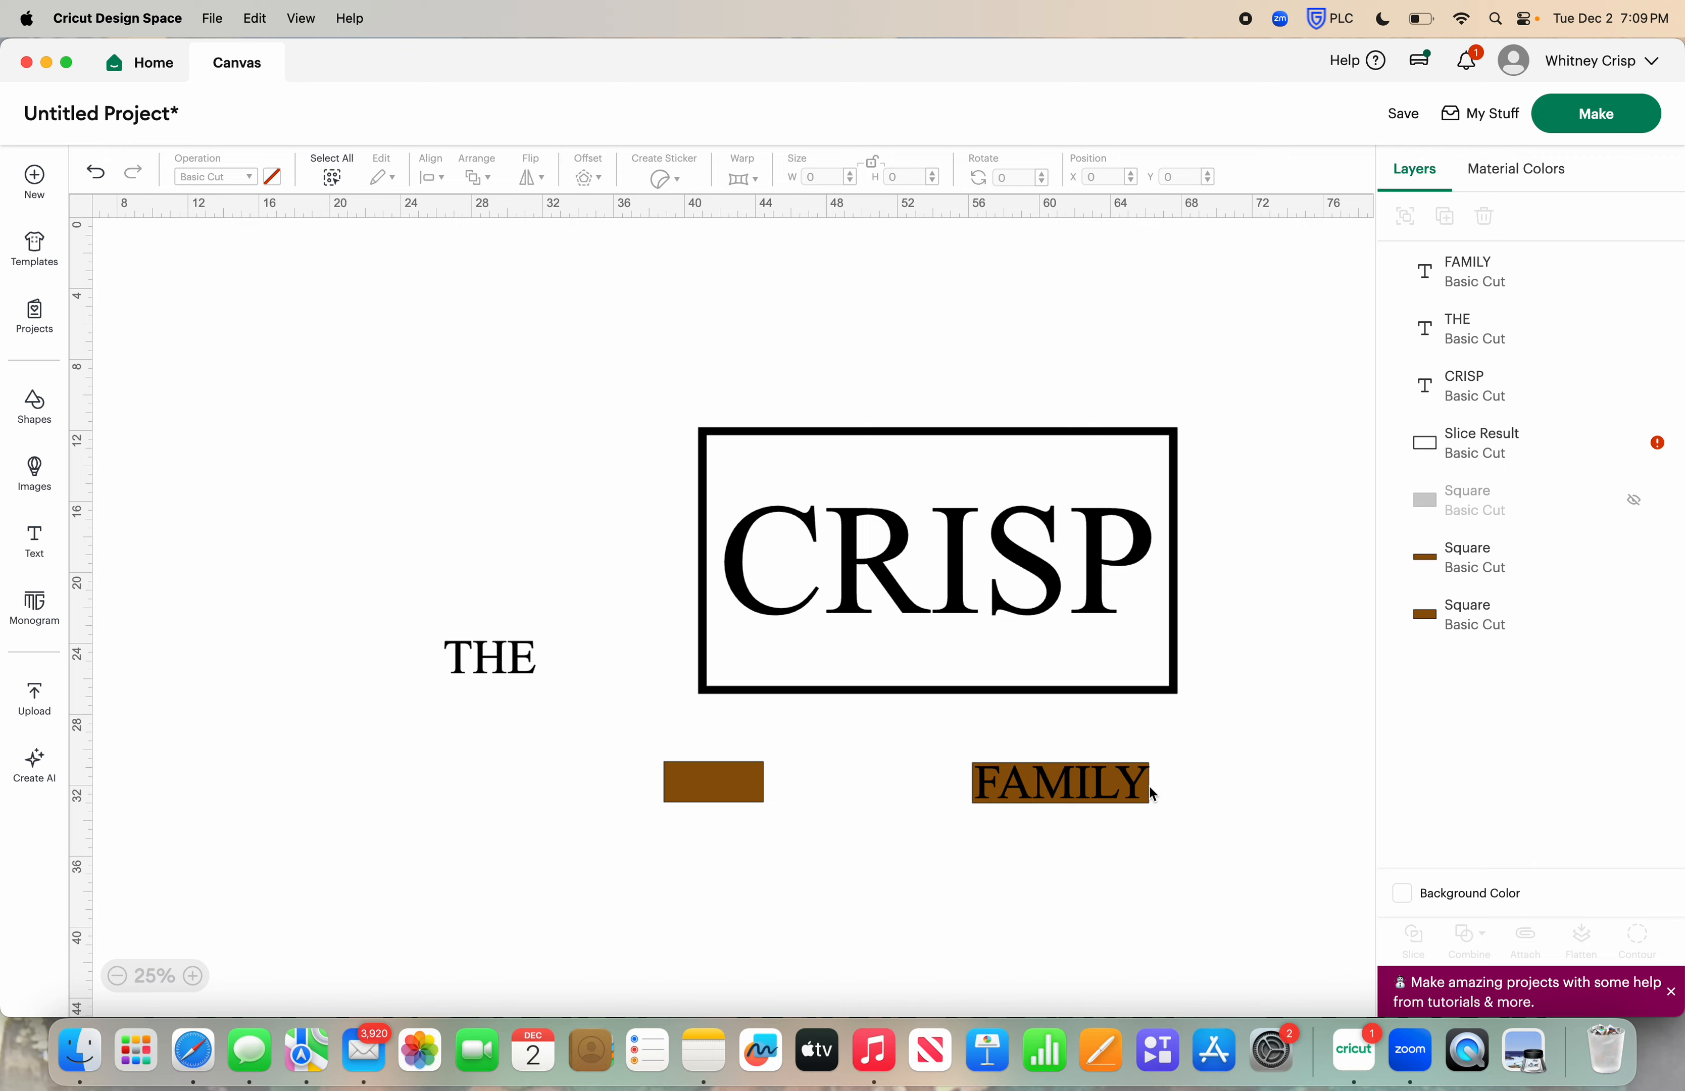
pyautogui.click(1148, 803)
pyautogui.moveTo(1148, 804); pyautogui.dragTo(1153, 803)
pyautogui.click(1156, 811)
pyautogui.click(1151, 792)
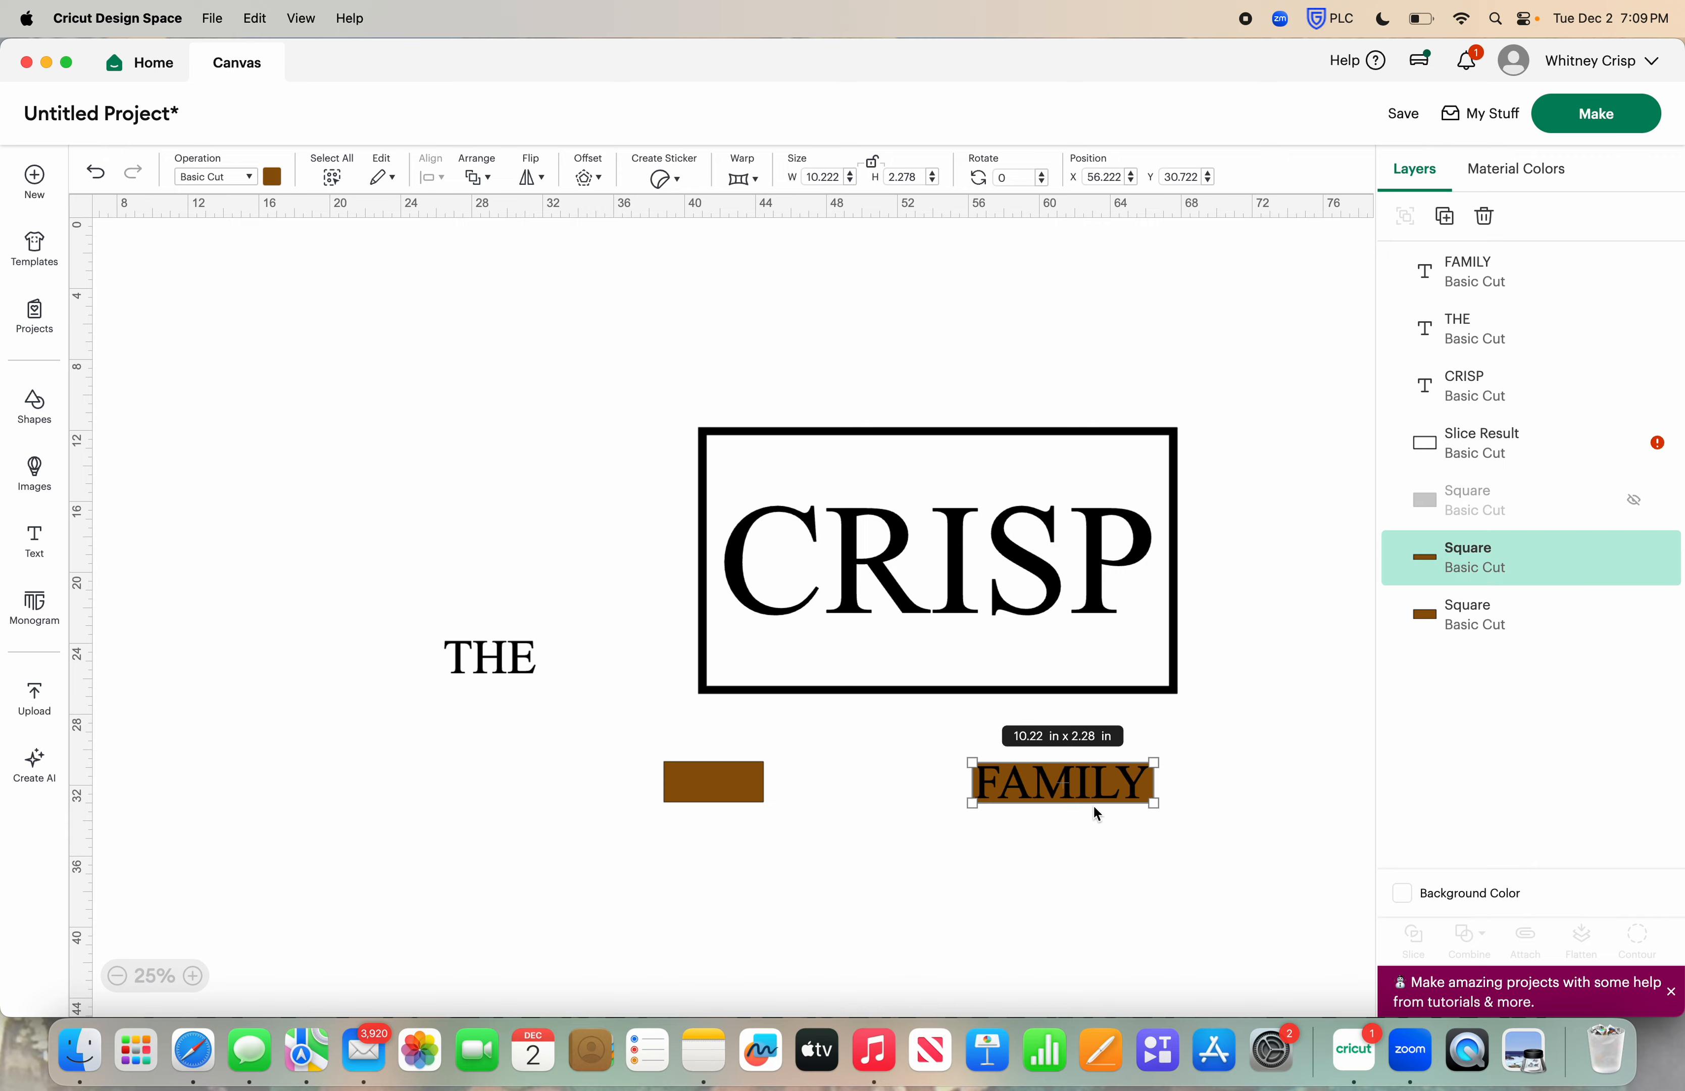
pyautogui.click(1098, 811)
pyautogui.click(1087, 791)
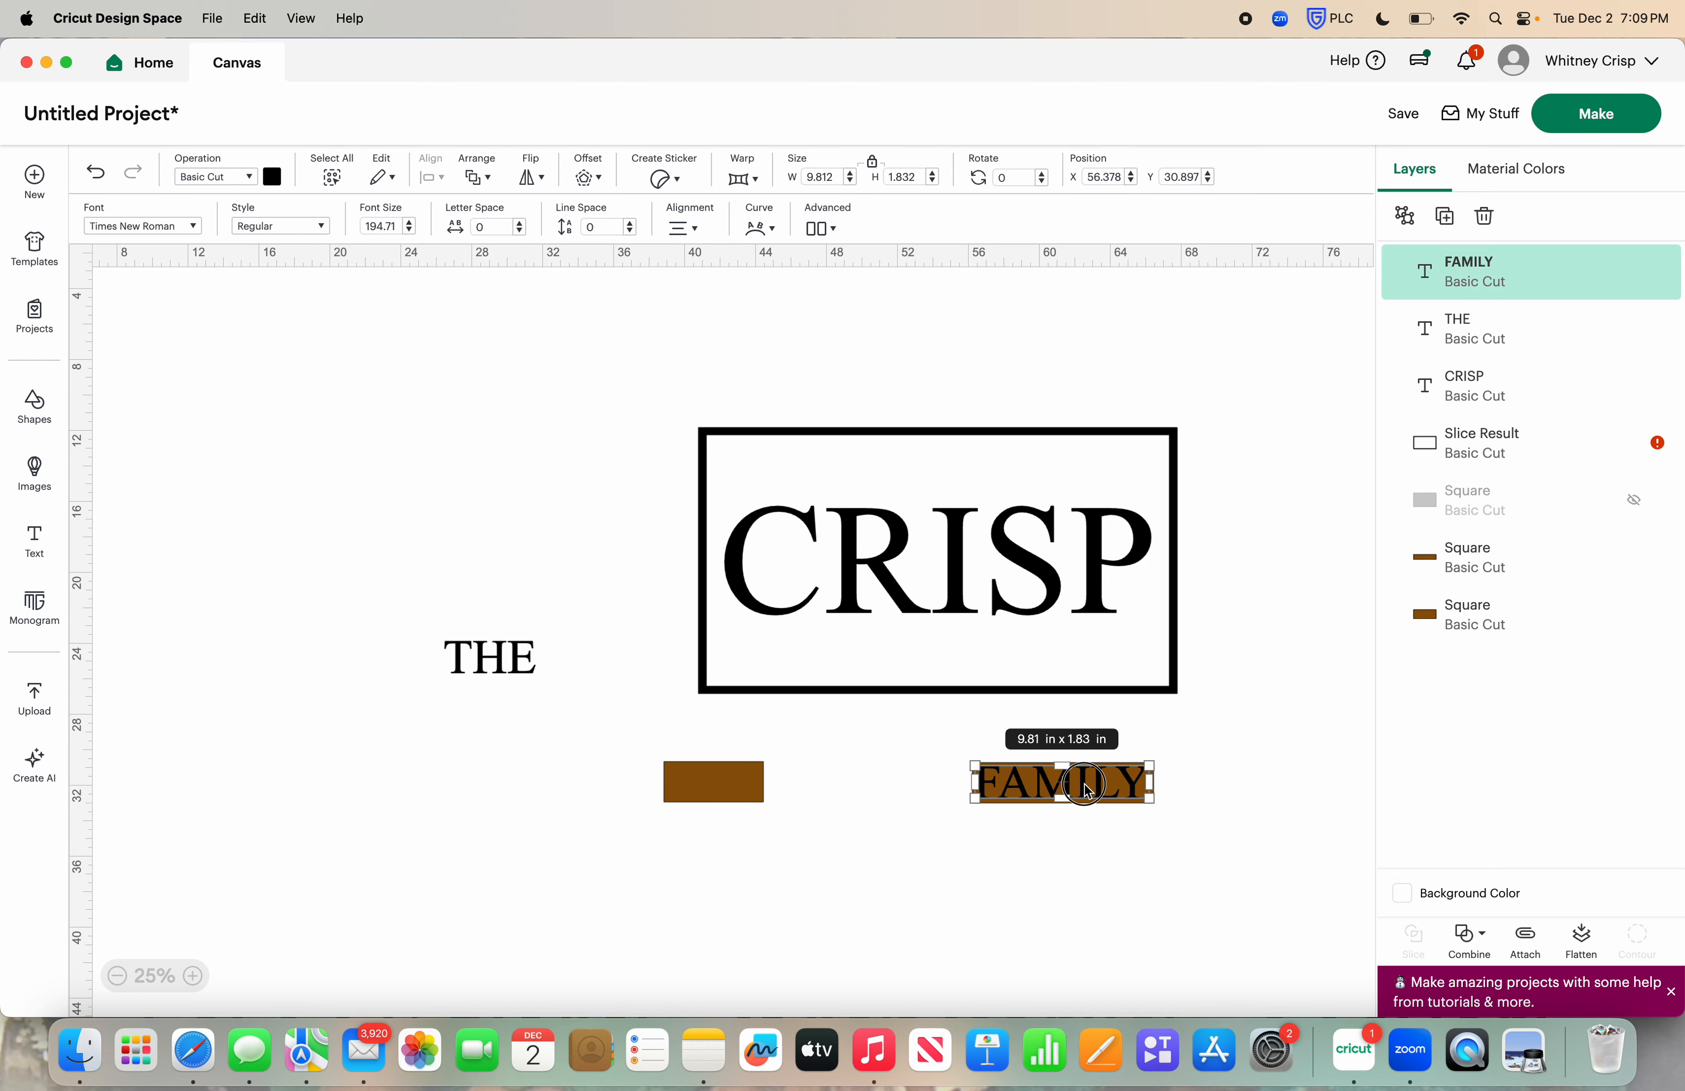
pyautogui.click(1087, 853)
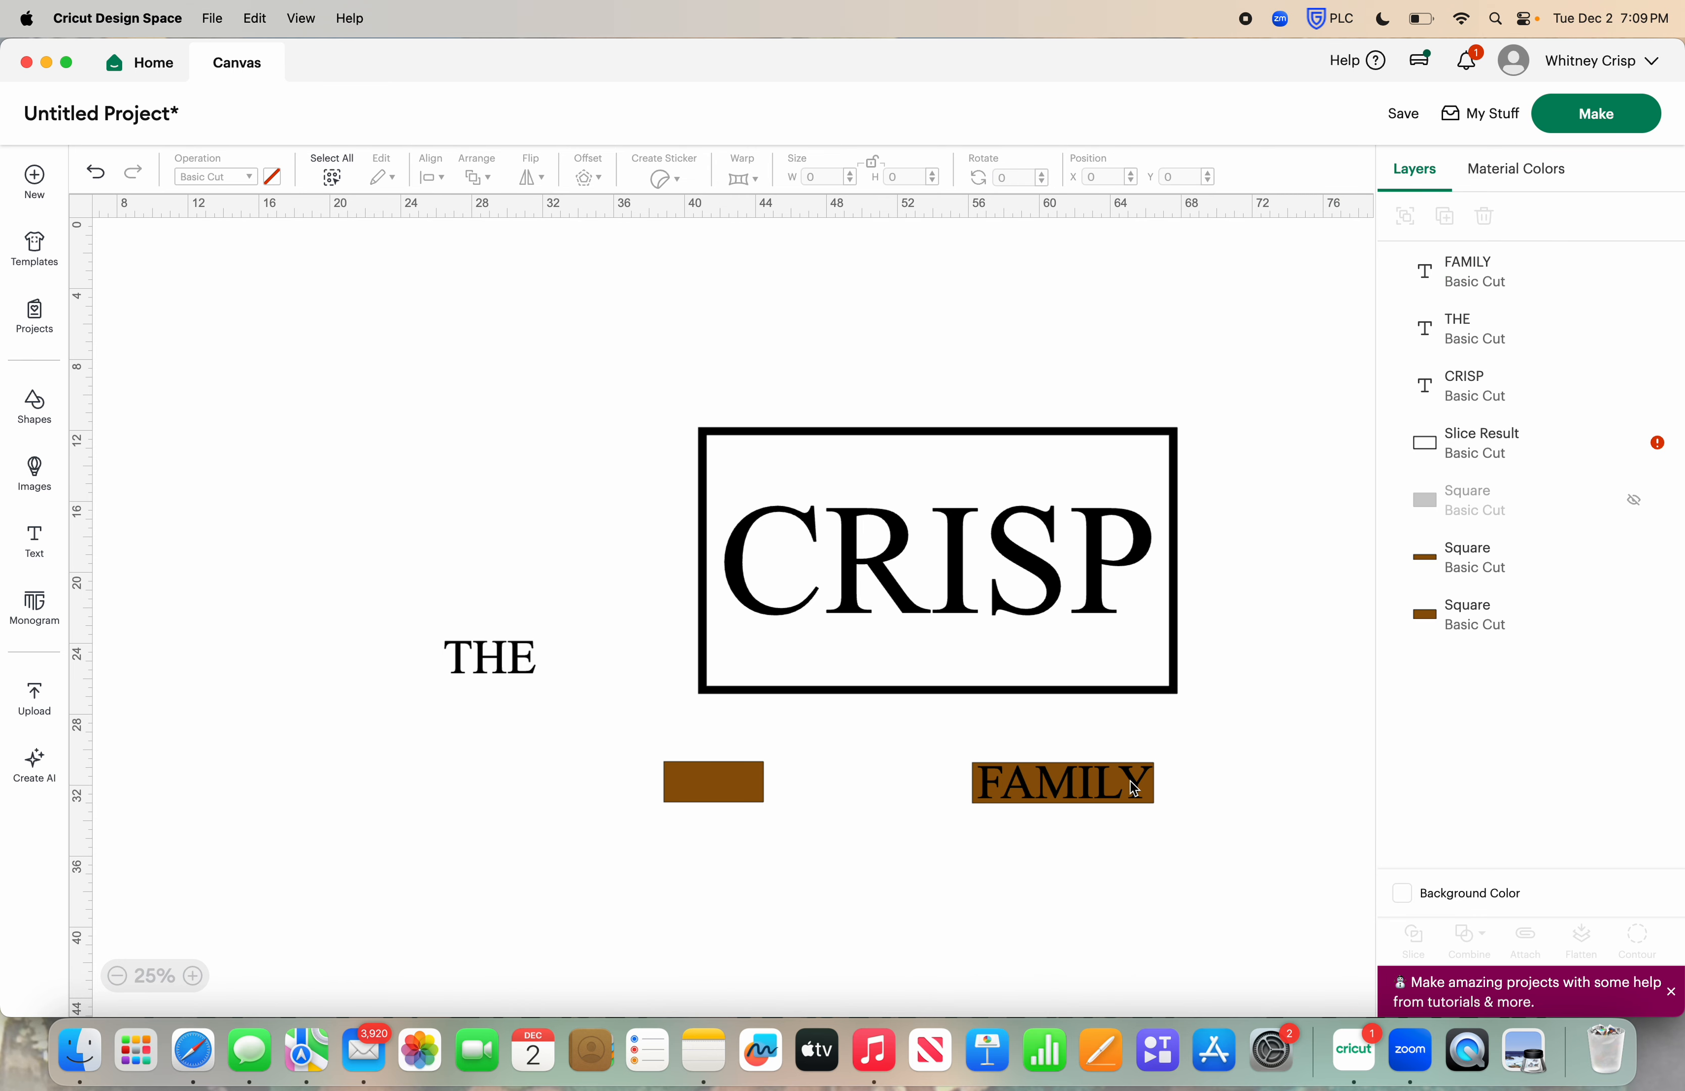
# Move the word FAMILY aside and place its brown rectangle over the frame's lower edge near the right end
pyautogui.moveTo(1090, 792); pyautogui.dragTo(917, 830)
pyautogui.click(1108, 791)
pyautogui.moveTo(1108, 791); pyautogui.dragTo(1099, 697)
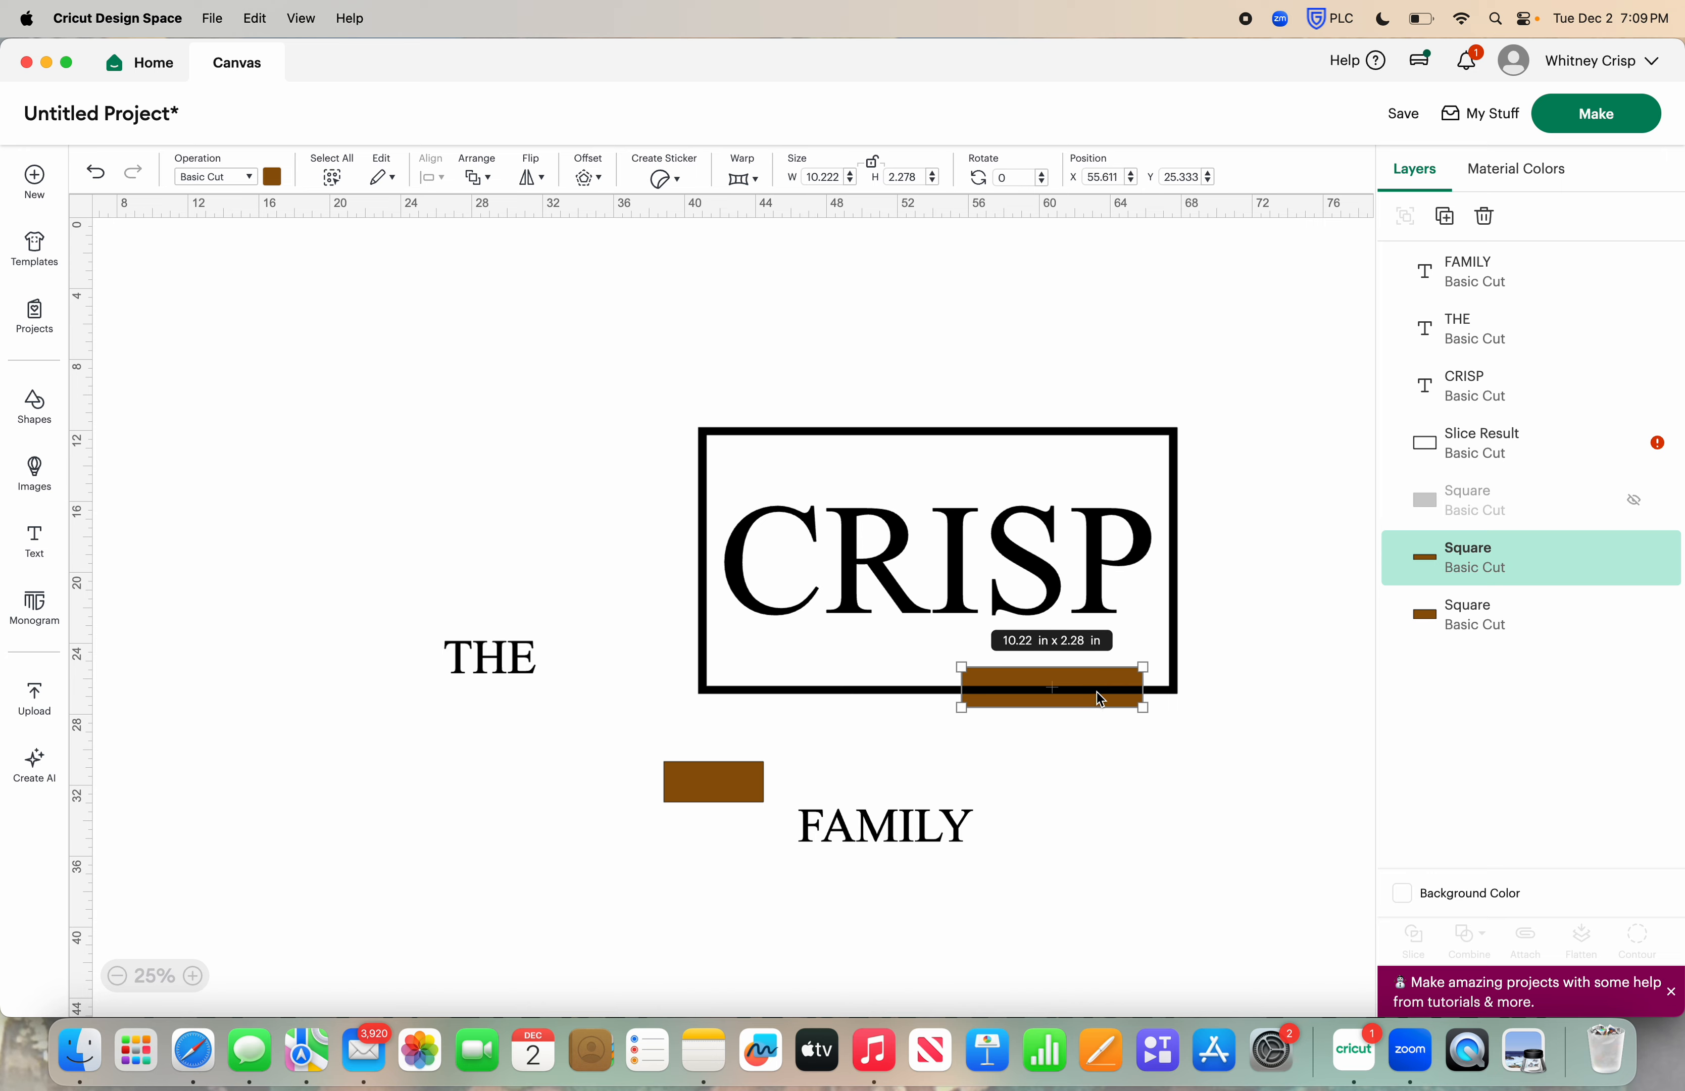
pyautogui.click(1113, 786)
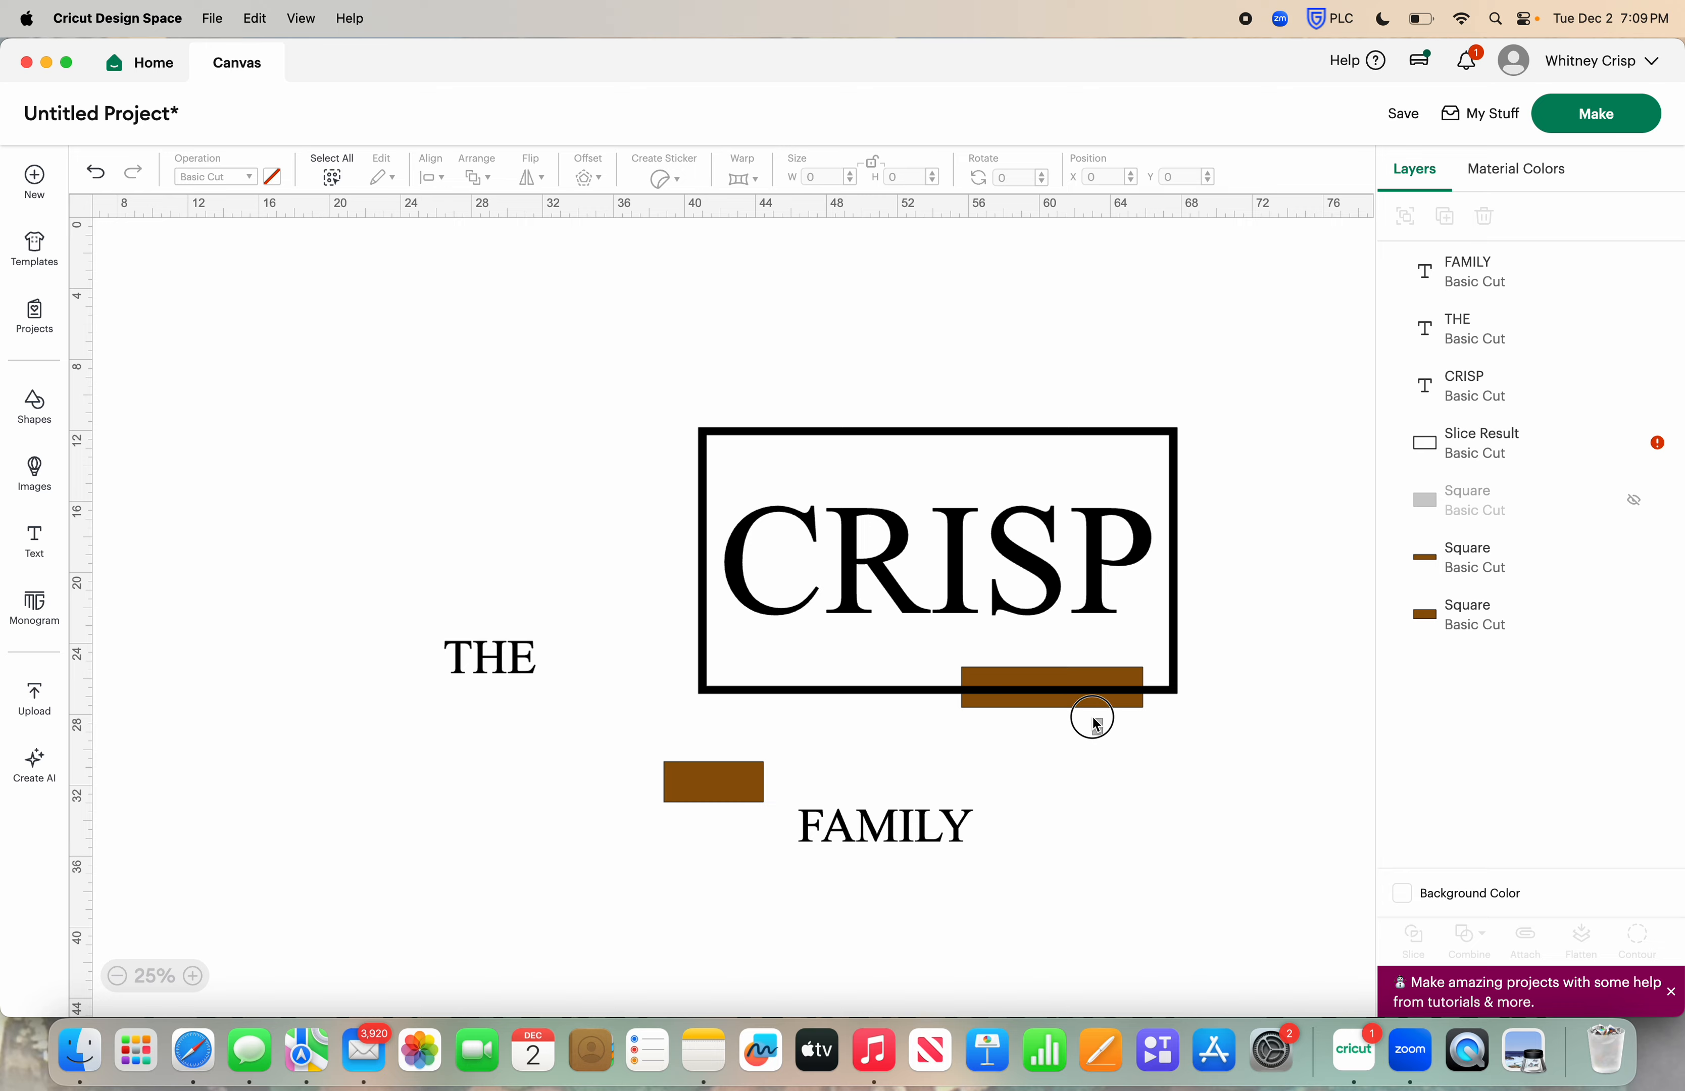
# Slice the black frame with the brown rectangle lying over its lower edge
pyautogui.click(1073, 690)
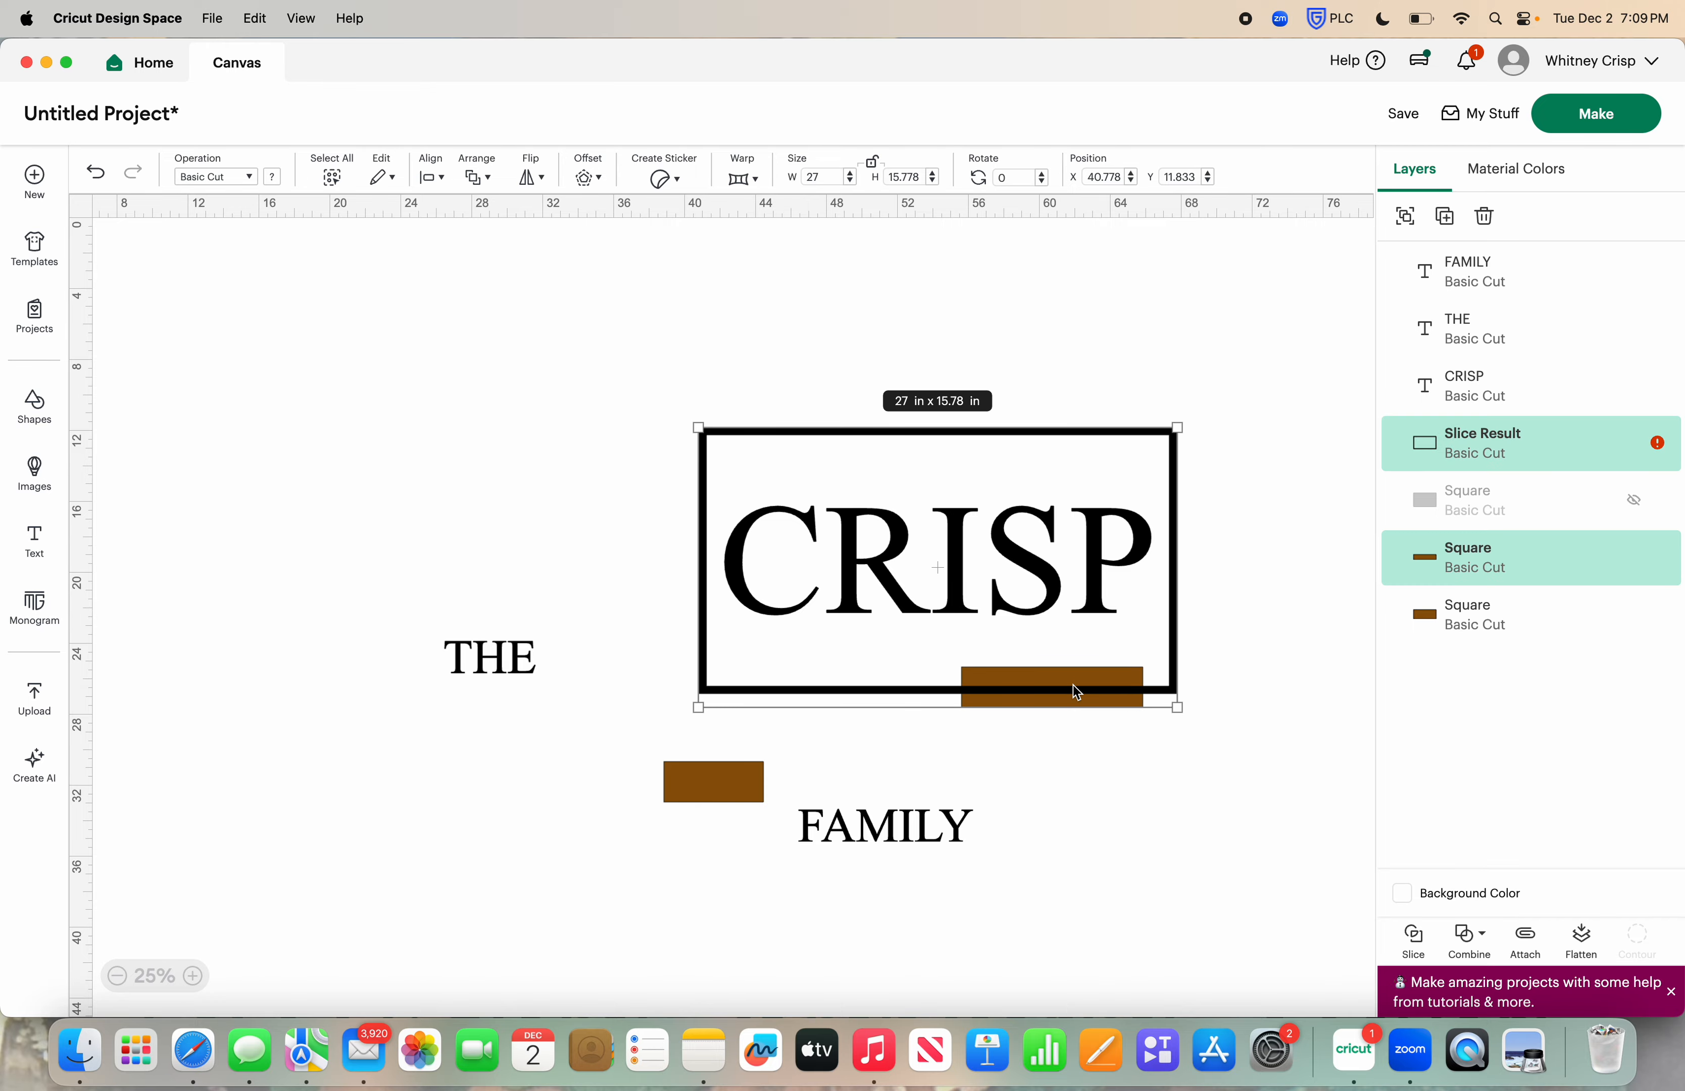
pyautogui.moveTo(1134, 747); pyautogui.dragTo(698, 324)
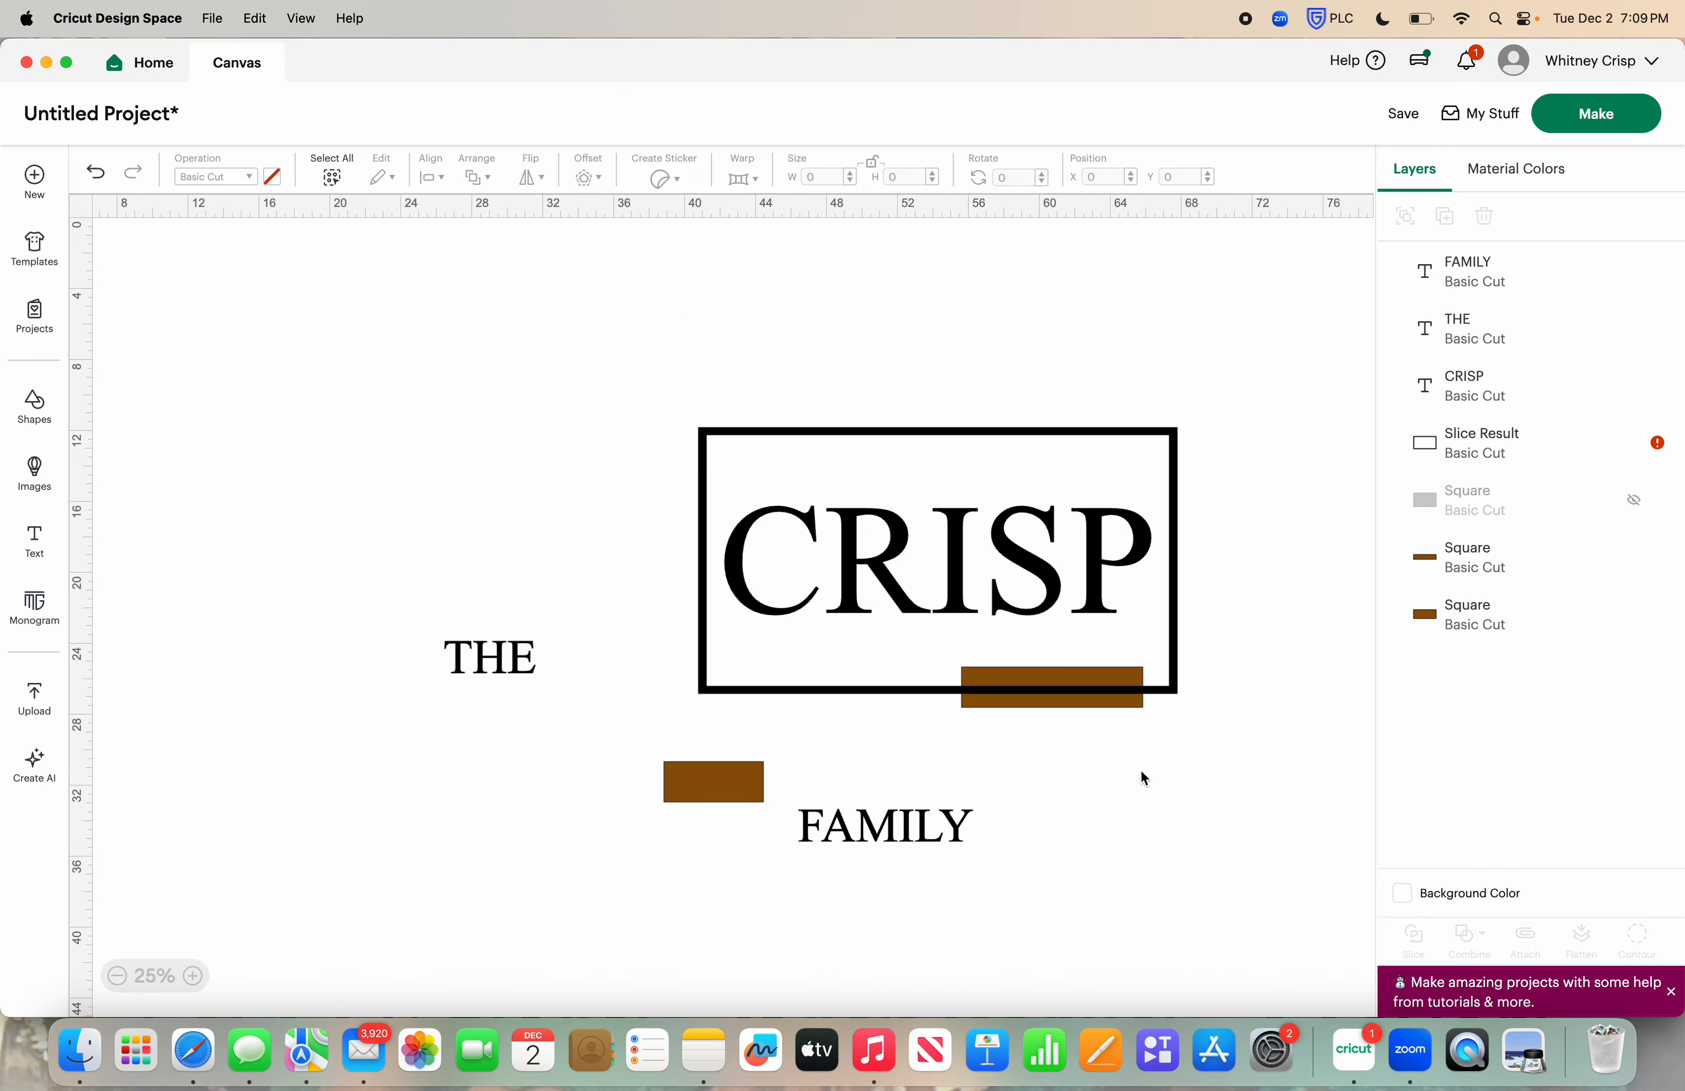
pyautogui.moveTo(1141, 761); pyautogui.dragTo(1073, 691)
pyautogui.click(1412, 940)
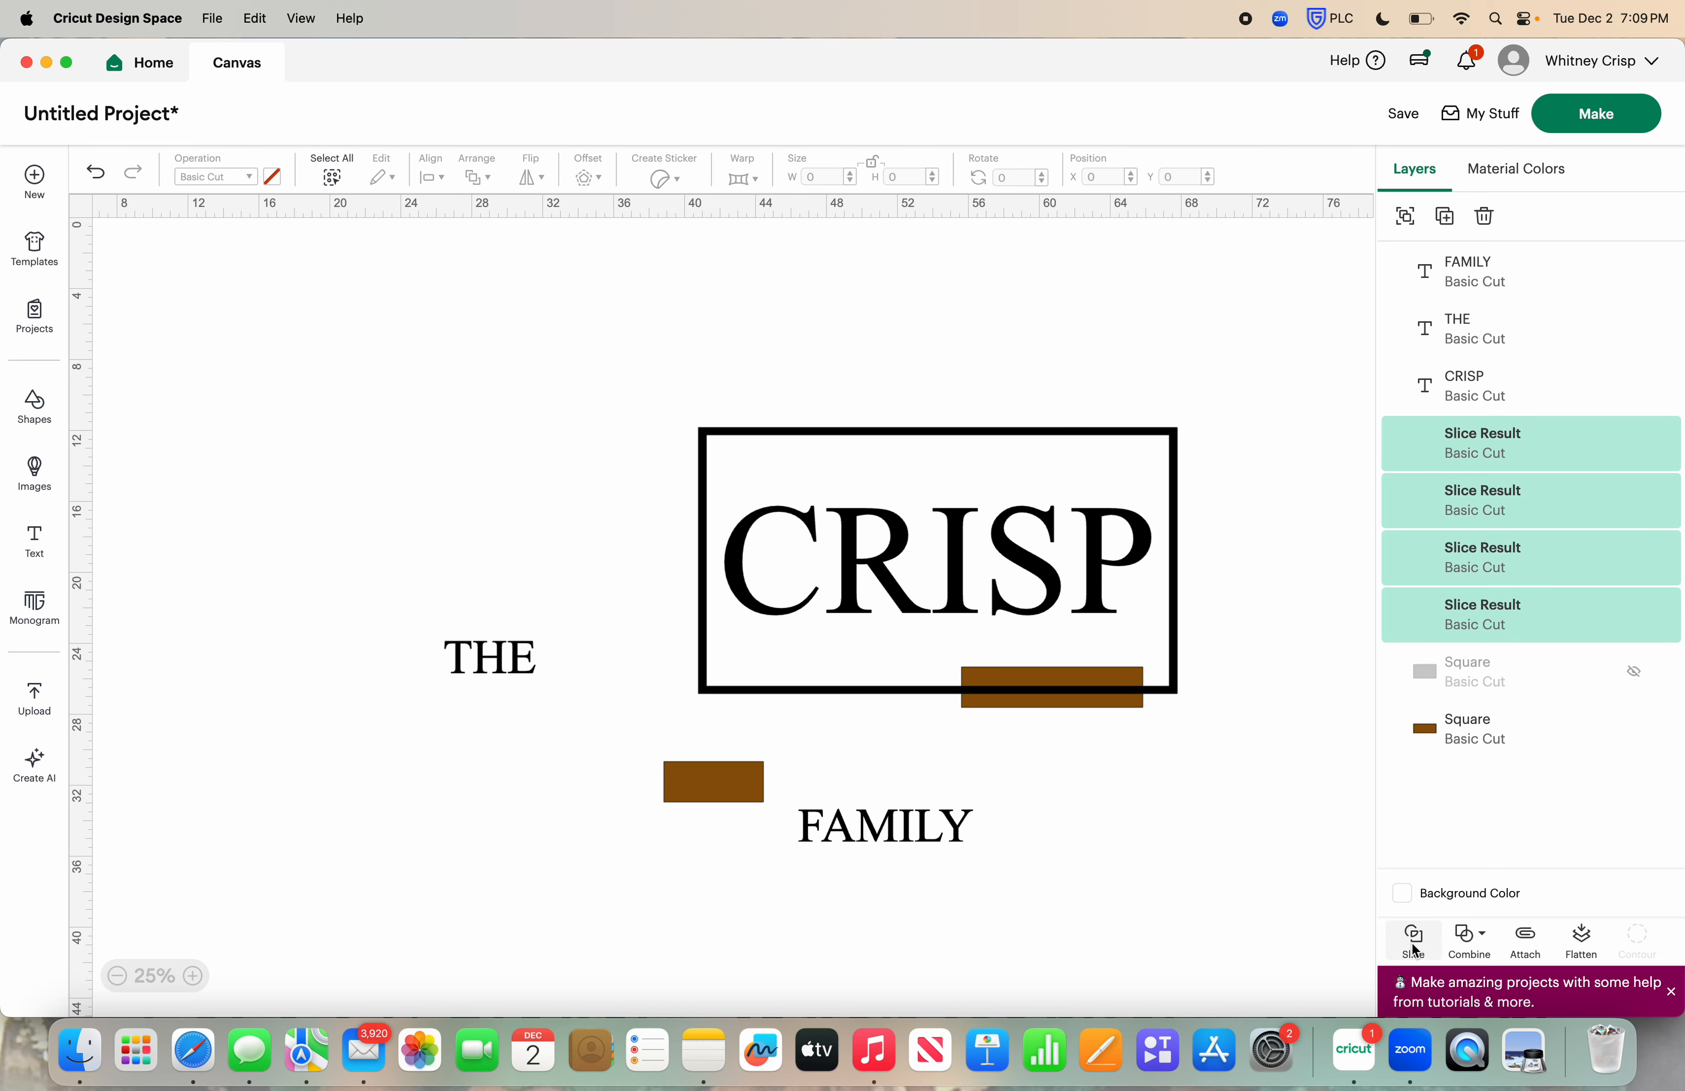
# Pull the three cut-out slice pieces away from the frame's lower edge and delete them
pyautogui.moveTo(1082, 702); pyautogui.dragTo(1116, 792)
pyautogui.click(1097, 696)
pyautogui.moveTo(1096, 695); pyautogui.dragTo(1130, 787)
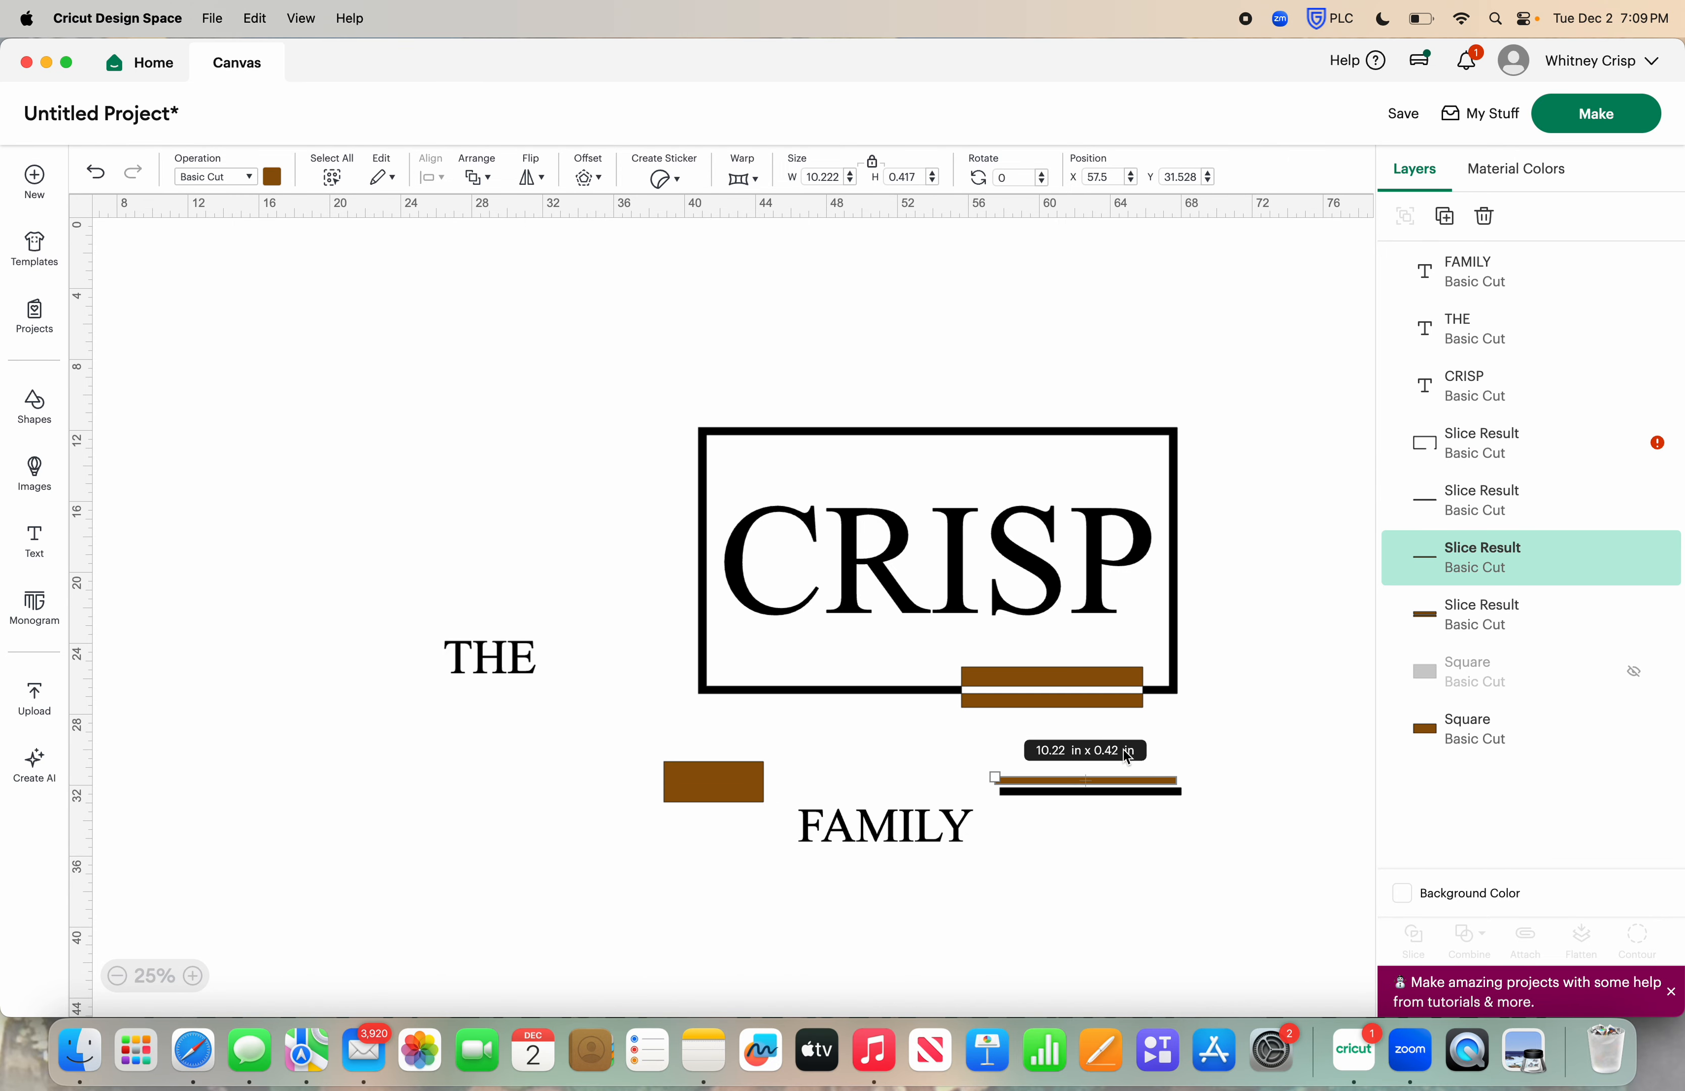
pyautogui.moveTo(1097, 708); pyautogui.dragTo(1129, 802)
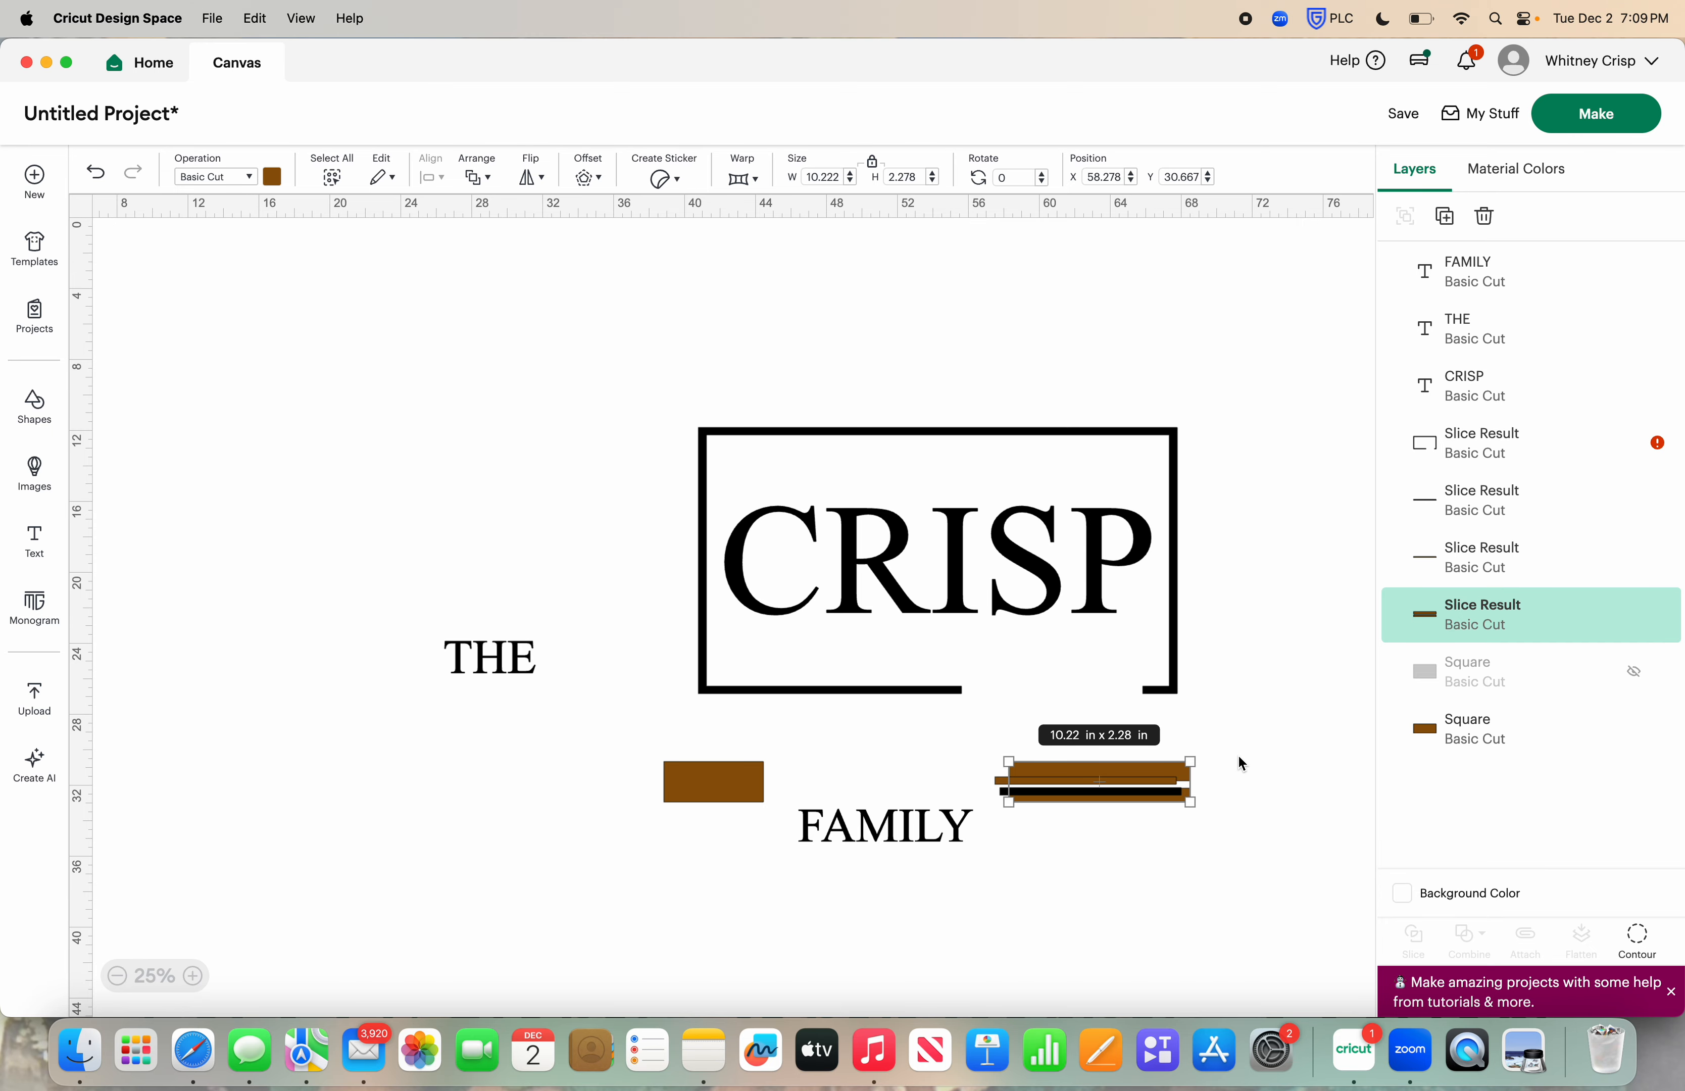
pyautogui.moveTo(1240, 741); pyautogui.dragTo(1123, 839)
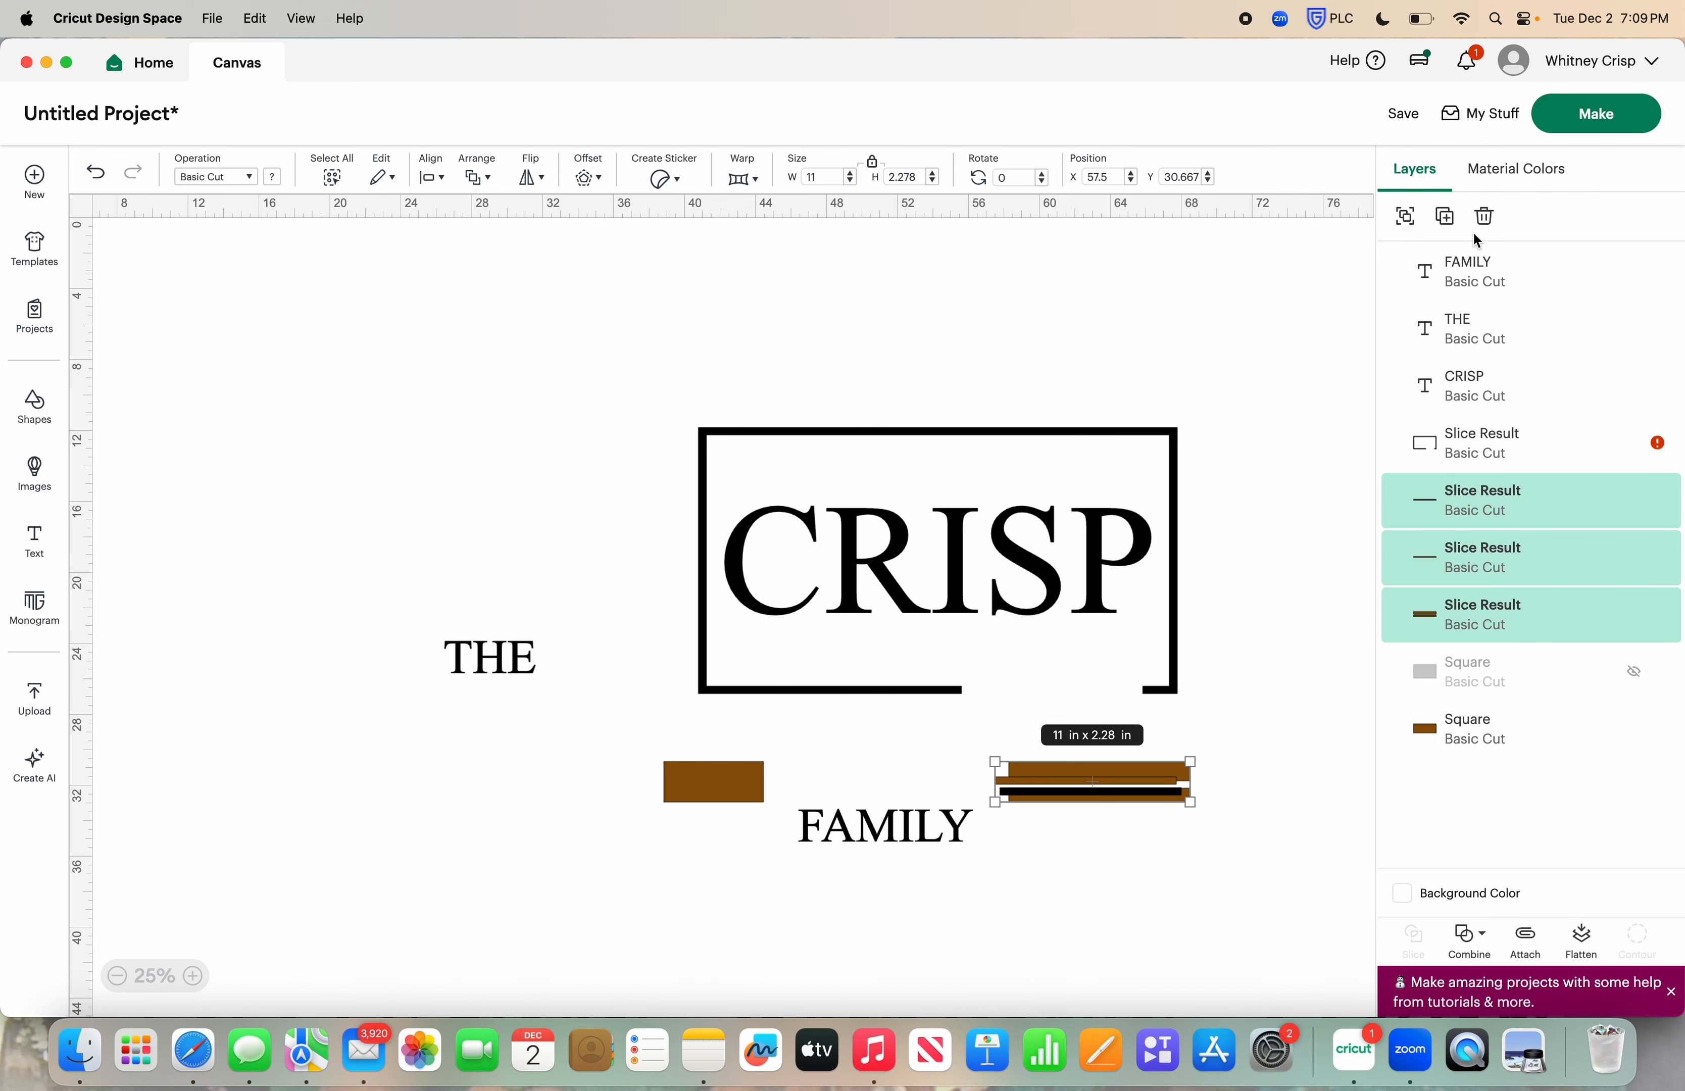
pyautogui.click(1484, 216)
# Place the remaining small brown rectangle over the frame's upper edge near its left end
pyautogui.moveTo(726, 782); pyautogui.dragTo(800, 432)
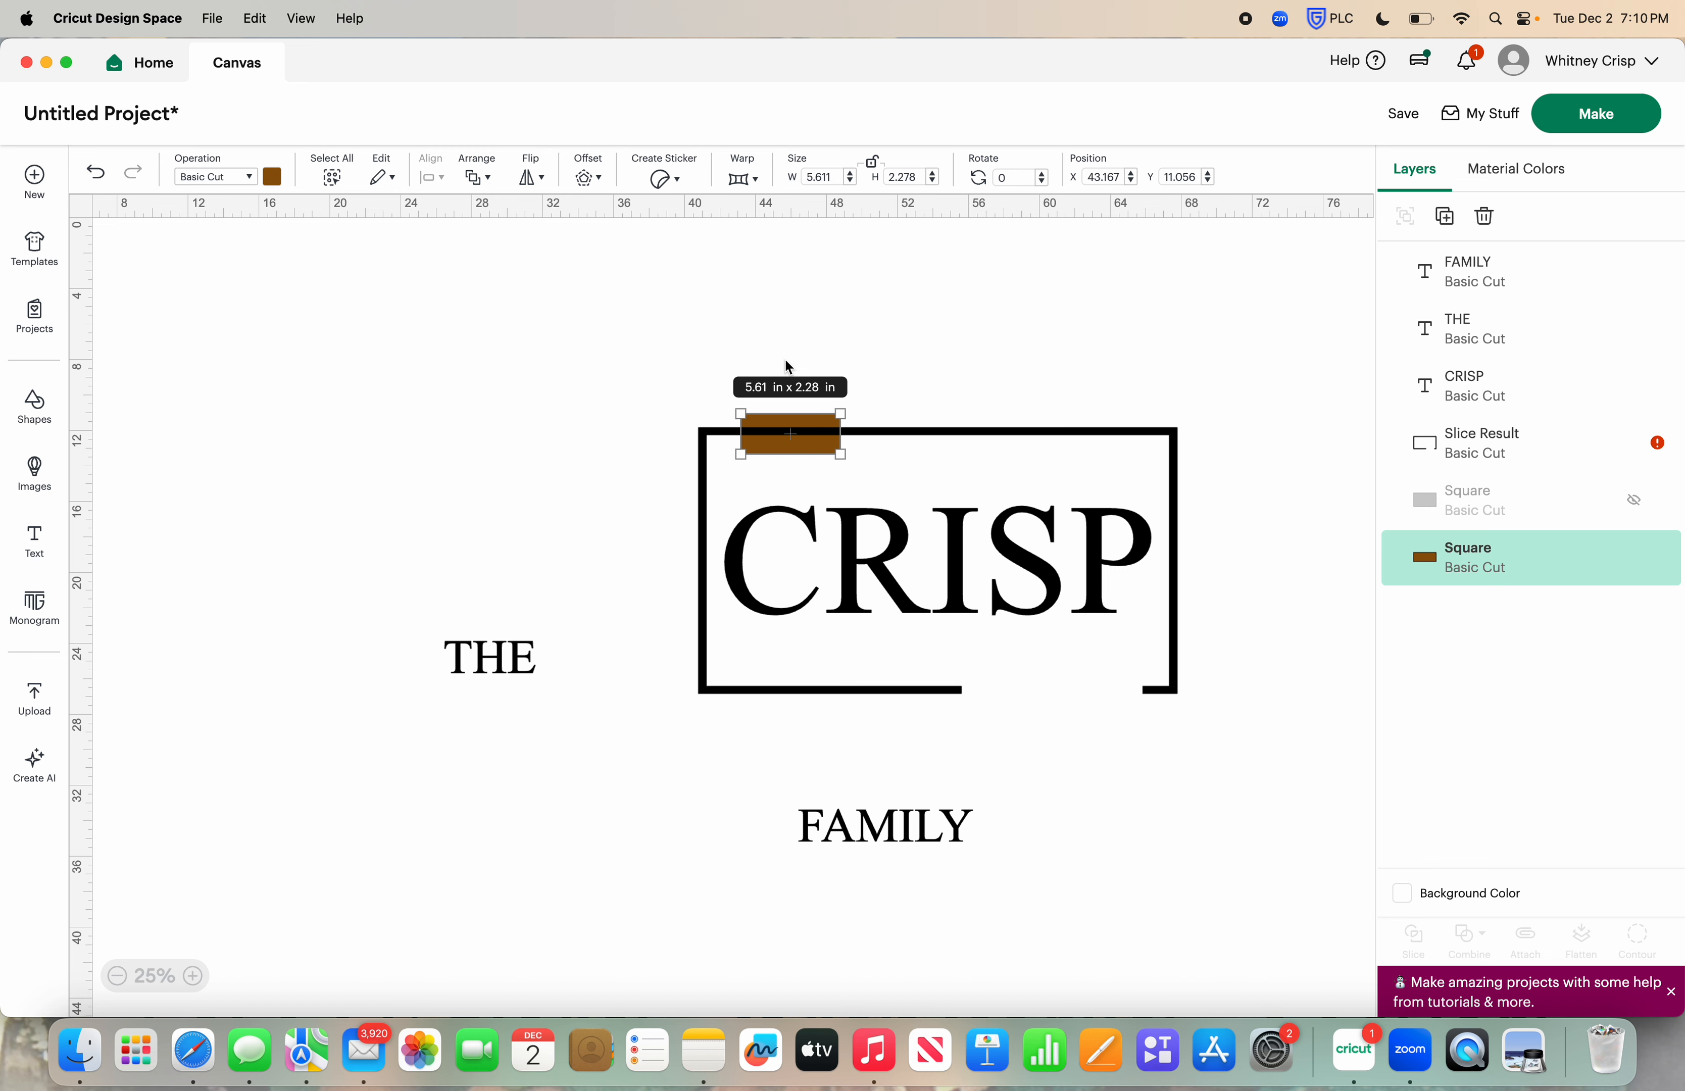
# Slice the black frame with the brown rectangle lying over its upper edge near the left end
pyautogui.moveTo(784, 352); pyautogui.dragTo(805, 442)
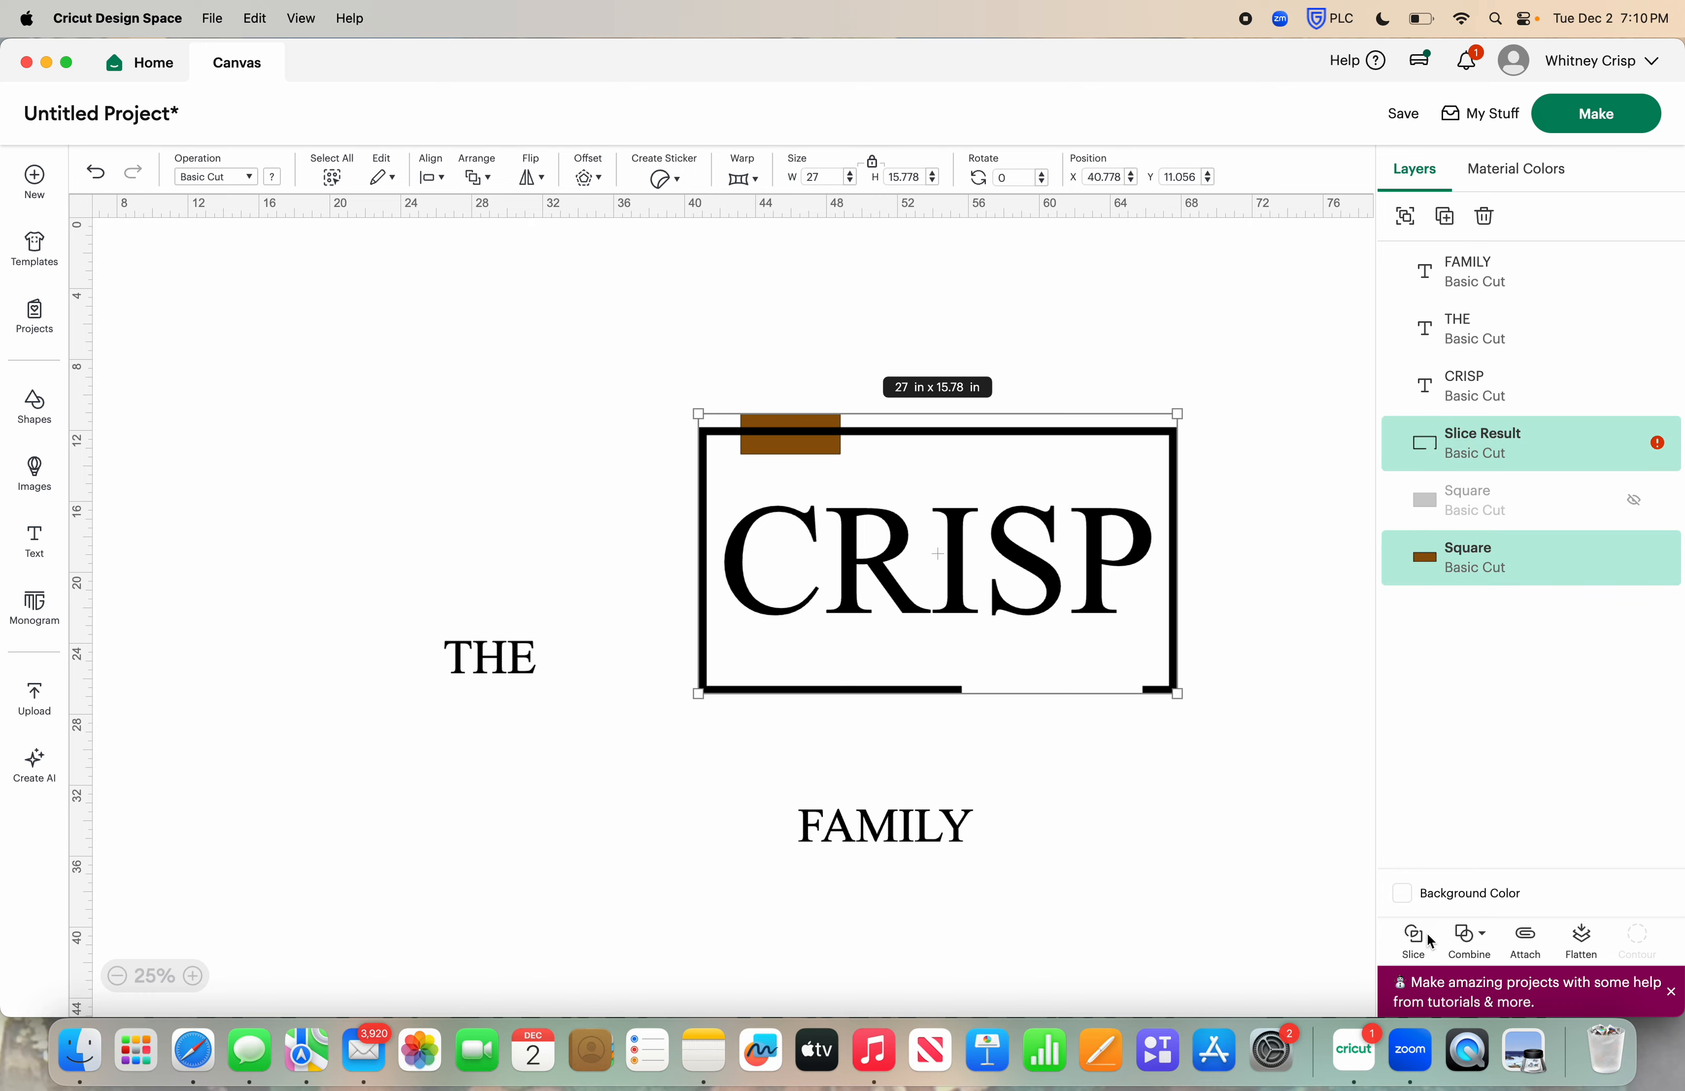
pyautogui.click(1413, 939)
pyautogui.click(825, 457)
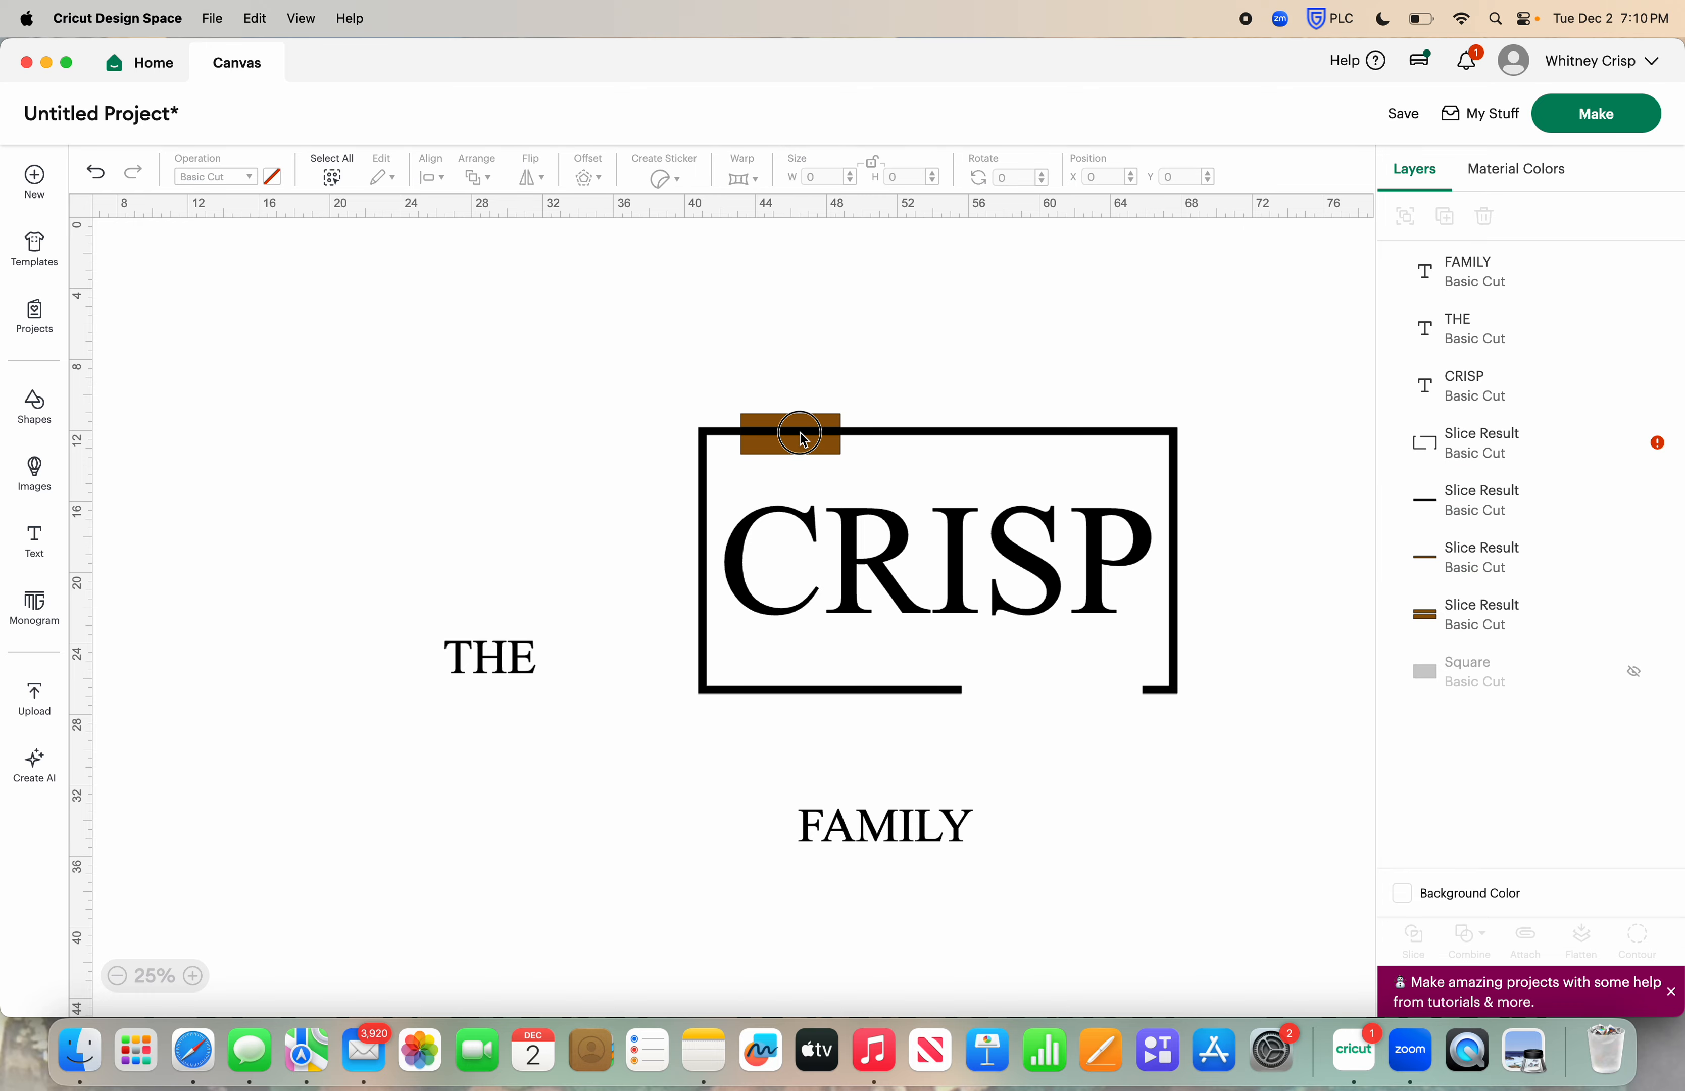
# Pull the three cut-out slice pieces away from the frame's upper edge and delete them
pyautogui.moveTo(802, 439); pyautogui.dragTo(804, 358)
pyautogui.moveTo(807, 436); pyautogui.dragTo(734, 395)
pyautogui.click(866, 323)
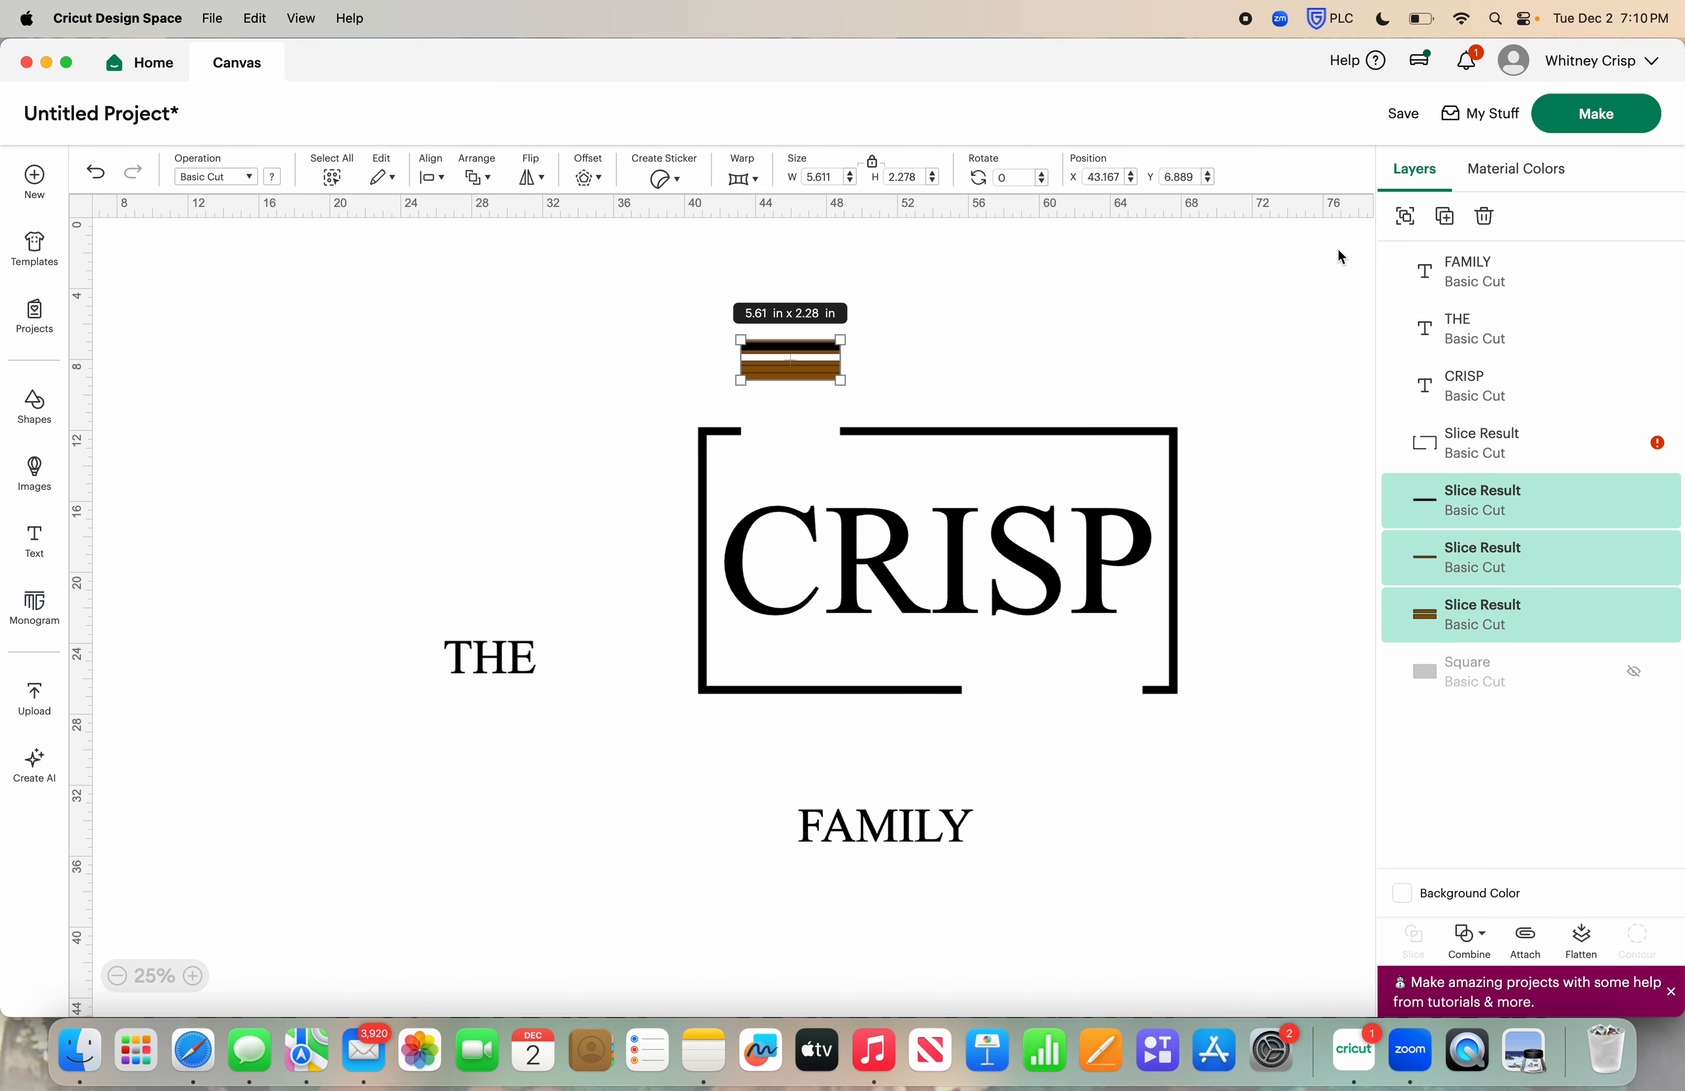
pyautogui.click(1486, 216)
# Move the word THE into the frame's upper gap and the word FAMILY into its lower gap
pyautogui.moveTo(480, 667); pyautogui.dragTo(778, 443)
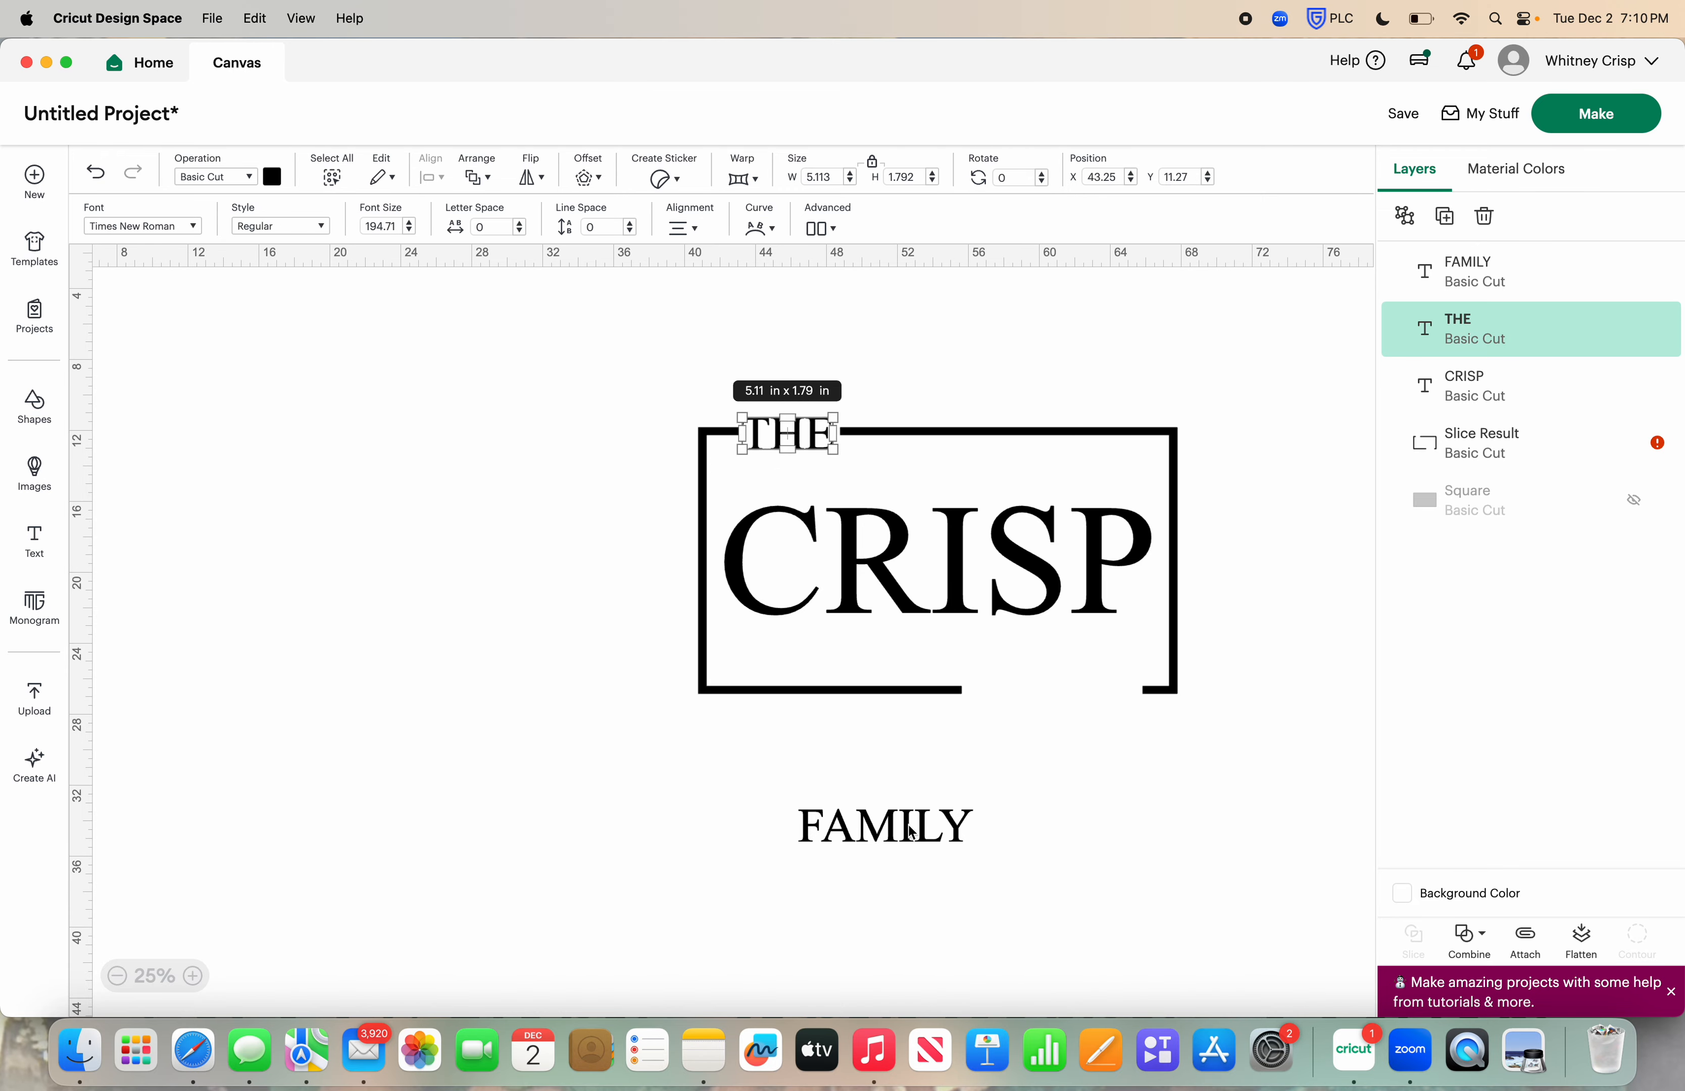
pyautogui.moveTo(912, 832); pyautogui.dragTo(1075, 696)
pyautogui.click(1065, 824)
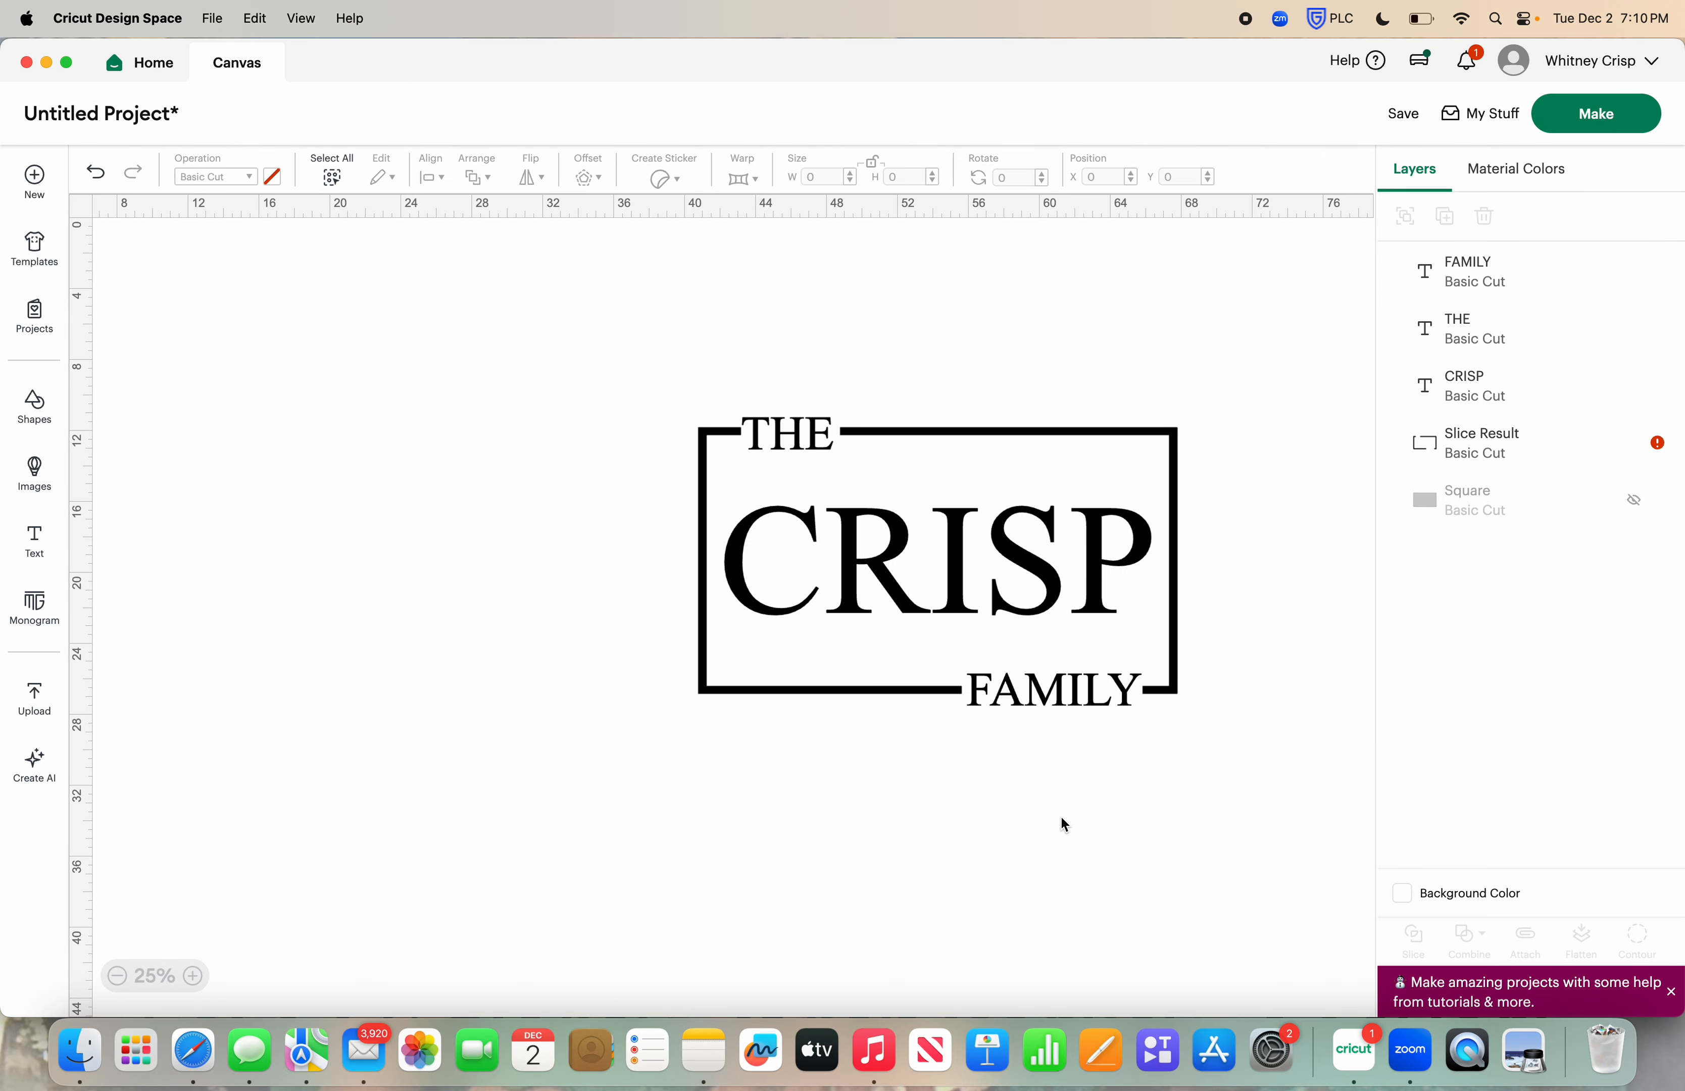
# Show the hidden brown doormat rectangle to check the layout against it, and hide it again
pyautogui.hscroll(1, 1065, 823)
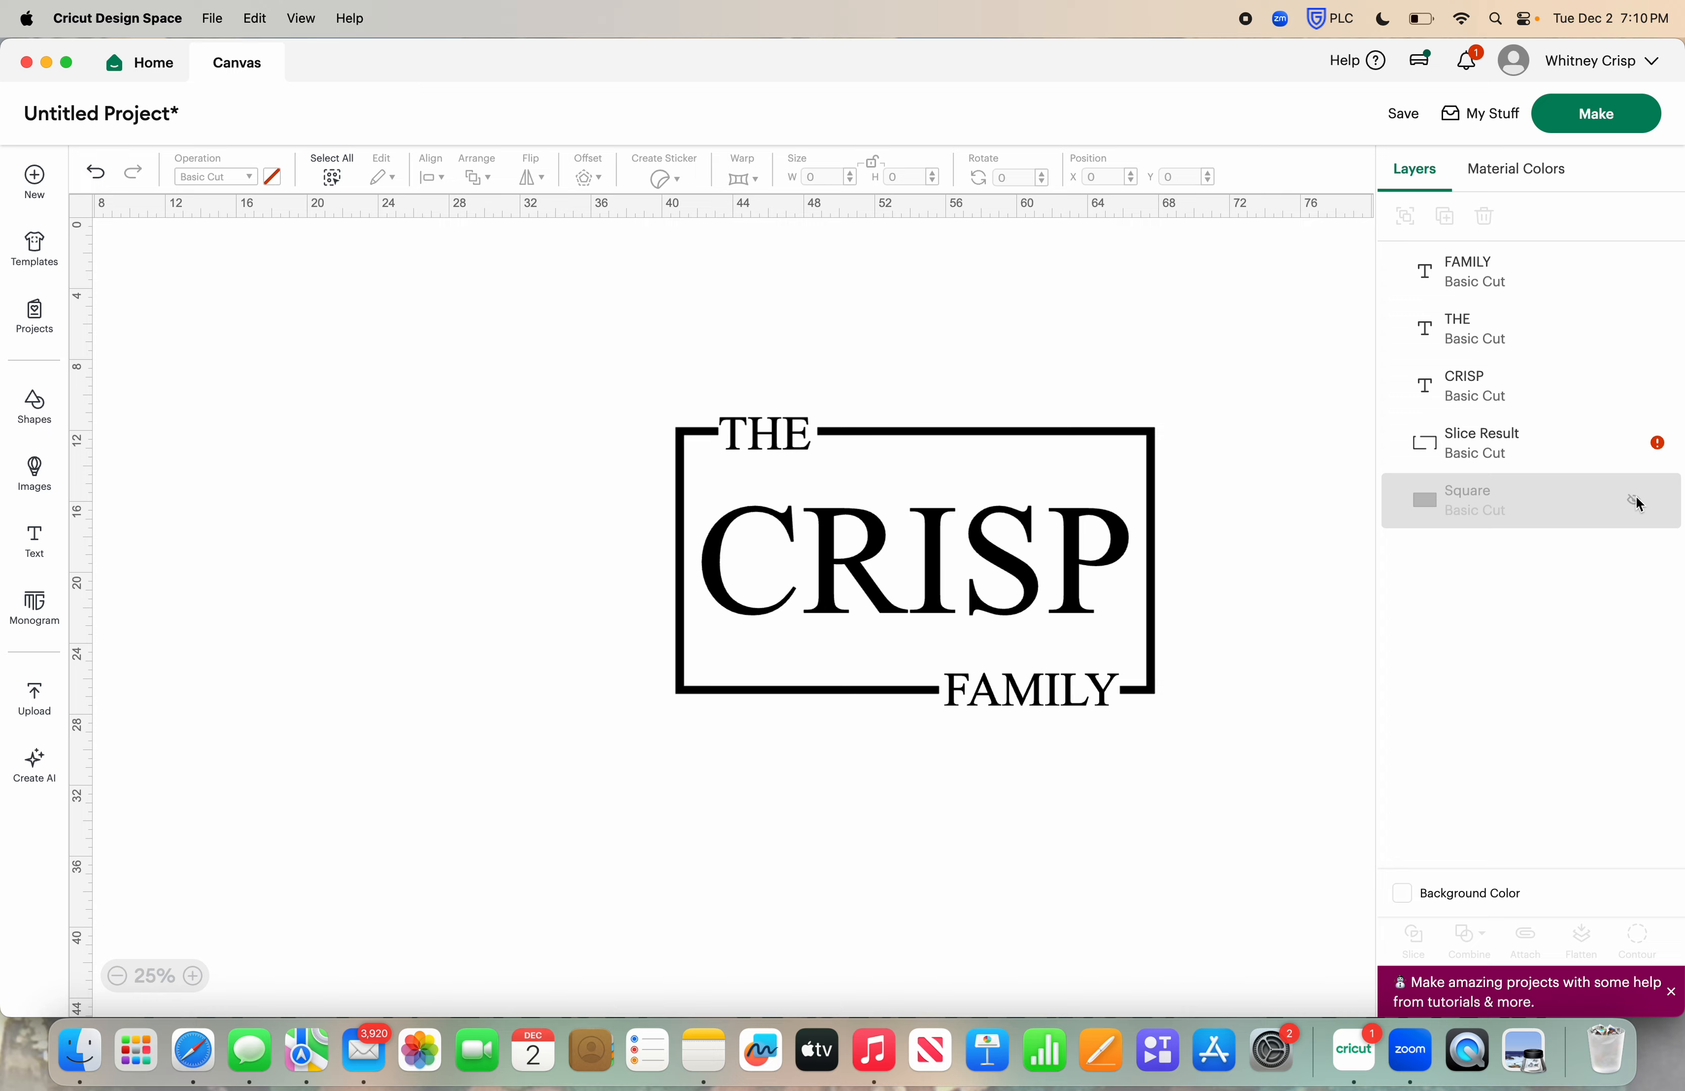
pyautogui.click(1635, 501)
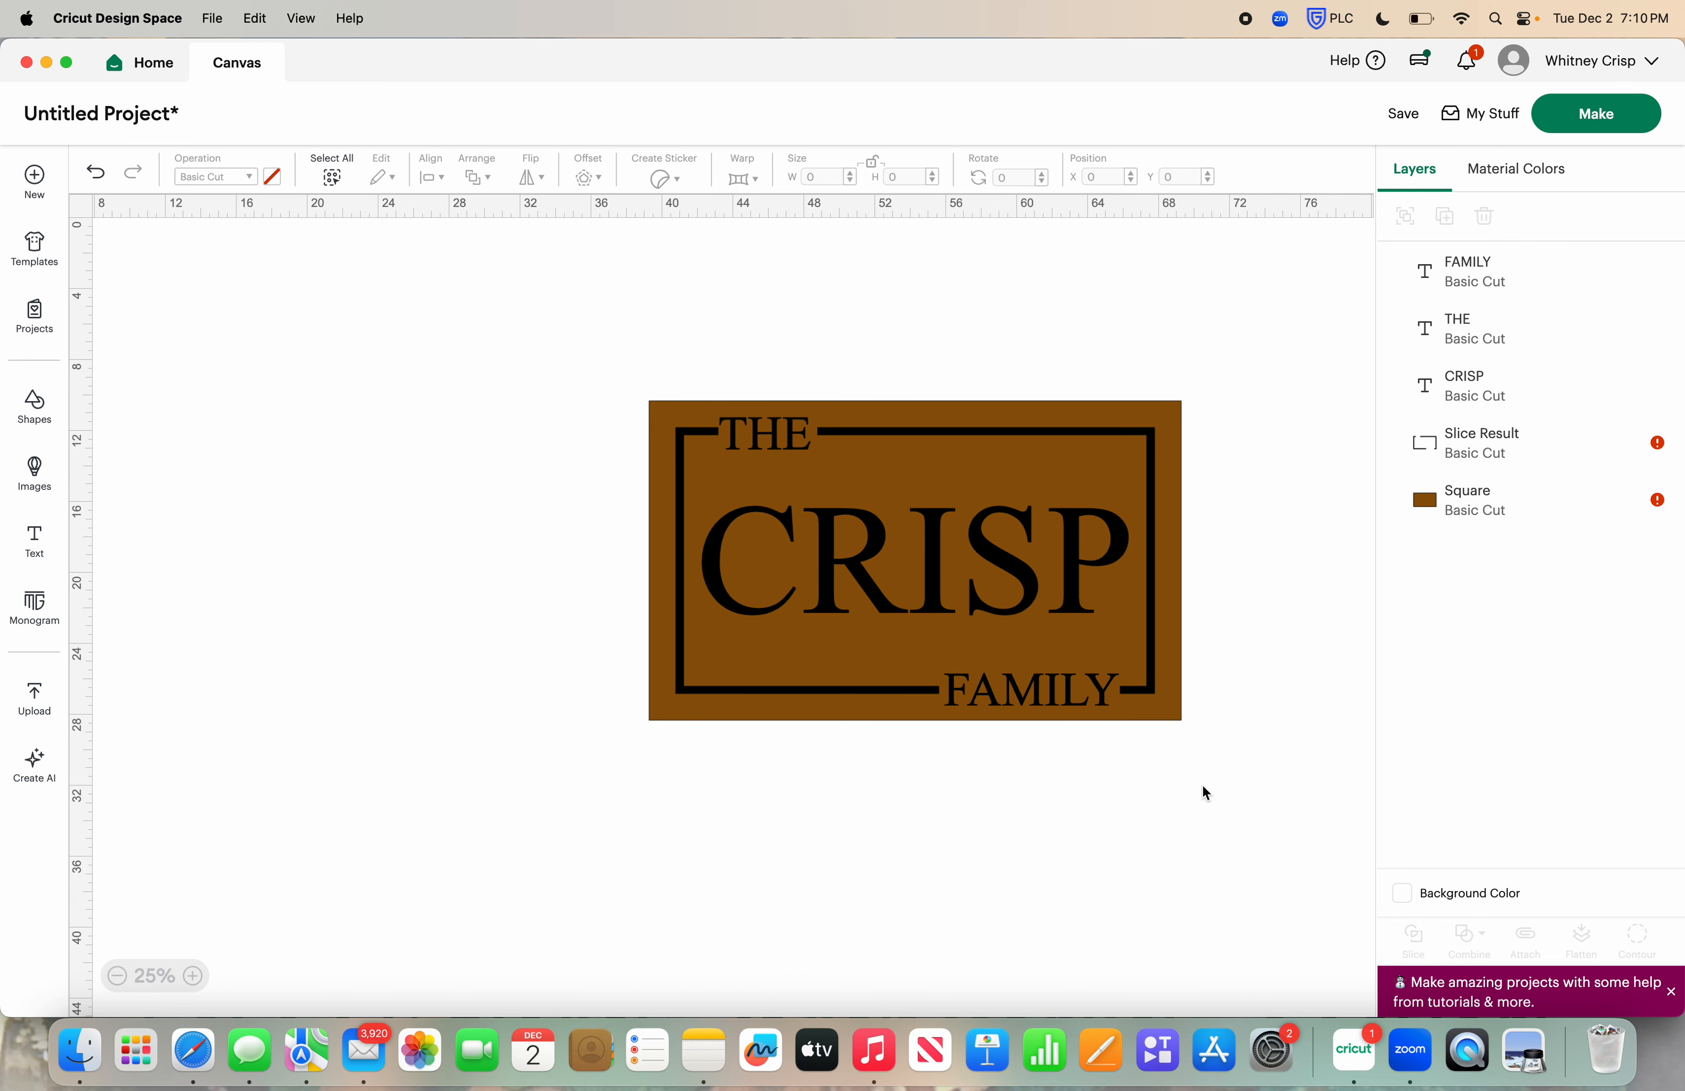
pyautogui.hscroll(5, 1203, 788)
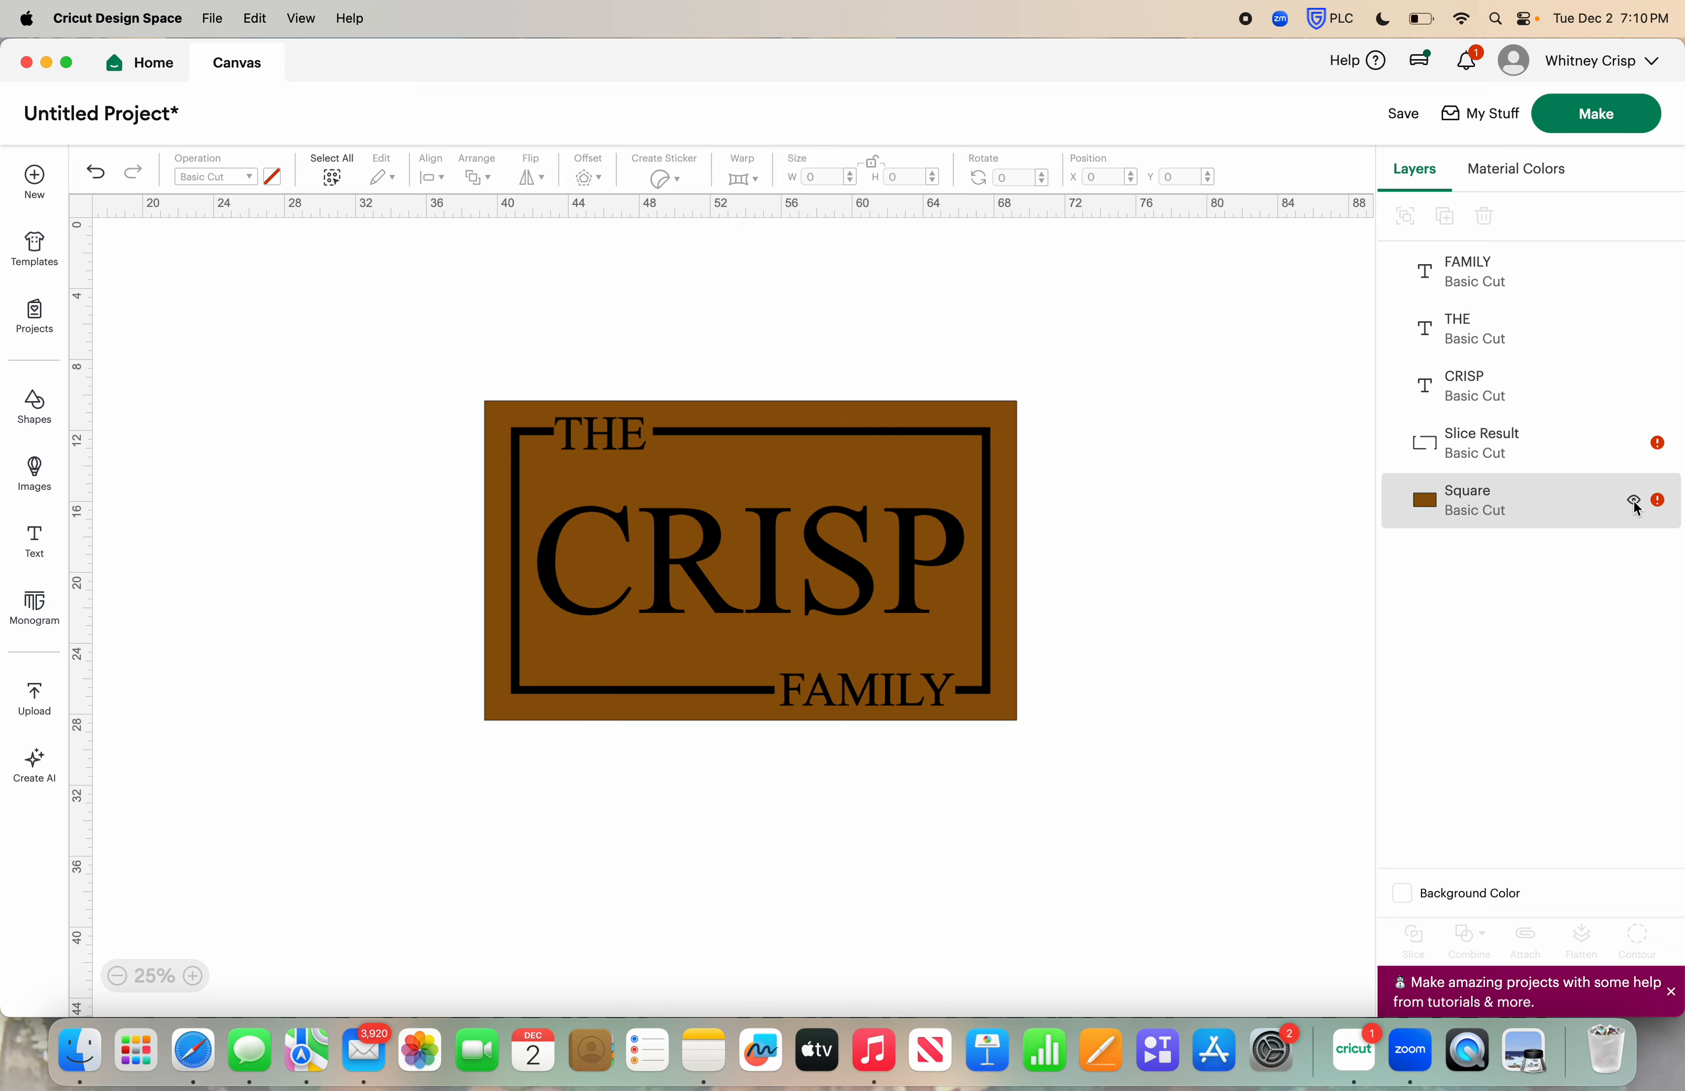
pyautogui.click(1634, 504)
# Weld the words THE and FAMILY, the surname and the black frame into one shape
pyautogui.moveTo(440, 345); pyautogui.dragTo(1091, 758)
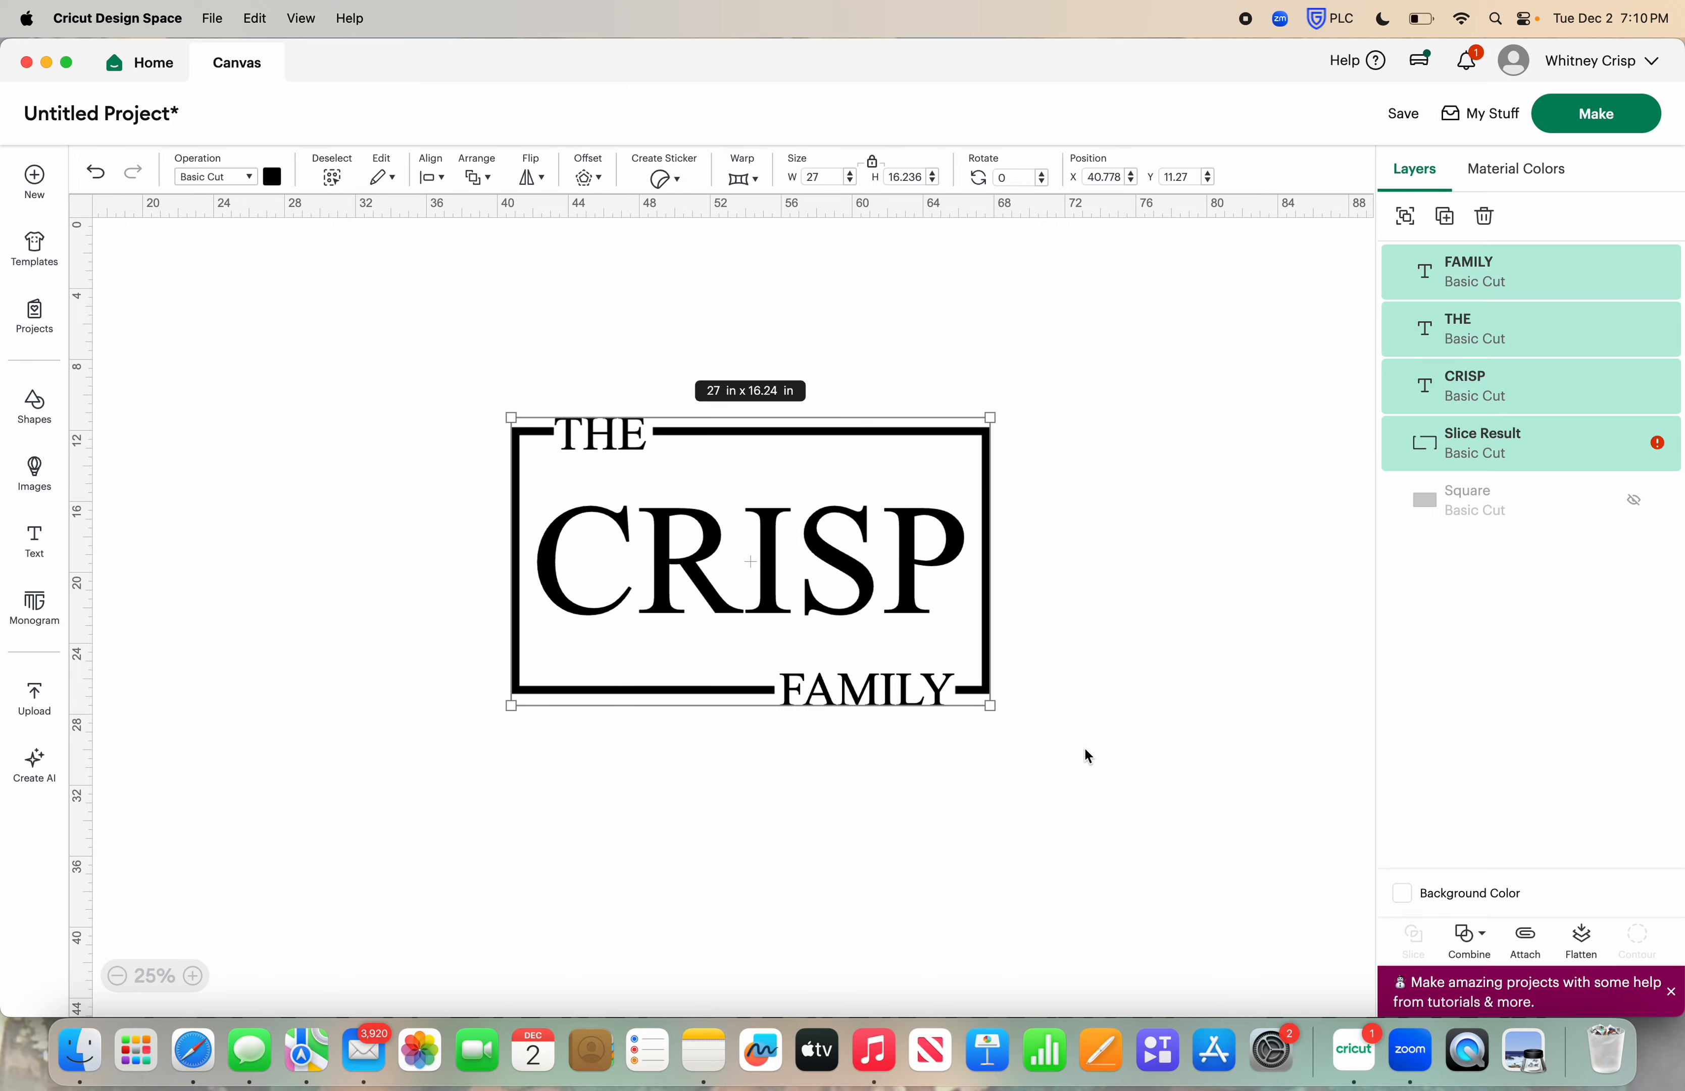
pyautogui.click(1473, 938)
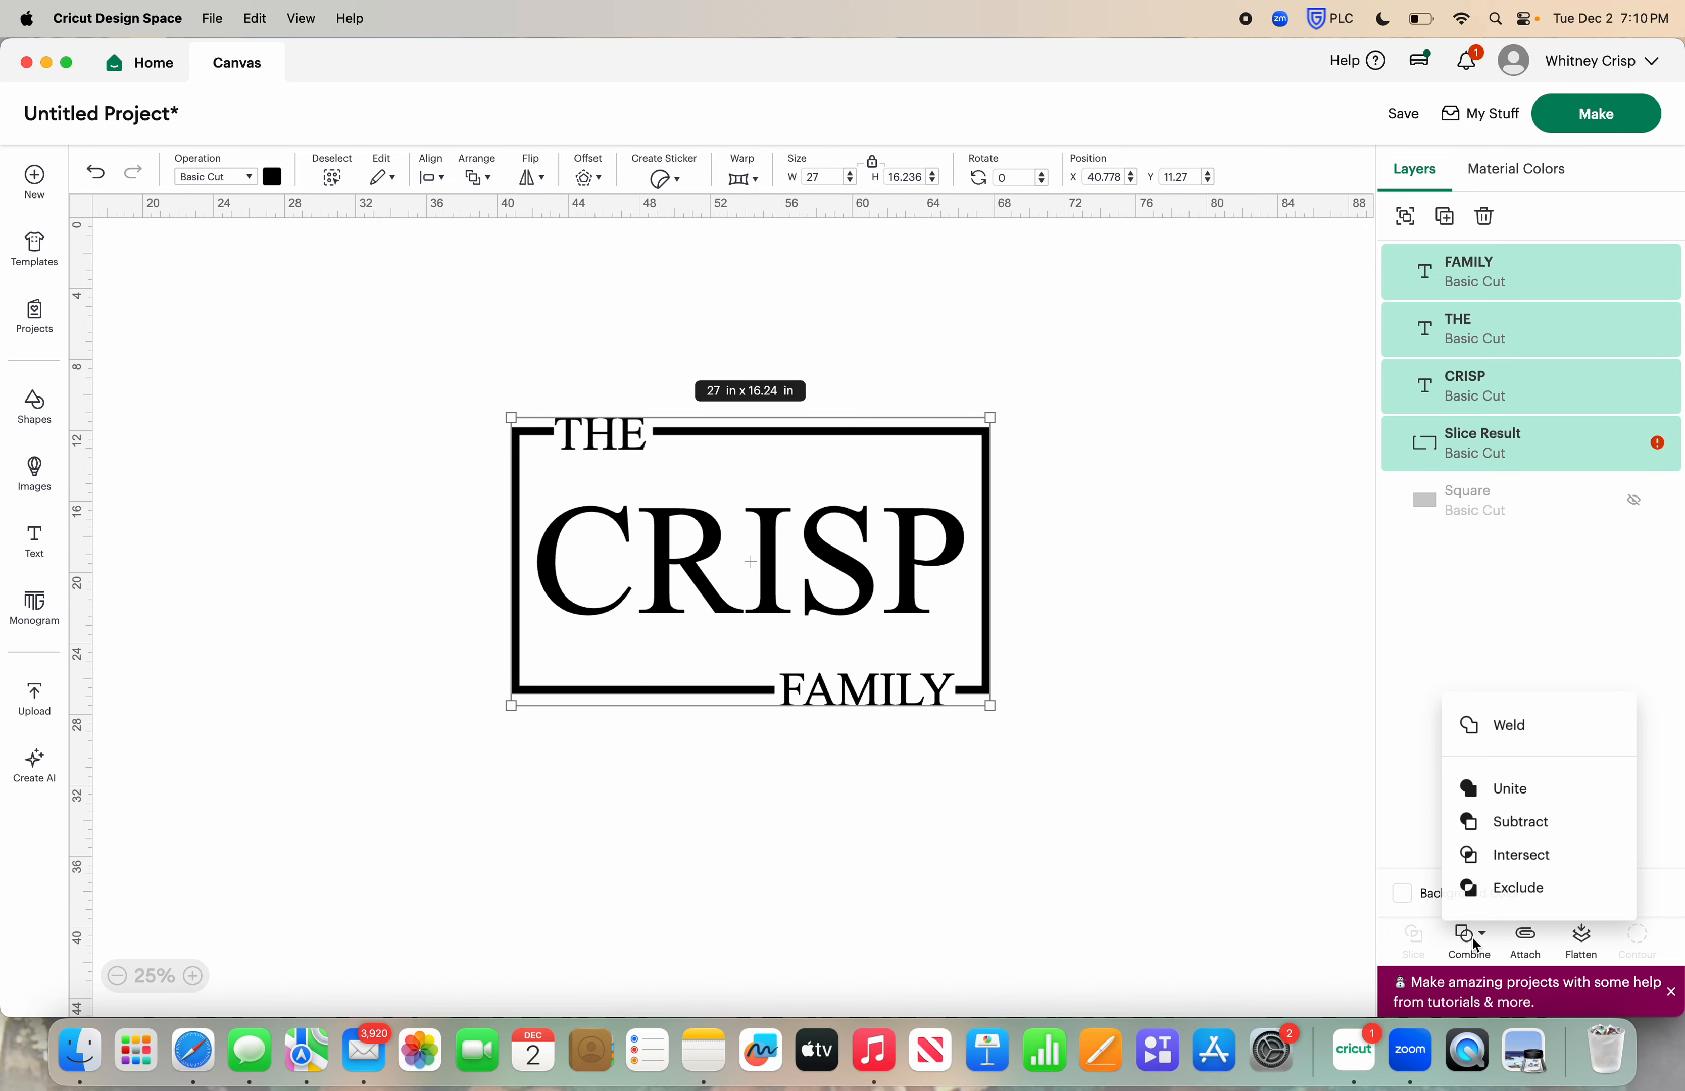
pyautogui.click(1527, 724)
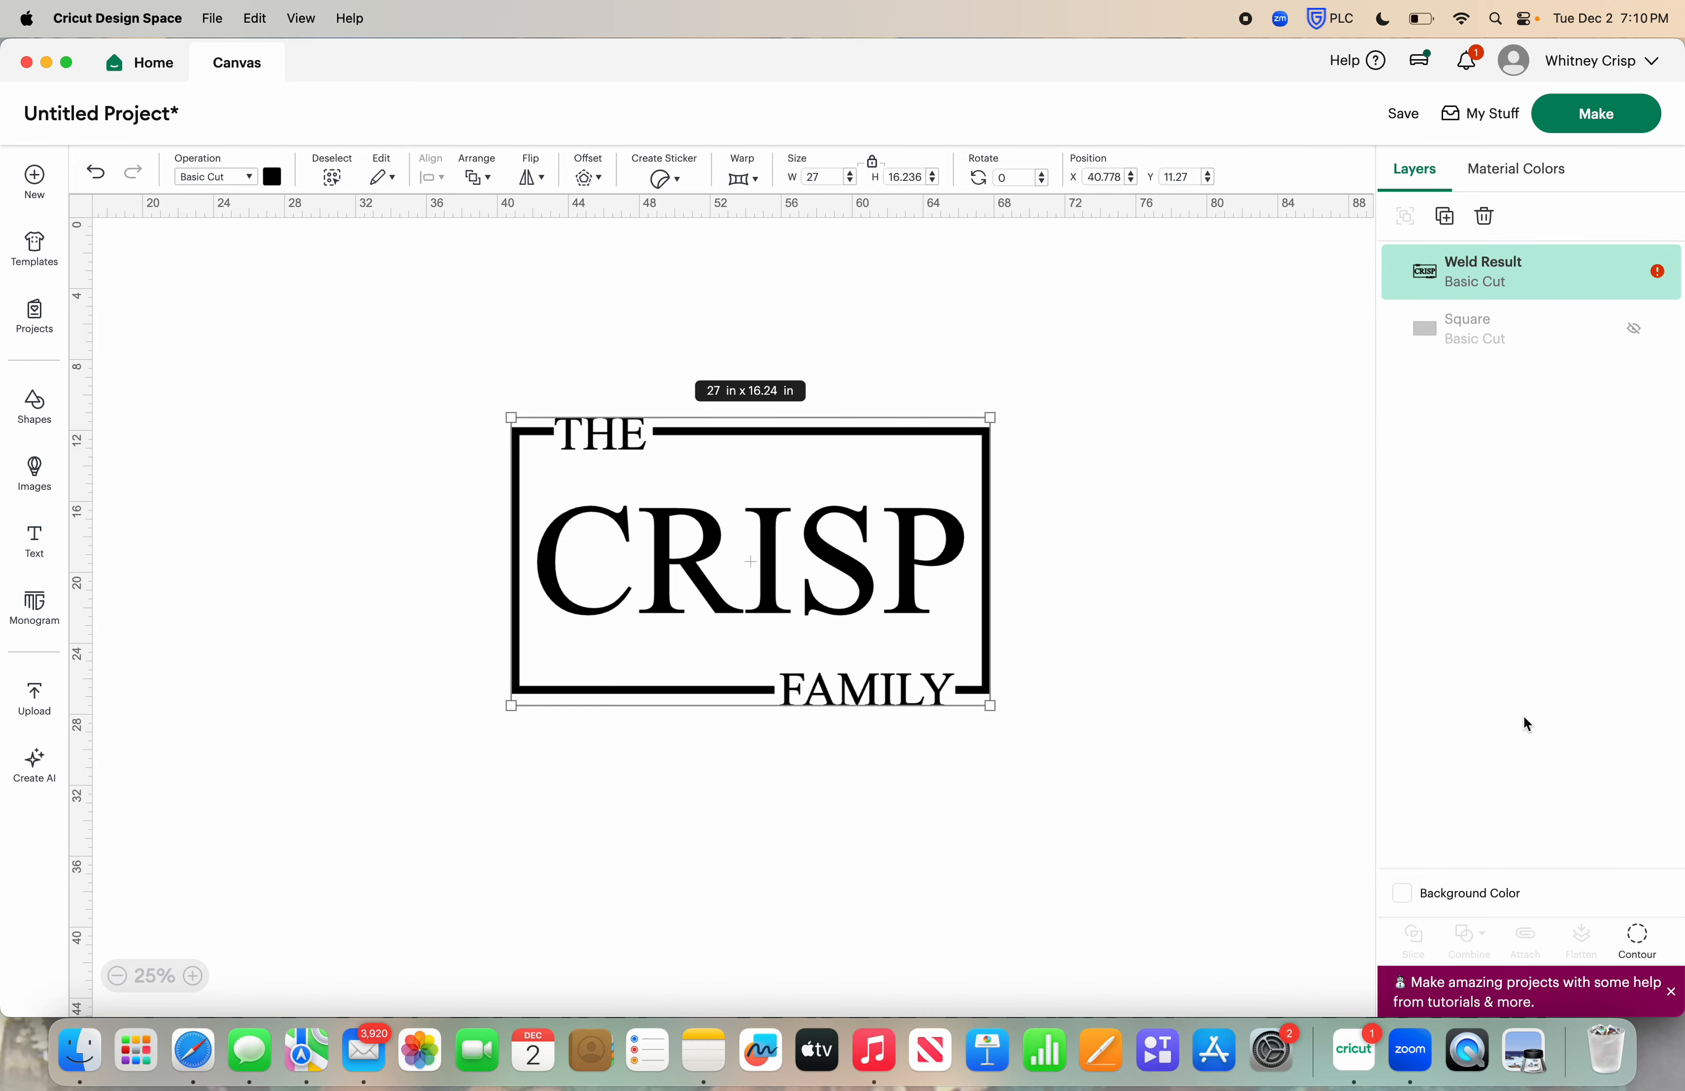
# Move the welded design slightly as one piece, move it a second time, and undo the second move
pyautogui.moveTo(816, 552); pyautogui.dragTo(860, 553)
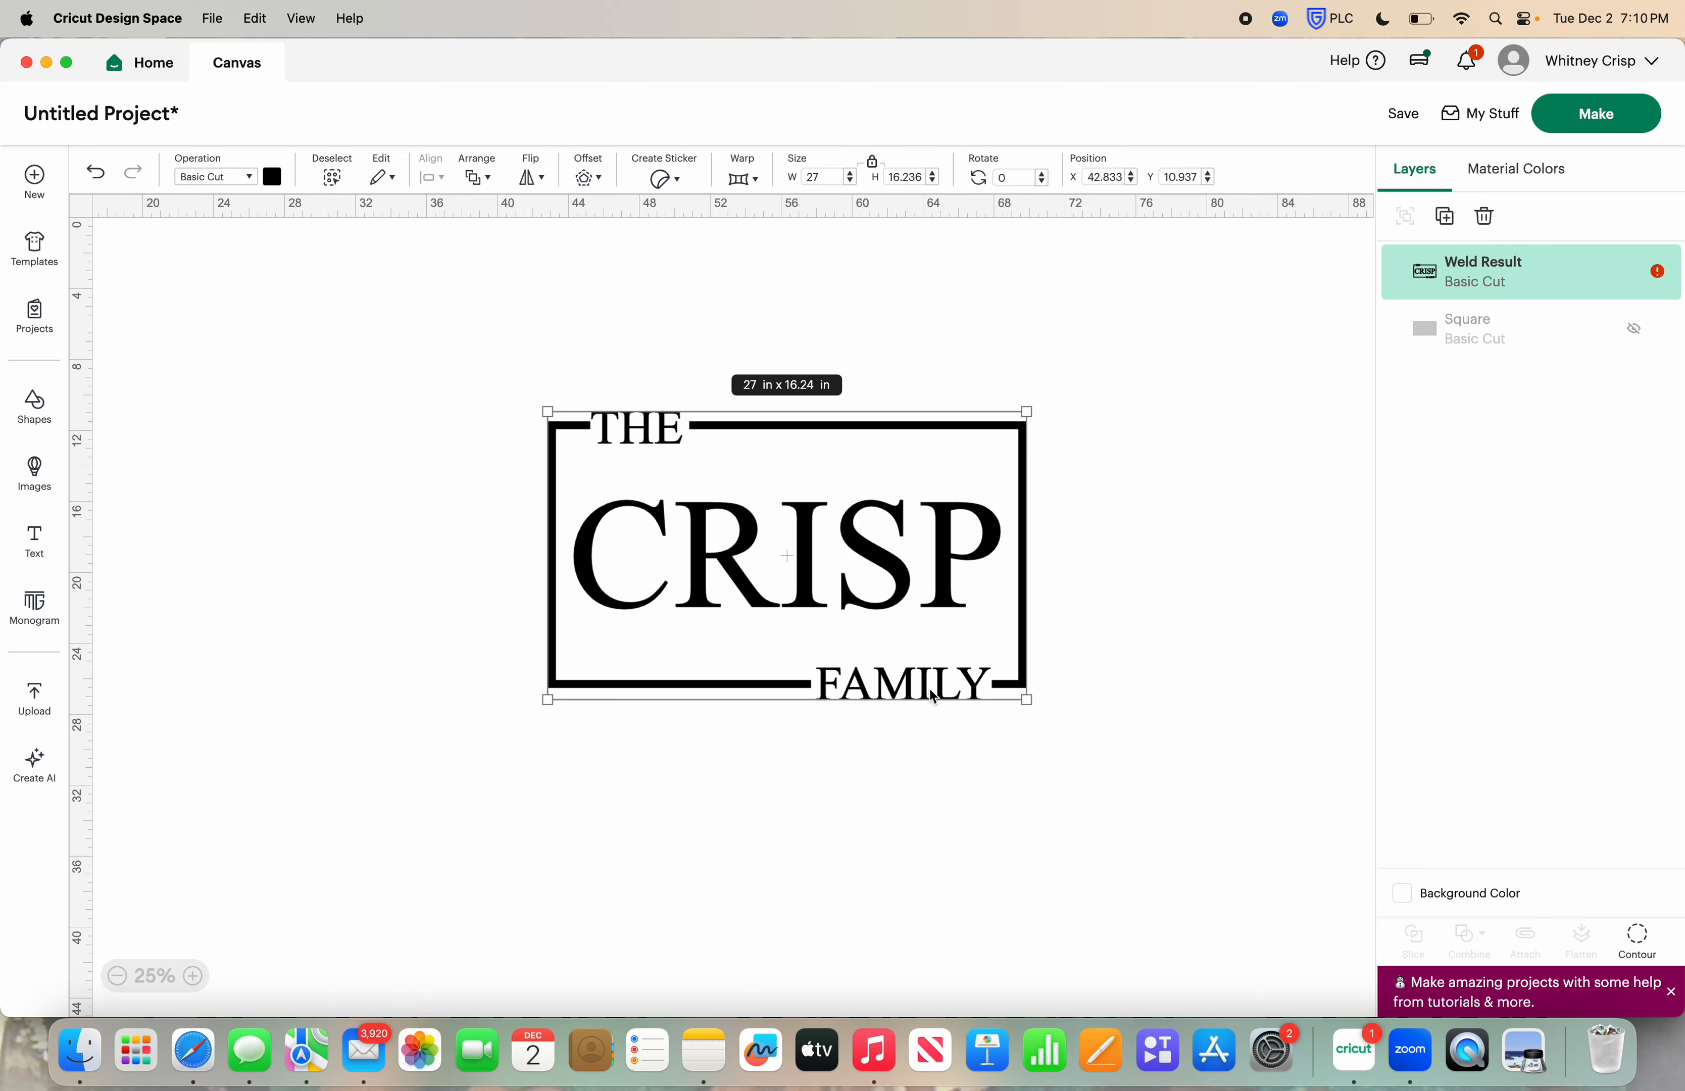
pyautogui.moveTo(861, 564); pyautogui.dragTo(891, 594)
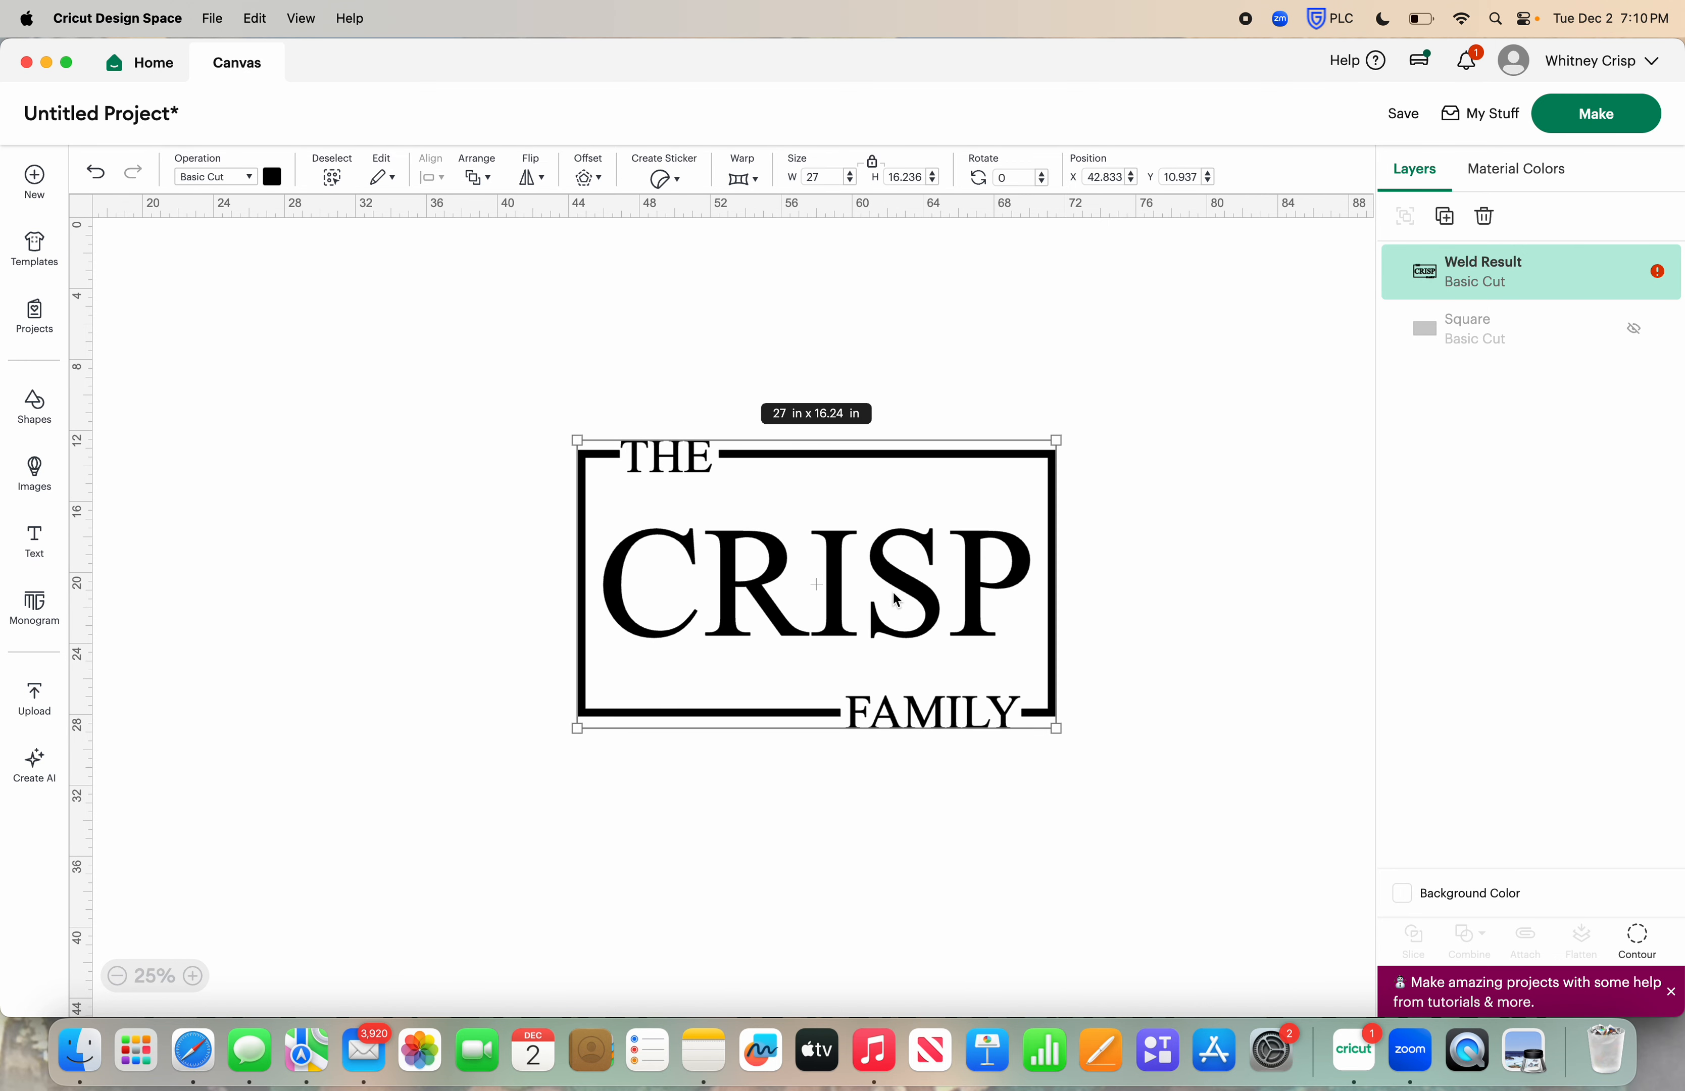
pyautogui.click(102, 177)
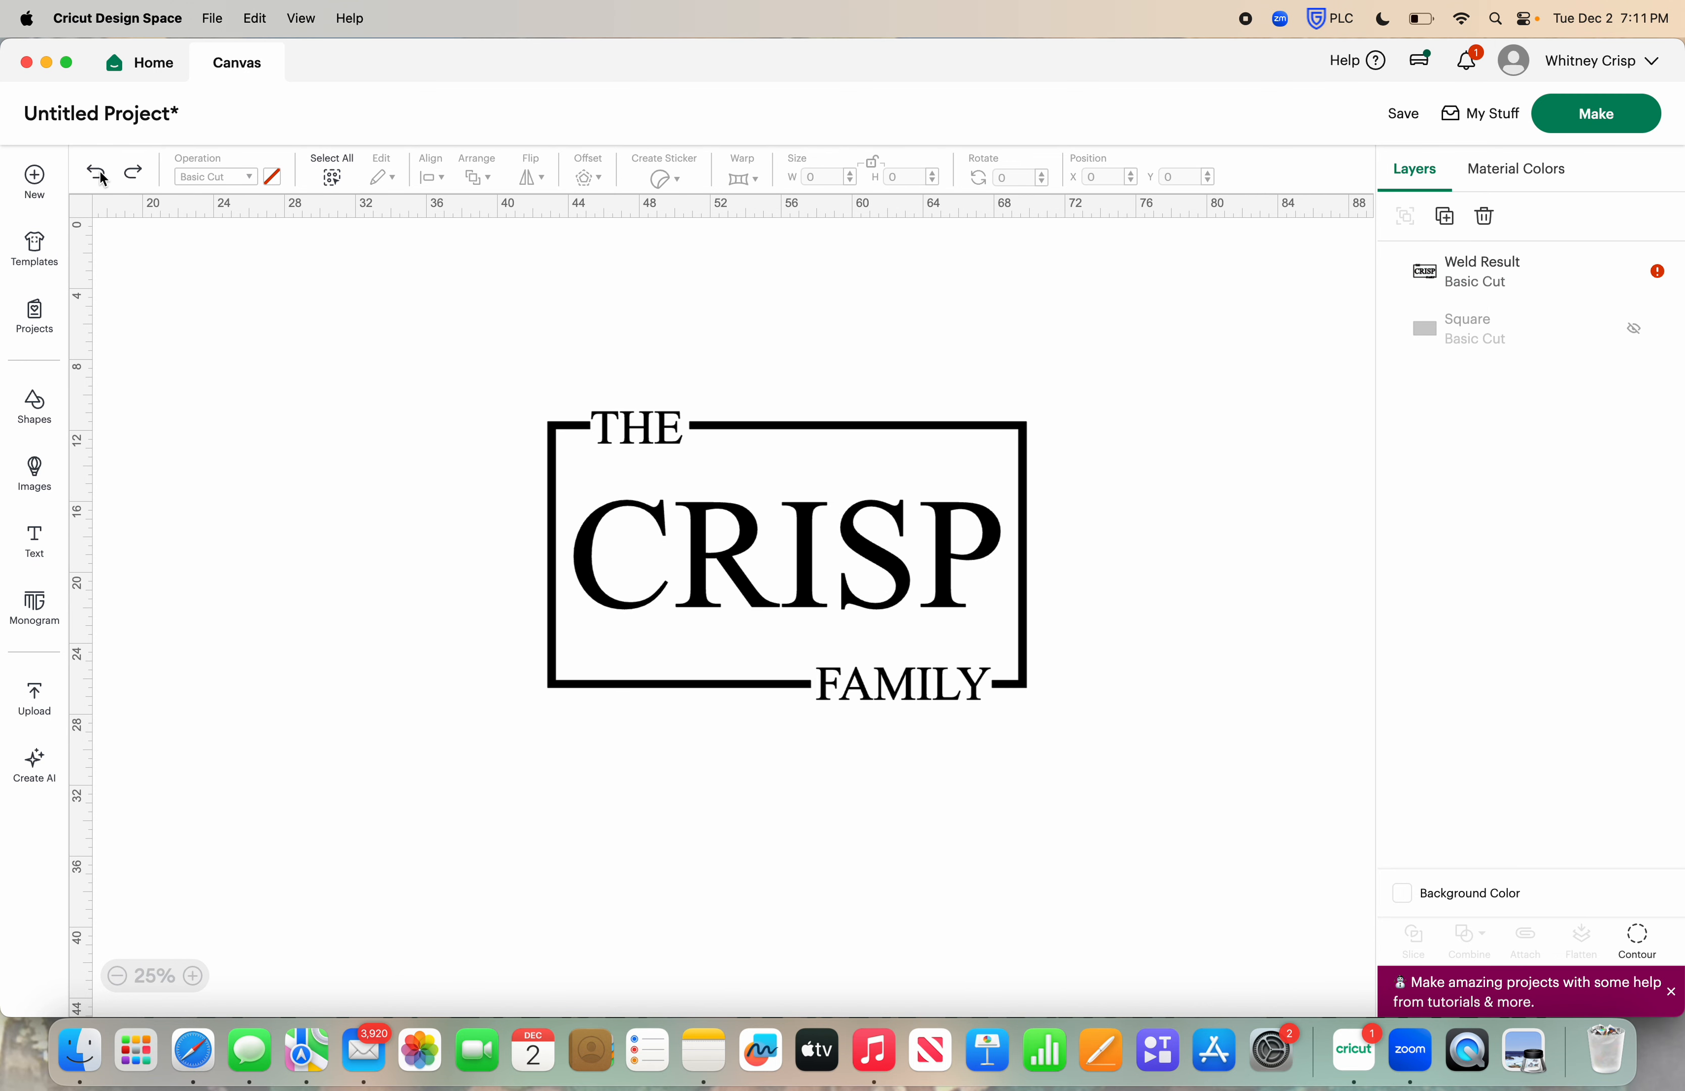
# Show the brown doormat rectangle, move it behind the welded design and center the two on each other
pyautogui.click(1634, 329)
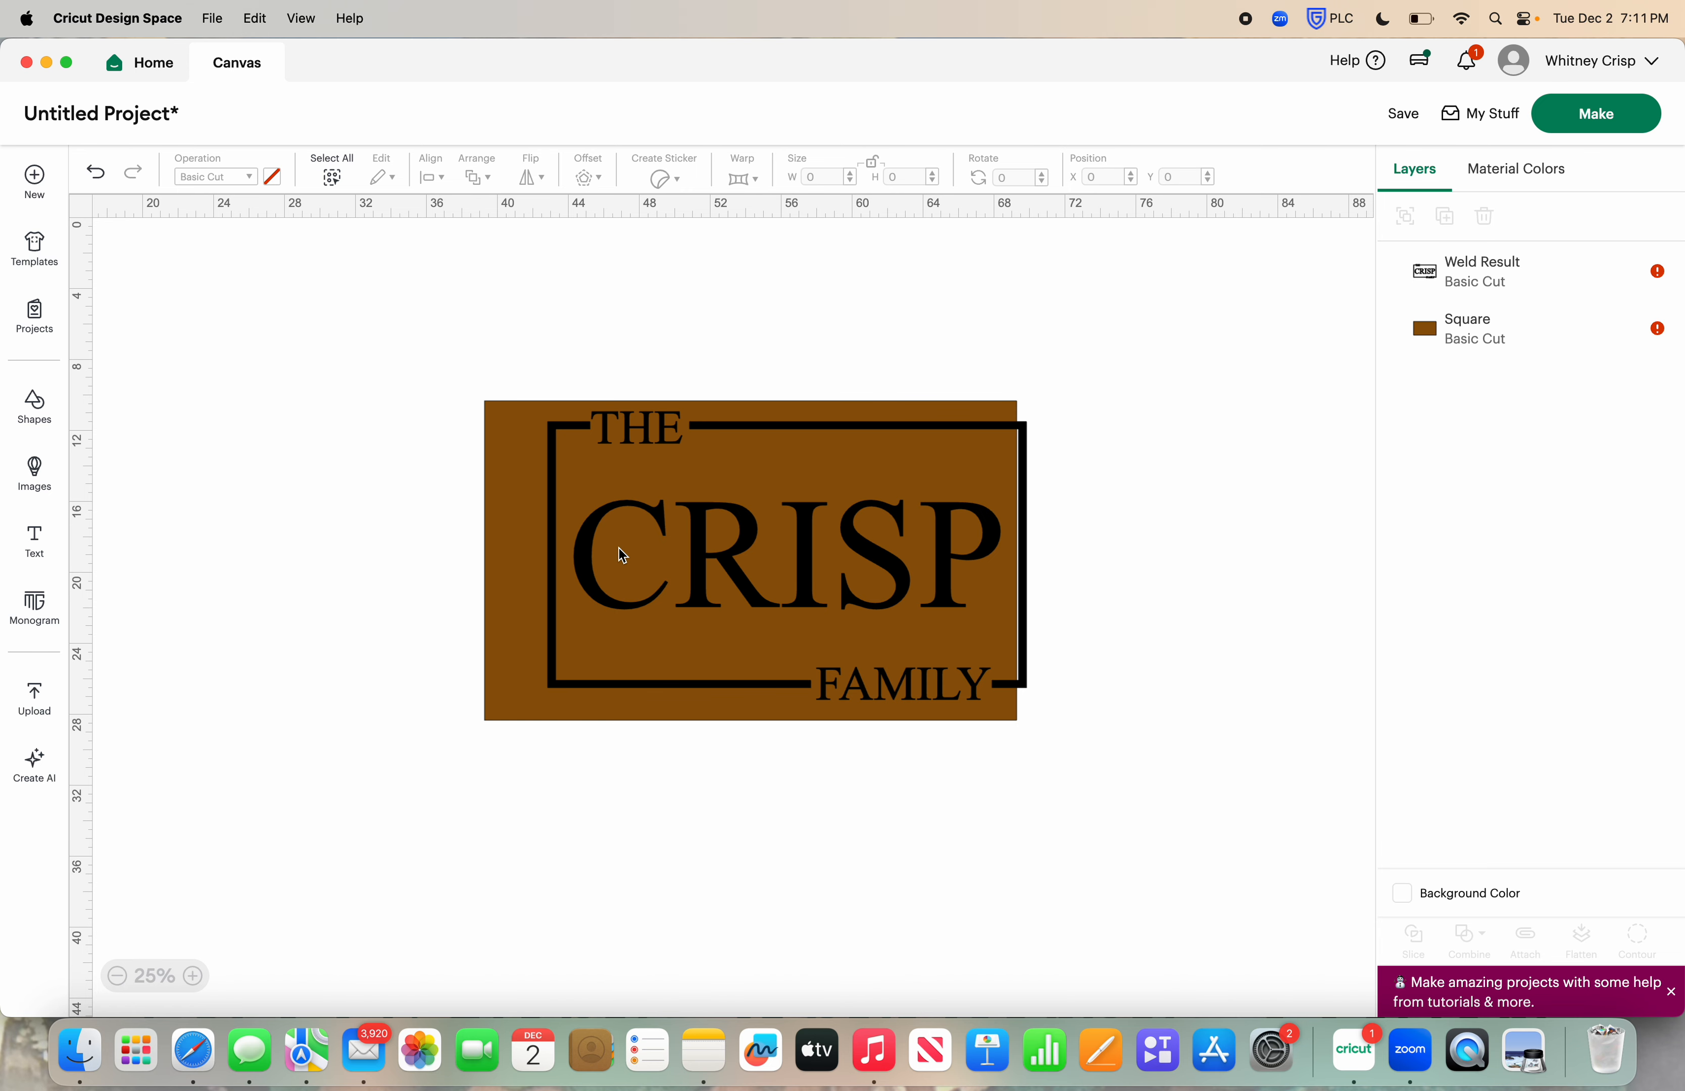
pyautogui.moveTo(508, 489); pyautogui.dragTo(540, 481)
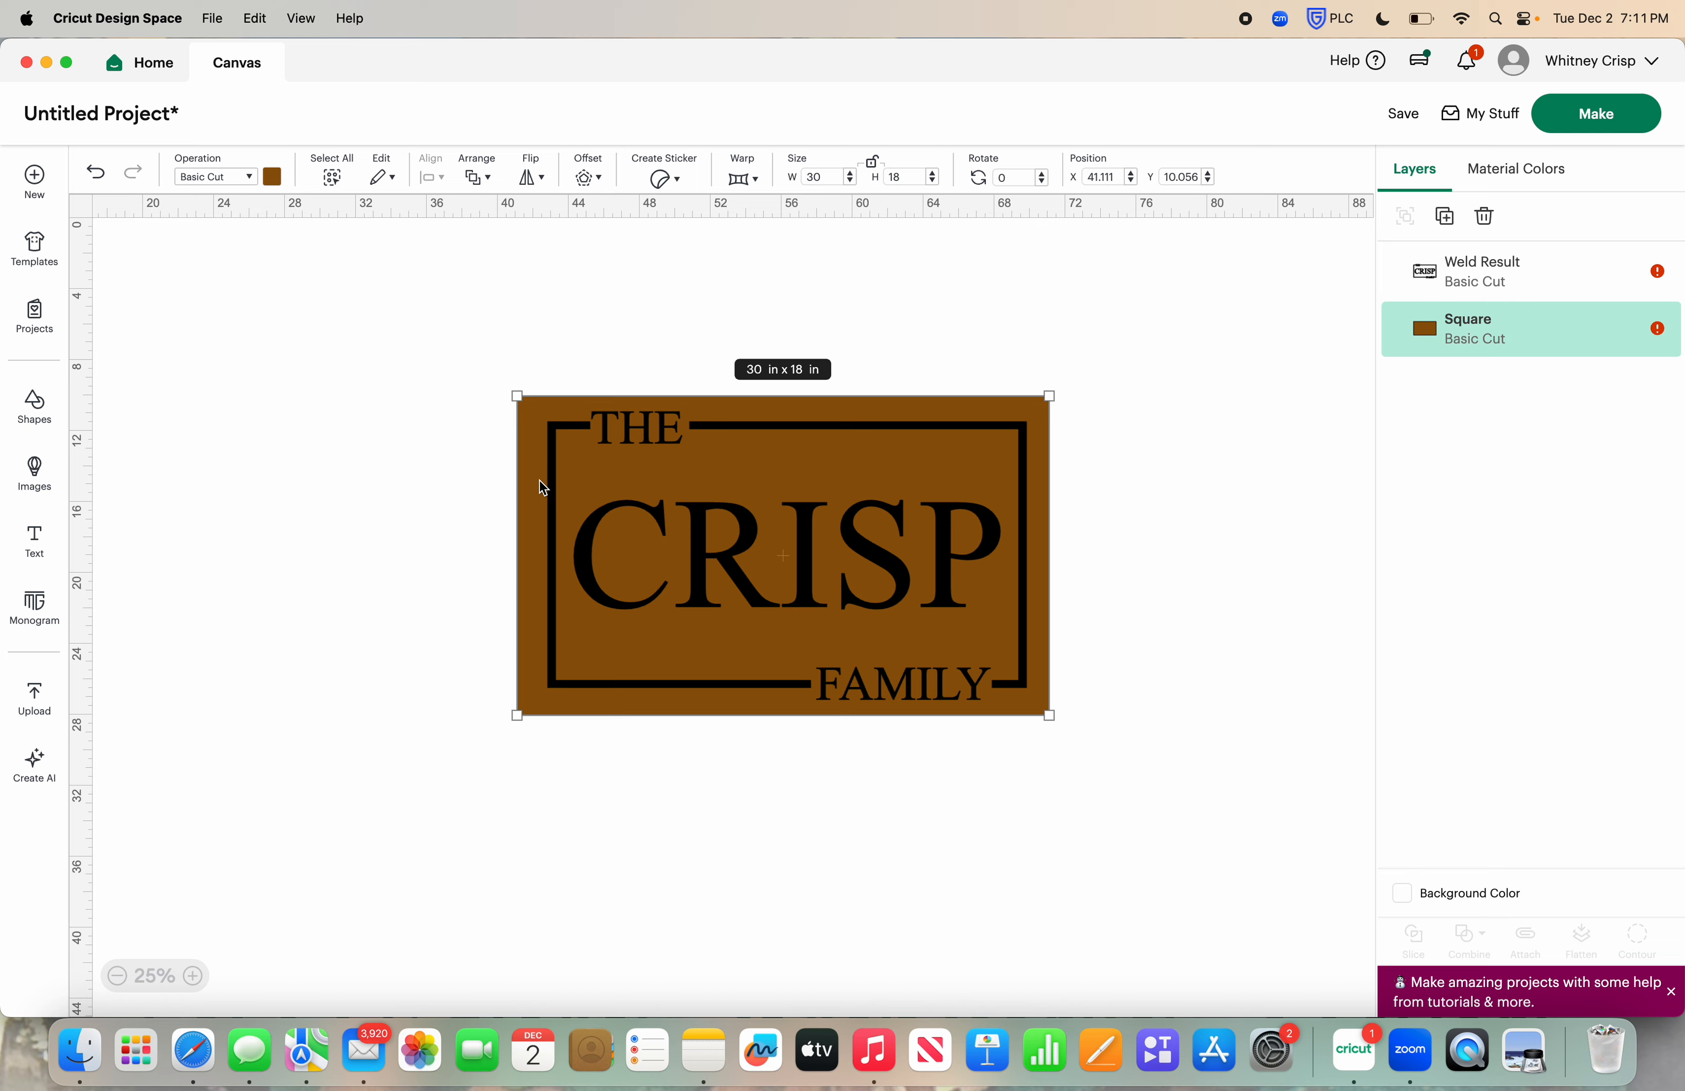
pyautogui.moveTo(433, 320); pyautogui.dragTo(1165, 801)
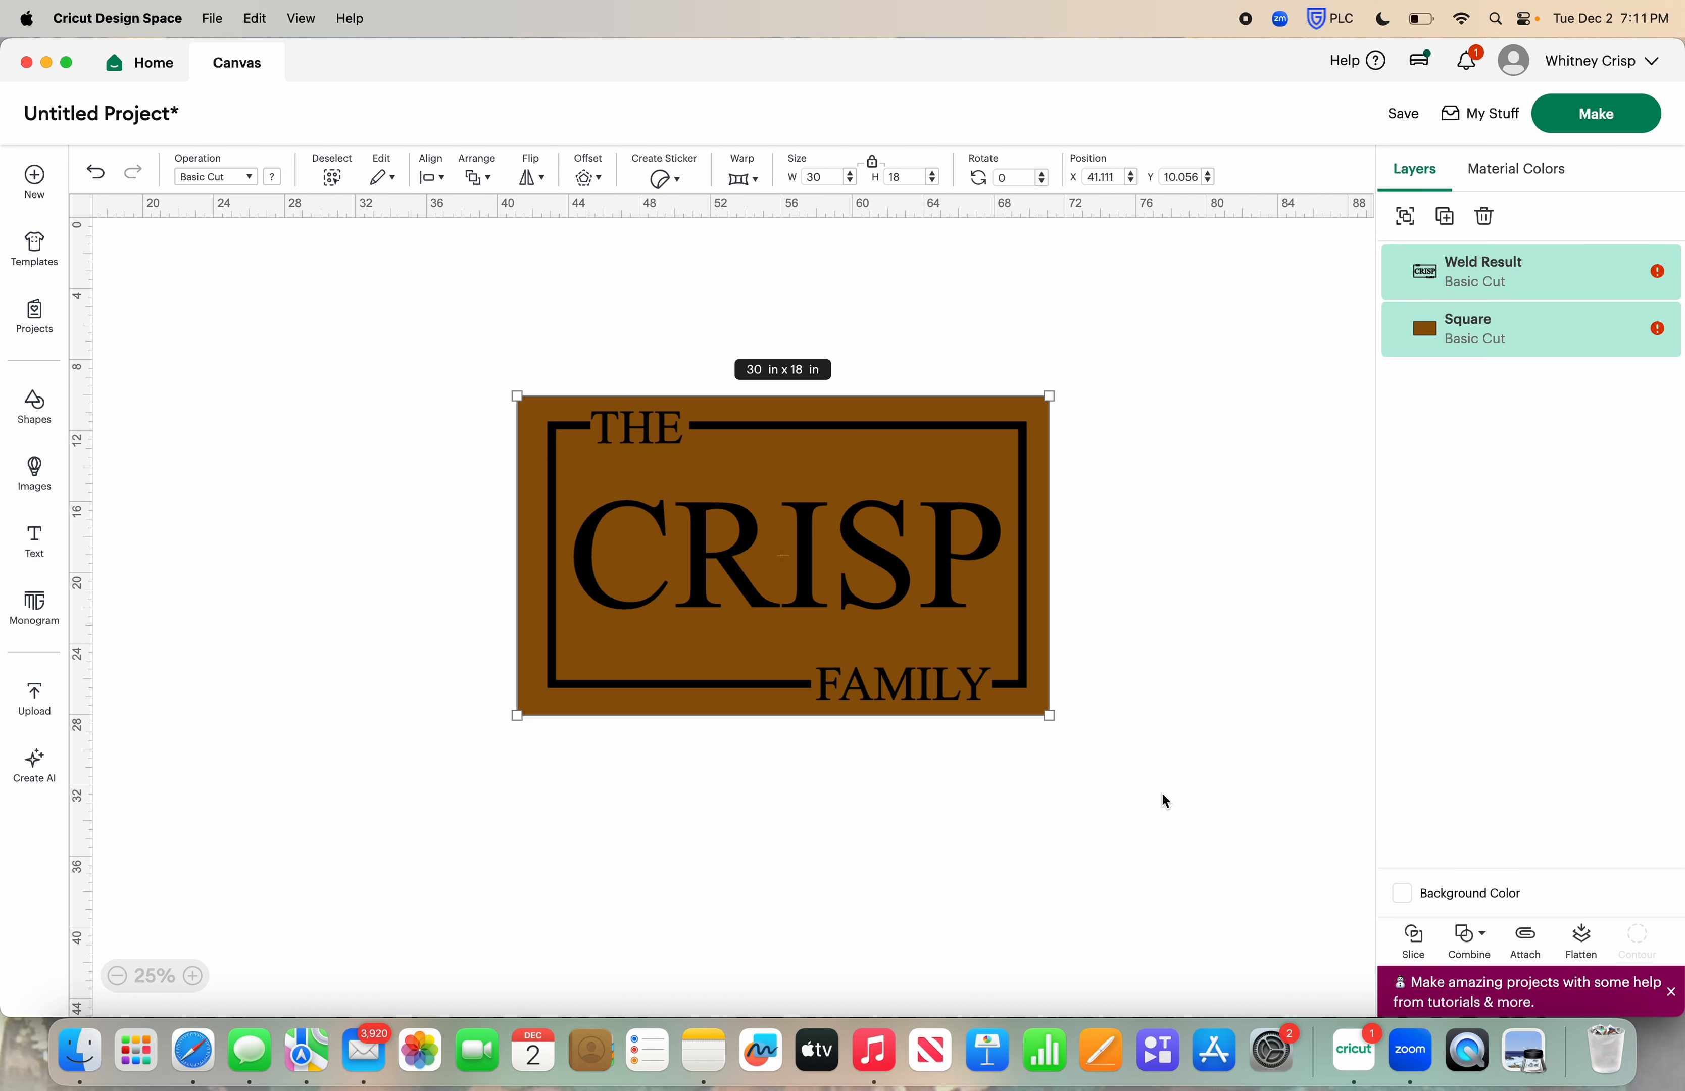
pyautogui.click(434, 178)
pyautogui.click(511, 450)
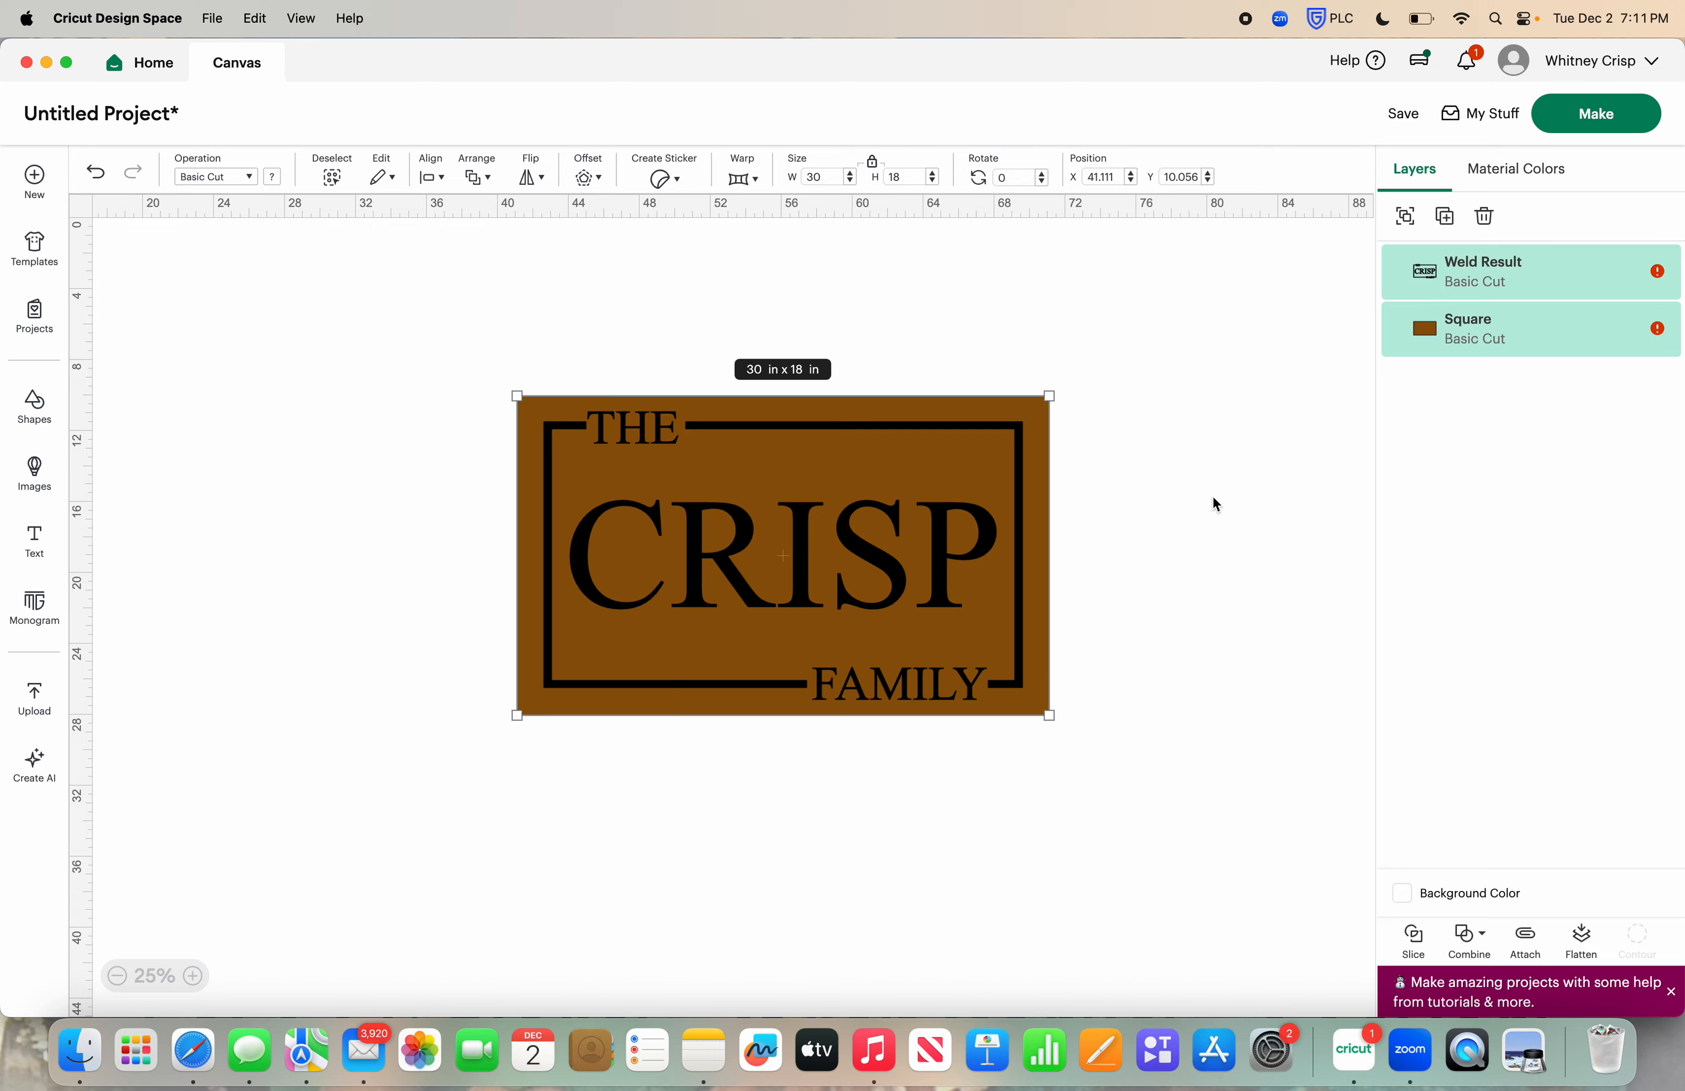
# Slice the welded design out of the brown rectangle and pull the resulting pieces apart
pyautogui.click(1423, 955)
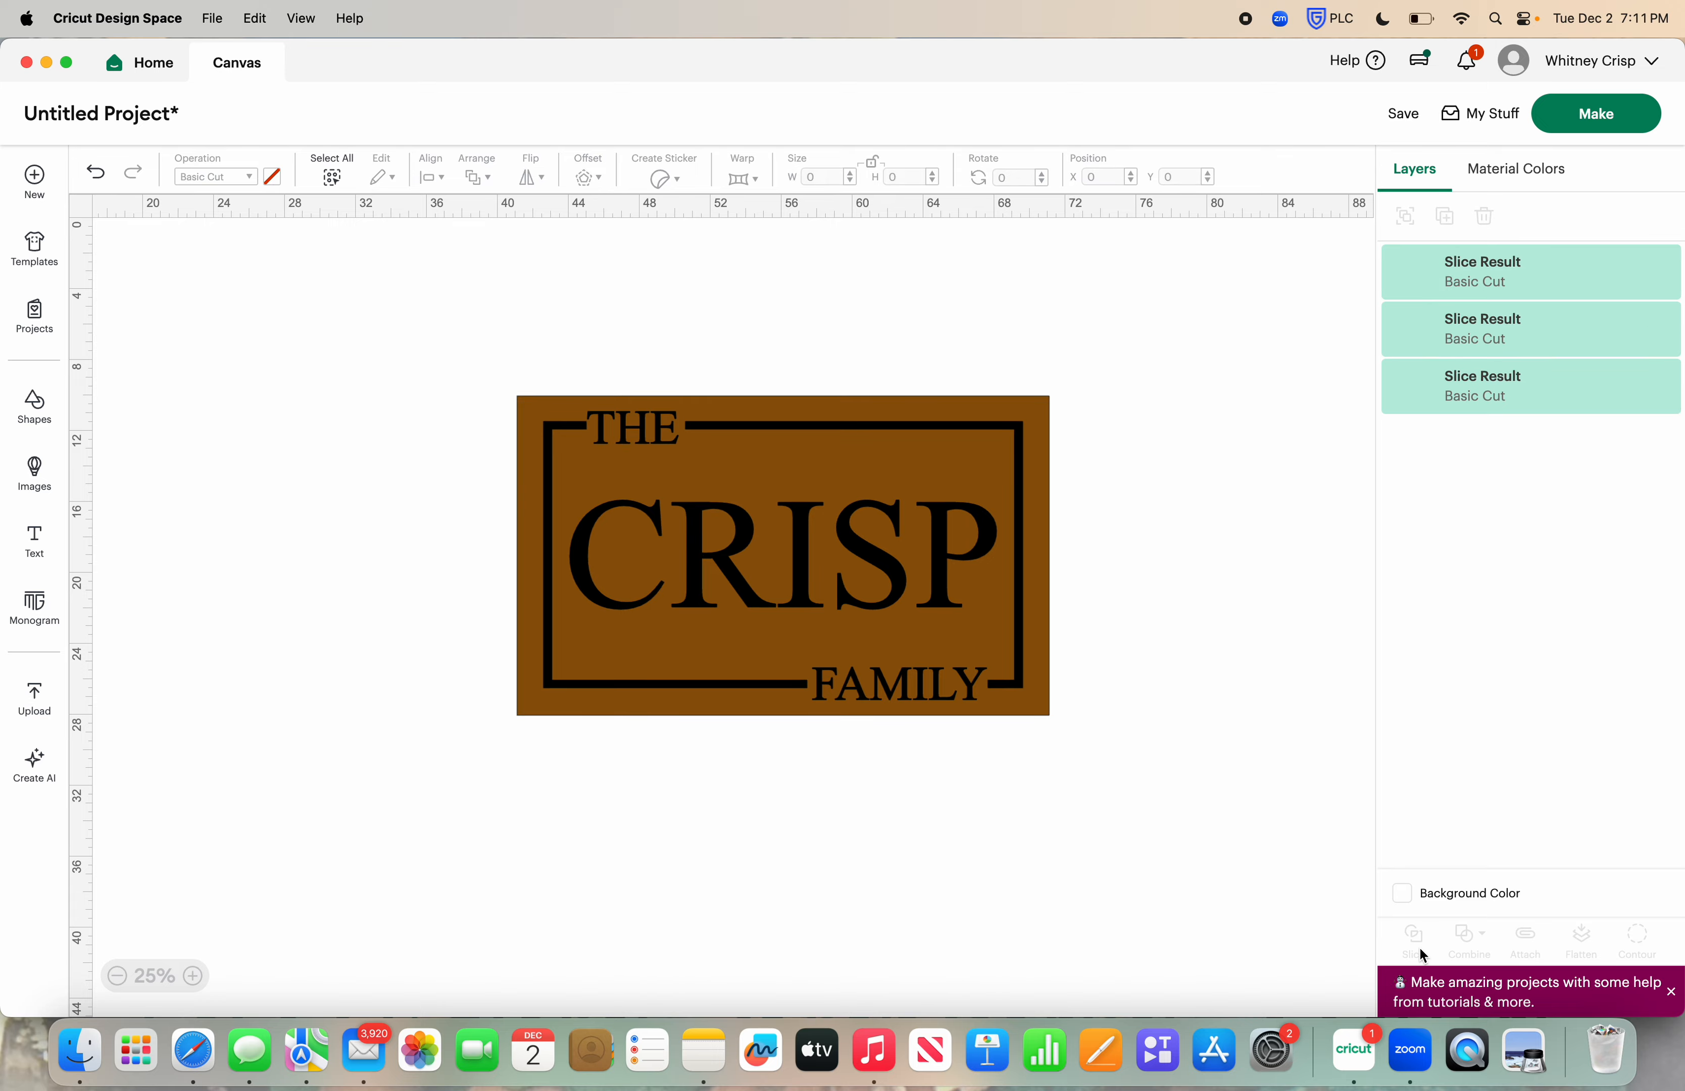
pyautogui.moveTo(1041, 453); pyautogui.dragTo(1062, 769)
pyautogui.moveTo(908, 599); pyautogui.dragTo(1035, 523)
pyautogui.moveTo(621, 468); pyautogui.dragTo(596, 440)
# Delete the black and brown cut-out copies of the design and move the remaining stencil into the middle of the canvas
pyautogui.moveTo(481, 304); pyautogui.dragTo(1231, 611)
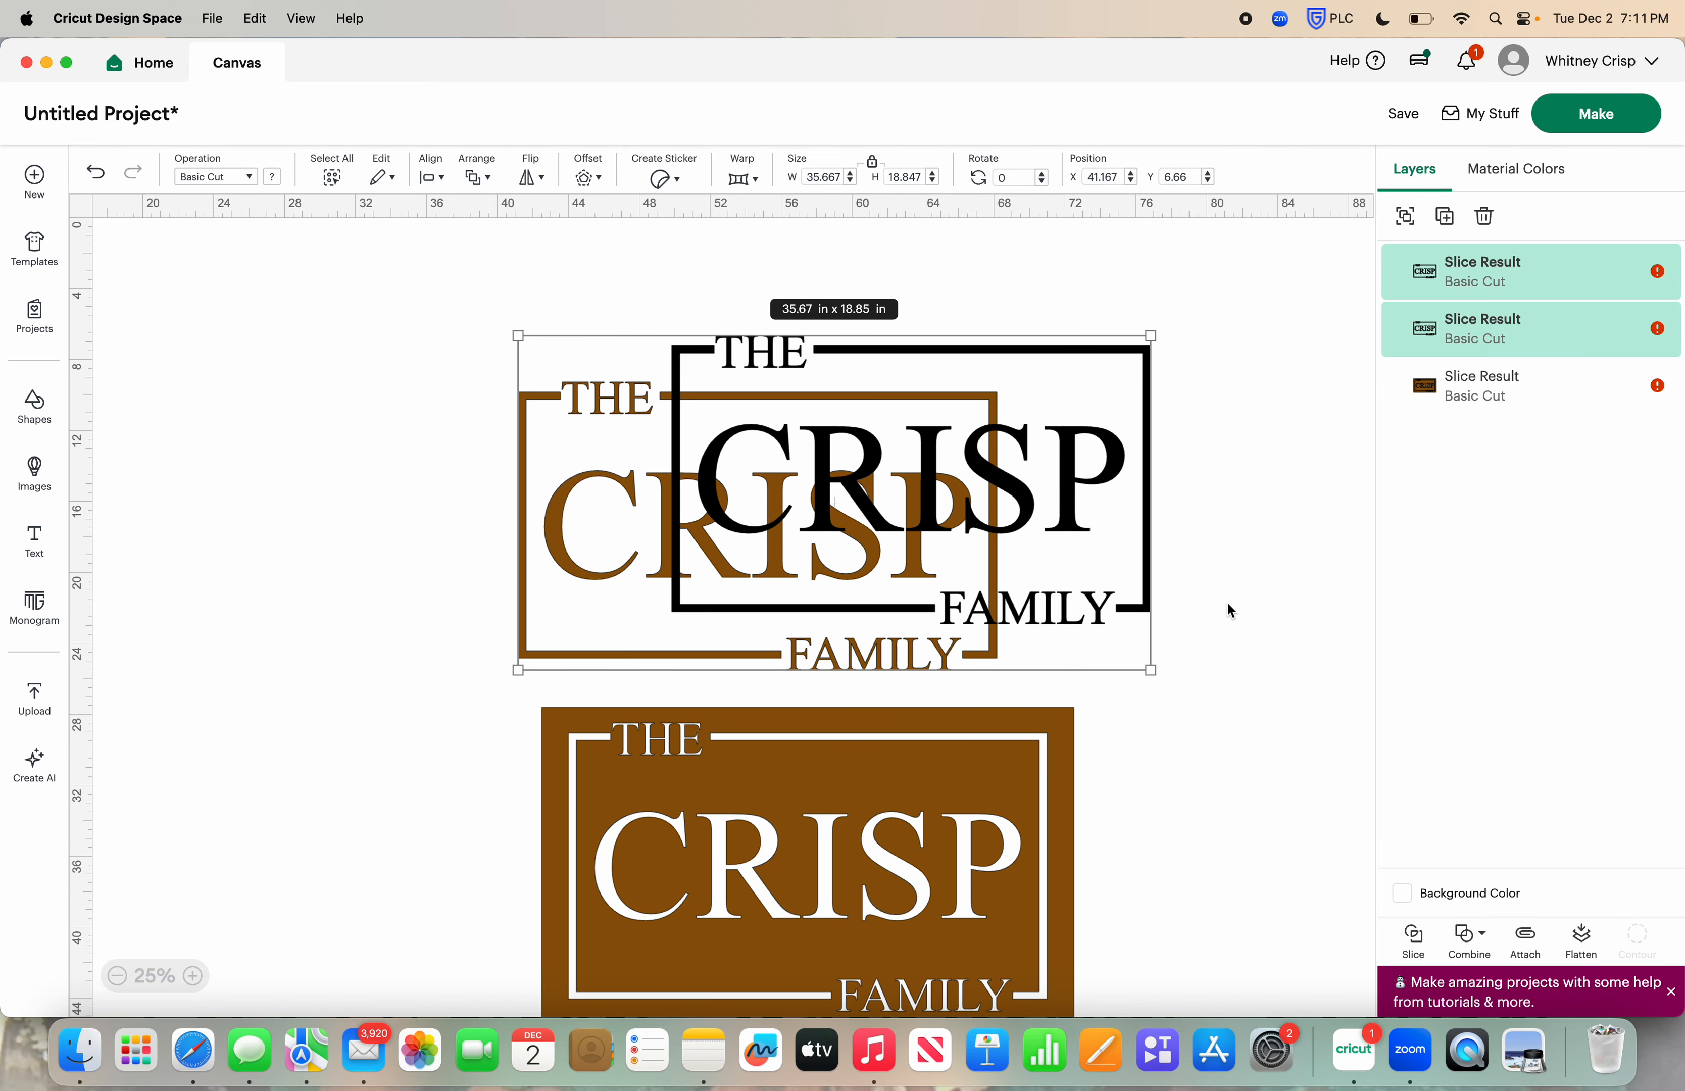
pyautogui.click(1484, 216)
pyautogui.moveTo(958, 706); pyautogui.dragTo(925, 480)
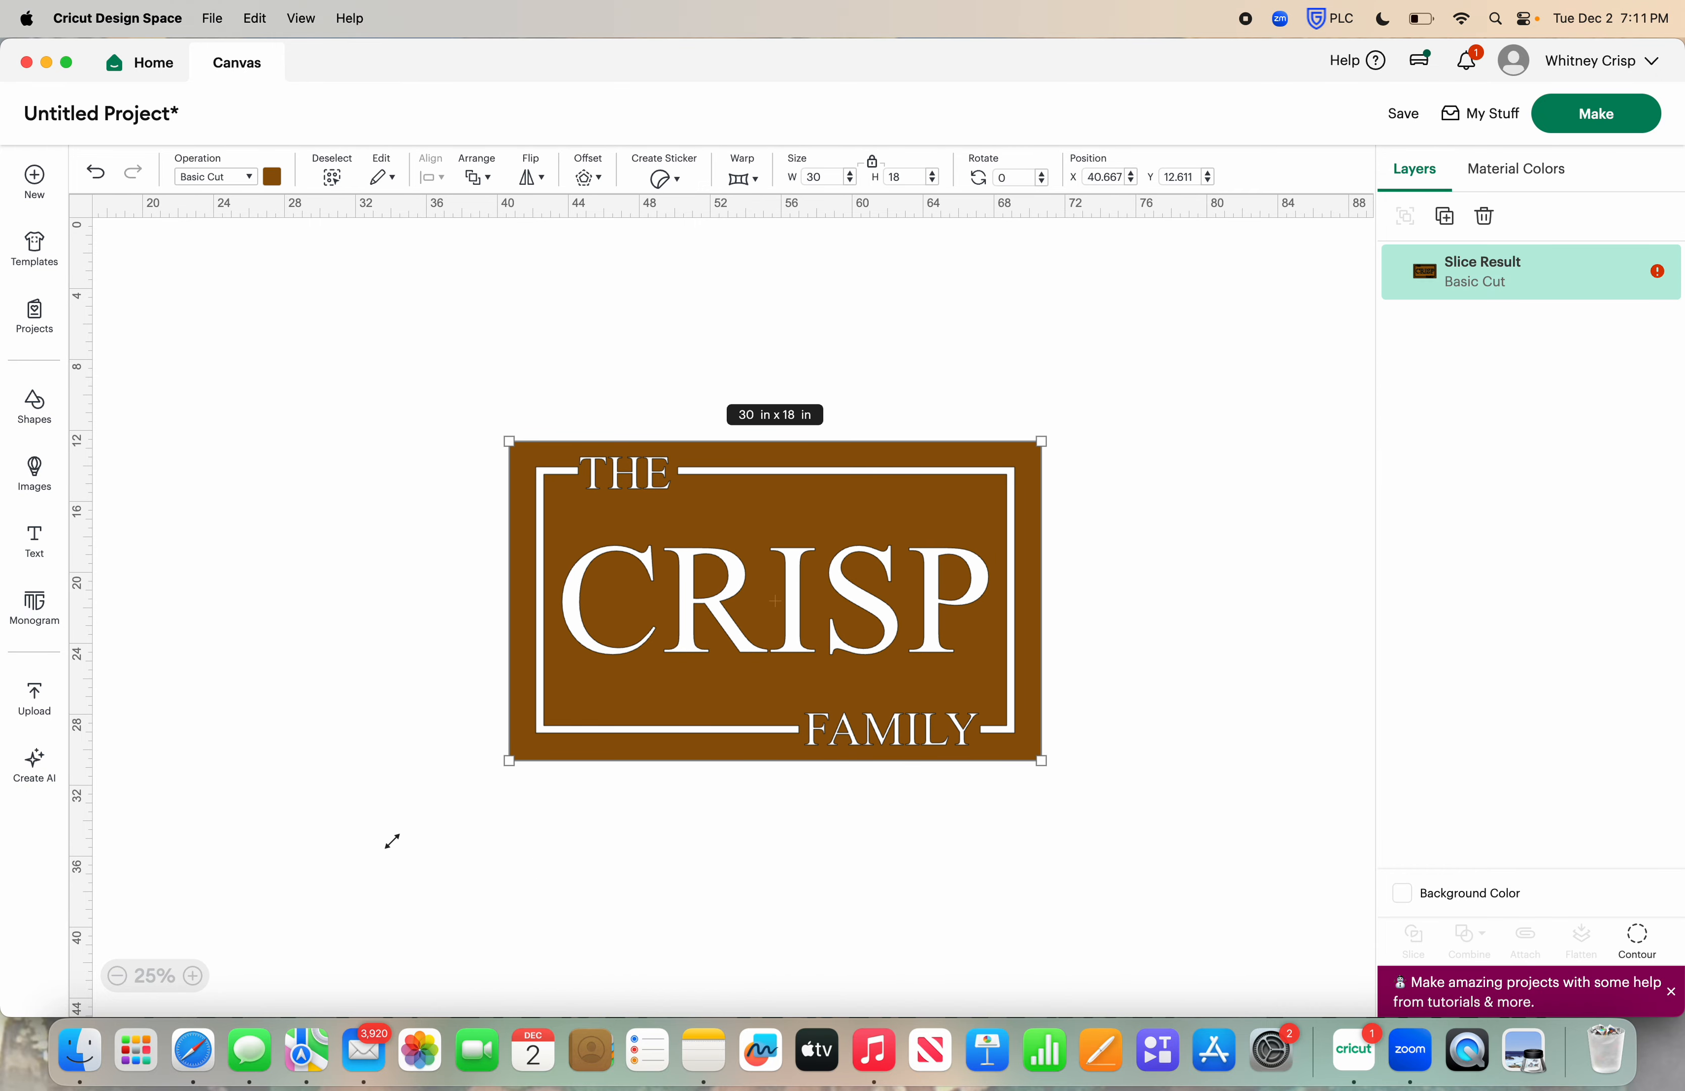
pyautogui.click(192, 976)
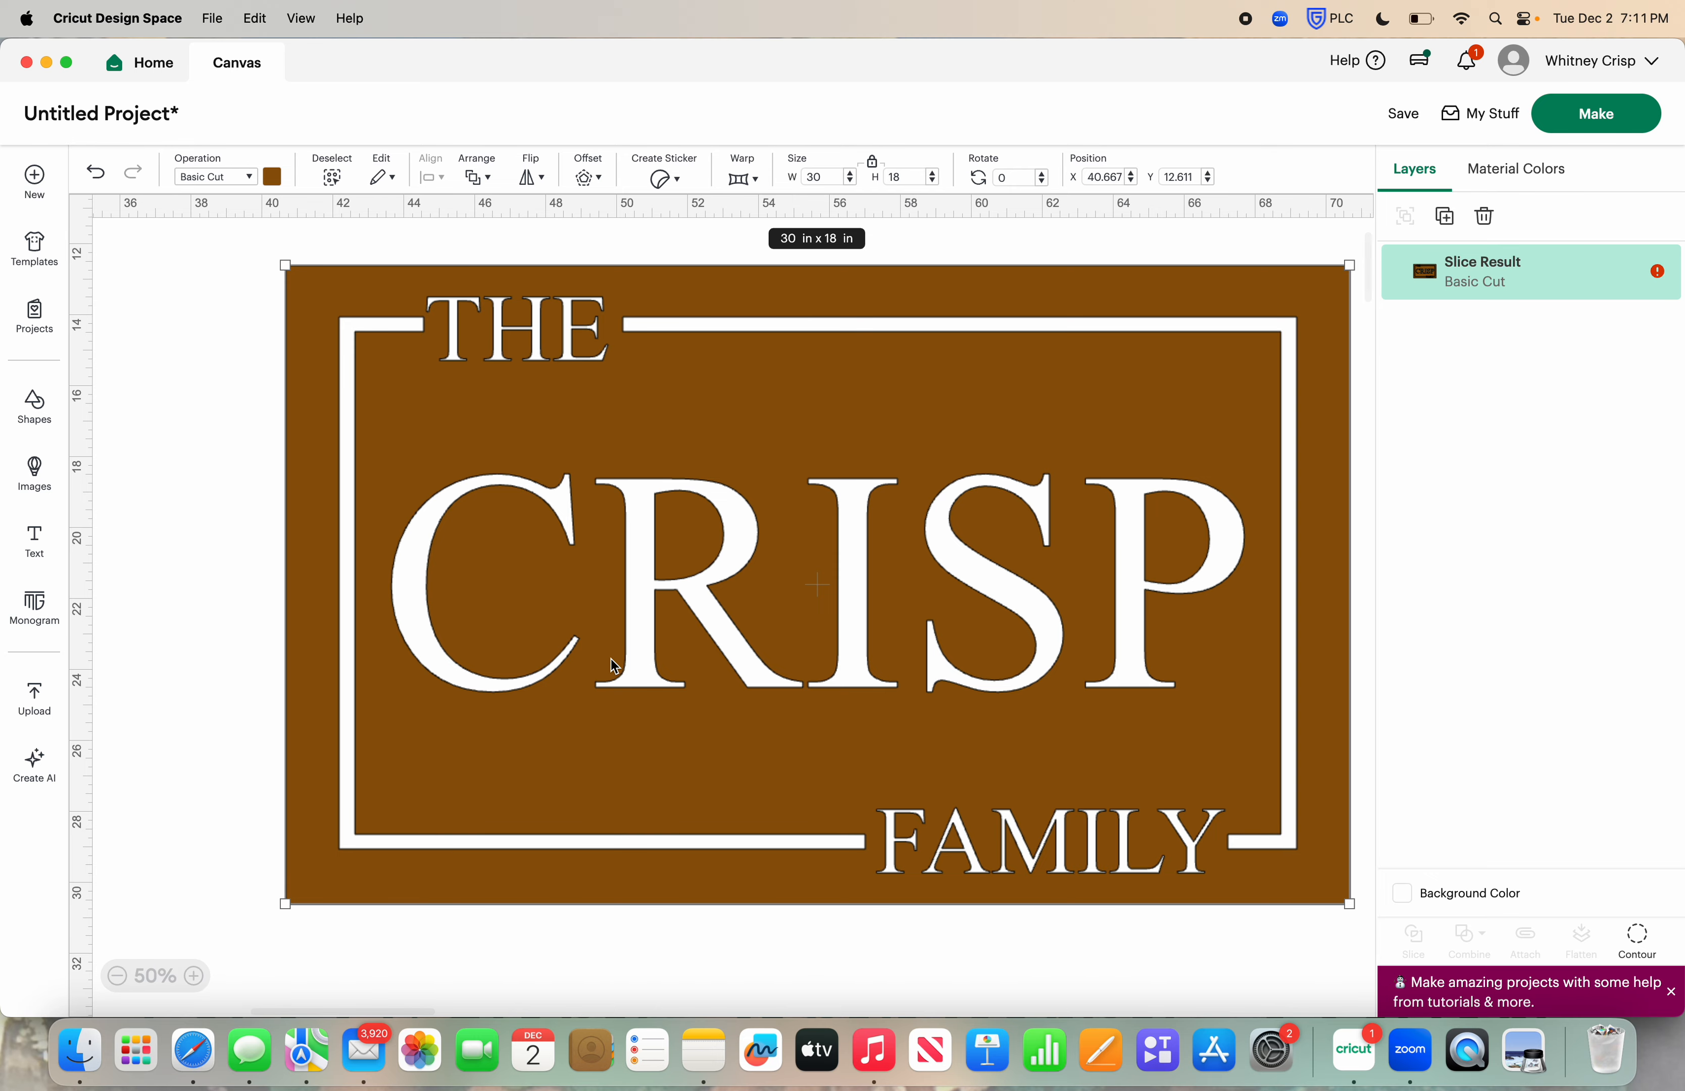
pyautogui.moveTo(607, 663); pyautogui.dragTo(573, 675)
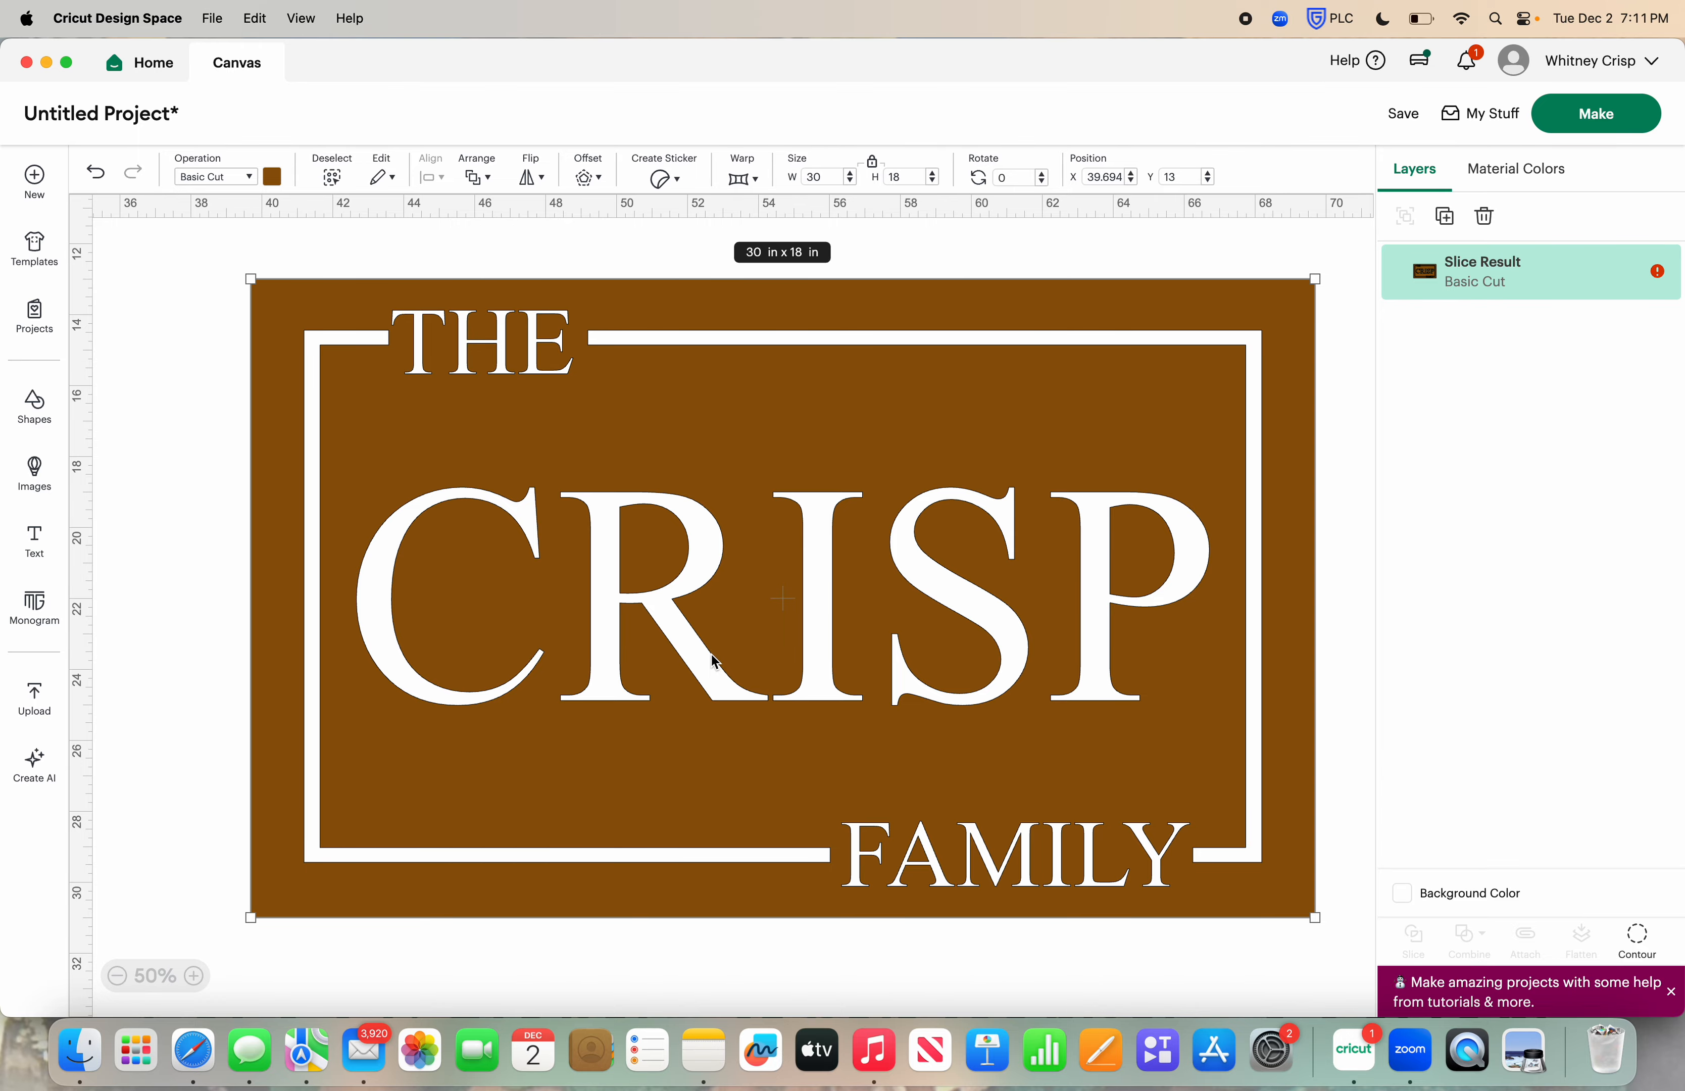
# Inspect the stencil's loose letter centers in Contour by toggling the background contour, and close it without applying
pyautogui.click(1638, 942)
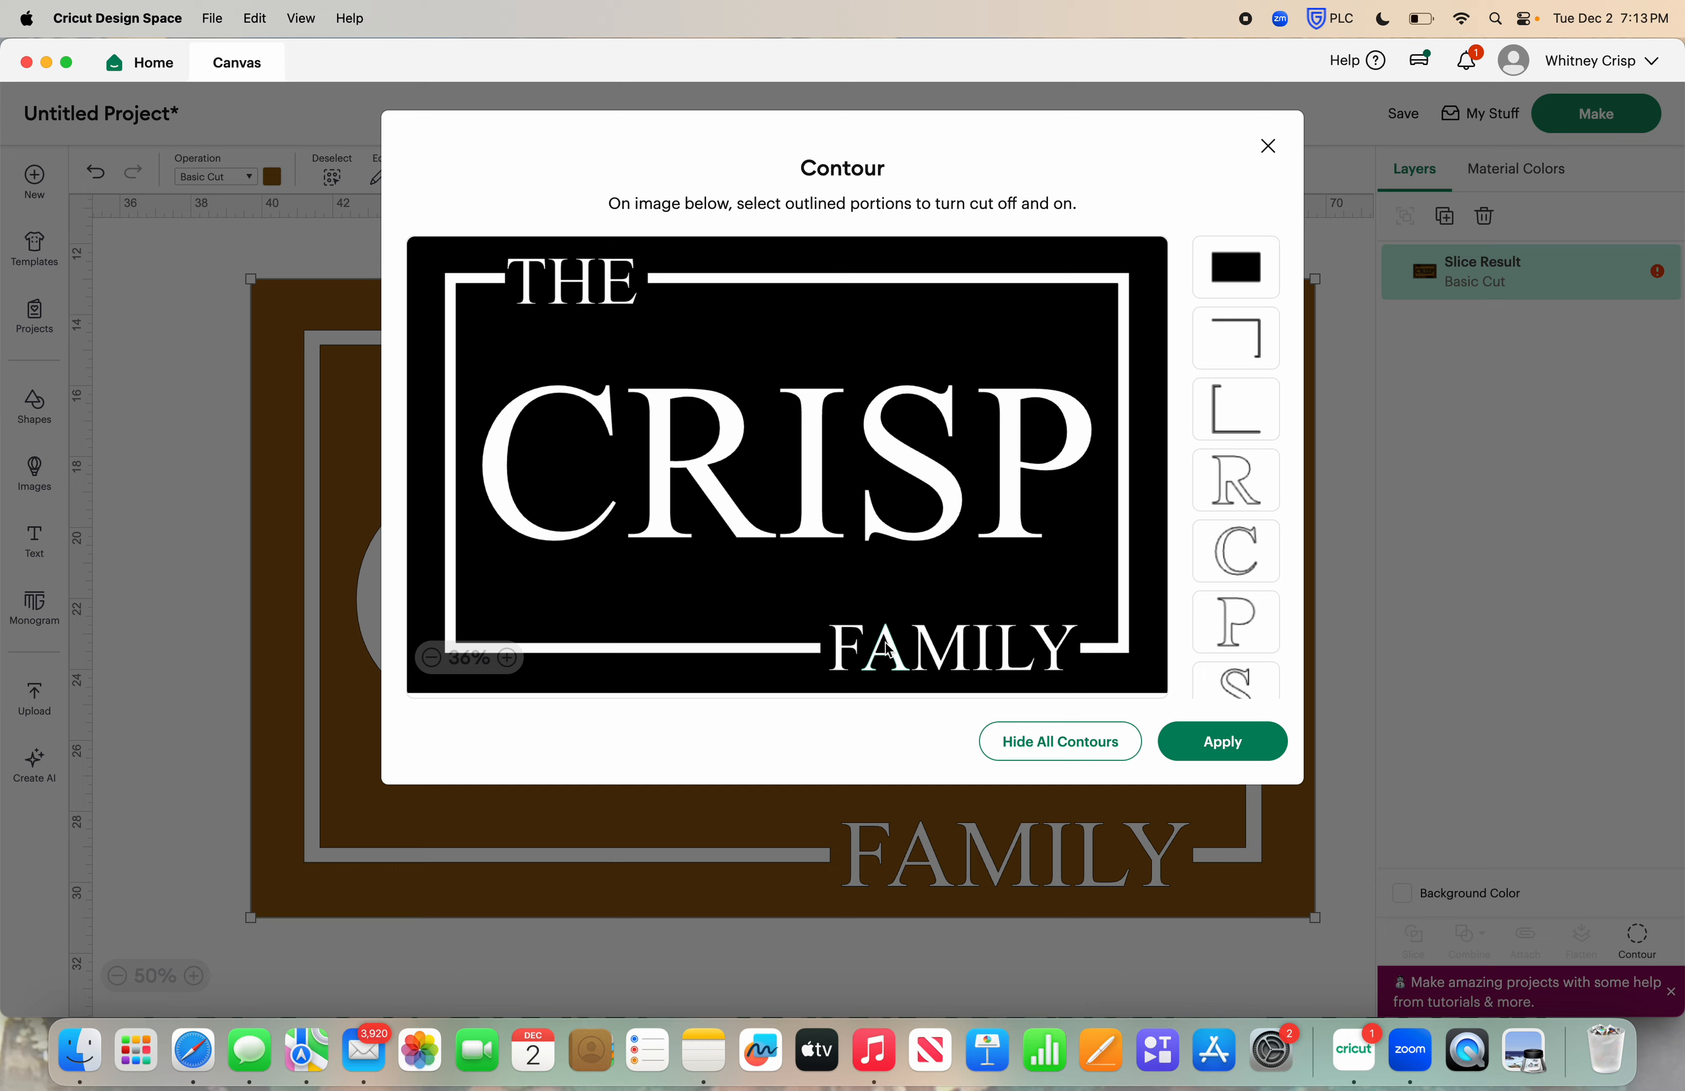
pyautogui.click(888, 648)
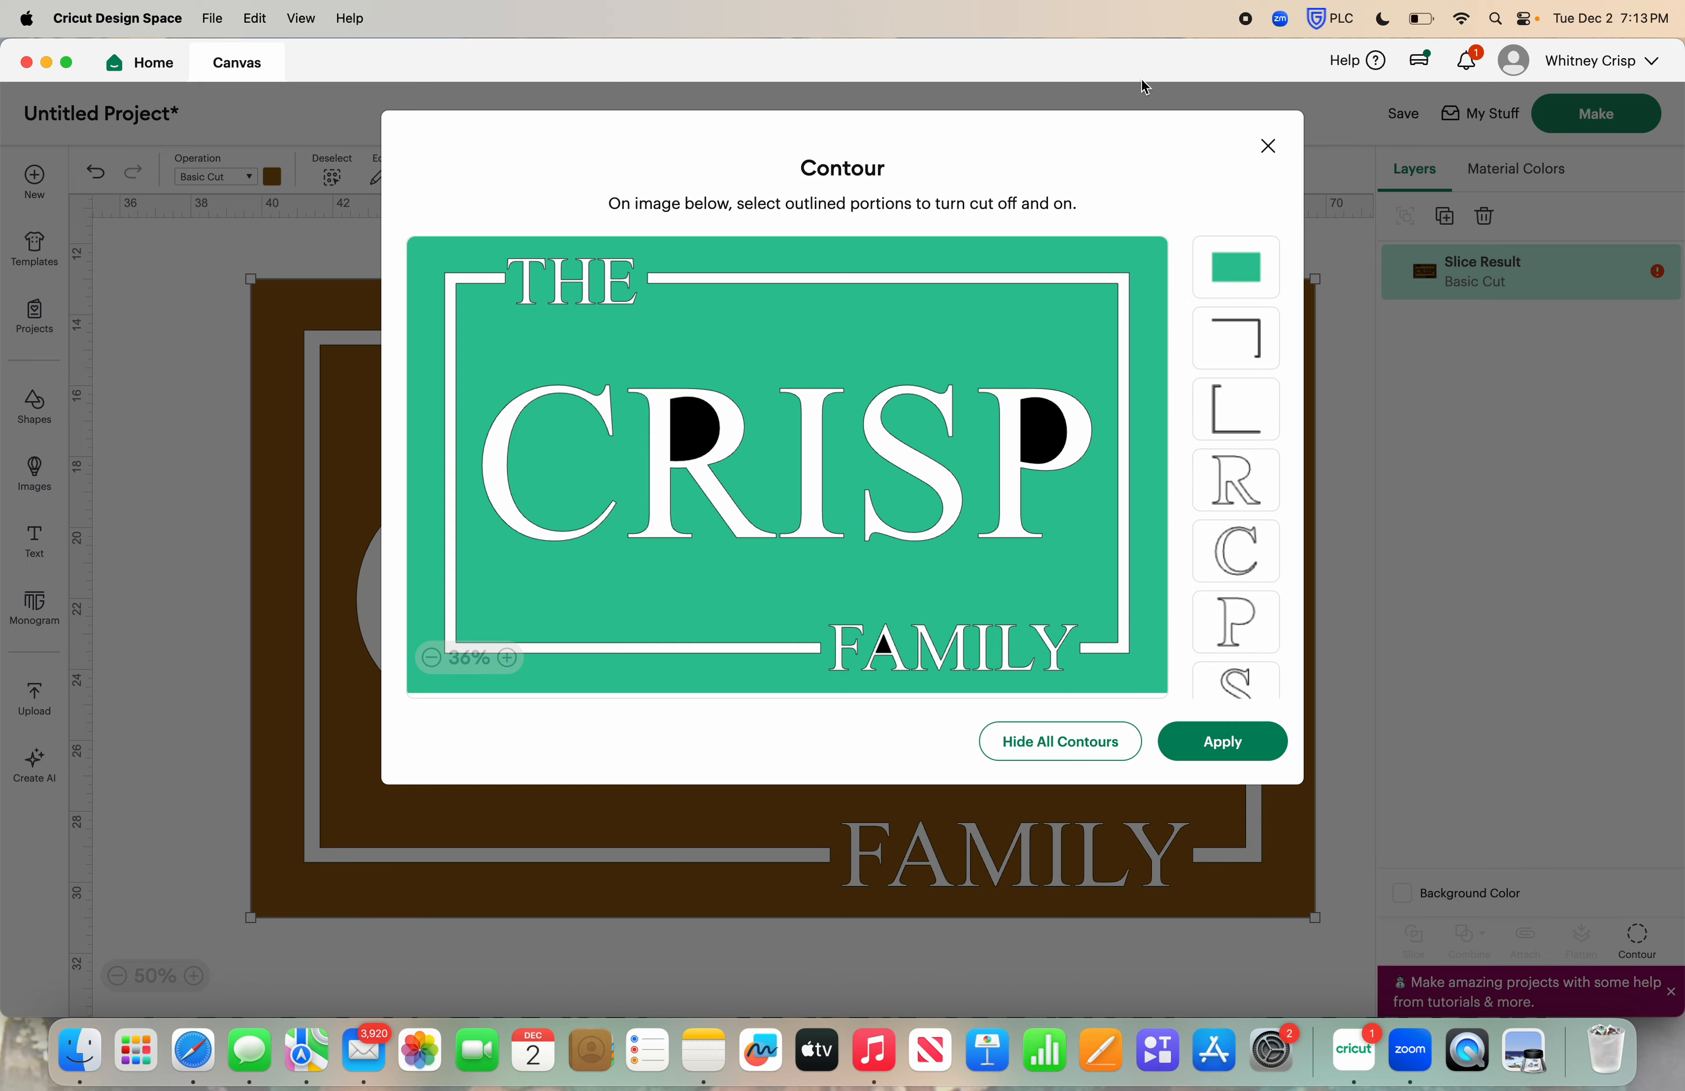
pyautogui.click(1268, 147)
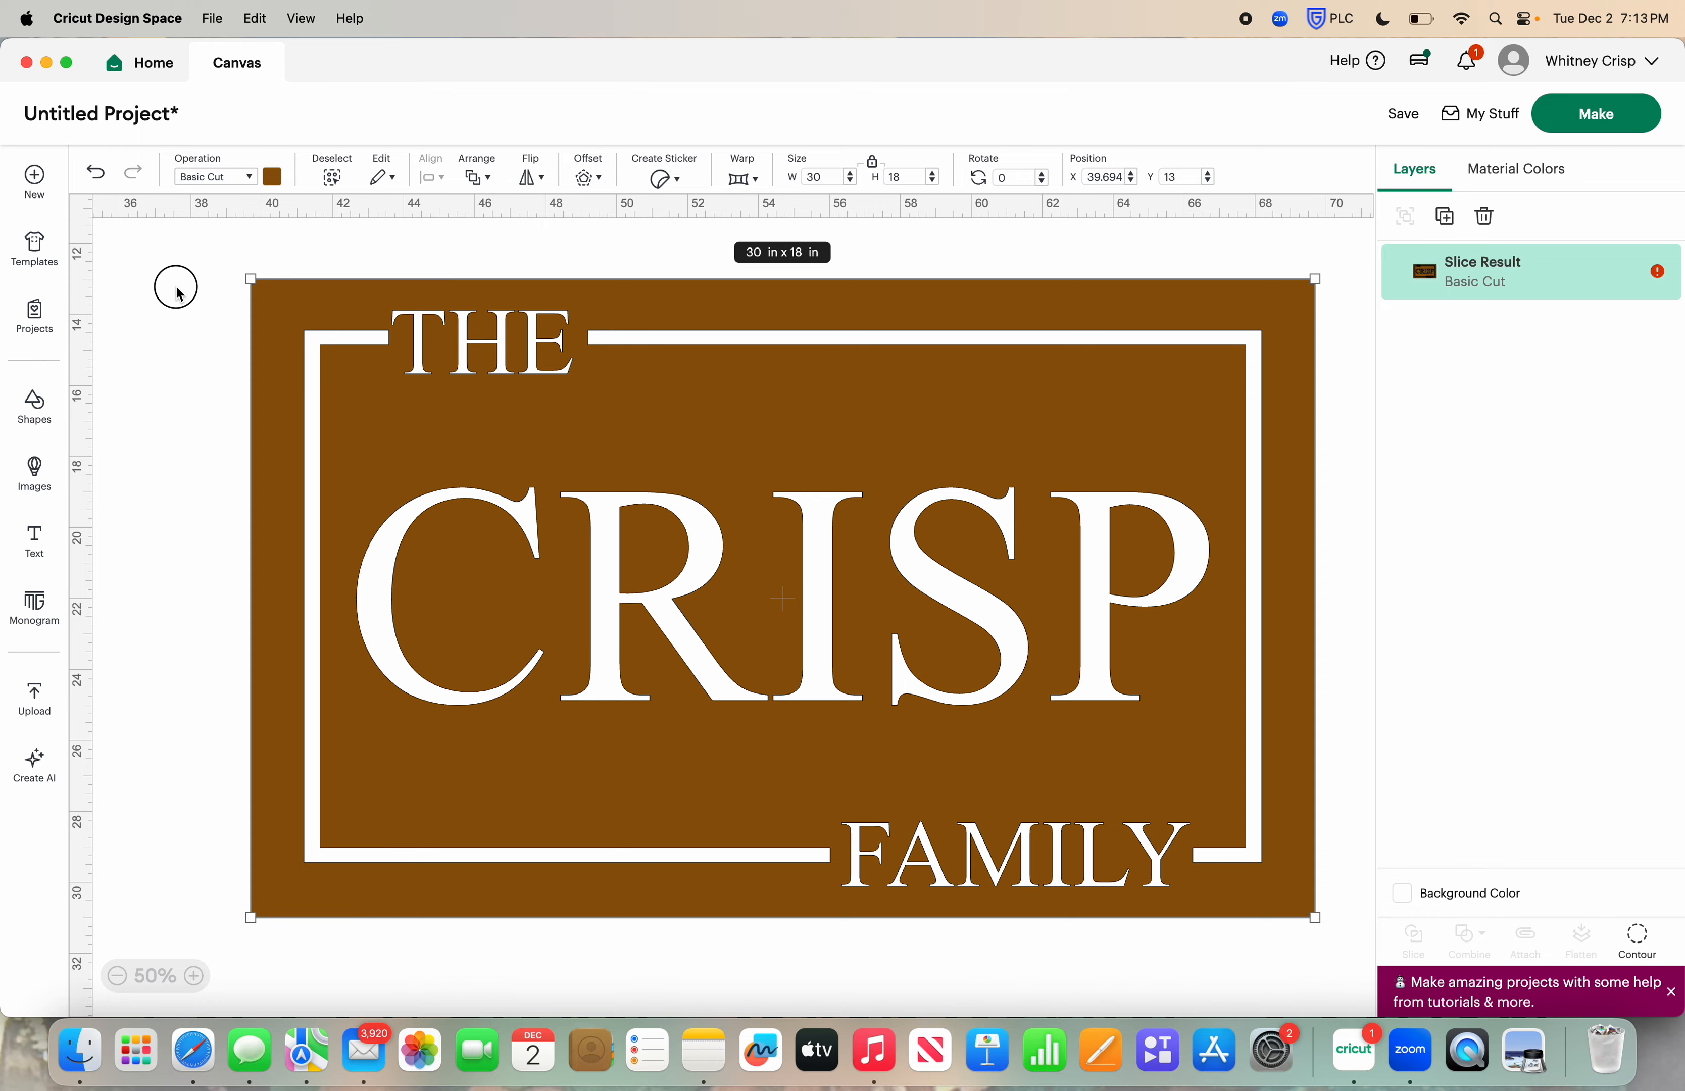
pyautogui.click(176, 290)
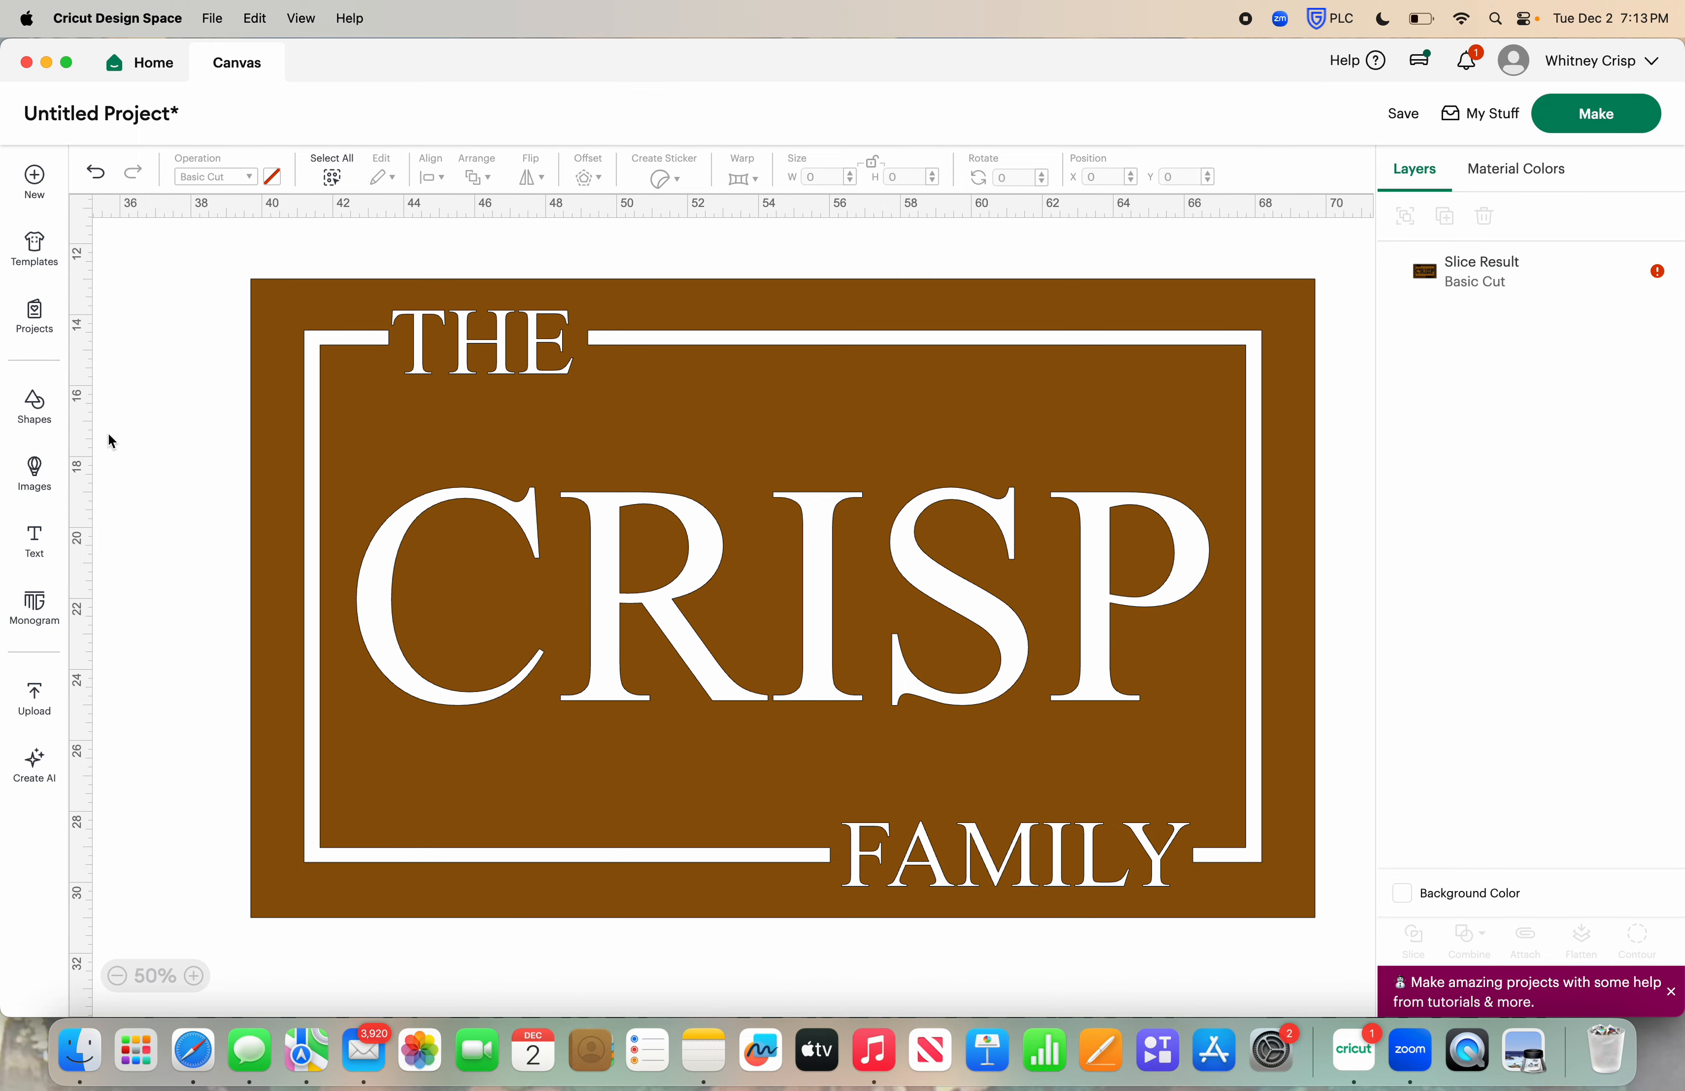
# Insert a square shape and place it over the upper stem of the letter R in the stencil
pyautogui.click(34, 409)
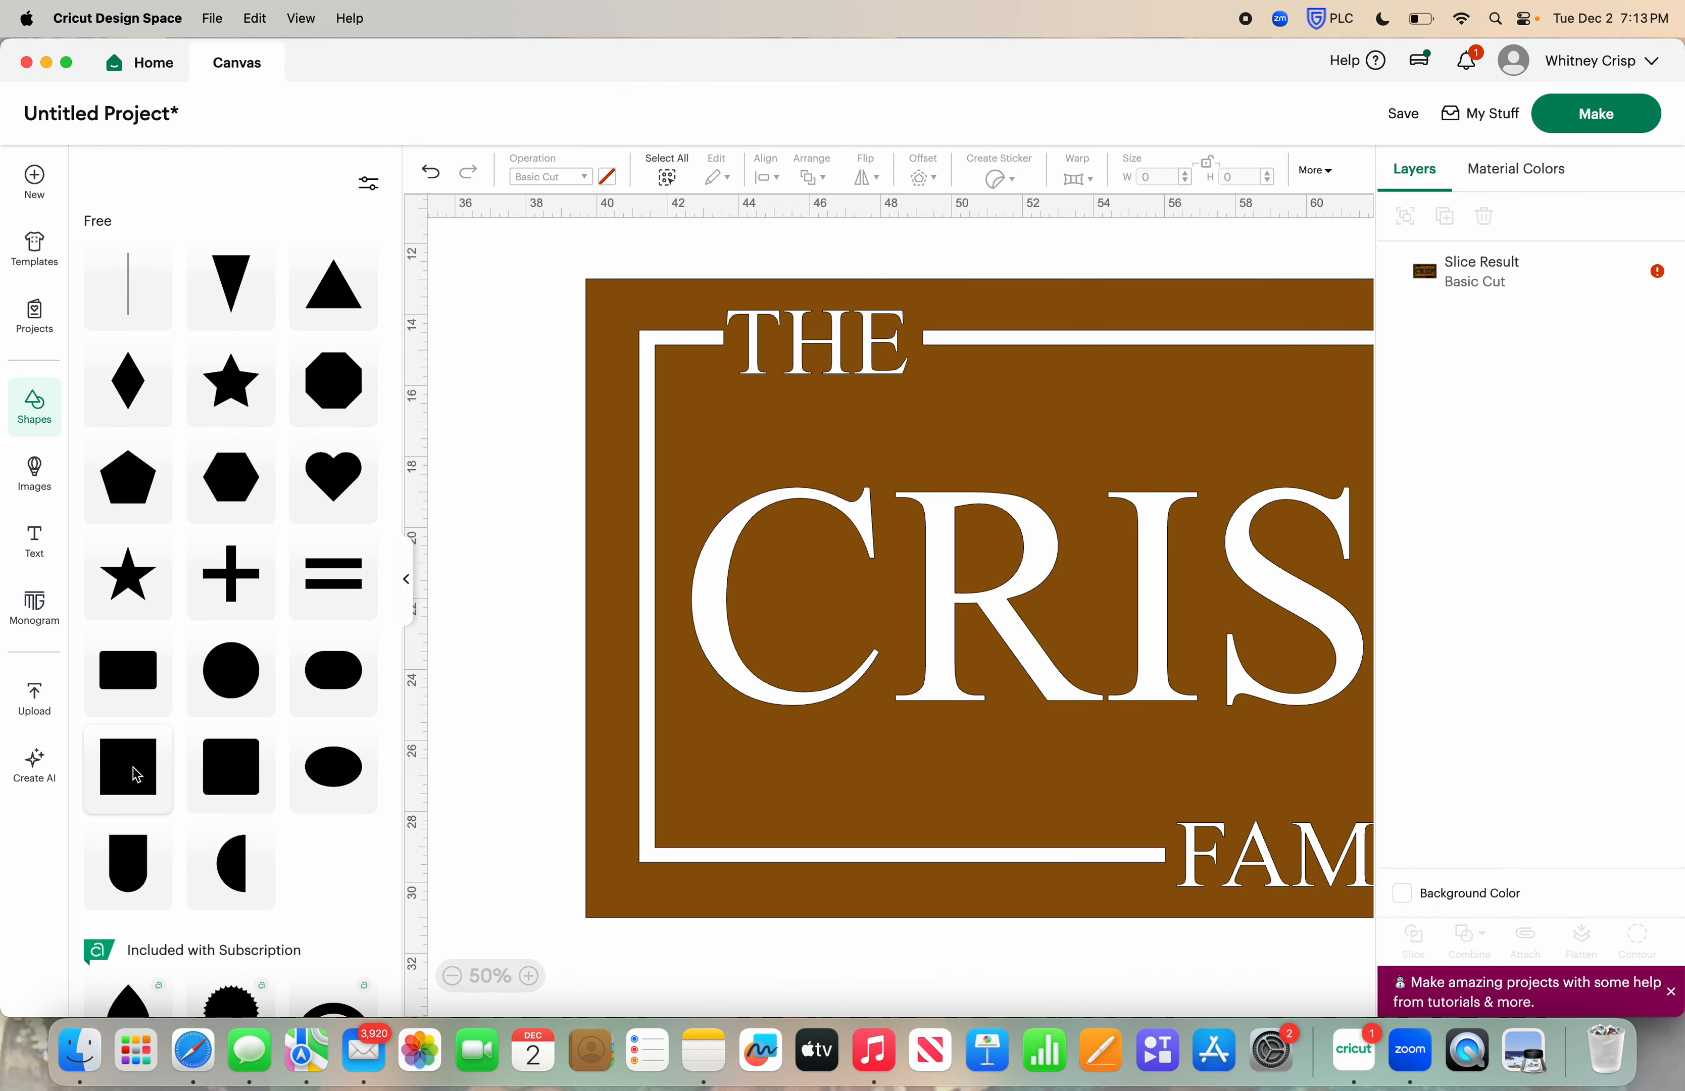
pyautogui.click(128, 774)
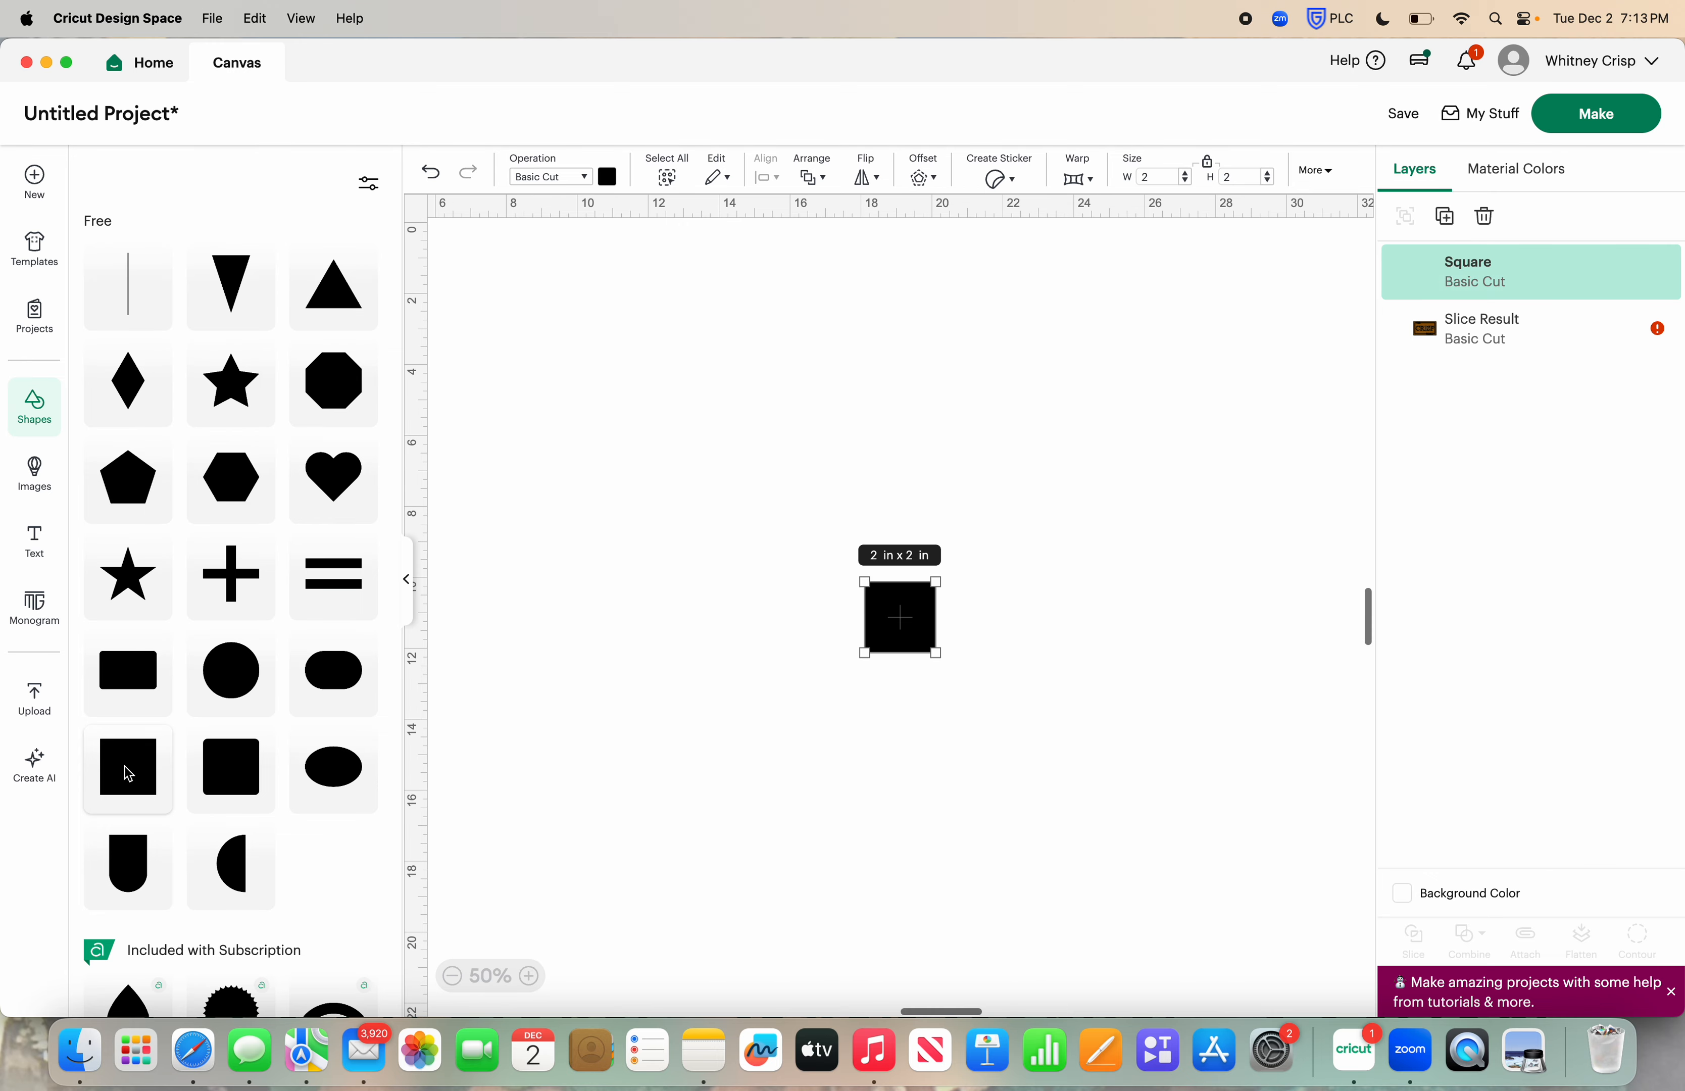
pyautogui.click(406, 579)
pyautogui.scroll(-2, 537, 734)
pyautogui.hscroll(4, 538, 734)
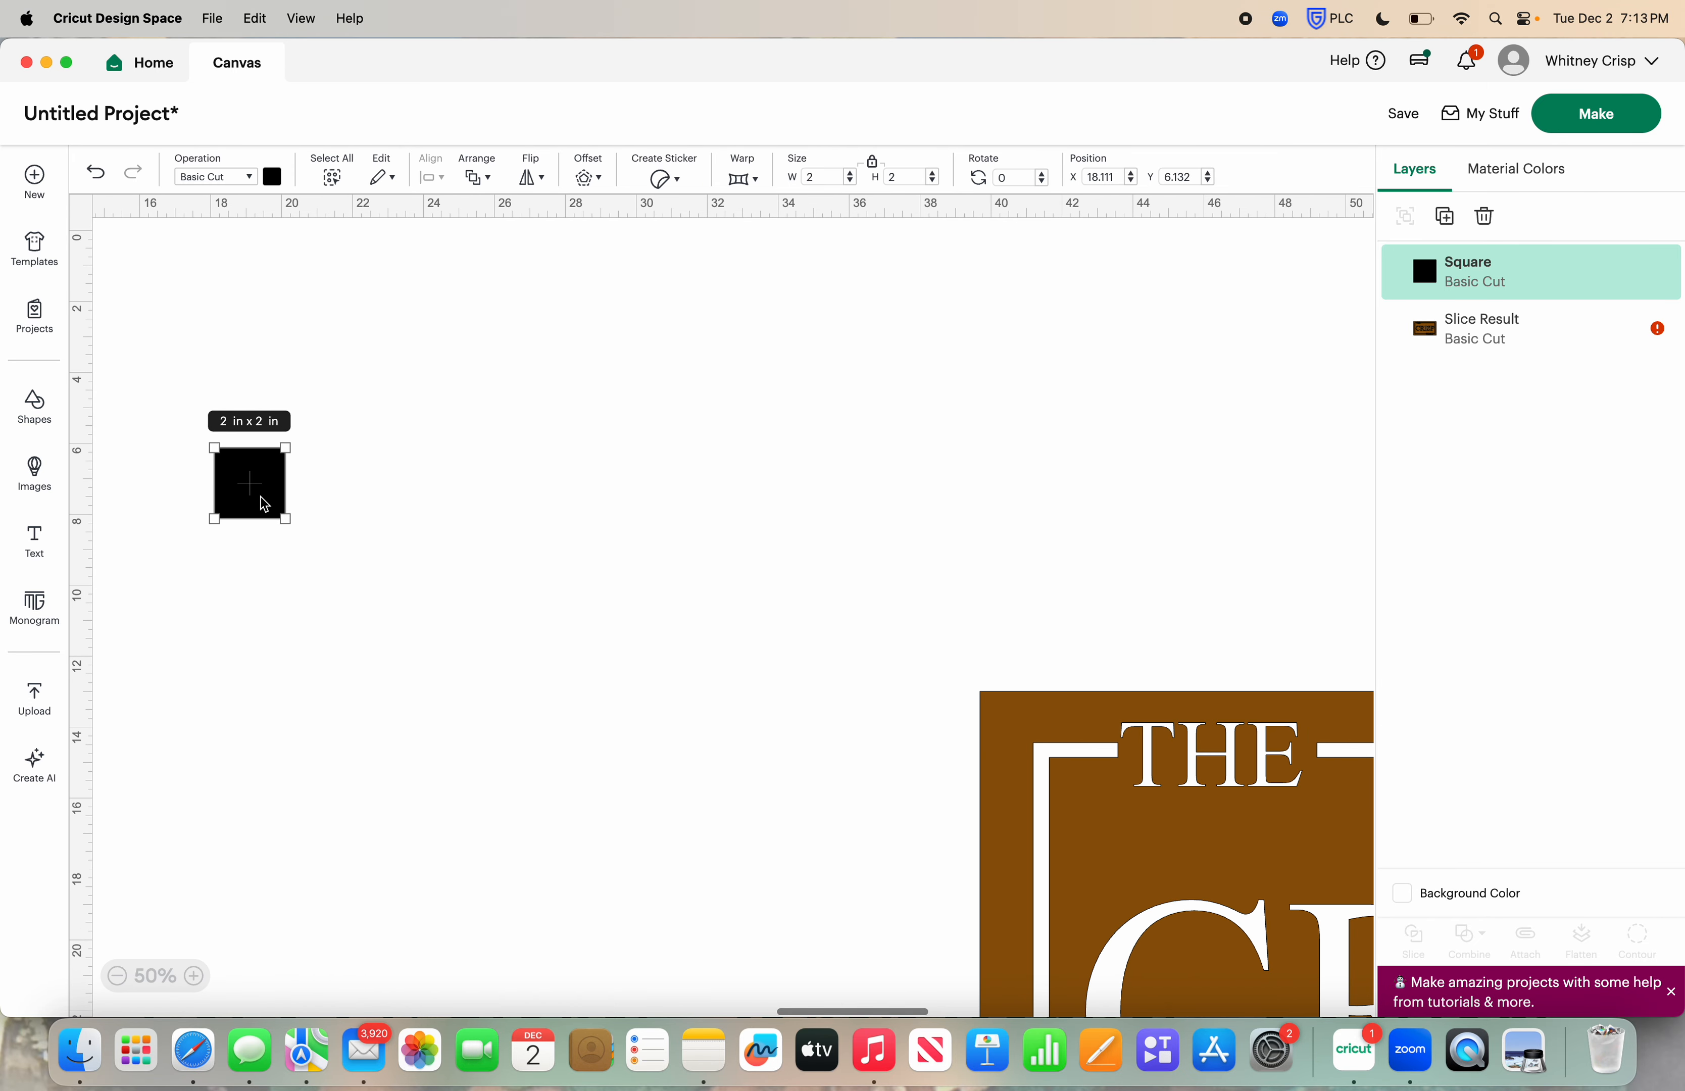
pyautogui.moveTo(260, 495); pyautogui.dragTo(1248, 891)
pyautogui.hscroll(6, 1250, 894)
pyautogui.scroll(-4, 1251, 894)
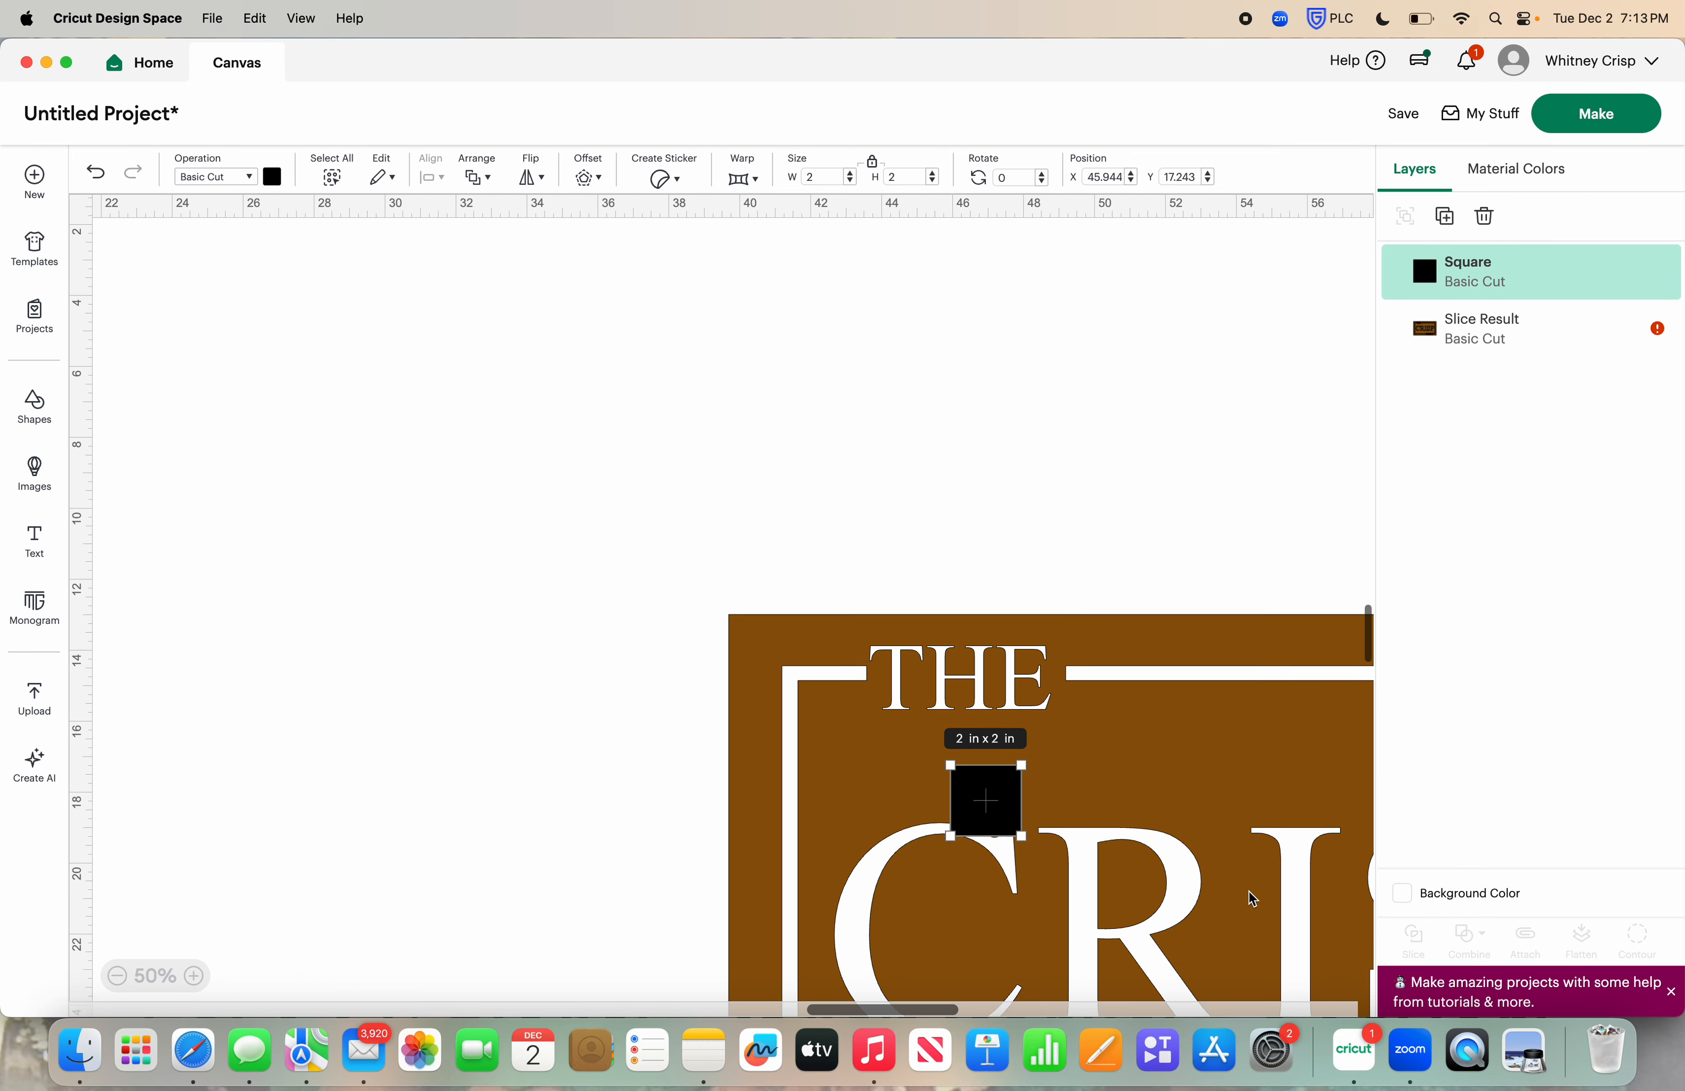
pyautogui.hscroll(5, 842, 745)
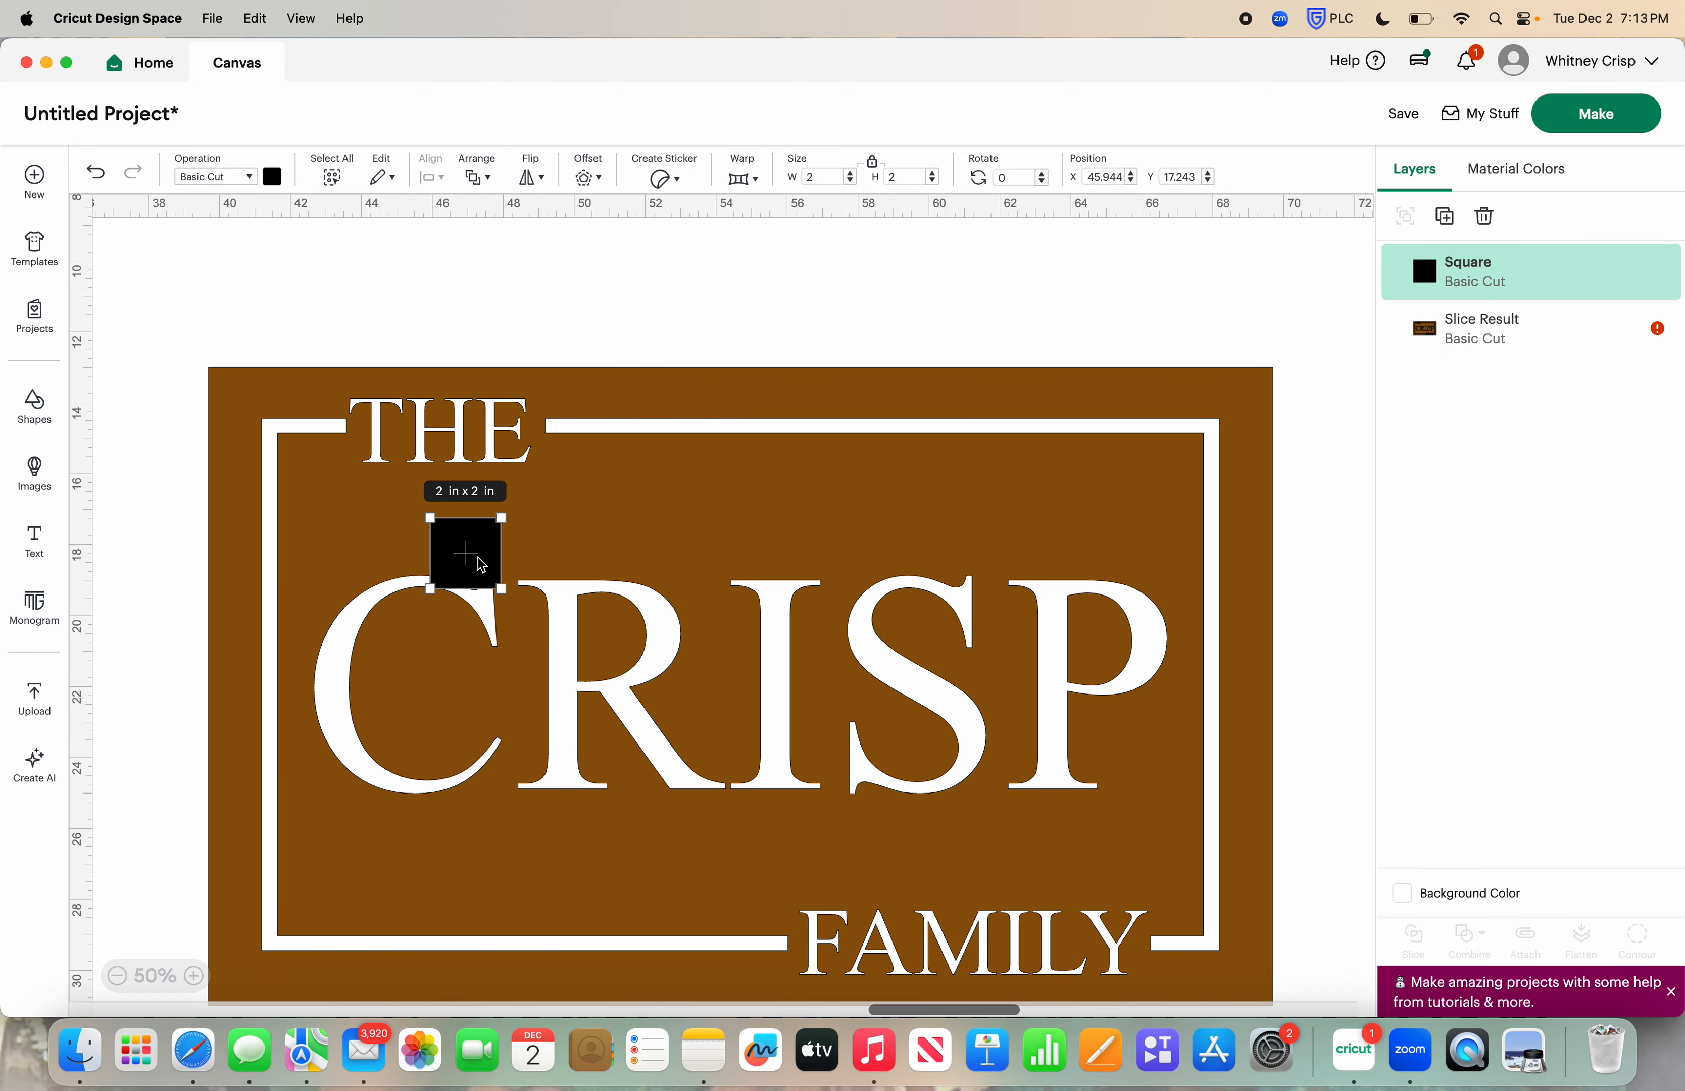
pyautogui.moveTo(477, 561); pyautogui.dragTo(582, 647)
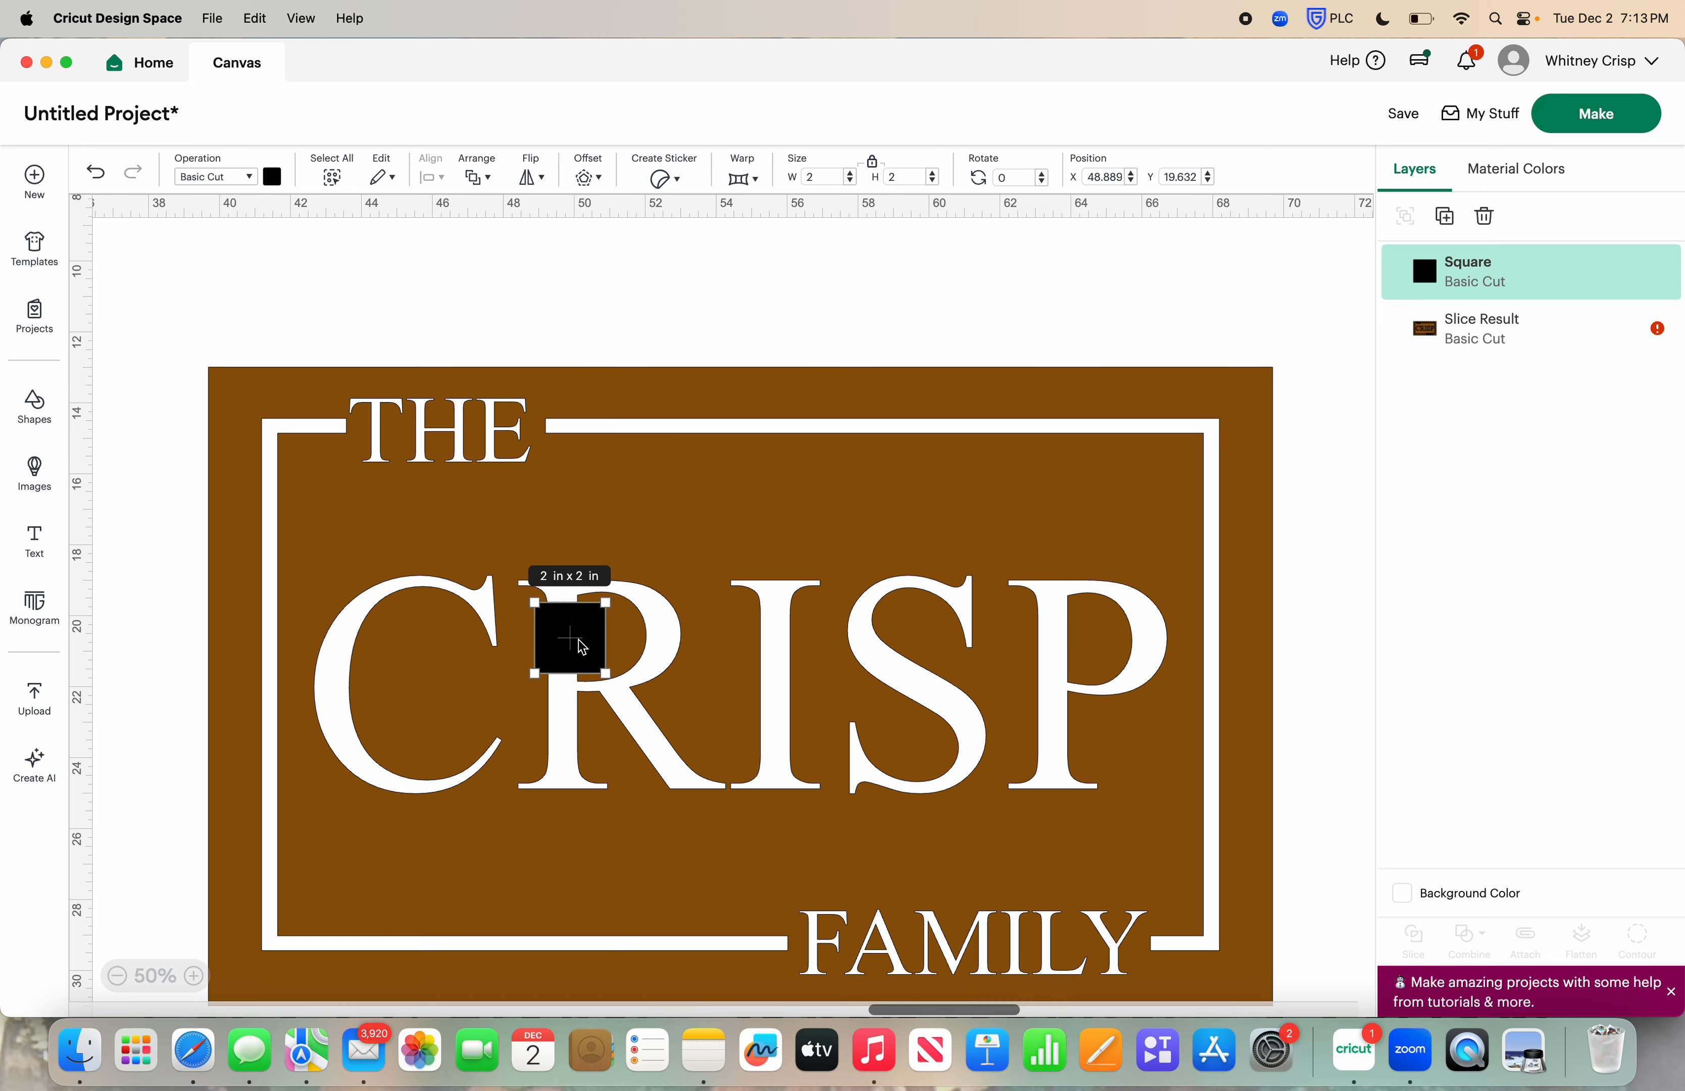
# Unlock the square's proportions, set its height to .12 in and move the thin bar slightly down the R's stem
pyautogui.click(874, 165)
pyautogui.click(916, 184)
pyautogui.write('.12')
pyautogui.press('Return')
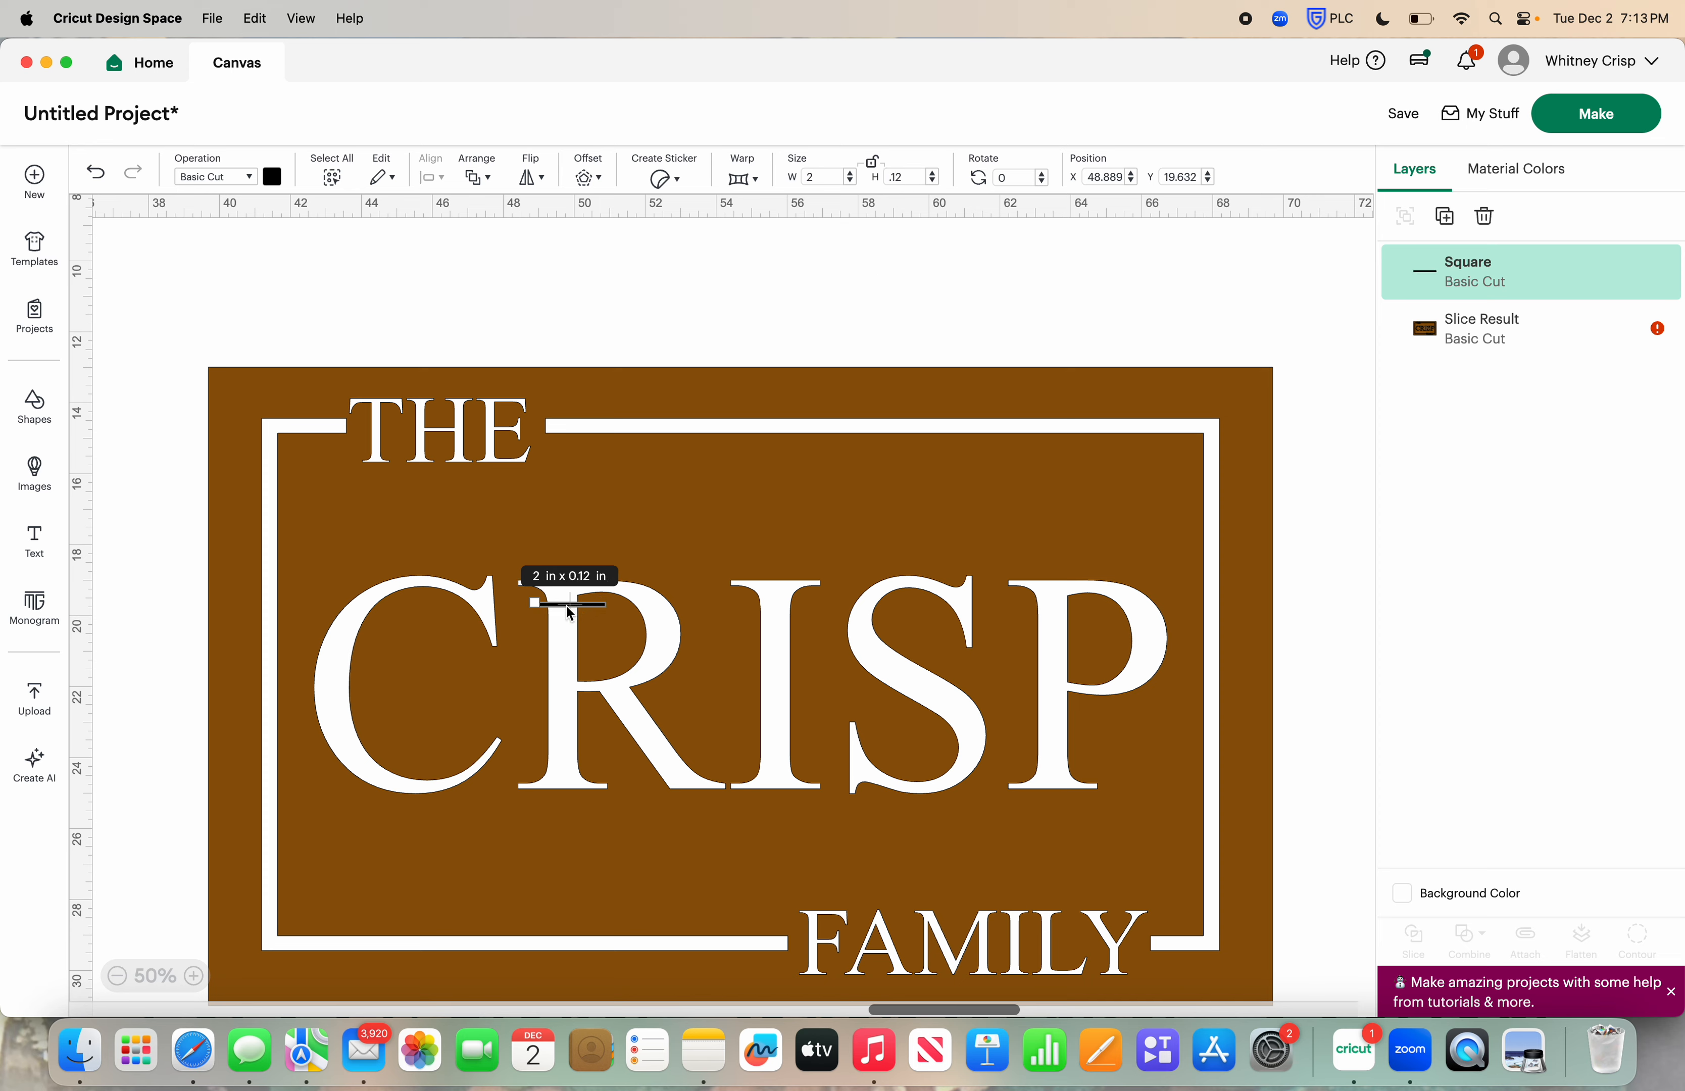
pyautogui.moveTo(565, 613); pyautogui.dragTo(570, 637)
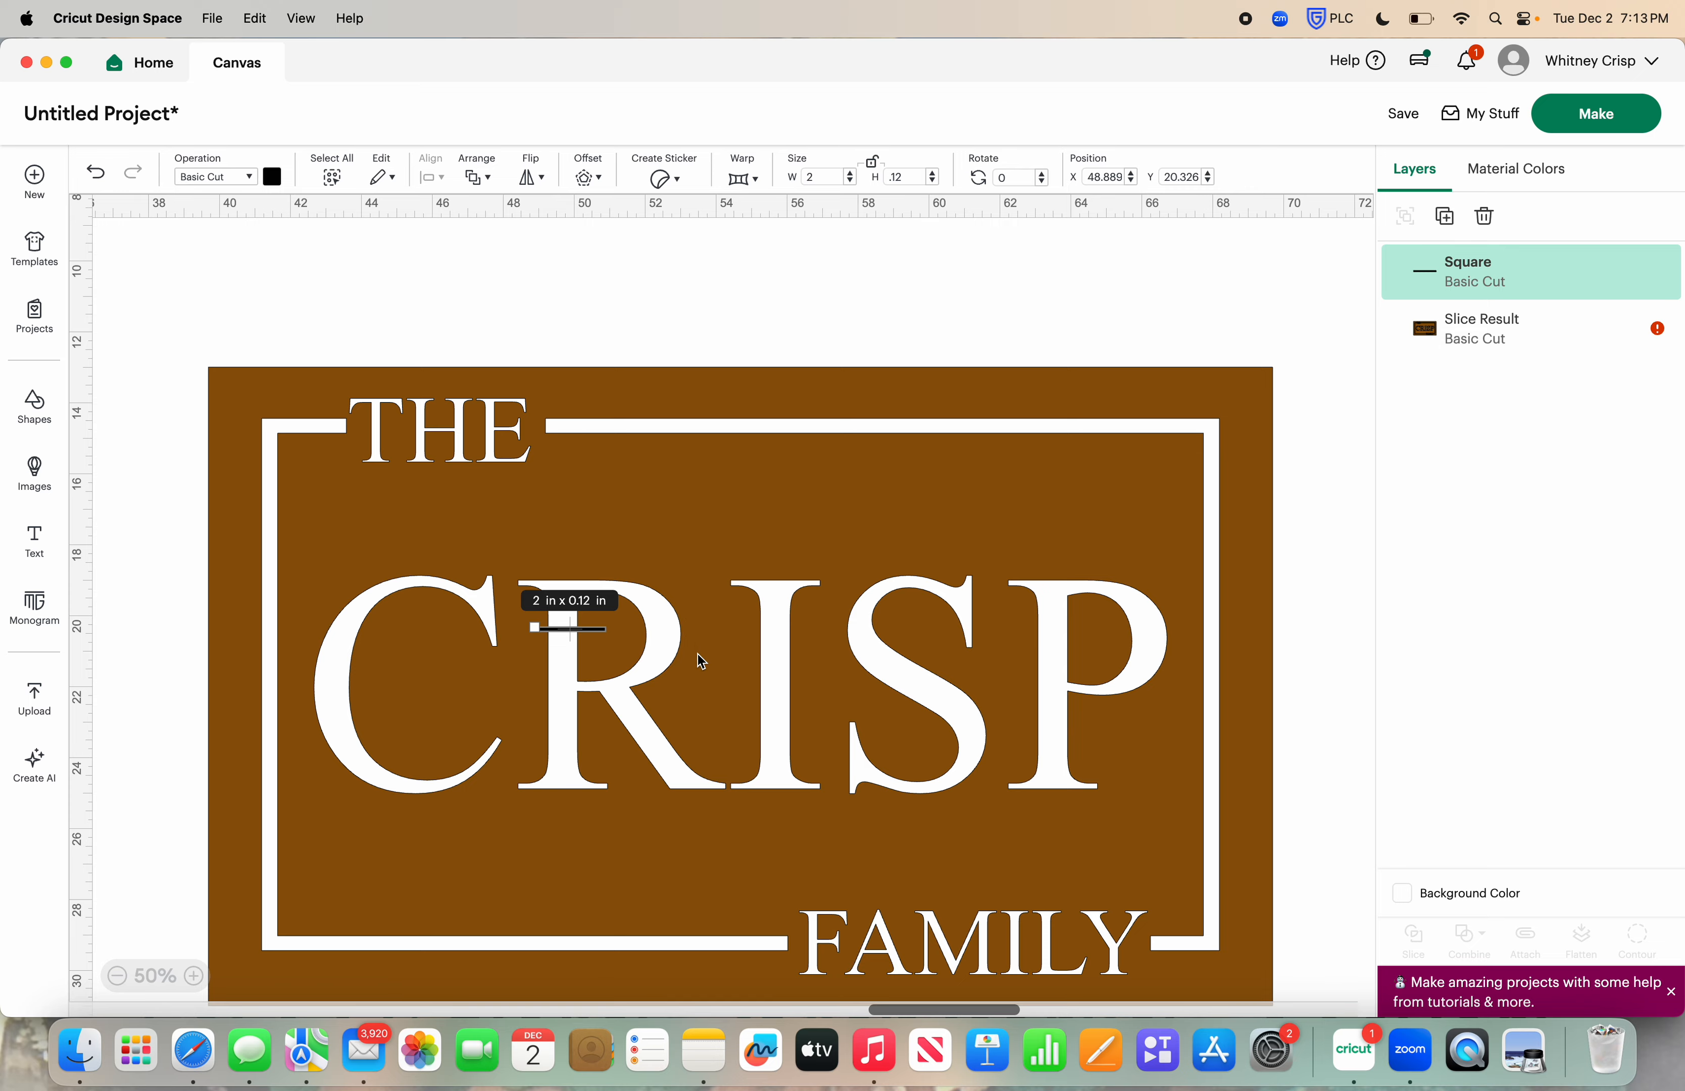
# Widen the thin bridge bar to 4.4 in so it crosses the whole upper part of the R
pyautogui.click(850, 174)
pyautogui.click(851, 174)
pyautogui.click(851, 173)
pyautogui.click(851, 174)
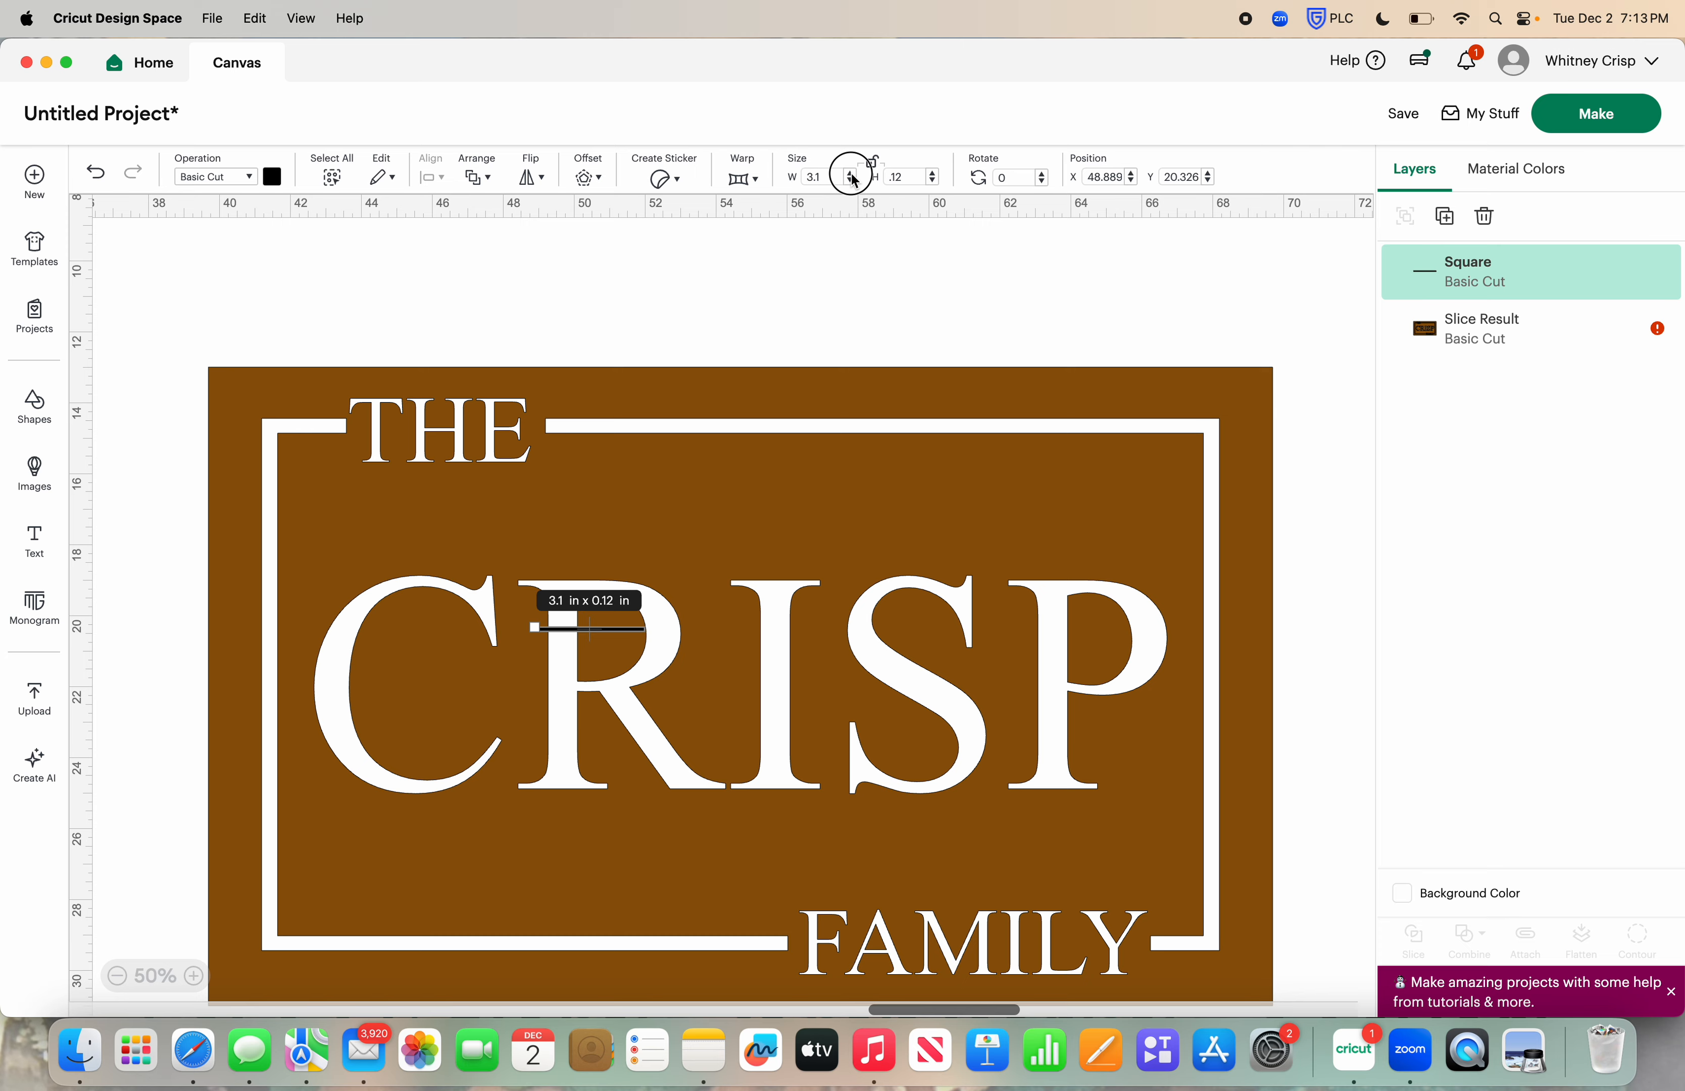
pyautogui.click(851, 174)
pyautogui.click(851, 174)
pyautogui.click(851, 174)
pyautogui.click(851, 174)
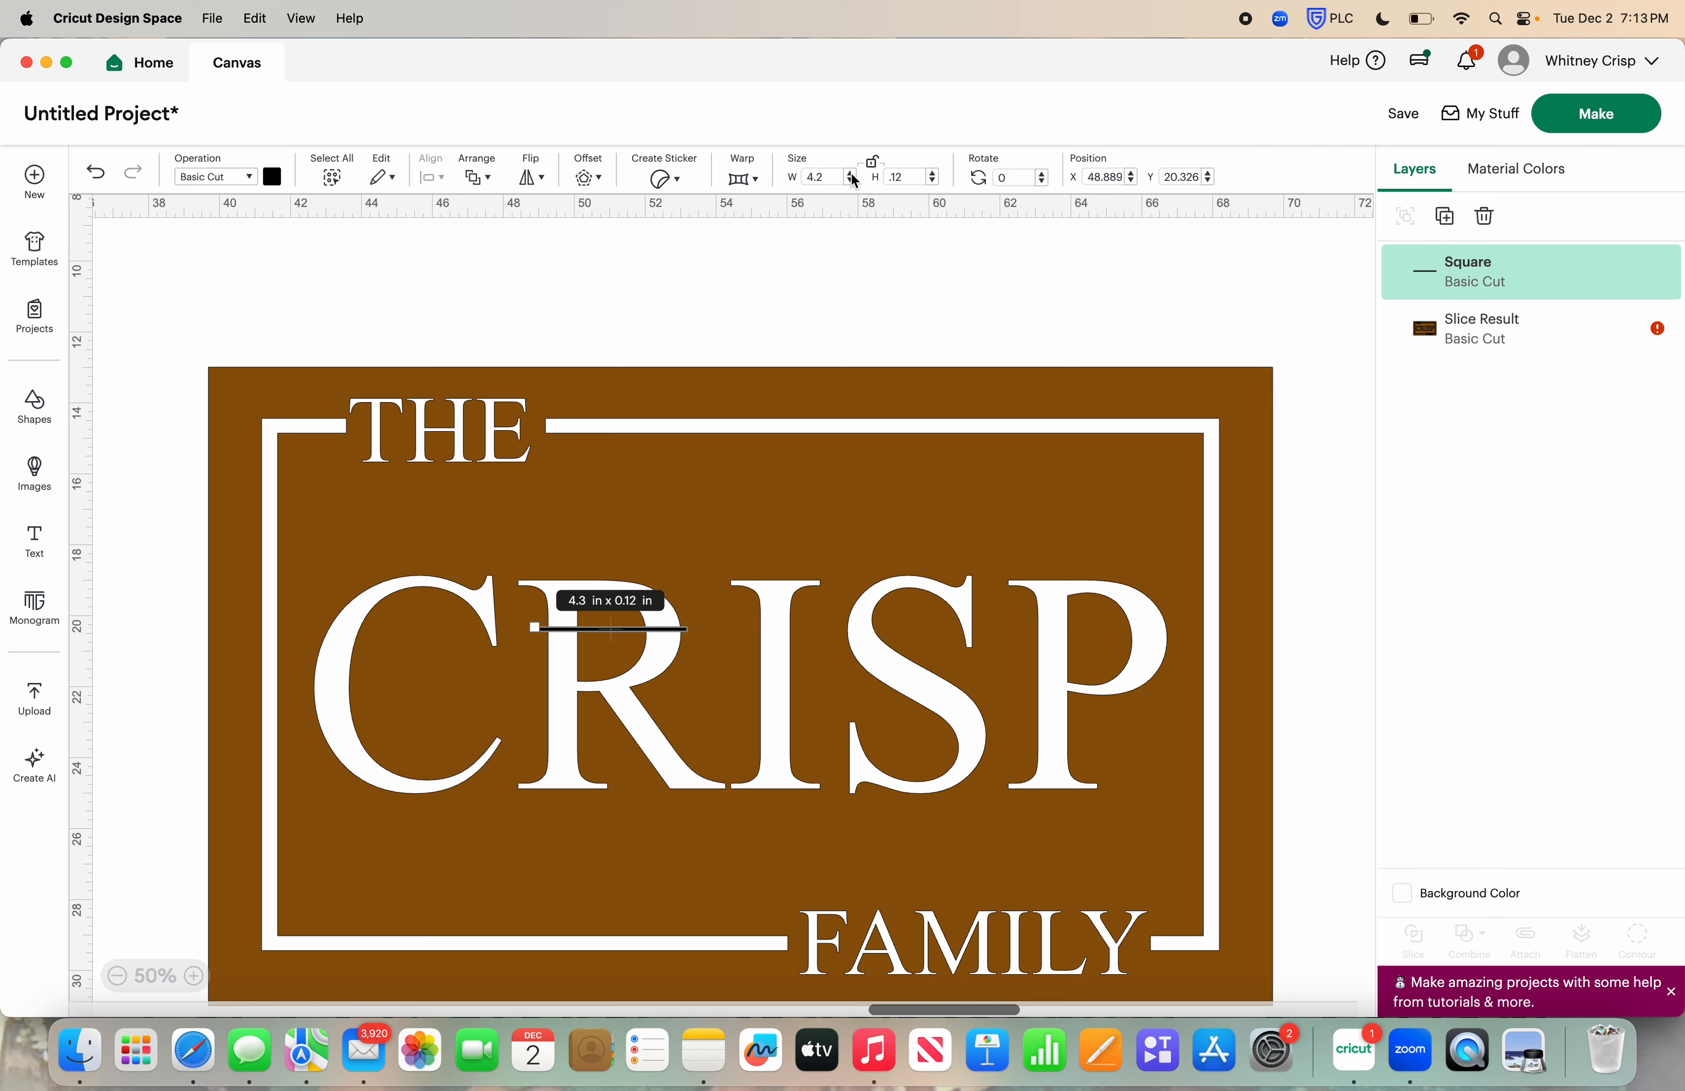
pyautogui.click(851, 174)
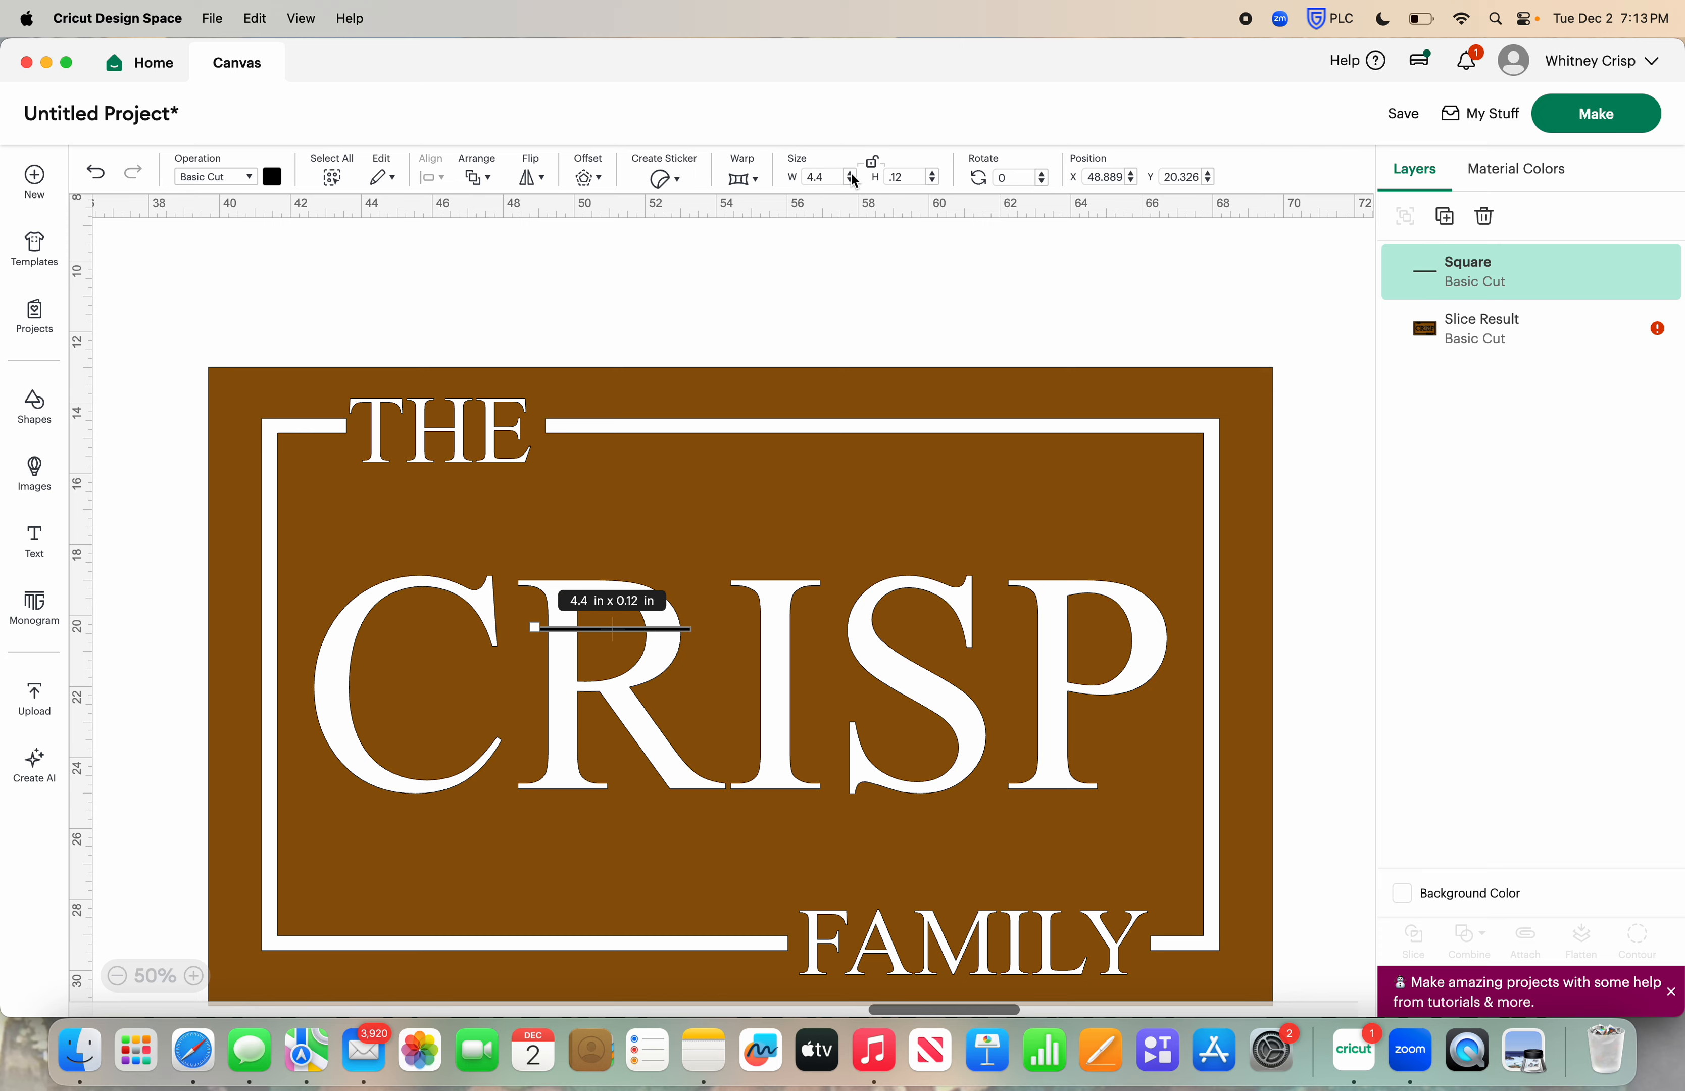
# Duplicate the bridge bar twice, placing one copy across the P's bowl and the other across the A in FAMILY
pyautogui.click(1443, 218)
pyautogui.moveTo(704, 658); pyautogui.dragTo(1176, 646)
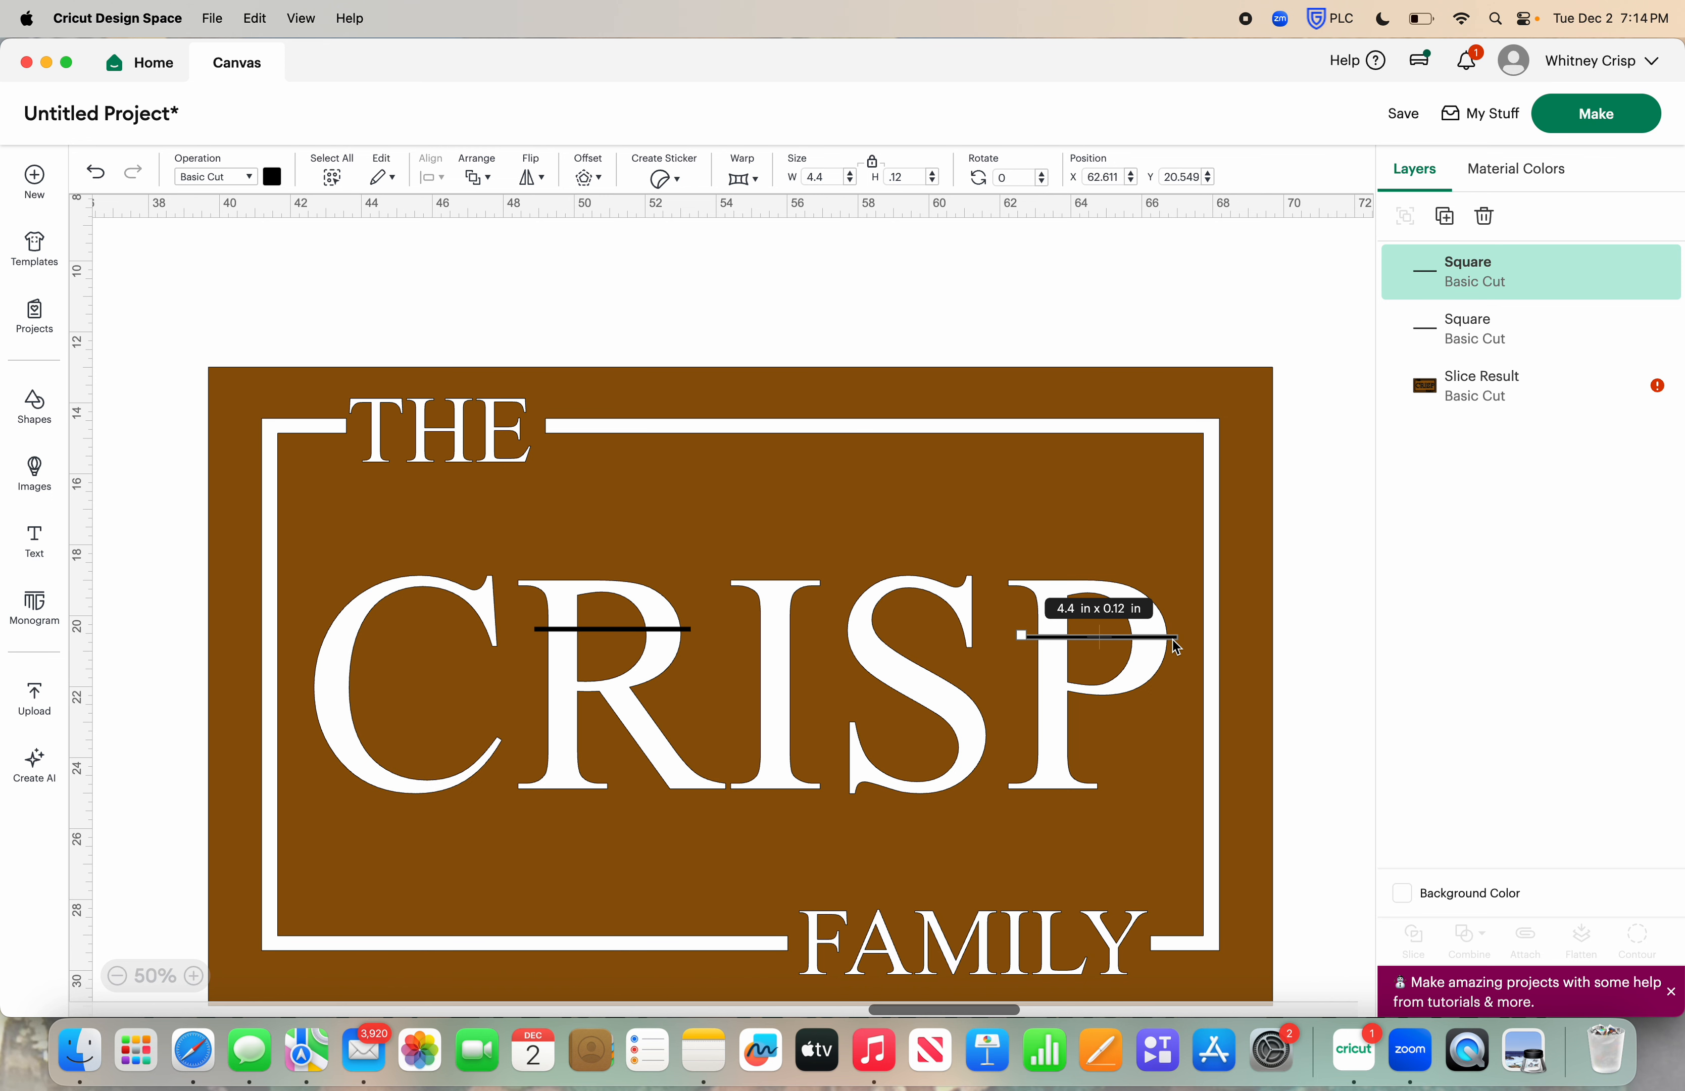
pyautogui.scroll(-3, 1177, 646)
pyautogui.click(1444, 217)
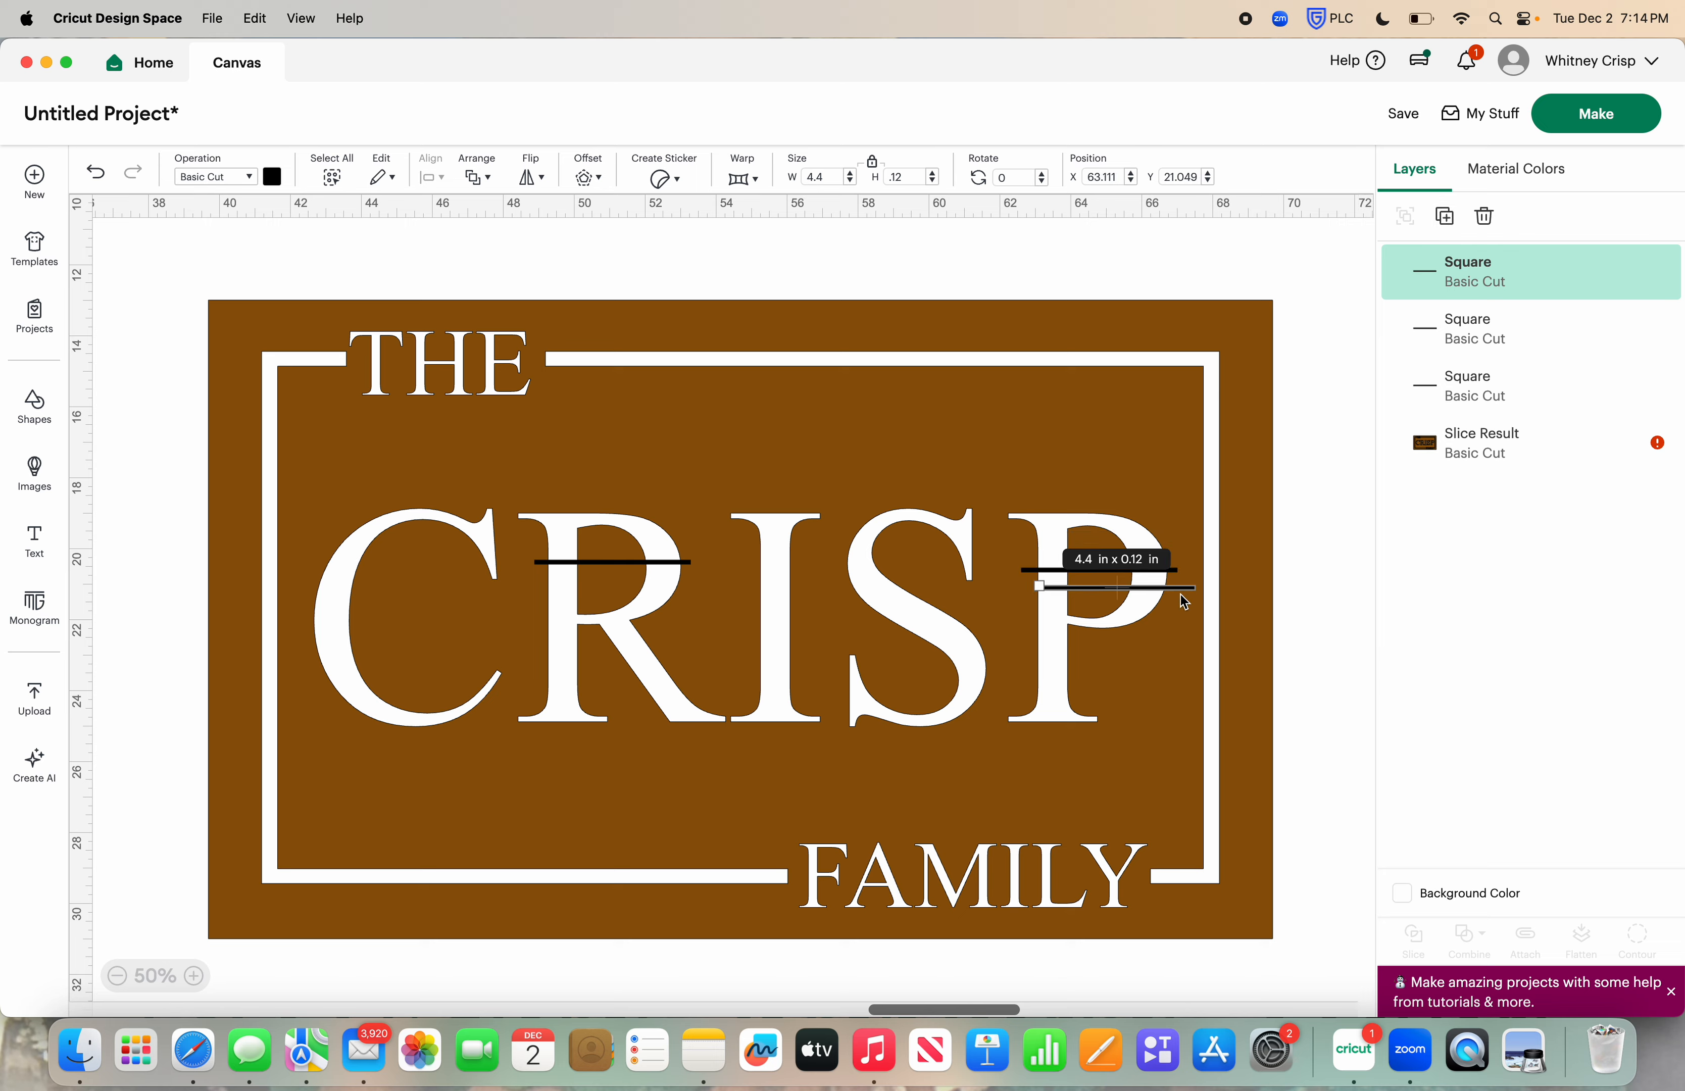
pyautogui.moveTo(1180, 595); pyautogui.dragTo(999, 881)
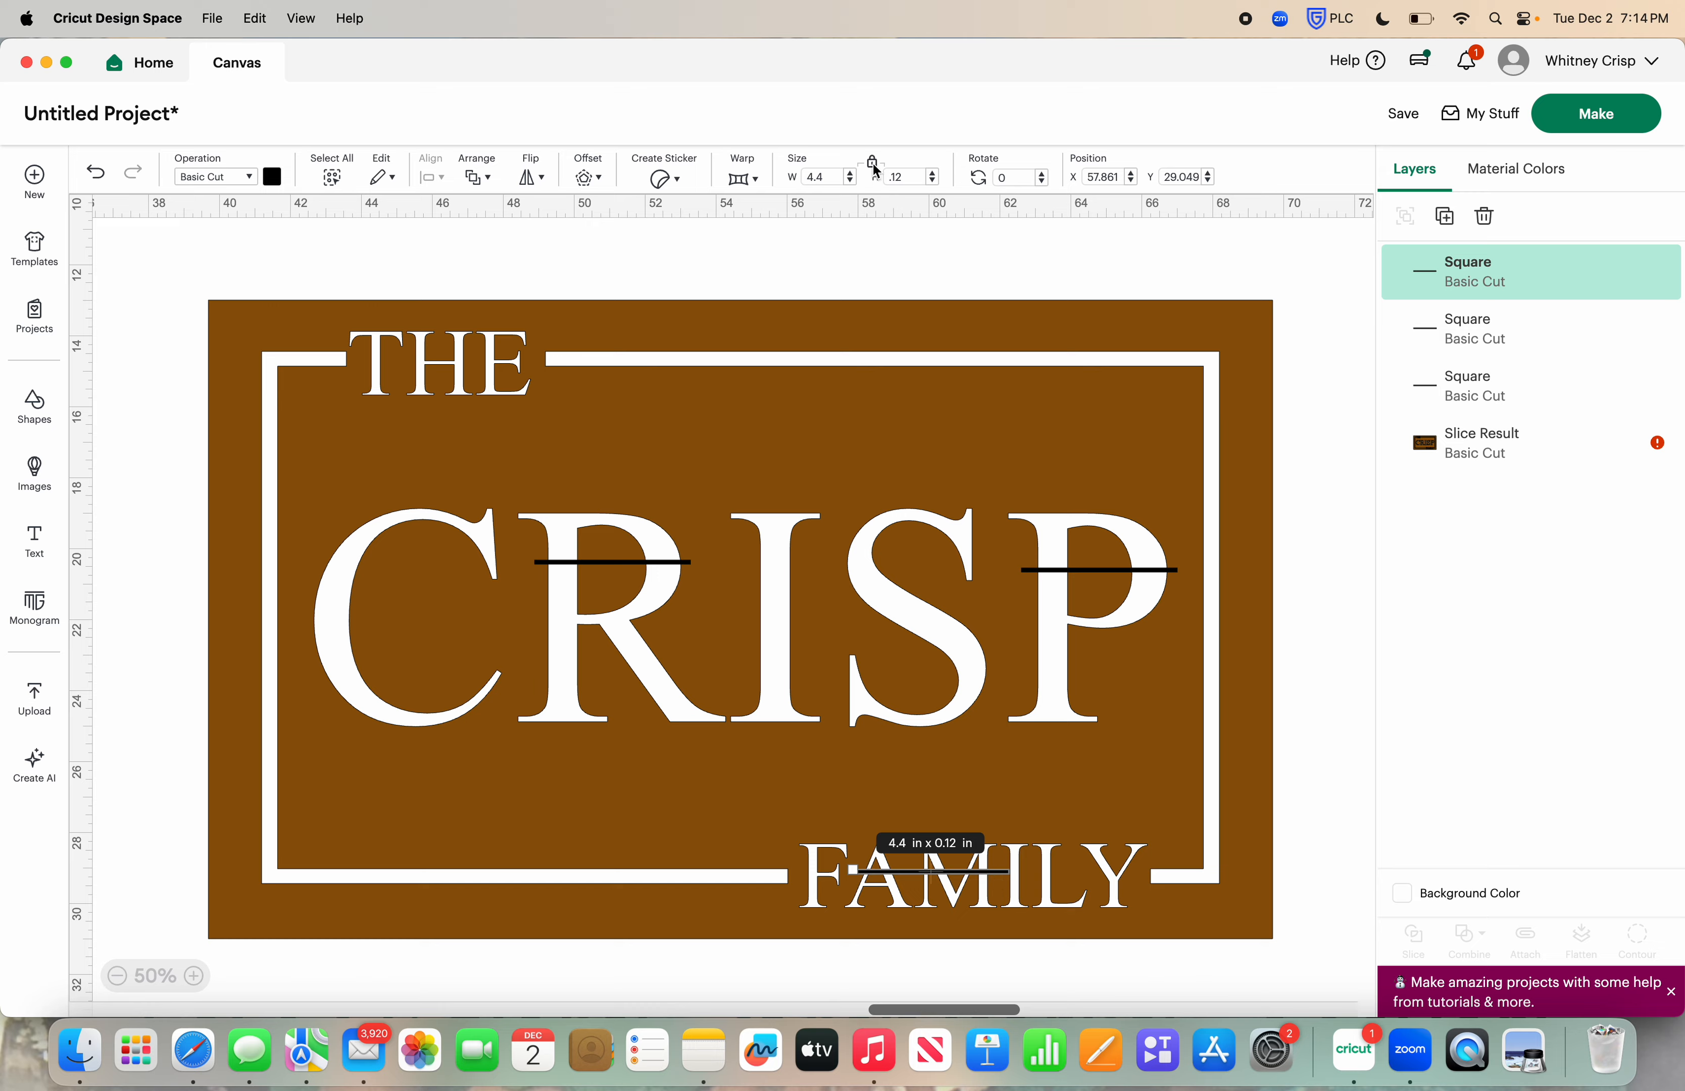
# Narrow the bar on FAMILY, with proportions unlocked, until it spans just the letter A
pyautogui.click(851, 182)
pyautogui.click(851, 183)
pyautogui.click(851, 183)
pyautogui.click(852, 183)
pyautogui.click(851, 183)
pyautogui.click(851, 183)
pyautogui.click(851, 183)
pyautogui.click(851, 183)
pyautogui.click(851, 183)
pyautogui.click(851, 183)
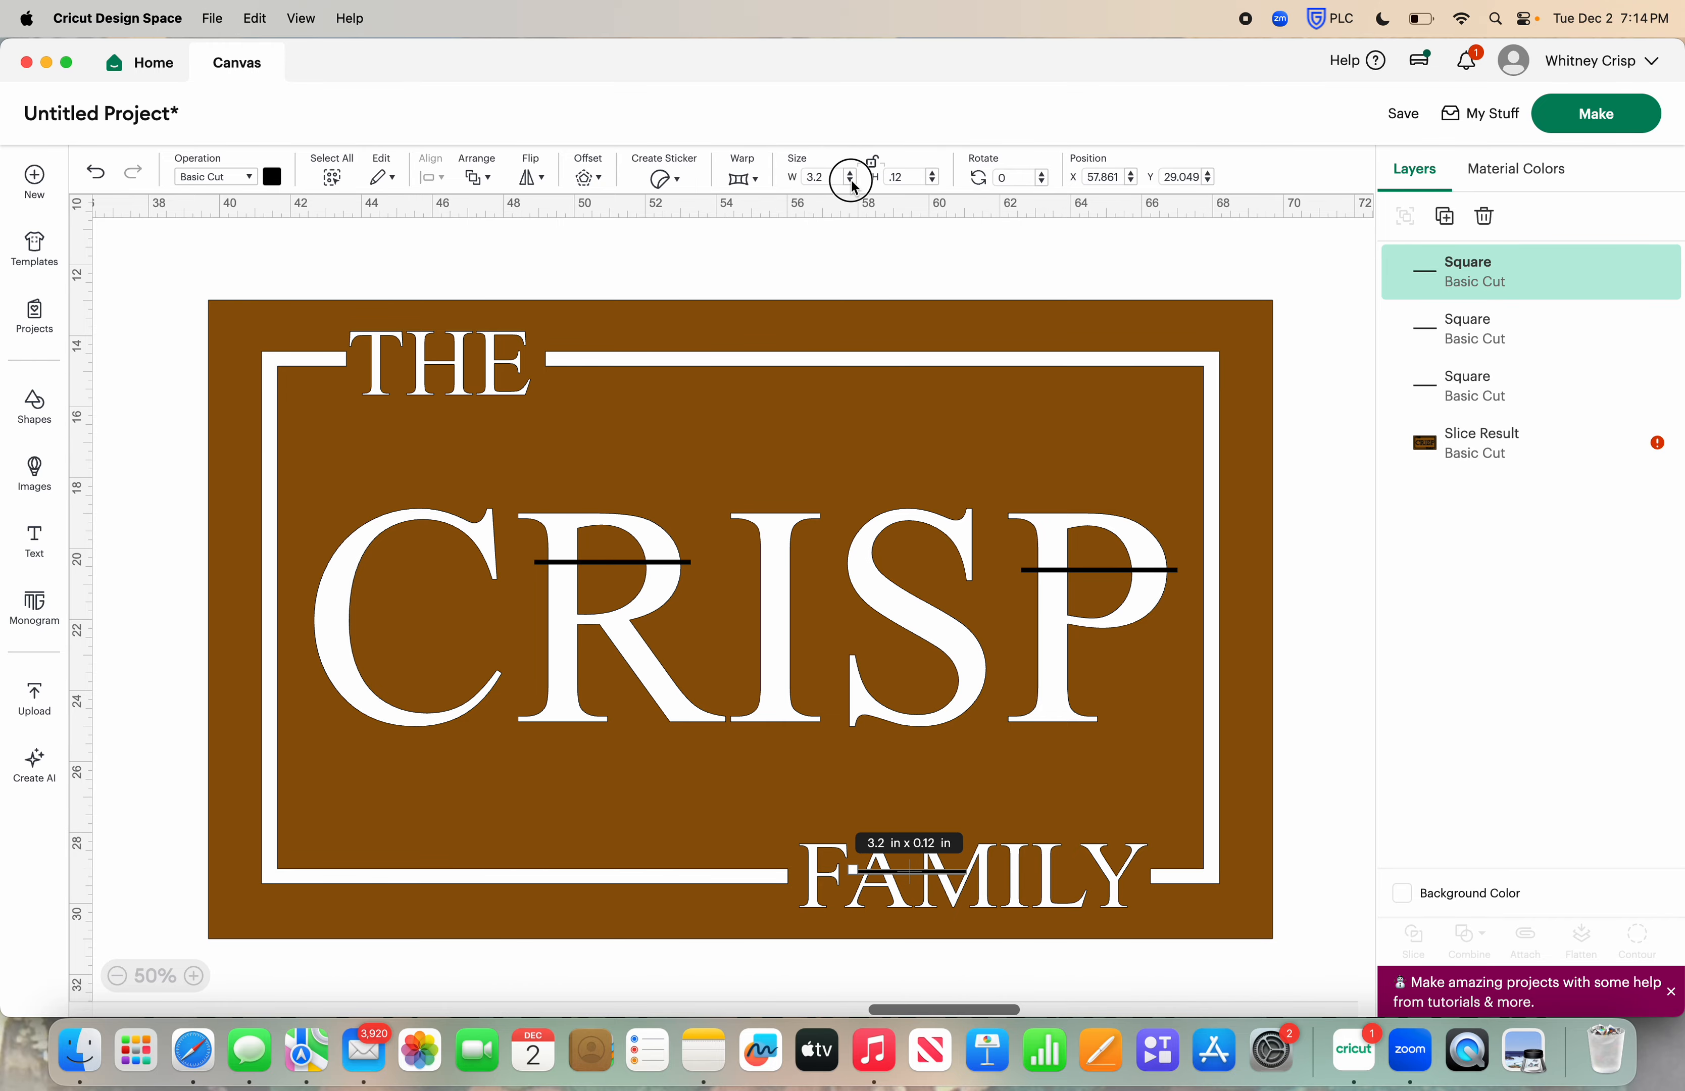
pyautogui.click(852, 183)
pyautogui.click(851, 183)
pyautogui.click(851, 183)
pyautogui.click(852, 182)
pyautogui.click(851, 183)
pyautogui.click(852, 183)
pyautogui.click(852, 183)
pyautogui.click(852, 183)
pyautogui.click(852, 183)
pyautogui.click(851, 183)
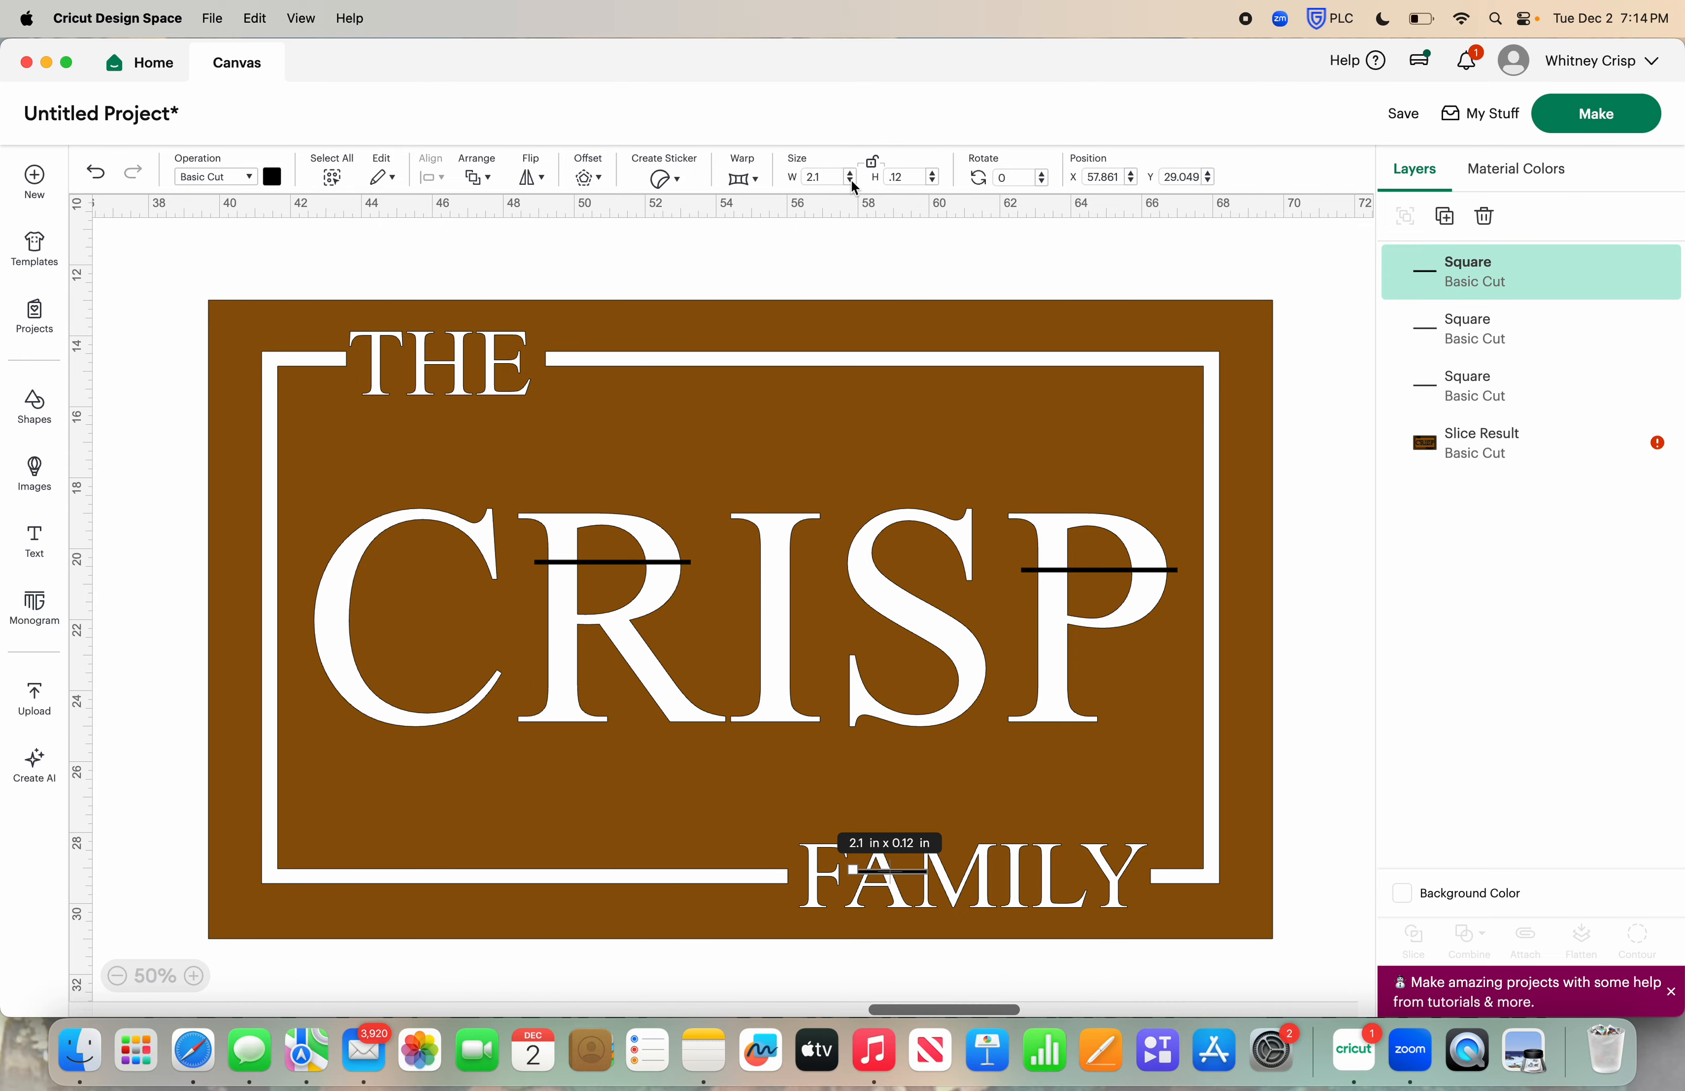
pyautogui.click(852, 183)
pyautogui.click(851, 182)
pyautogui.click(811, 277)
pyautogui.scroll(-3, 811, 276)
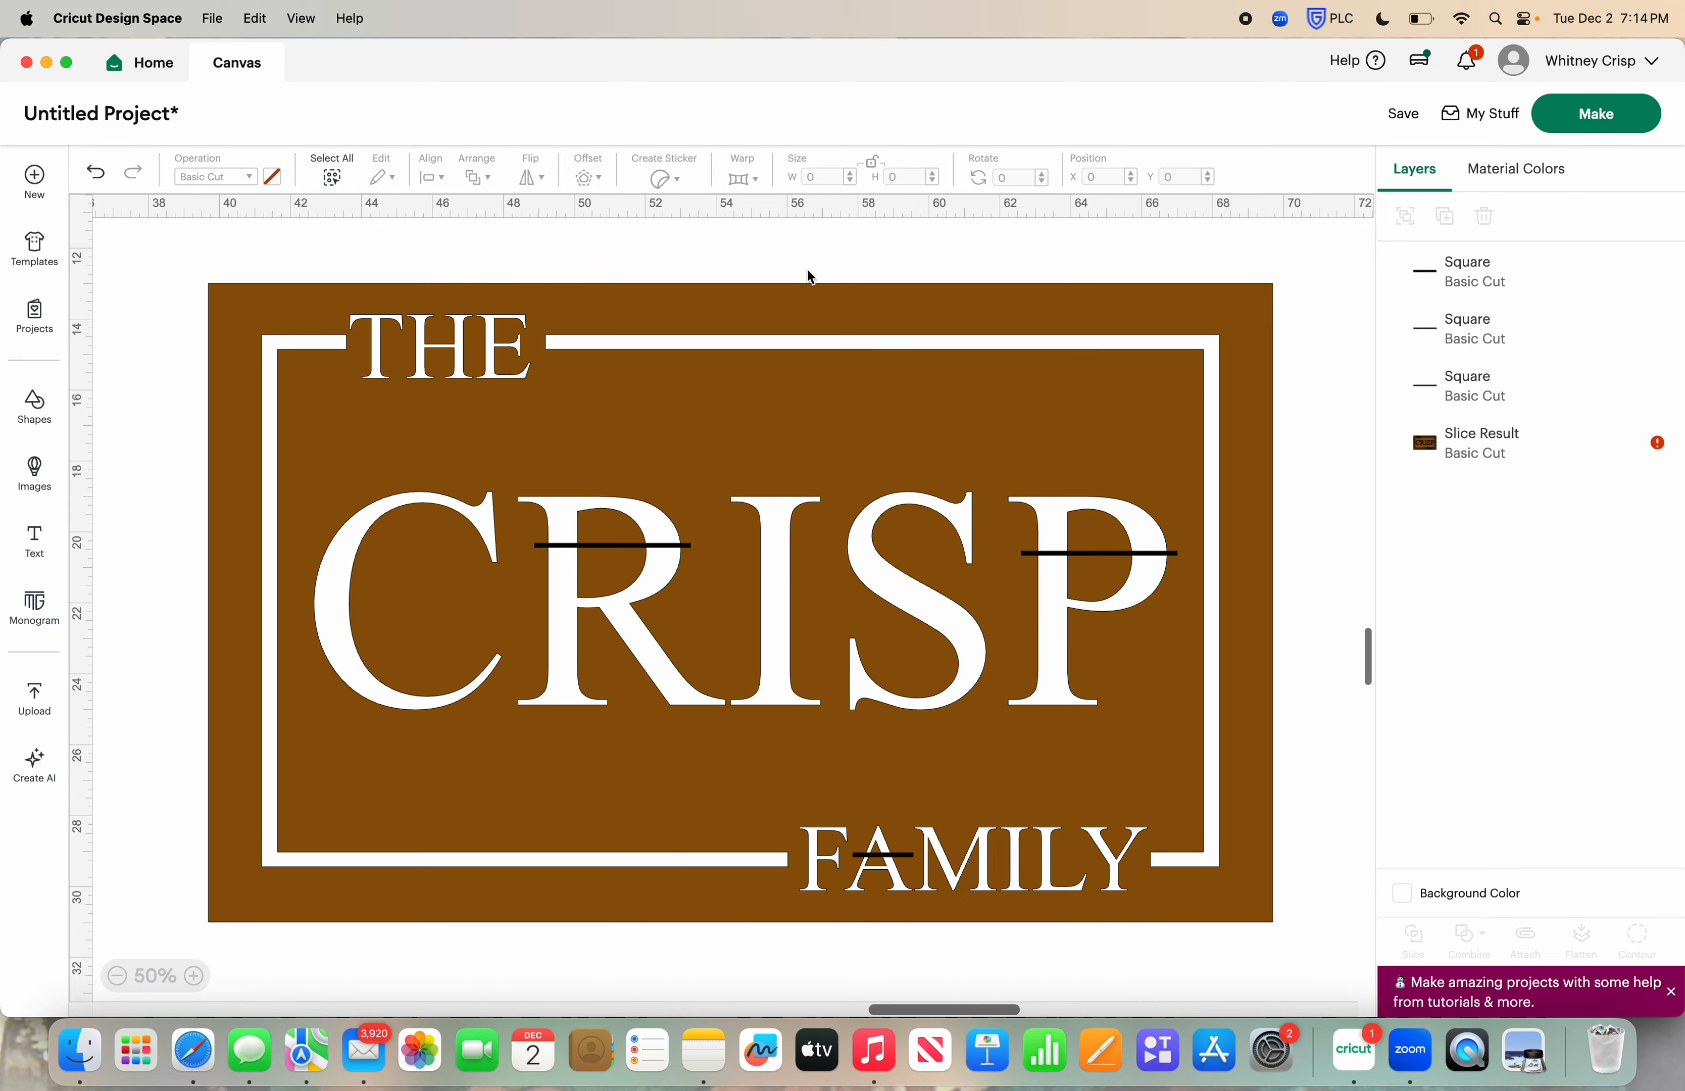
pyautogui.scroll(1, 808, 269)
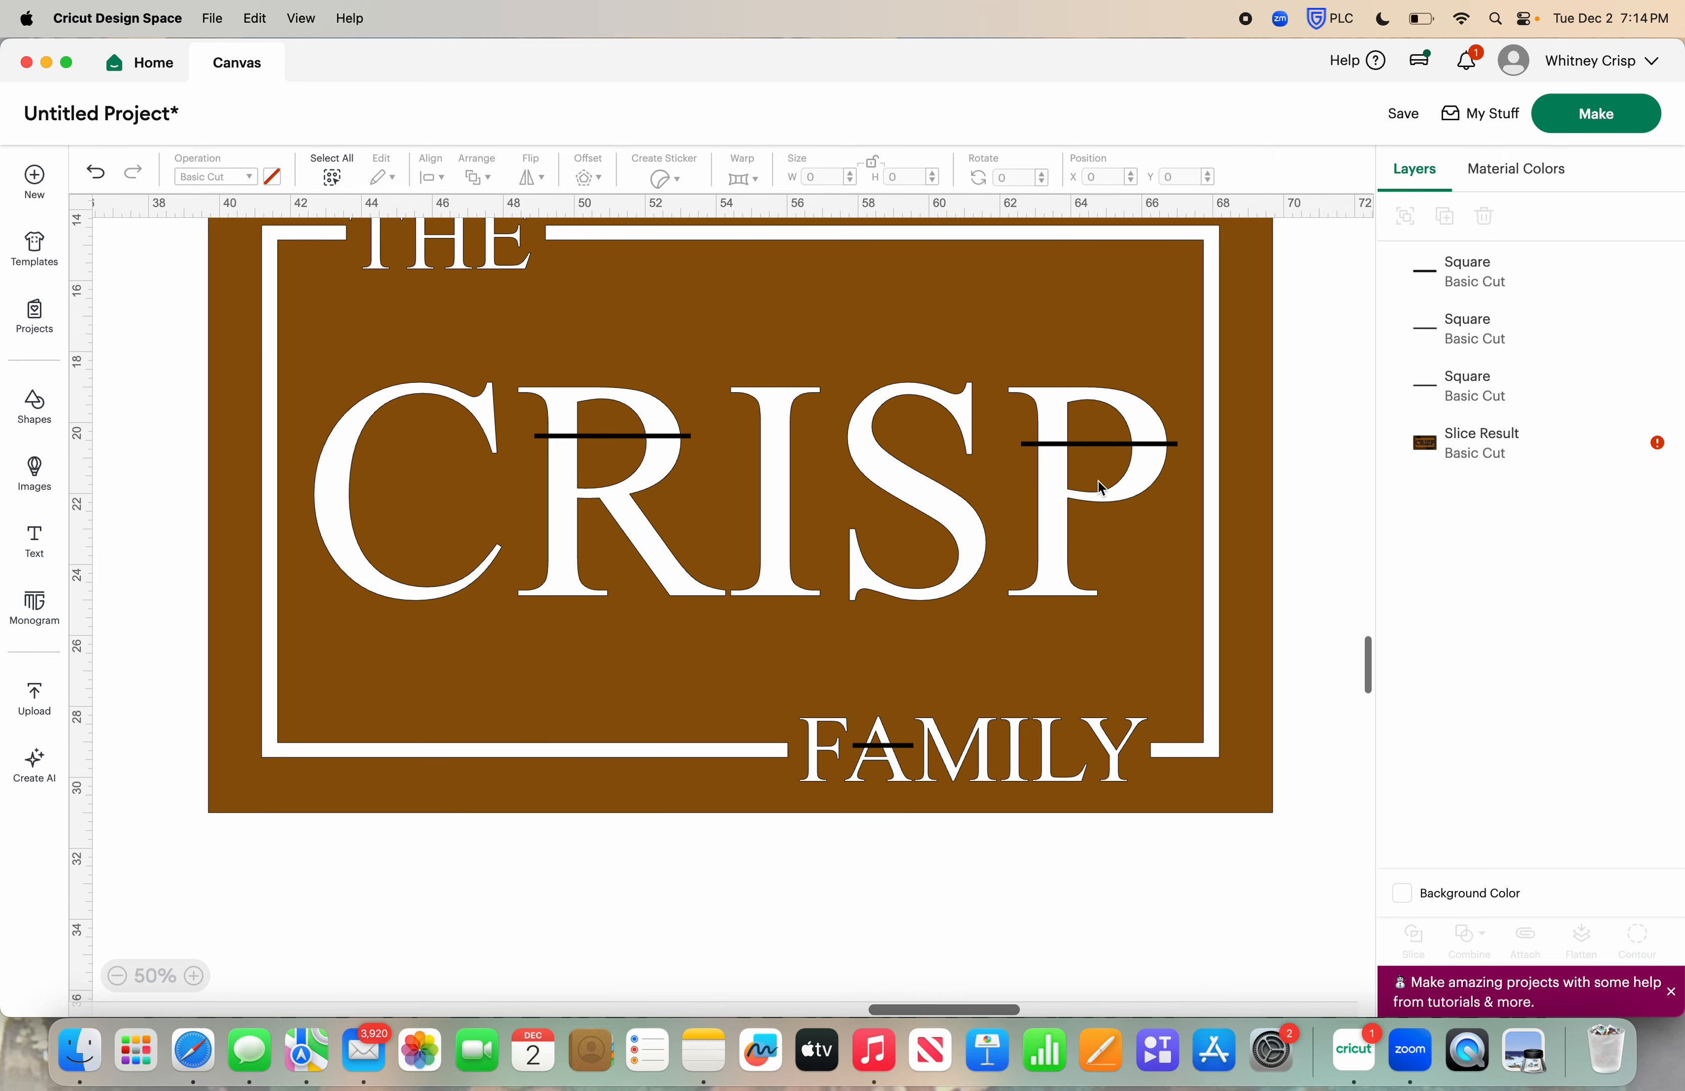
# Duplicate the bar on the P and move the spare copy below the stencil's lower-left corner
pyautogui.click(1037, 445)
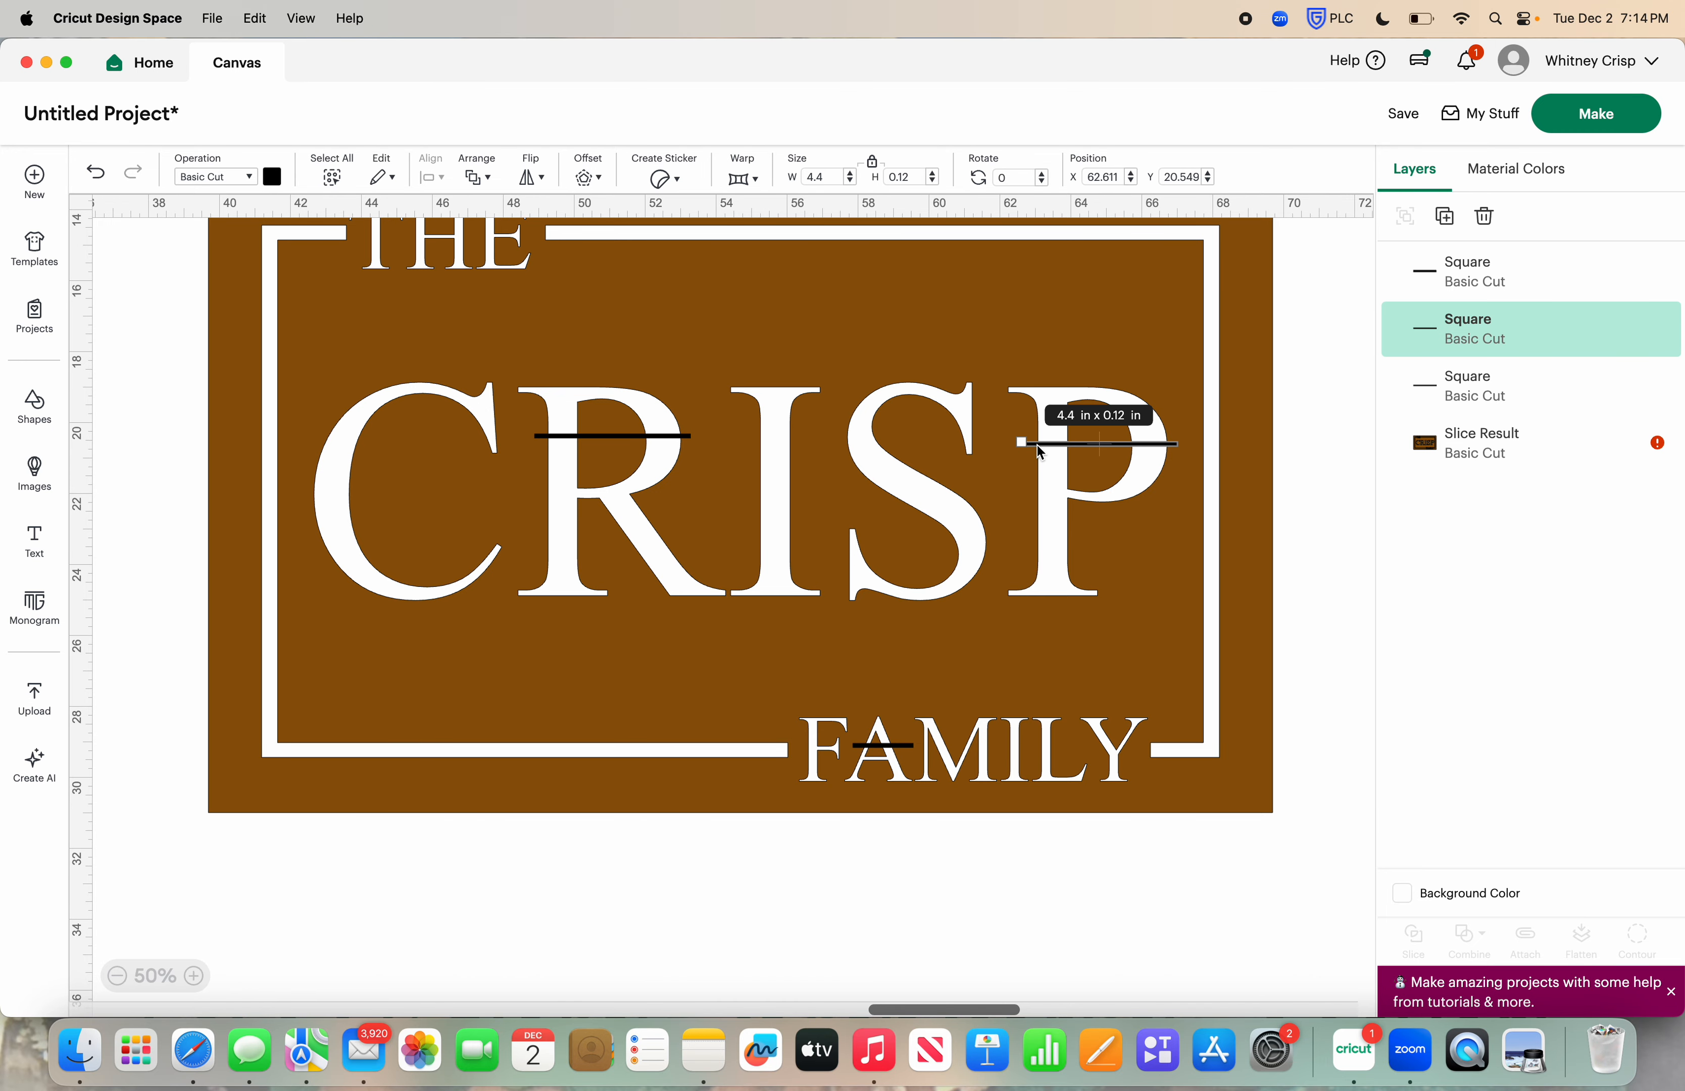
pyautogui.click(1445, 216)
pyautogui.moveTo(1197, 471); pyautogui.dragTo(387, 934)
pyautogui.scroll(1, 417, 788)
pyautogui.scroll(2, 416, 787)
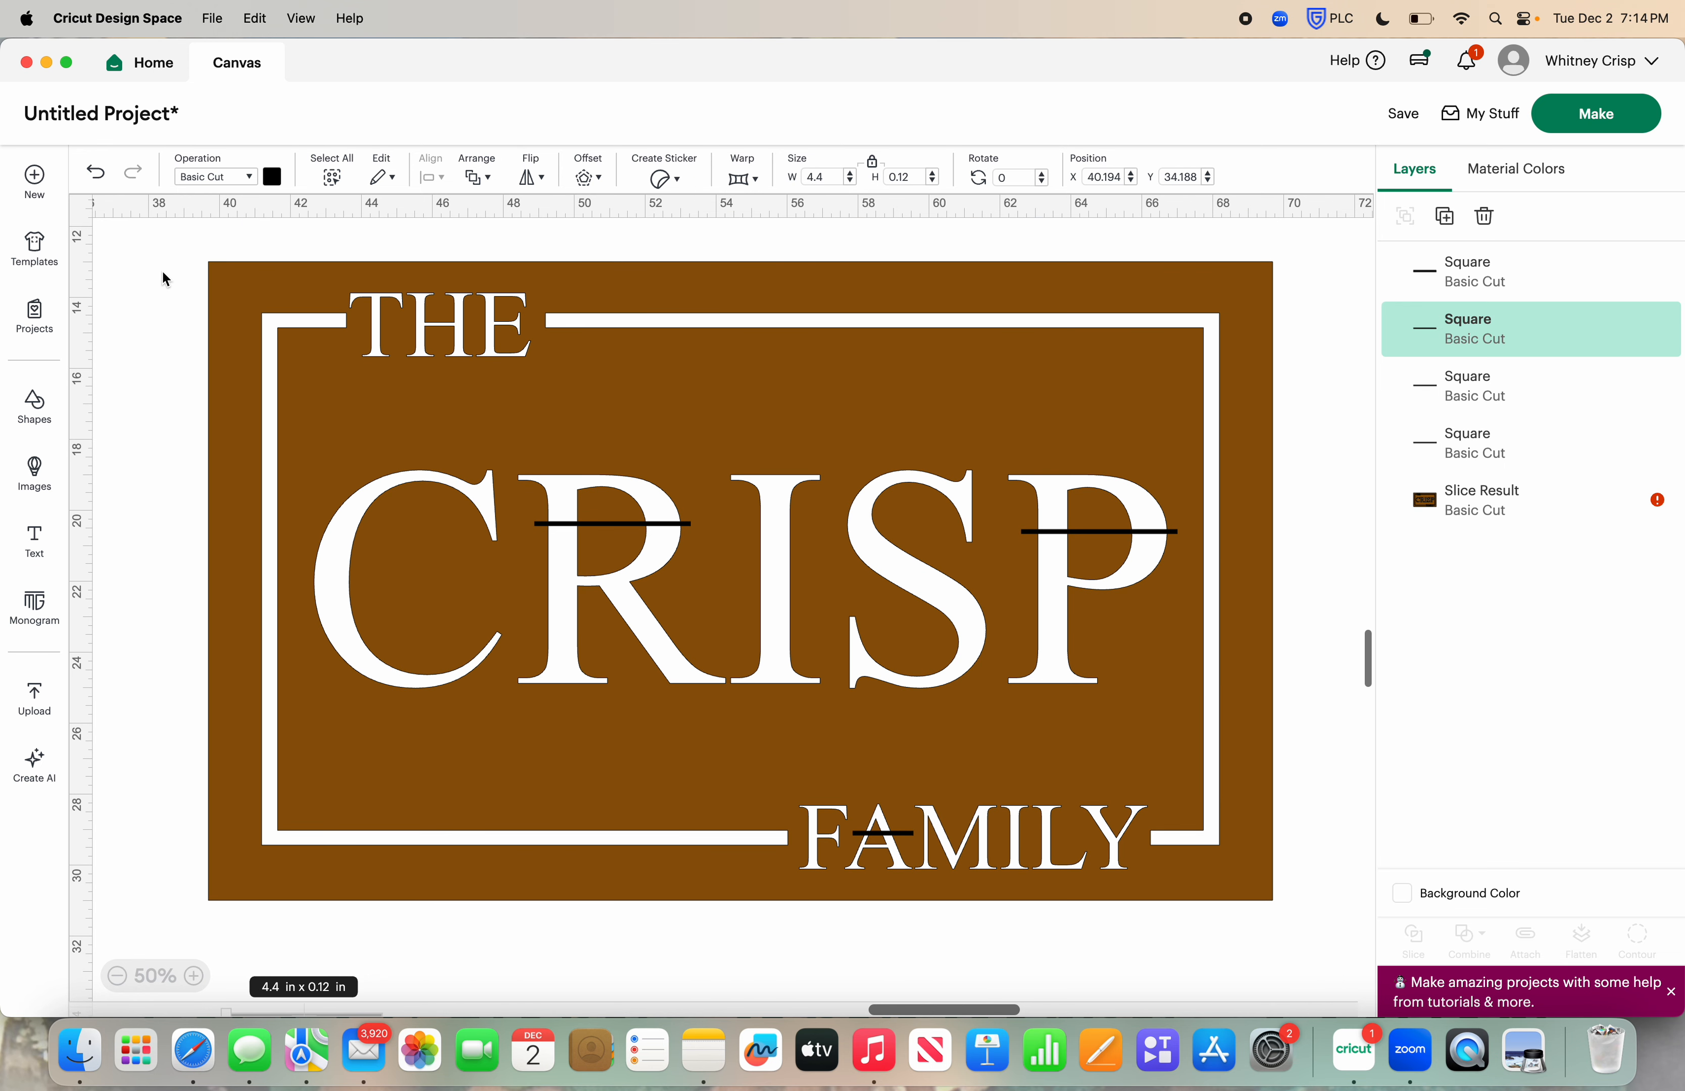
# Weld the stencil and its three bridge bars into one shape, leaving the spare bar out
pyautogui.moveTo(183, 235); pyautogui.dragTo(1298, 908)
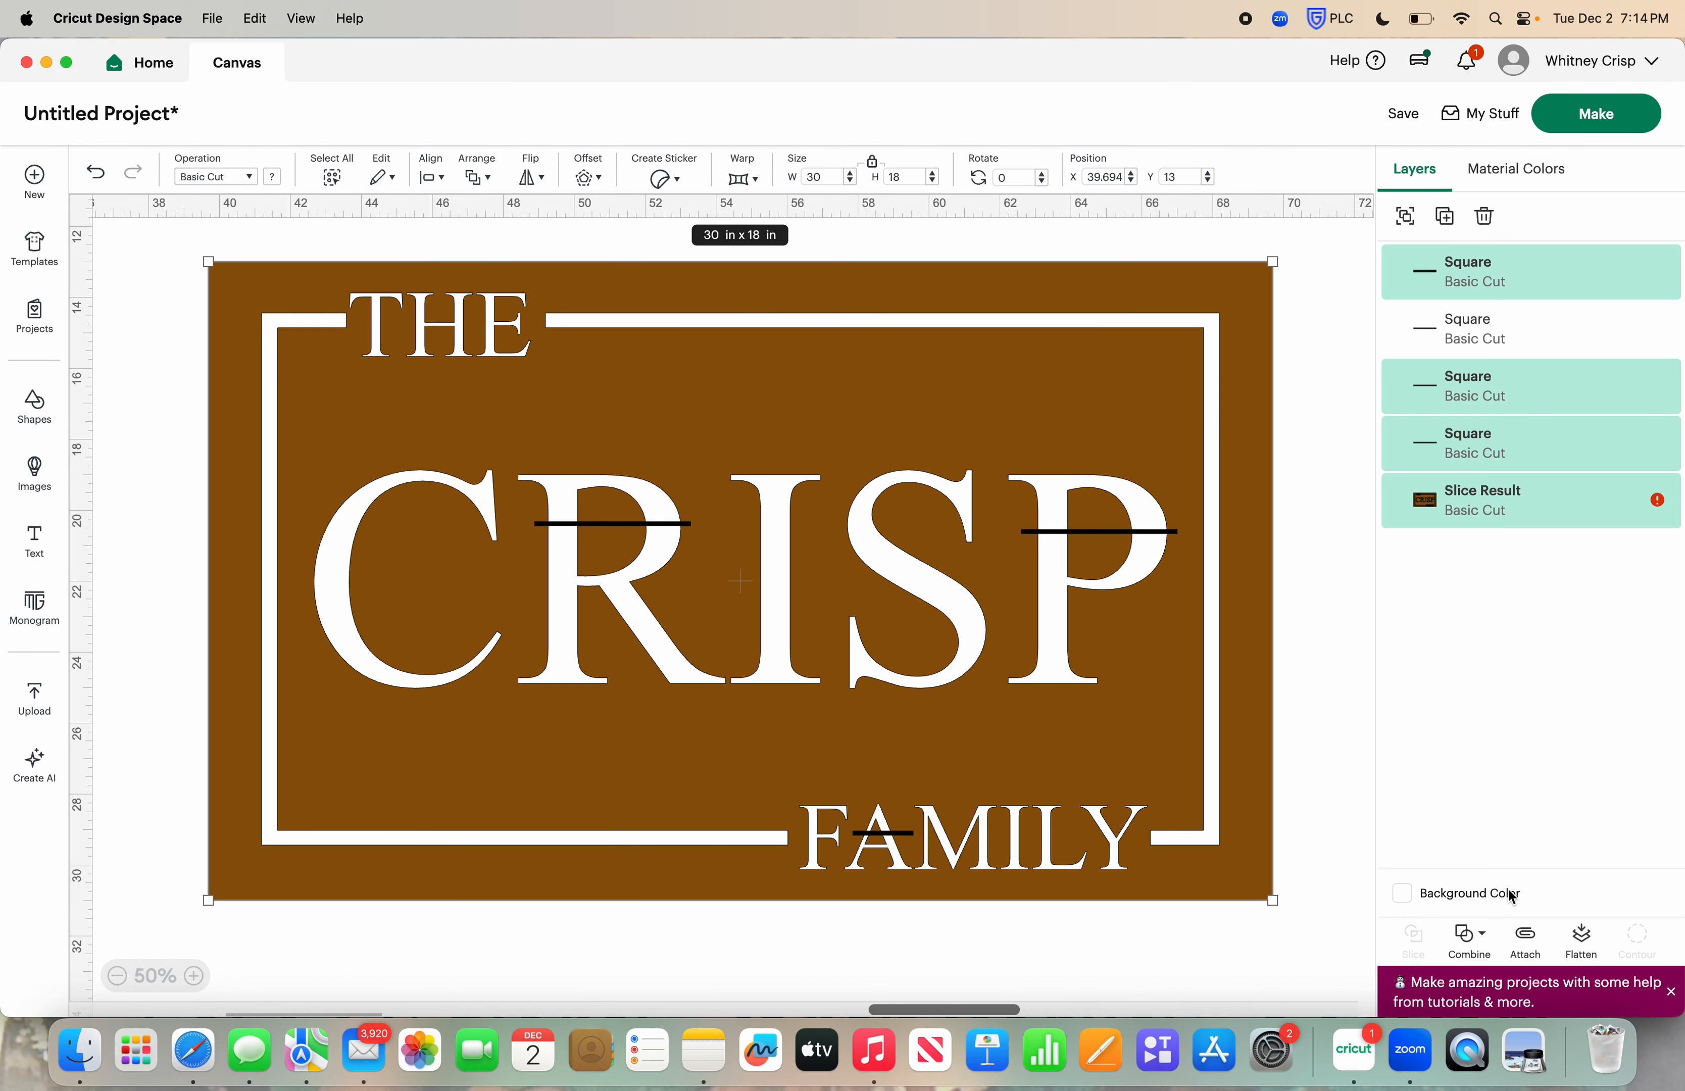
pyautogui.click(1479, 945)
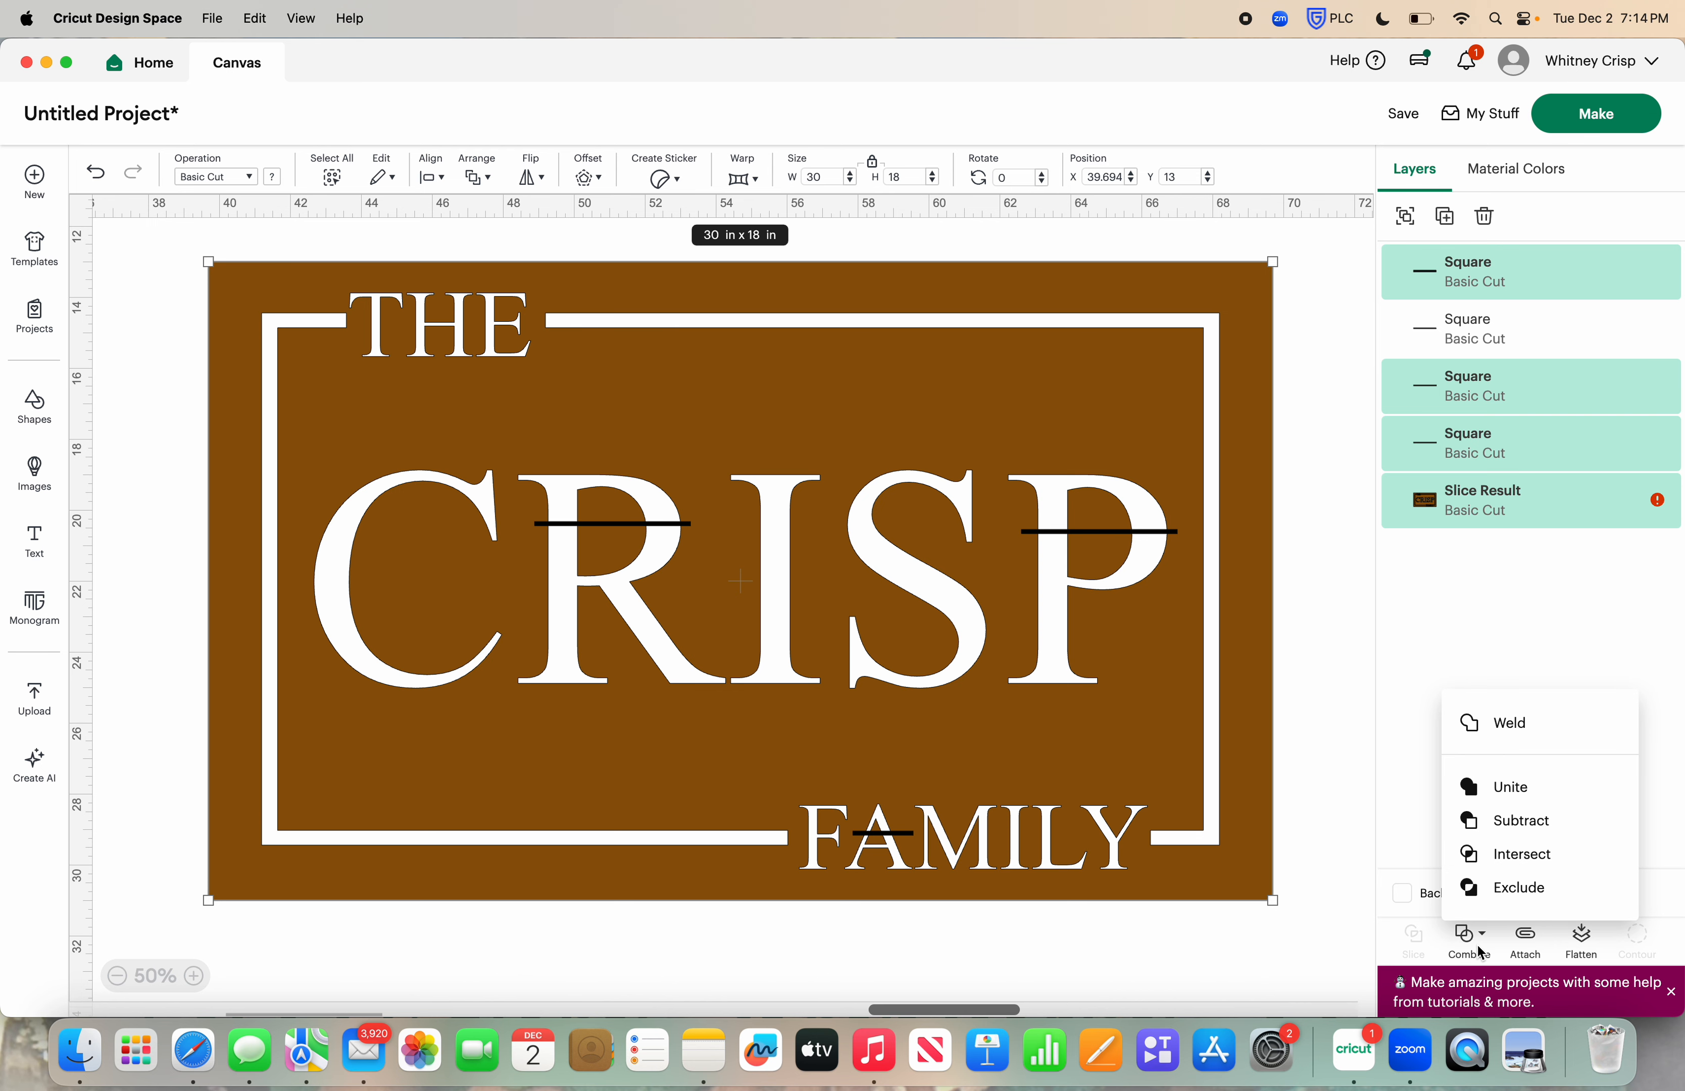
pyautogui.click(1557, 723)
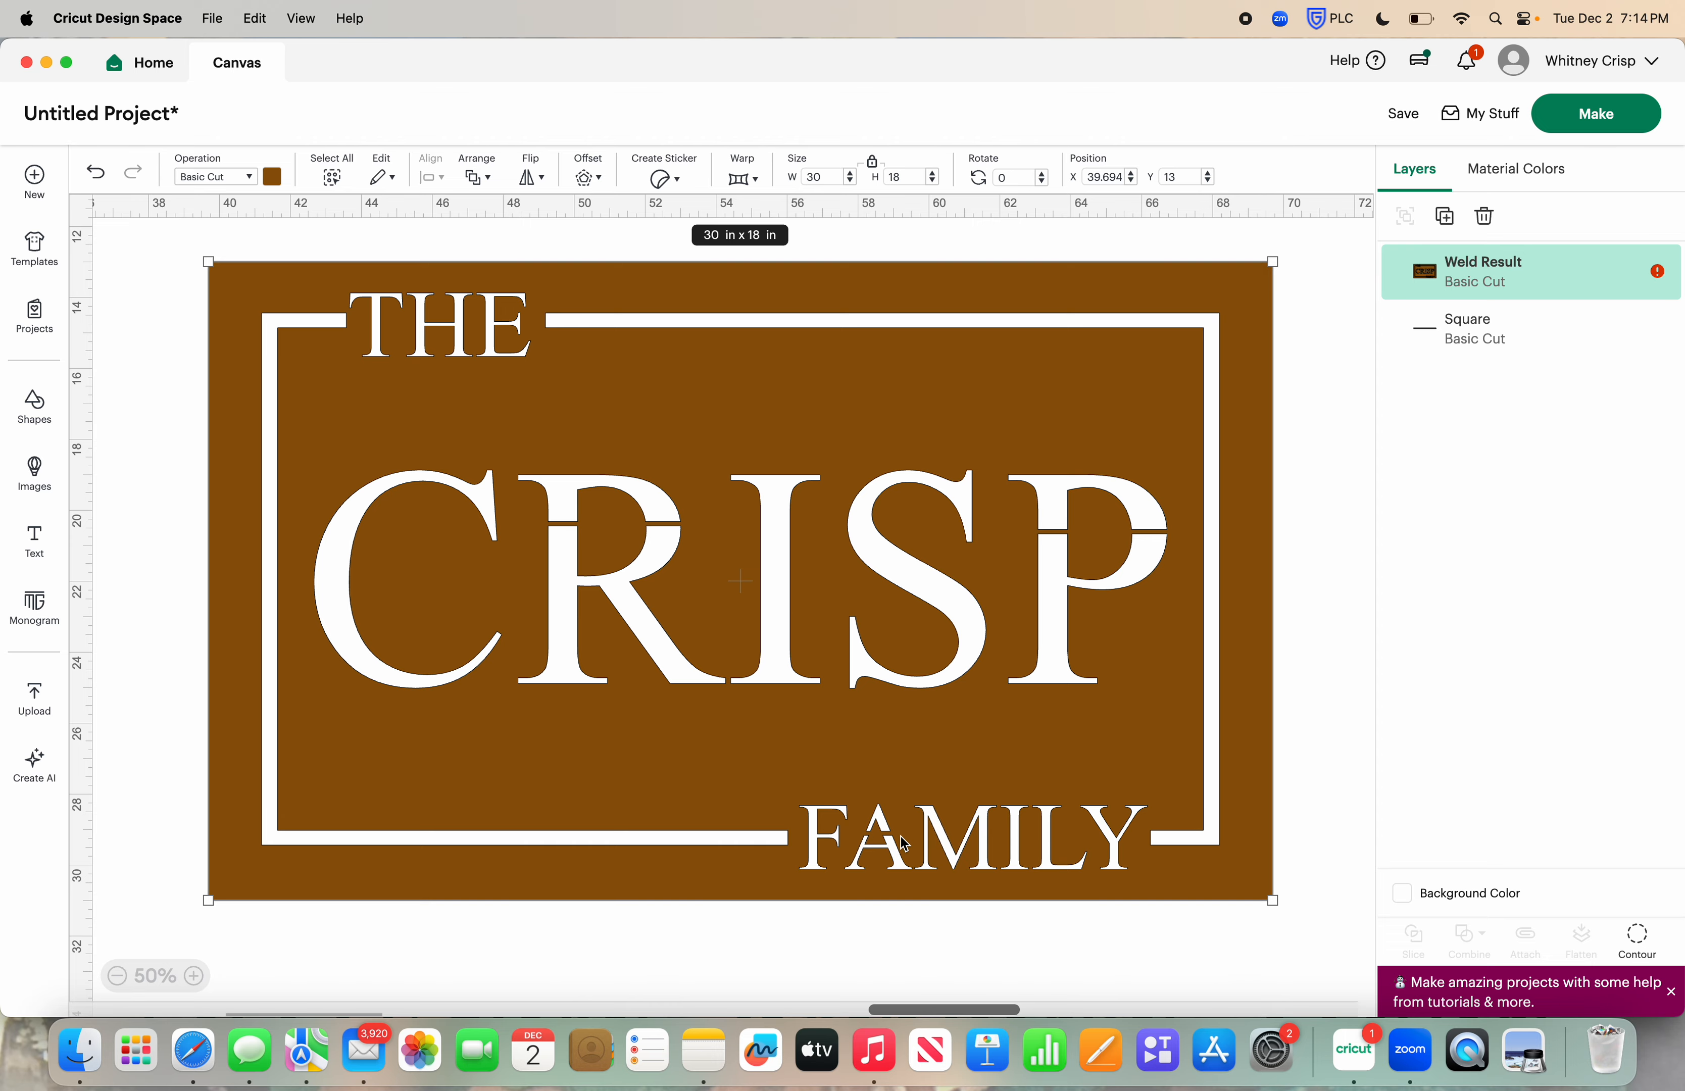
# Unlock the spare bar's proportions and resize it to 11.5 in wide by 22.5 in high
pyautogui.scroll(-3, 354, 718)
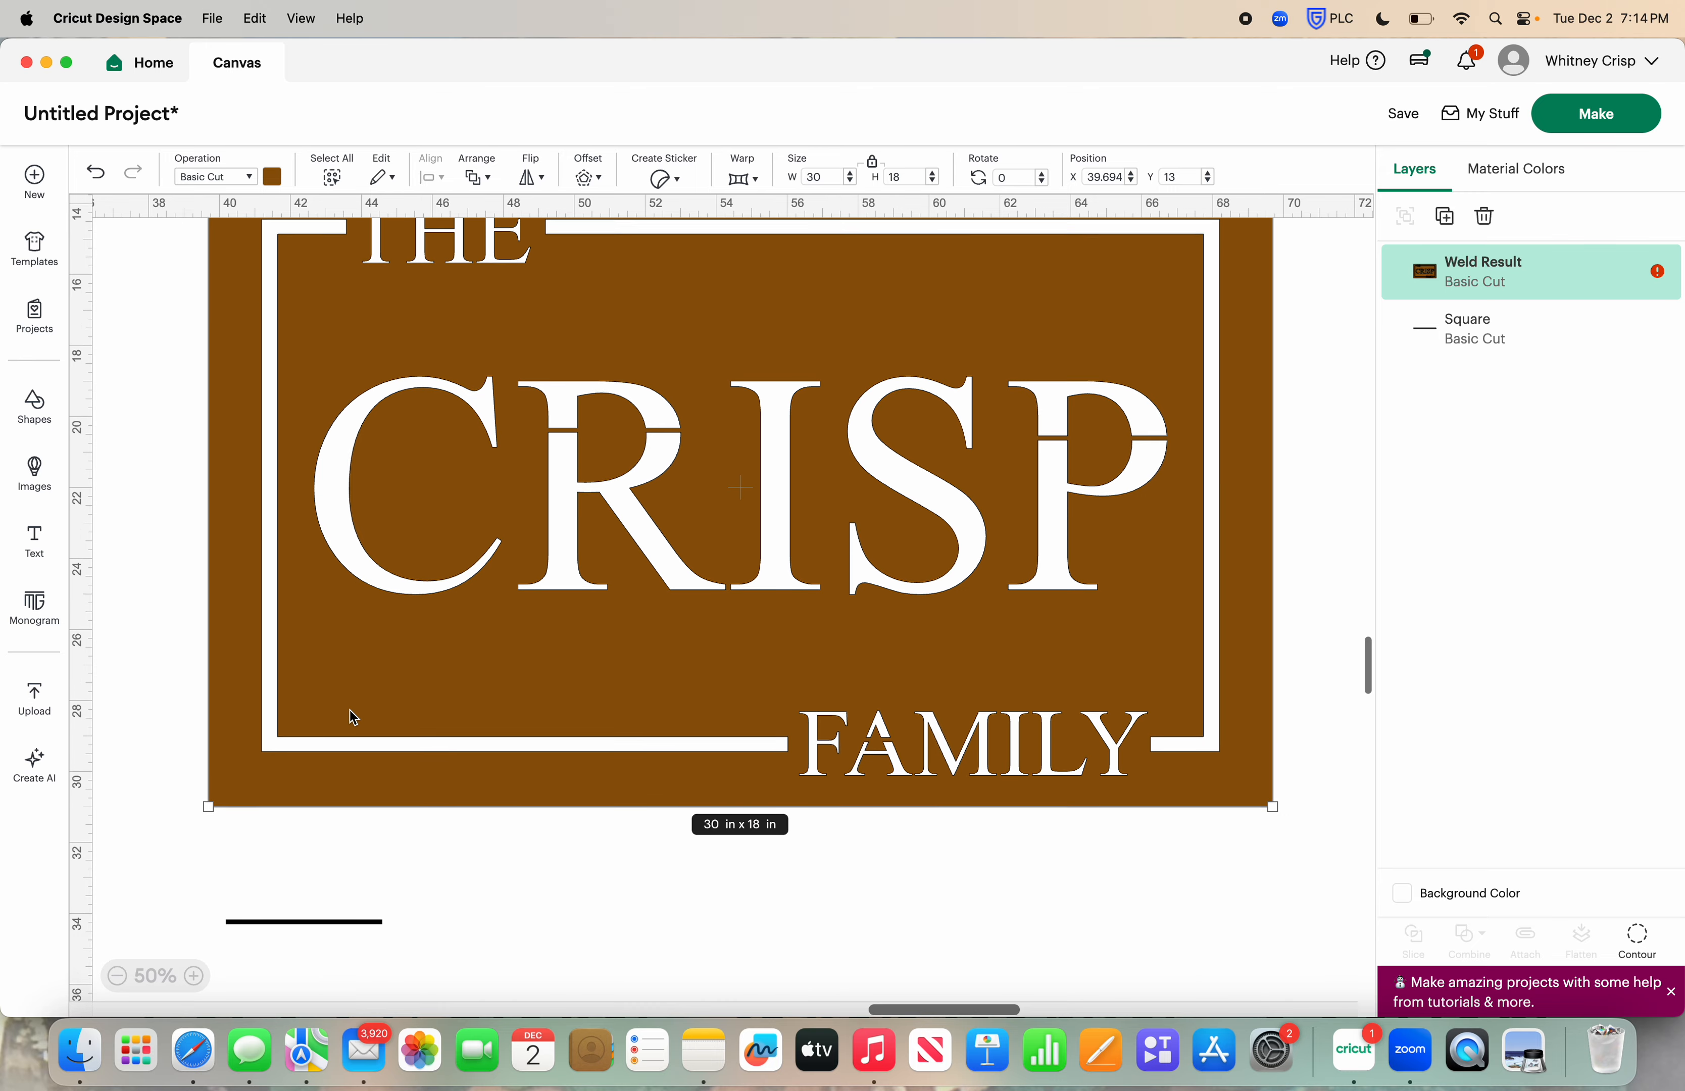
pyautogui.scroll(-5, 354, 718)
pyautogui.moveTo(372, 765); pyautogui.dragTo(469, 766)
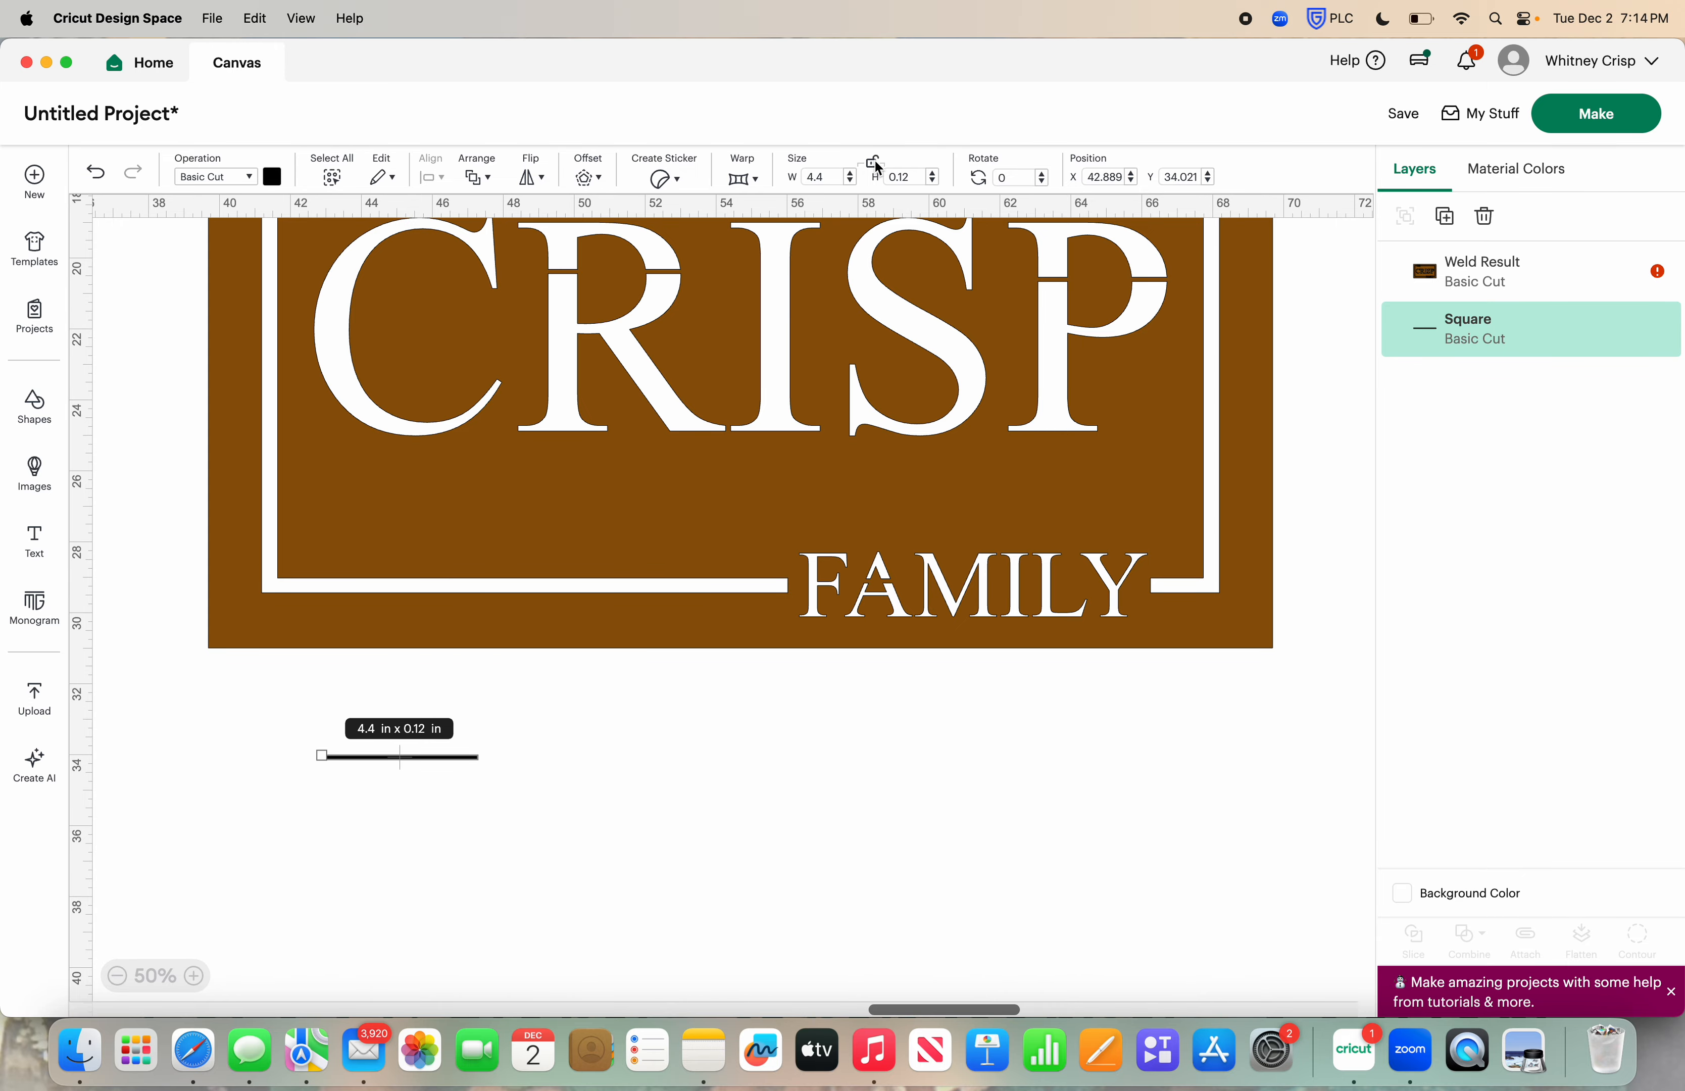
pyautogui.doubleClick(821, 177)
pyautogui.write('11.5')
pyautogui.press('Tab')
pyautogui.write('22.5')
pyautogui.press('Return')
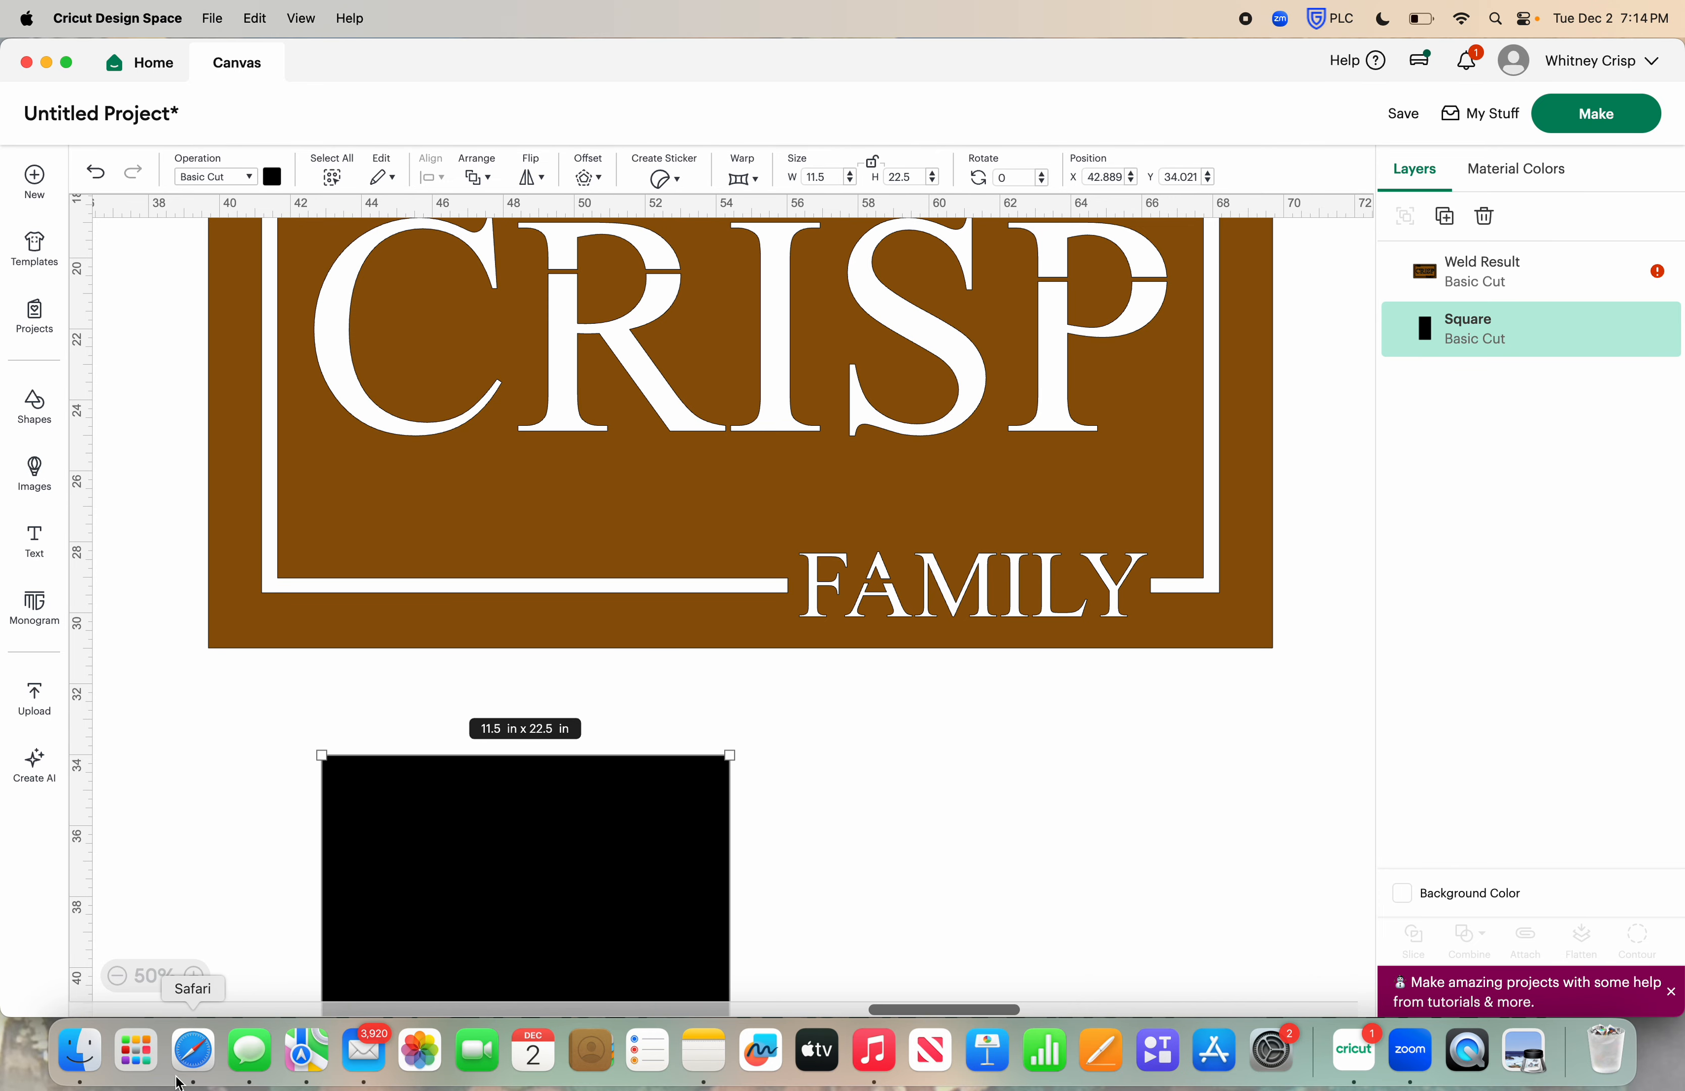
# Move the black rectangle to the left of the stencil, duplicate it twice, and shift the stencil slightly right and down
pyautogui.click(117, 975)
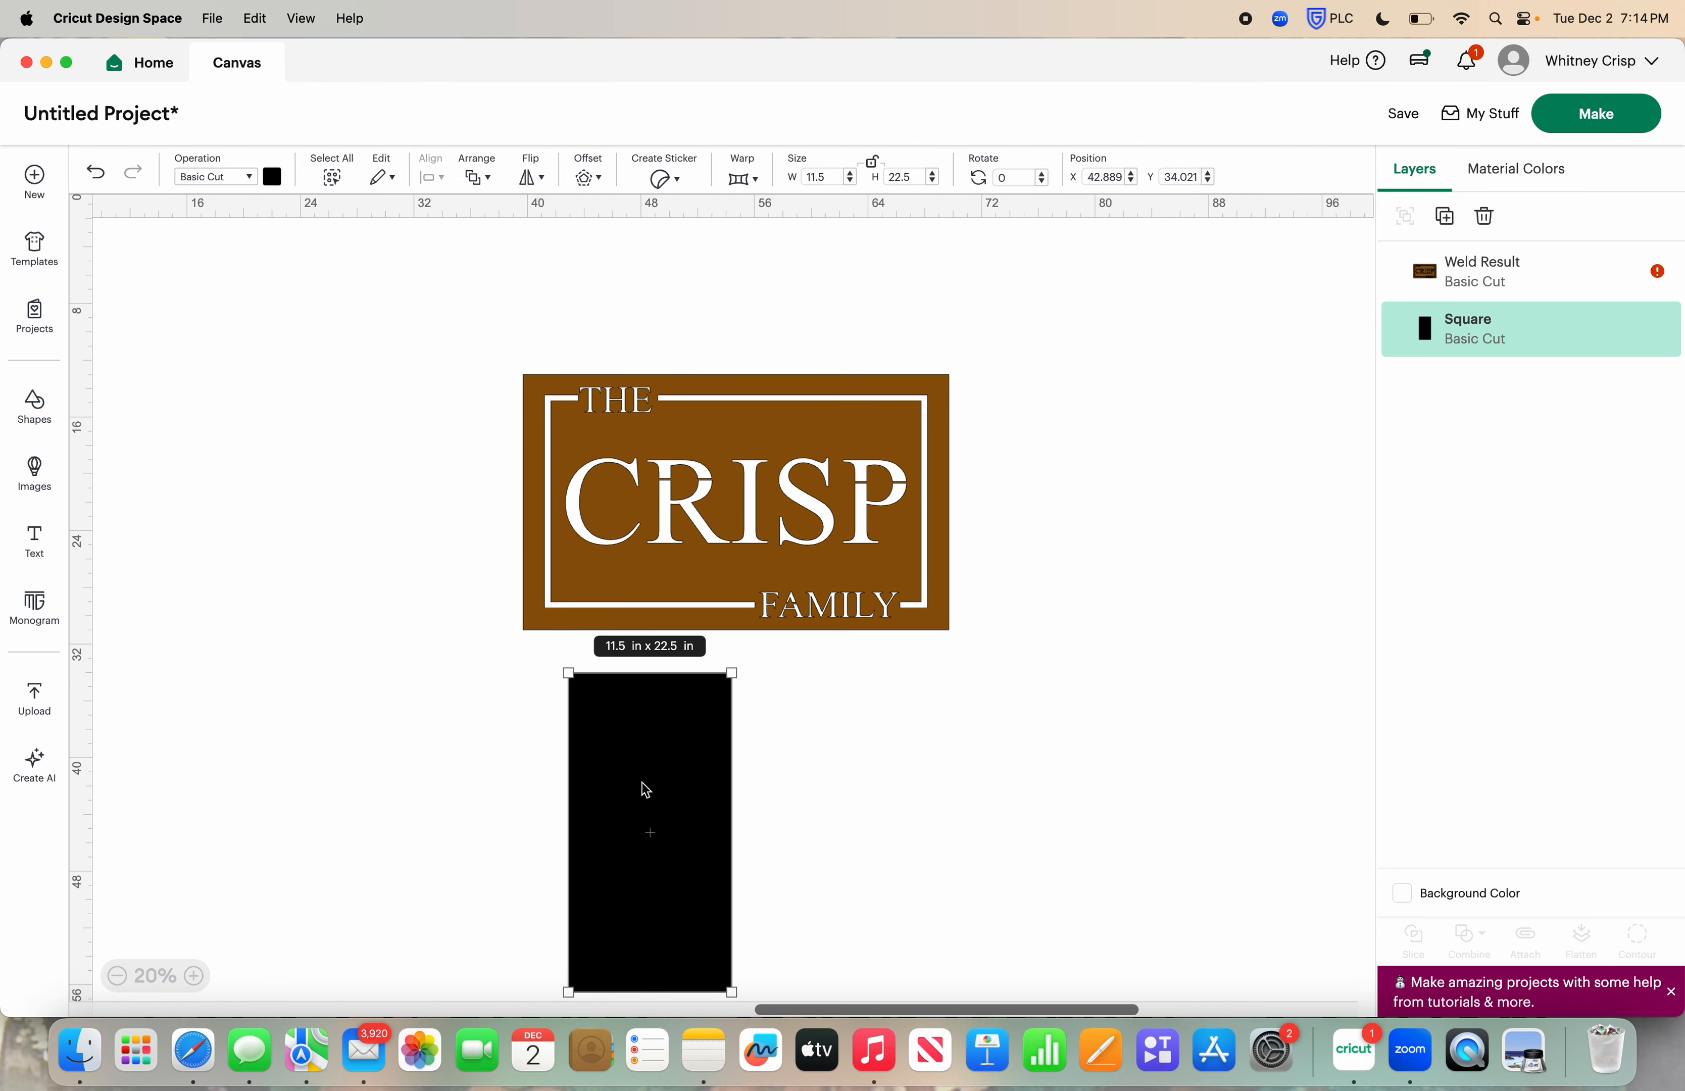
pyautogui.moveTo(646, 788); pyautogui.dragTo(349, 524)
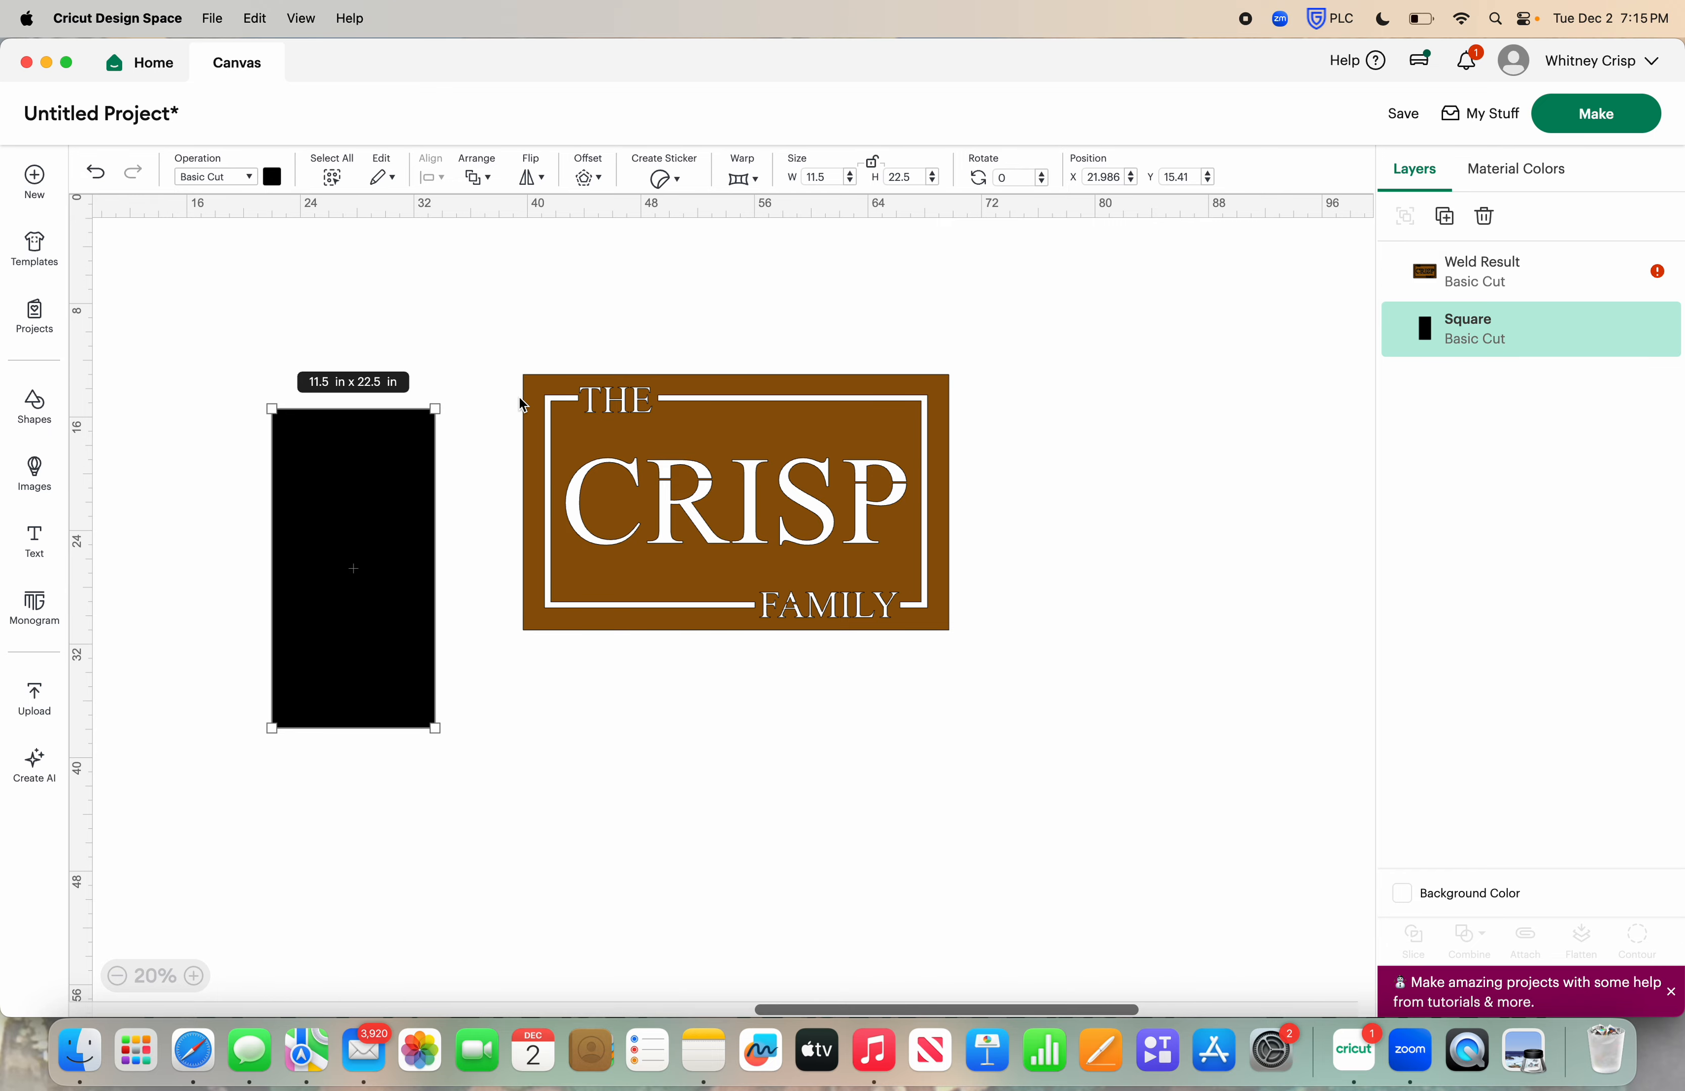
pyautogui.click(1445, 219)
pyautogui.click(1443, 217)
pyautogui.moveTo(830, 519); pyautogui.dragTo(853, 541)
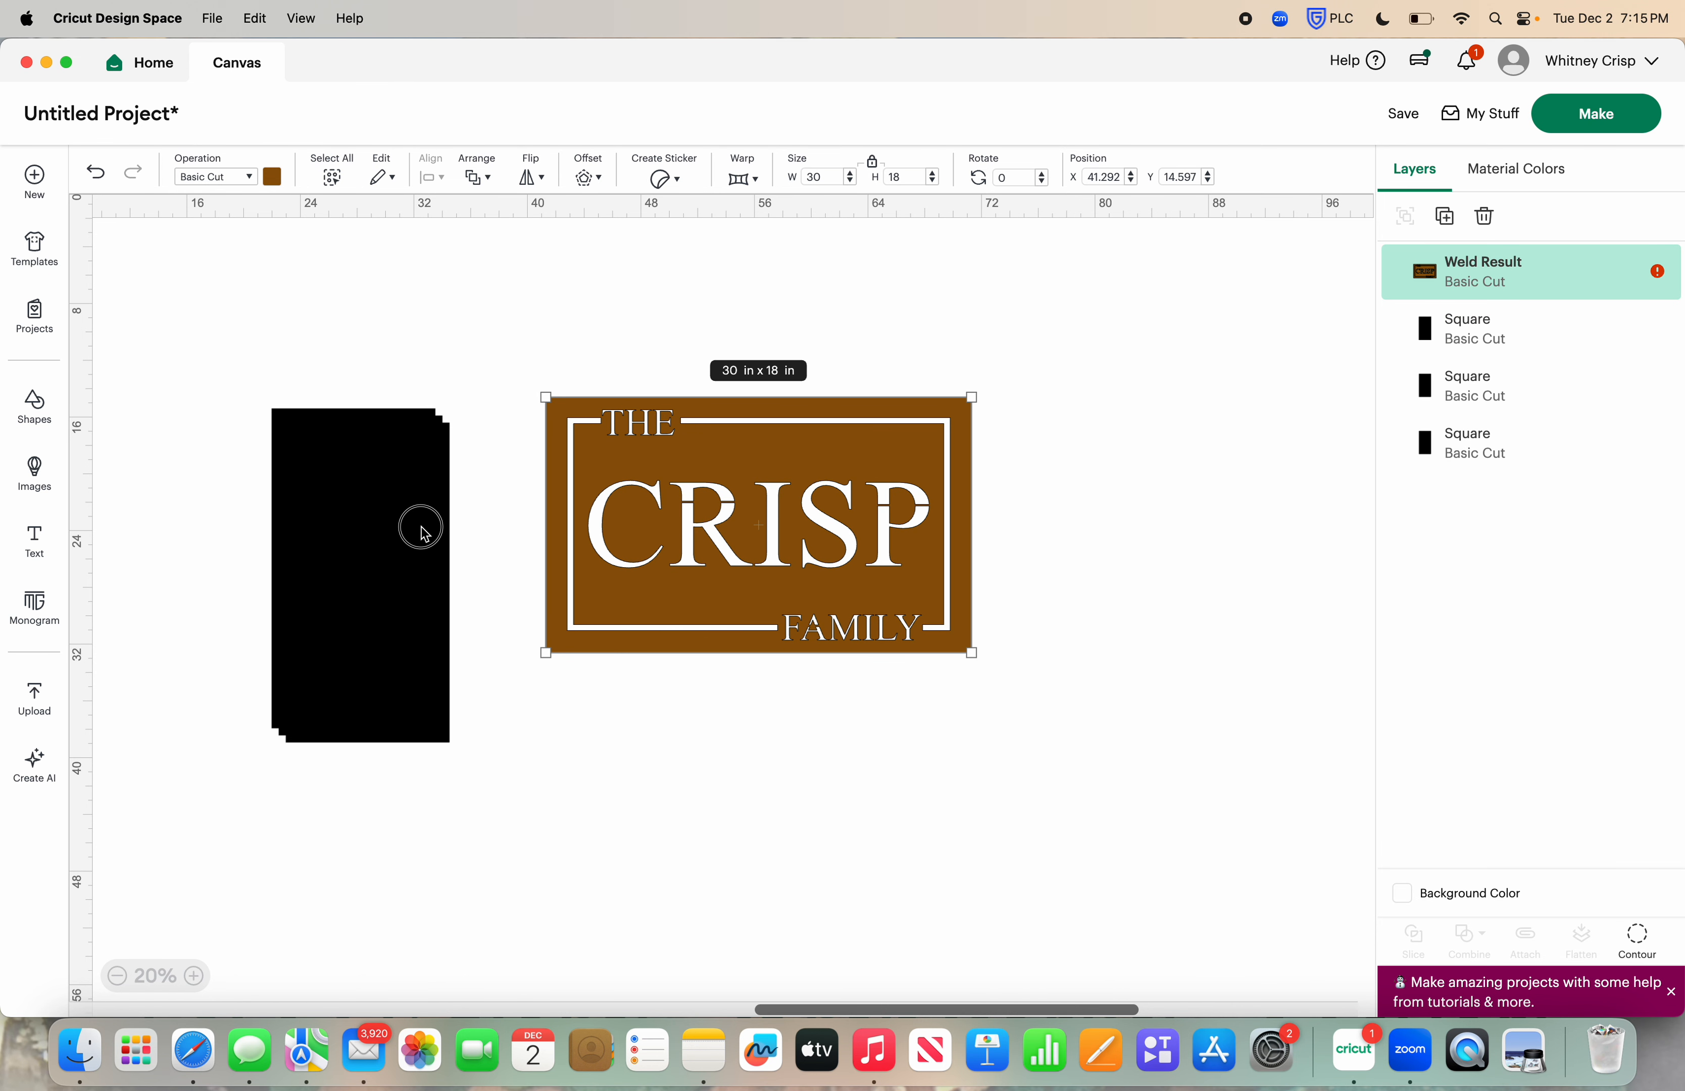
# Place one rectangle over the stencil's left end, send it to the back, and slice the stencil with it
pyautogui.moveTo(423, 531); pyautogui.dragTo(682, 503)
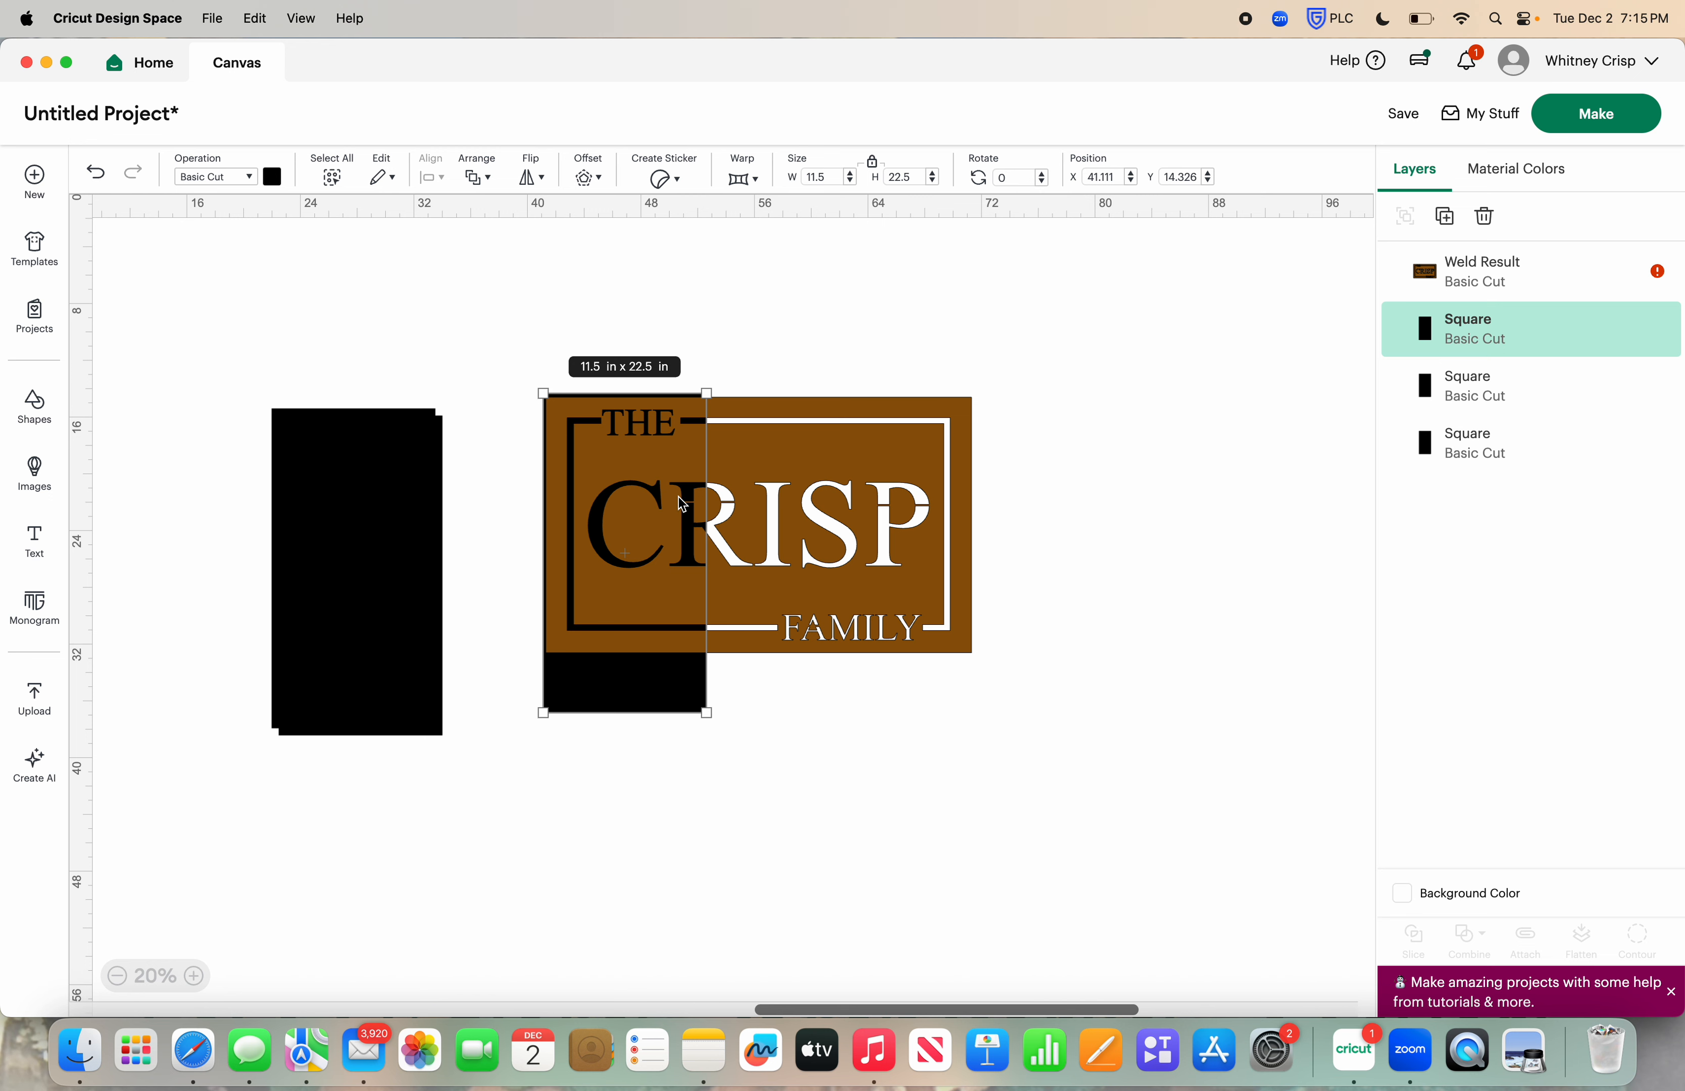
pyautogui.click(493, 174)
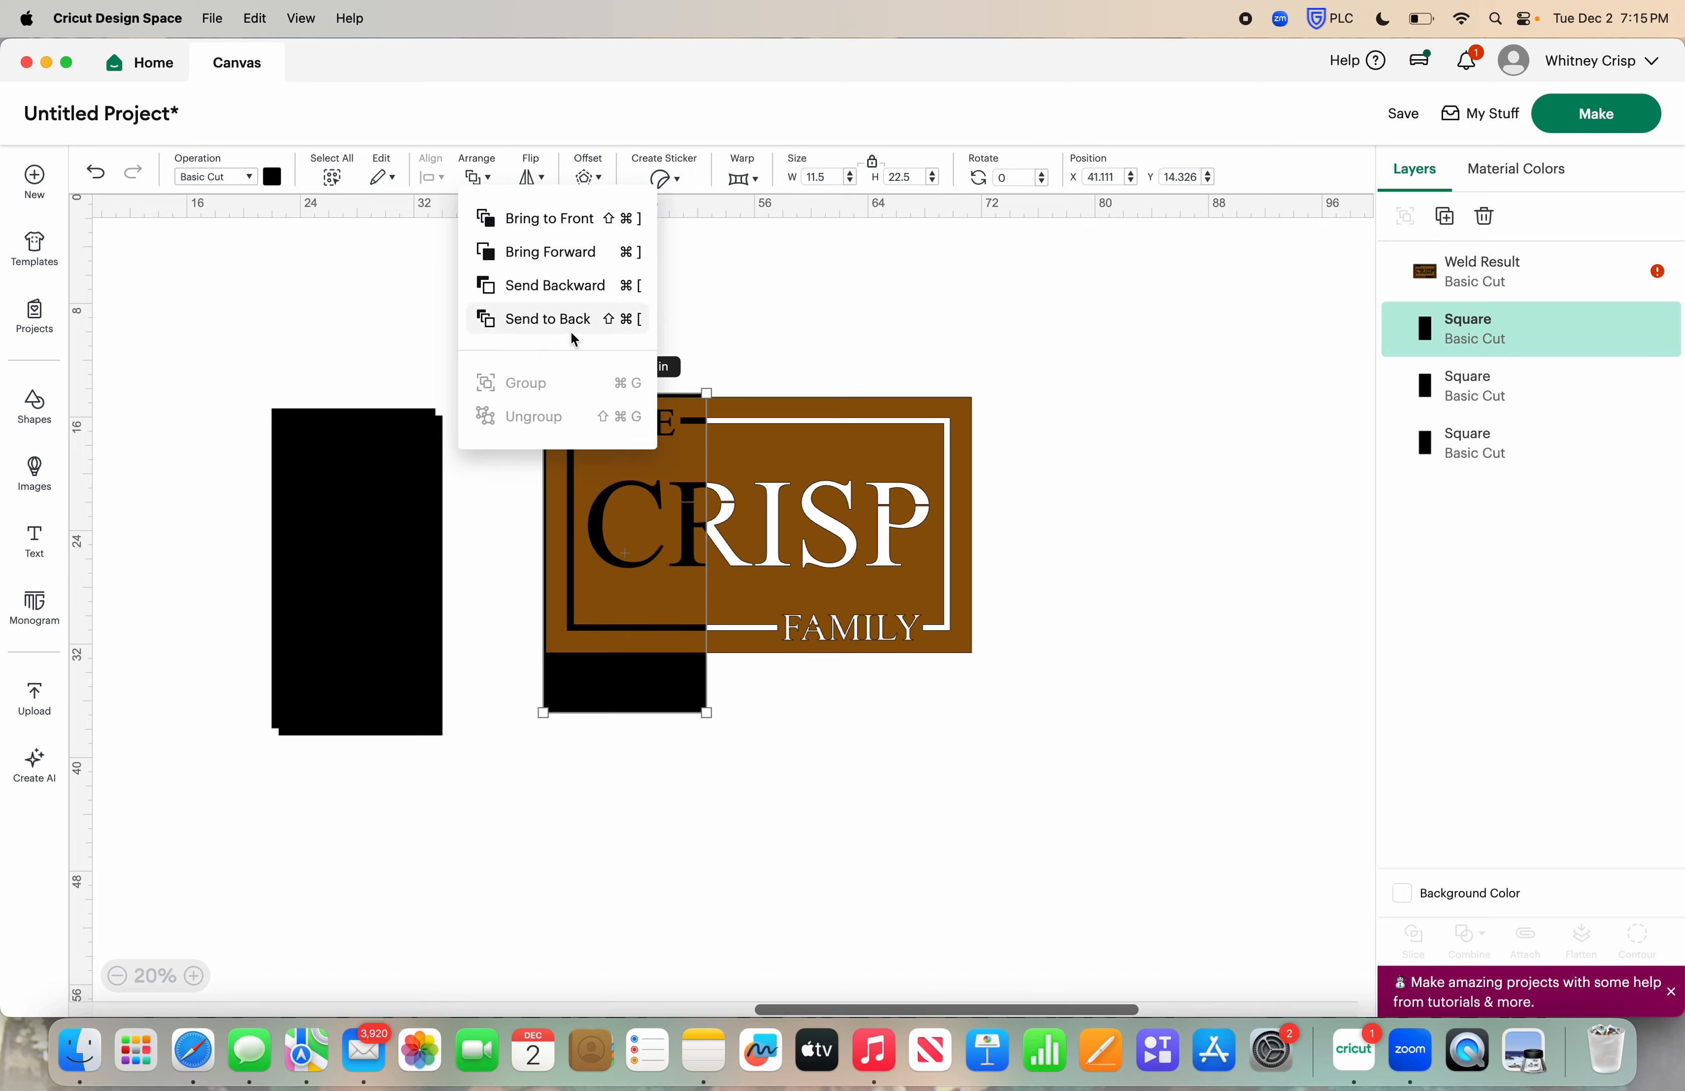
pyautogui.click(560, 320)
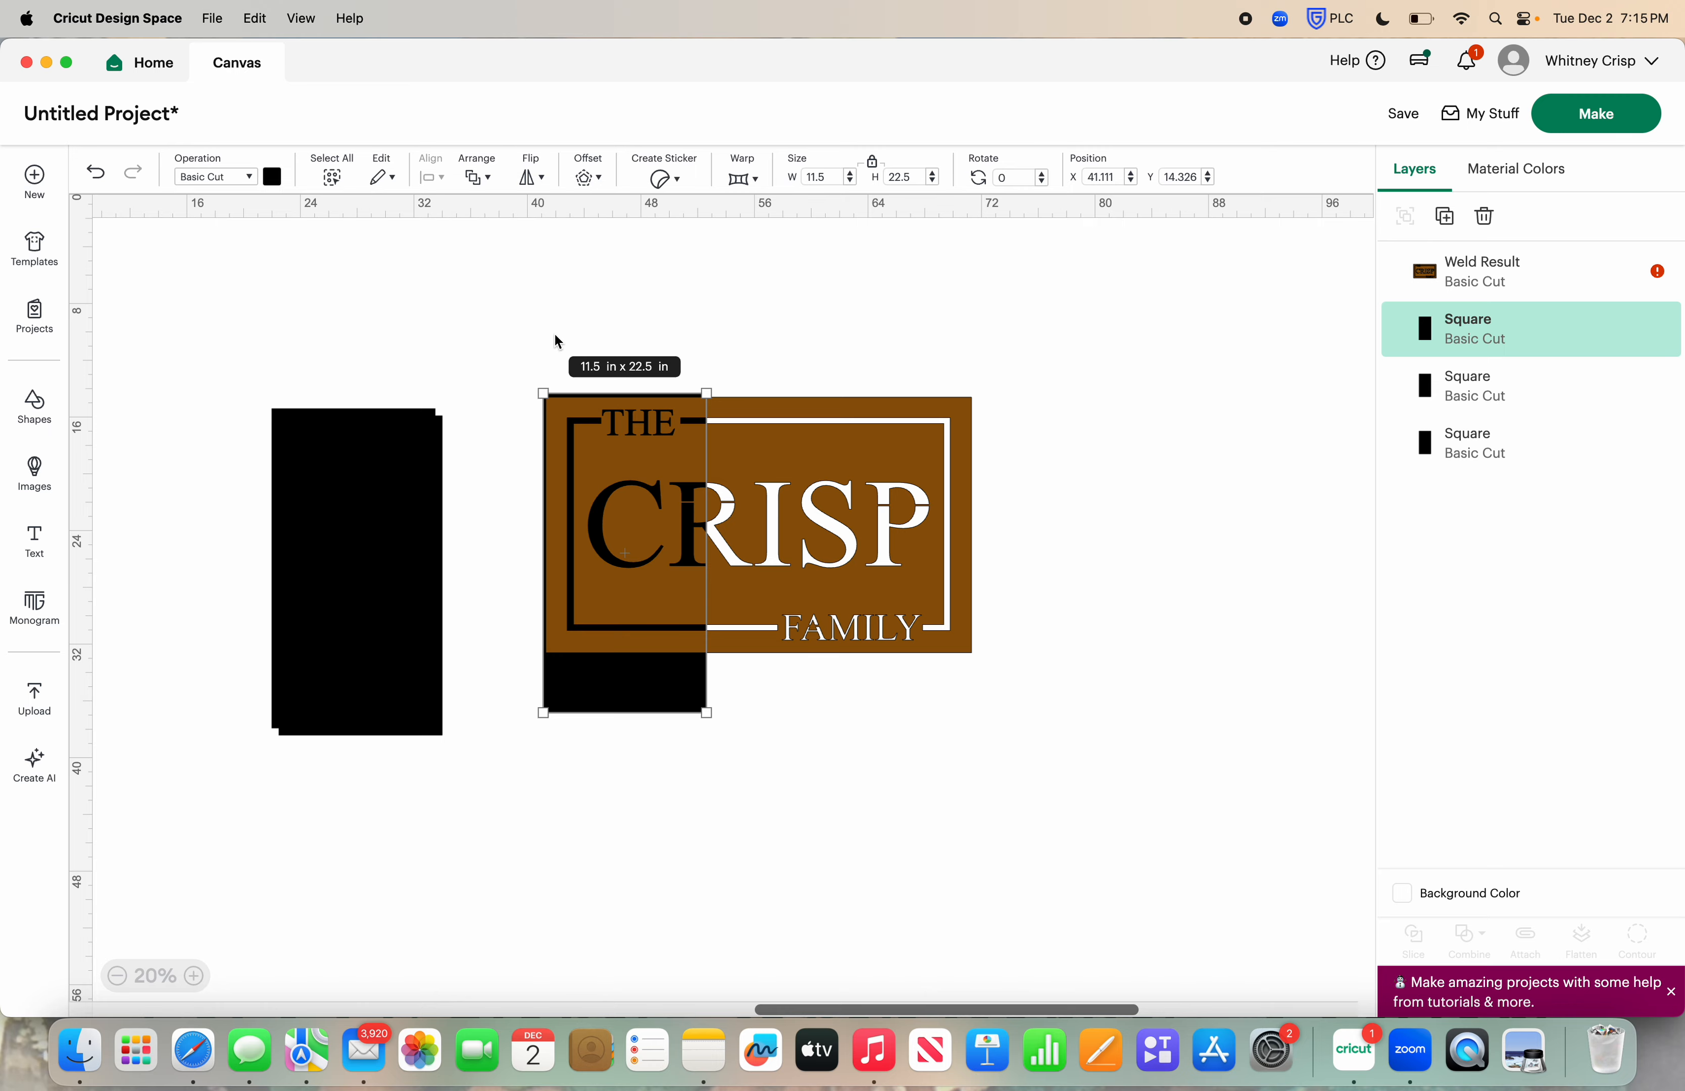
pyautogui.moveTo(528, 340); pyautogui.dragTo(1020, 709)
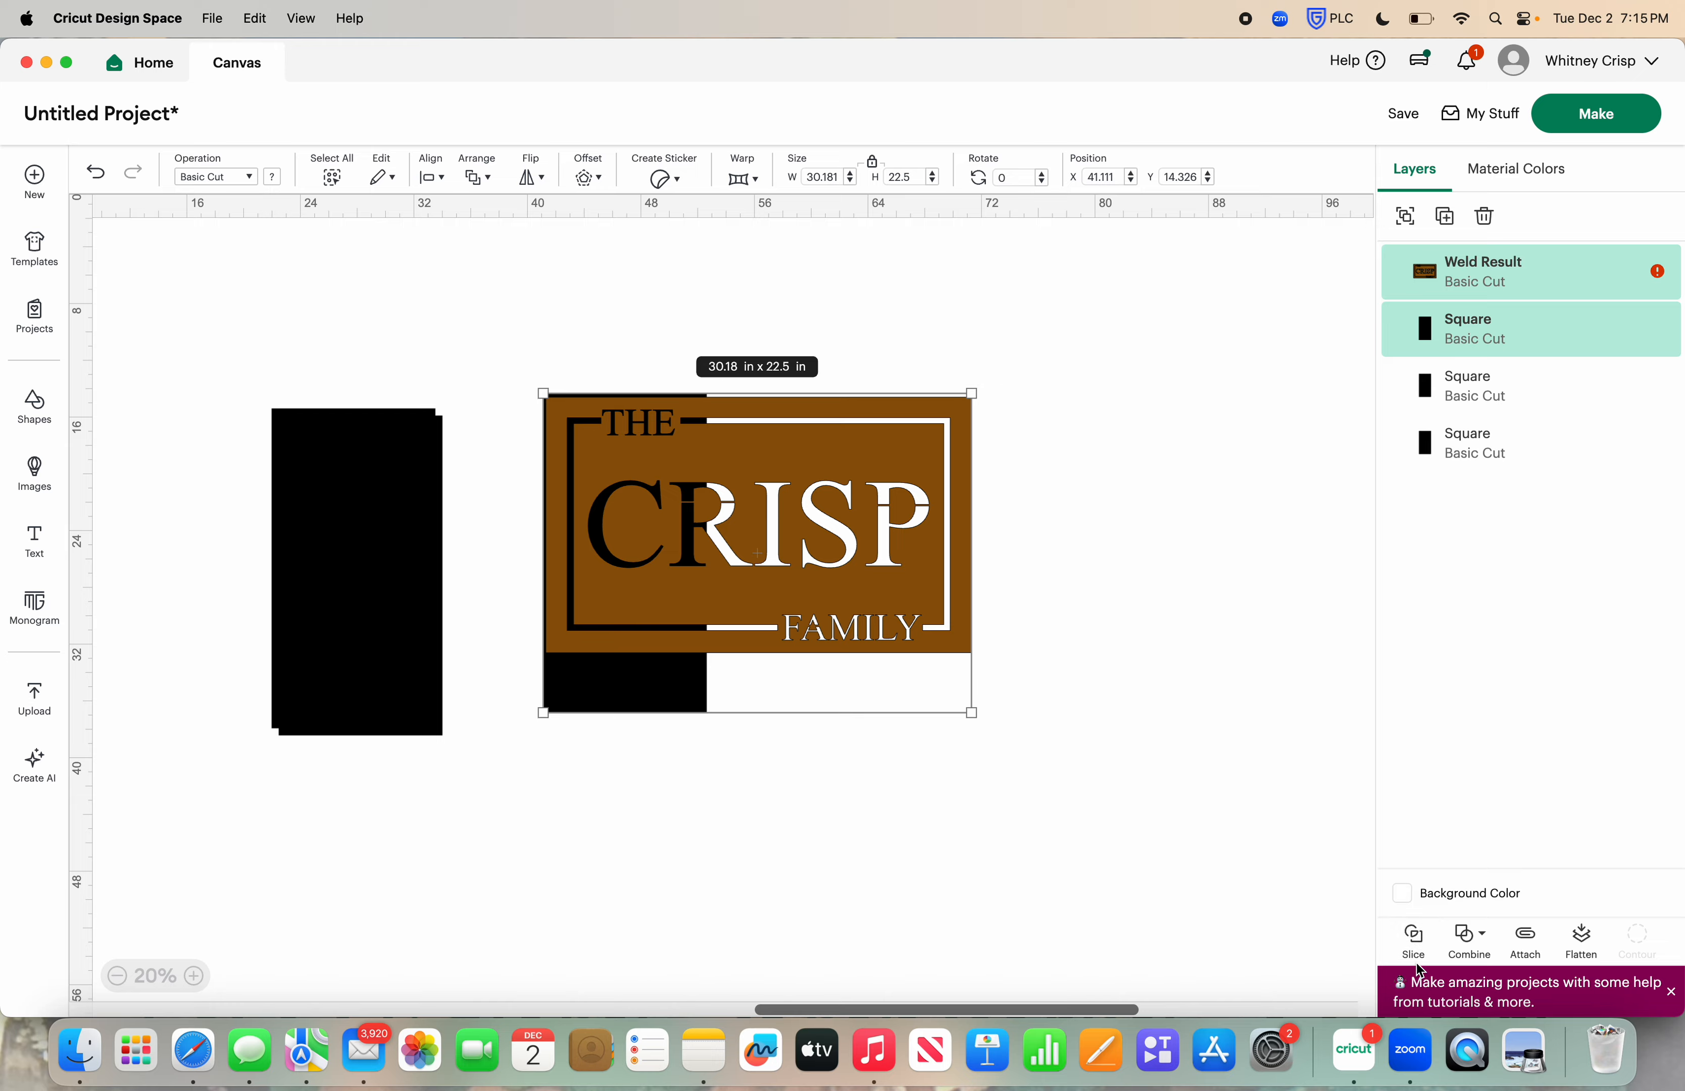
pyautogui.click(1414, 938)
# Pull the brown stencil pieces away from the first slice and delete the two black leftover pieces
pyautogui.moveTo(925, 564); pyautogui.dragTo(982, 563)
pyautogui.moveTo(648, 500); pyautogui.dragTo(480, 881)
pyautogui.moveTo(609, 512); pyautogui.dragTo(656, 520)
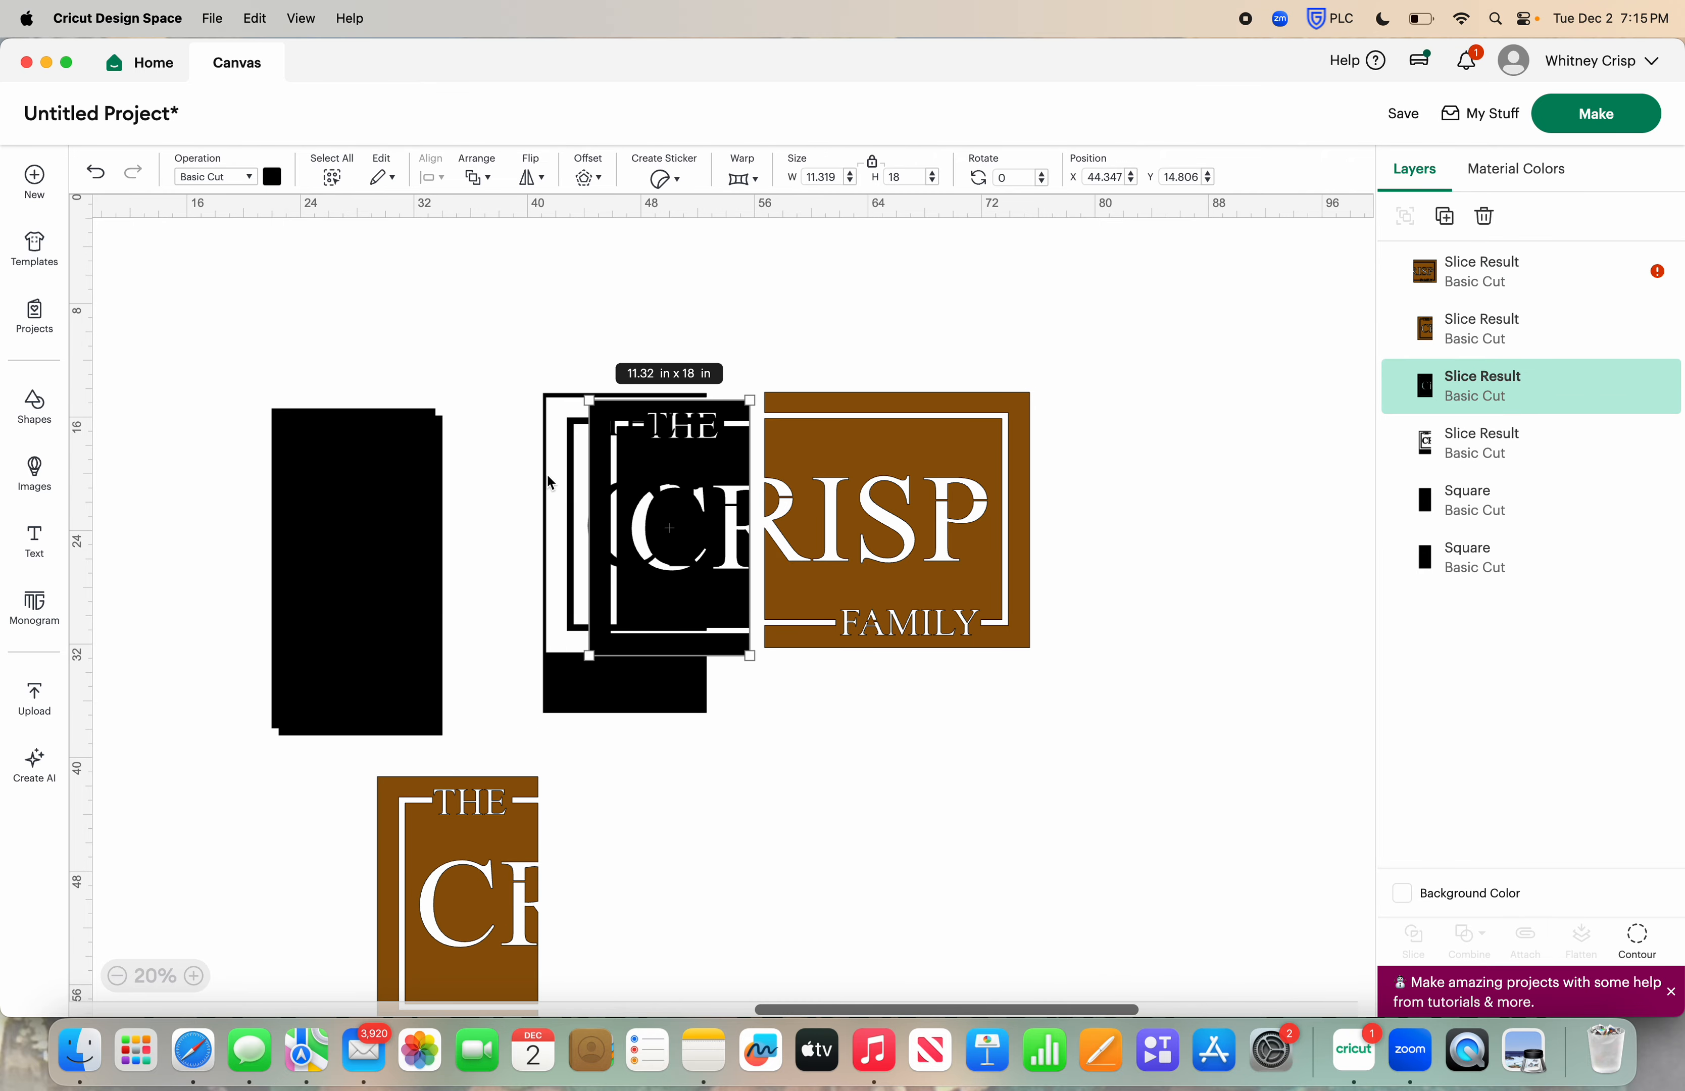
pyautogui.moveTo(566, 476); pyautogui.dragTo(539, 468)
pyautogui.moveTo(690, 472); pyautogui.dragTo(668, 482)
pyautogui.moveTo(571, 360); pyautogui.dragTo(690, 581)
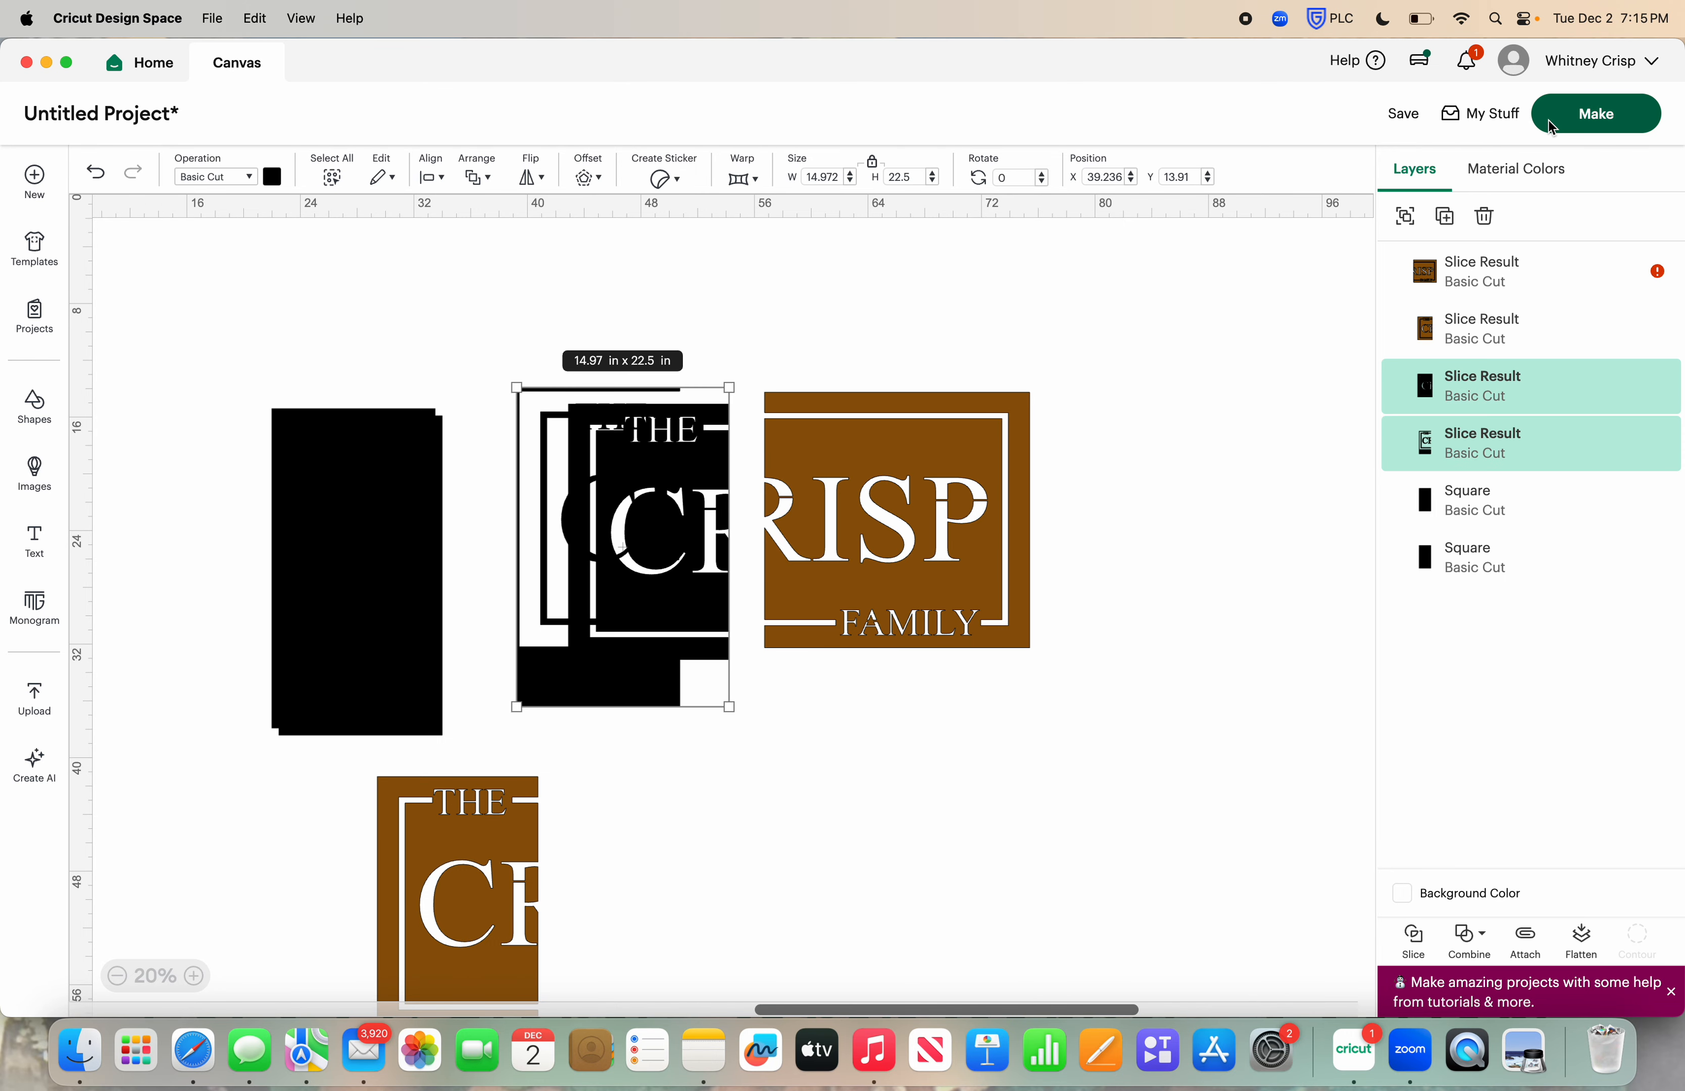
pyautogui.click(1485, 216)
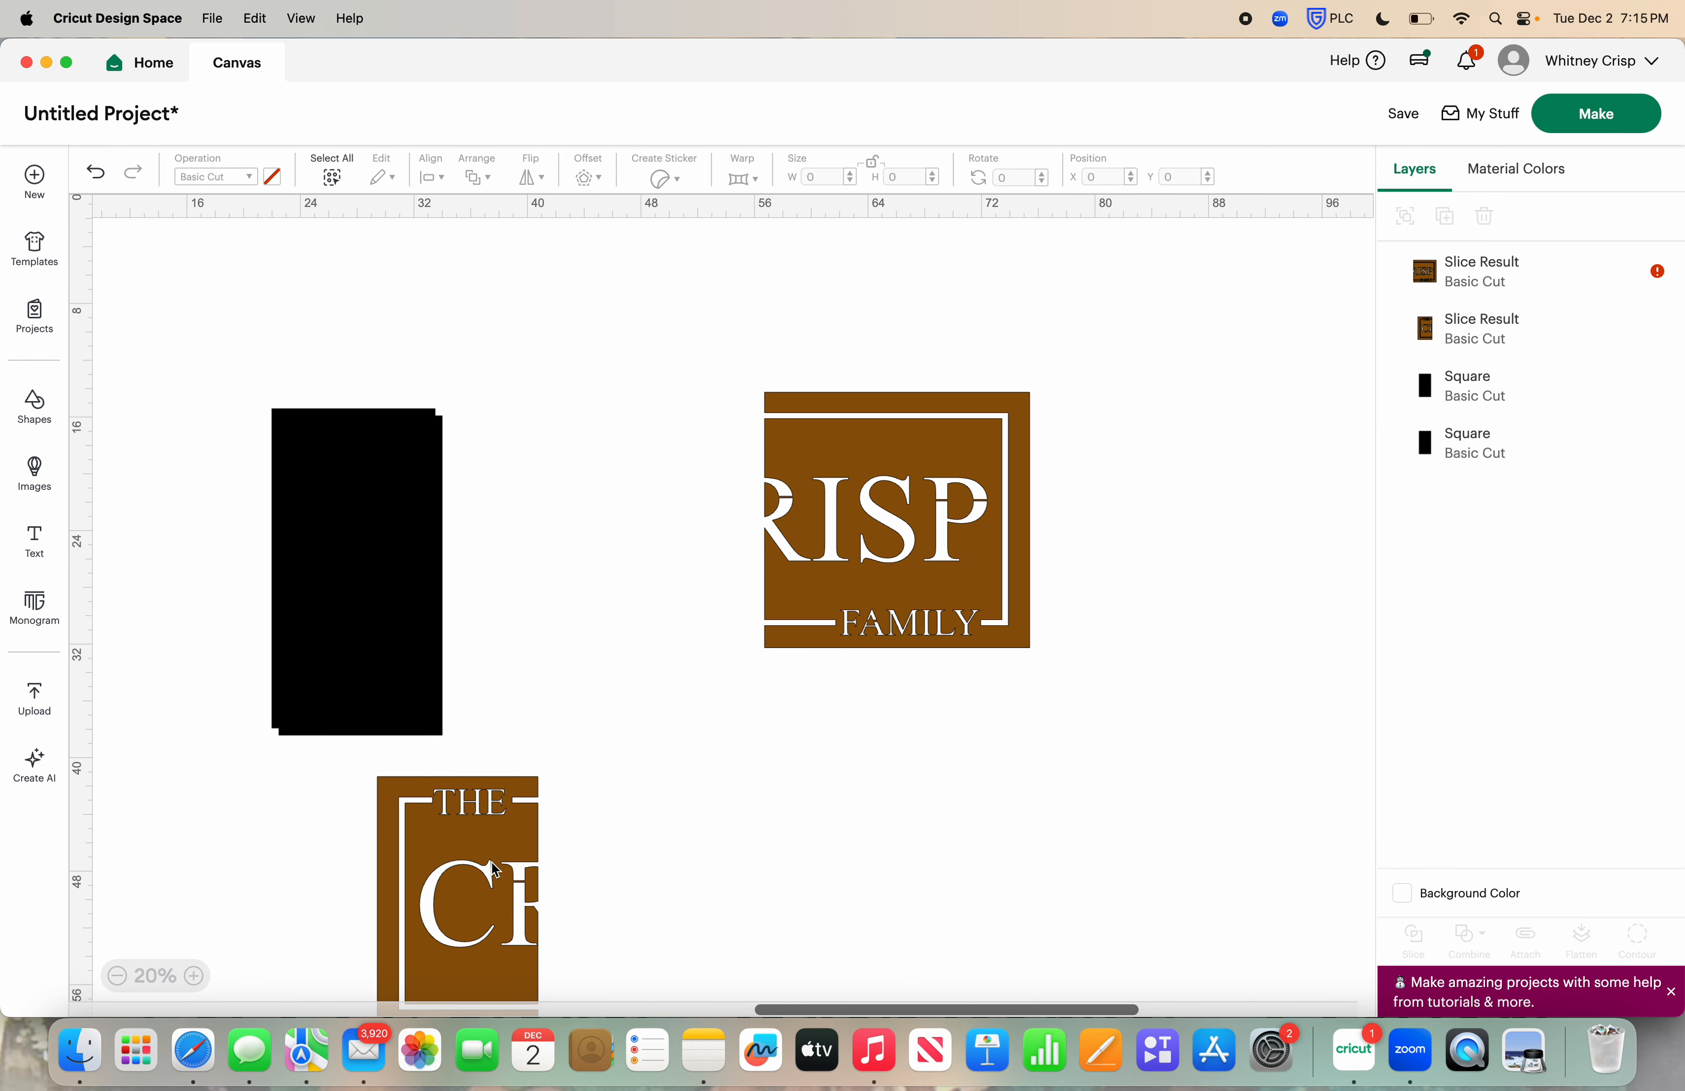
# Place a second rectangle over the left part of the remaining large stencil piece and slice the two shapes
pyautogui.click(394, 563)
pyautogui.moveTo(395, 563); pyautogui.dragTo(876, 545)
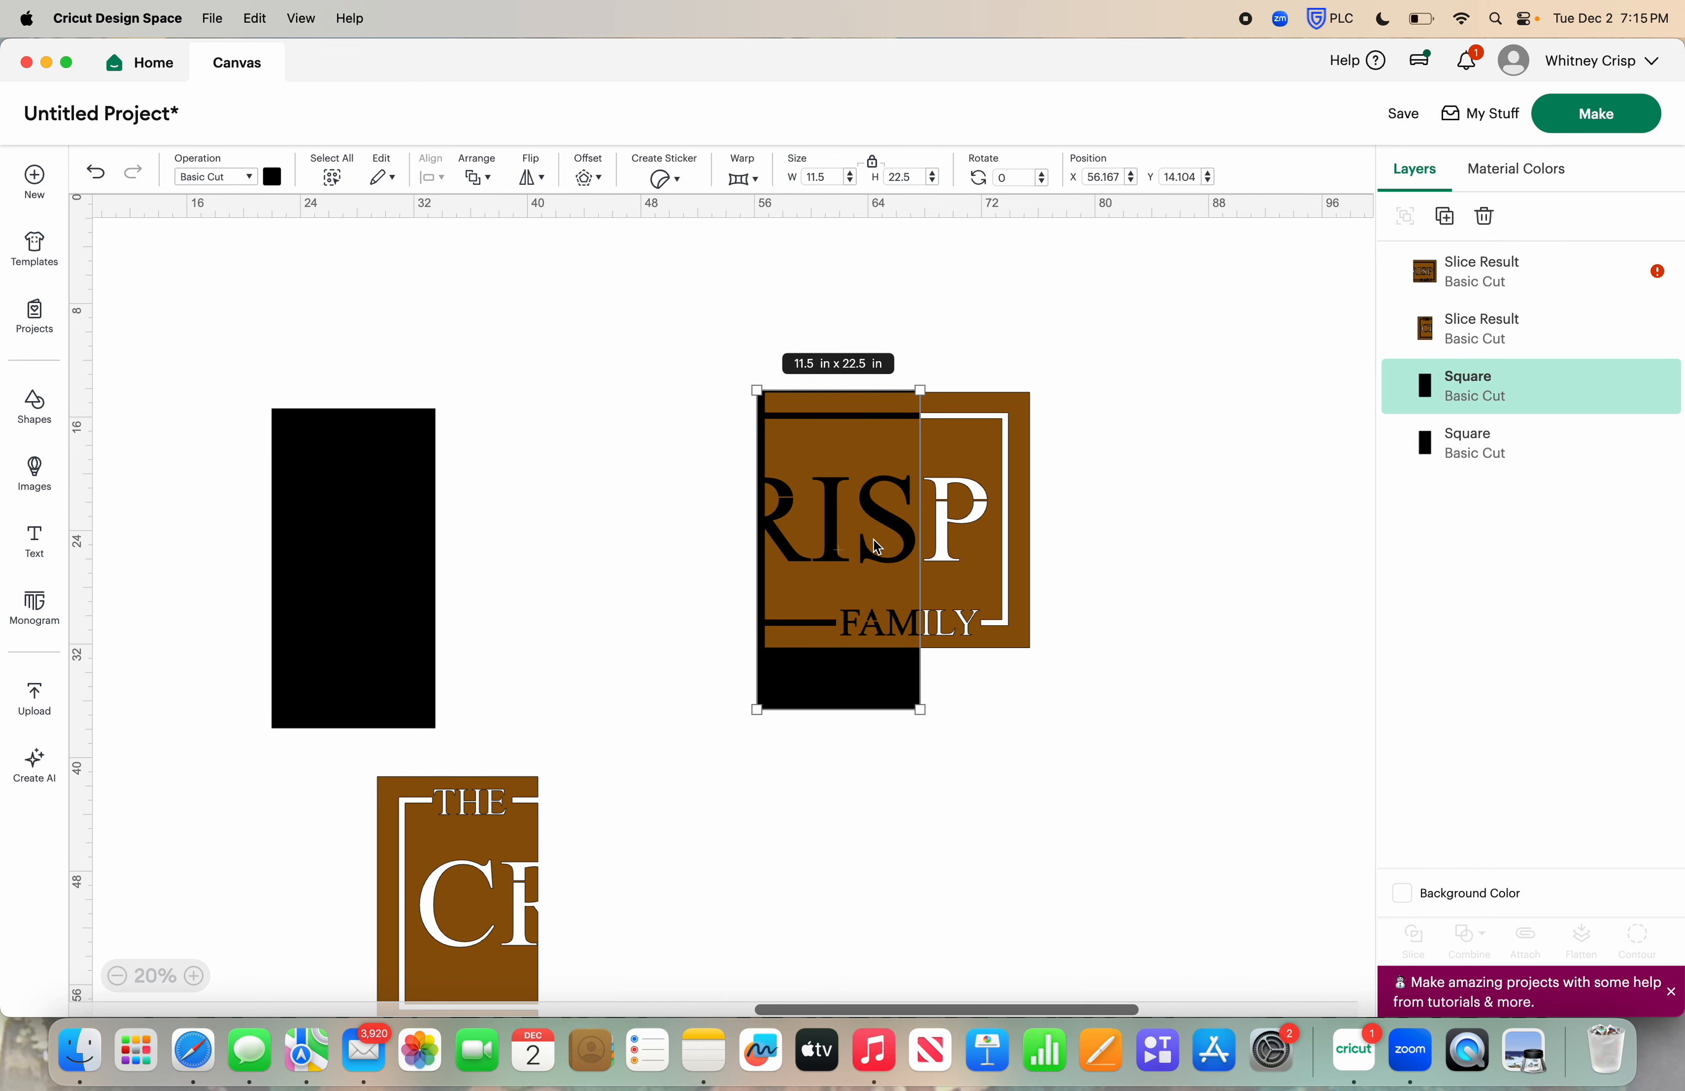
pyautogui.moveTo(698, 343); pyautogui.dragTo(1052, 657)
pyautogui.click(1433, 947)
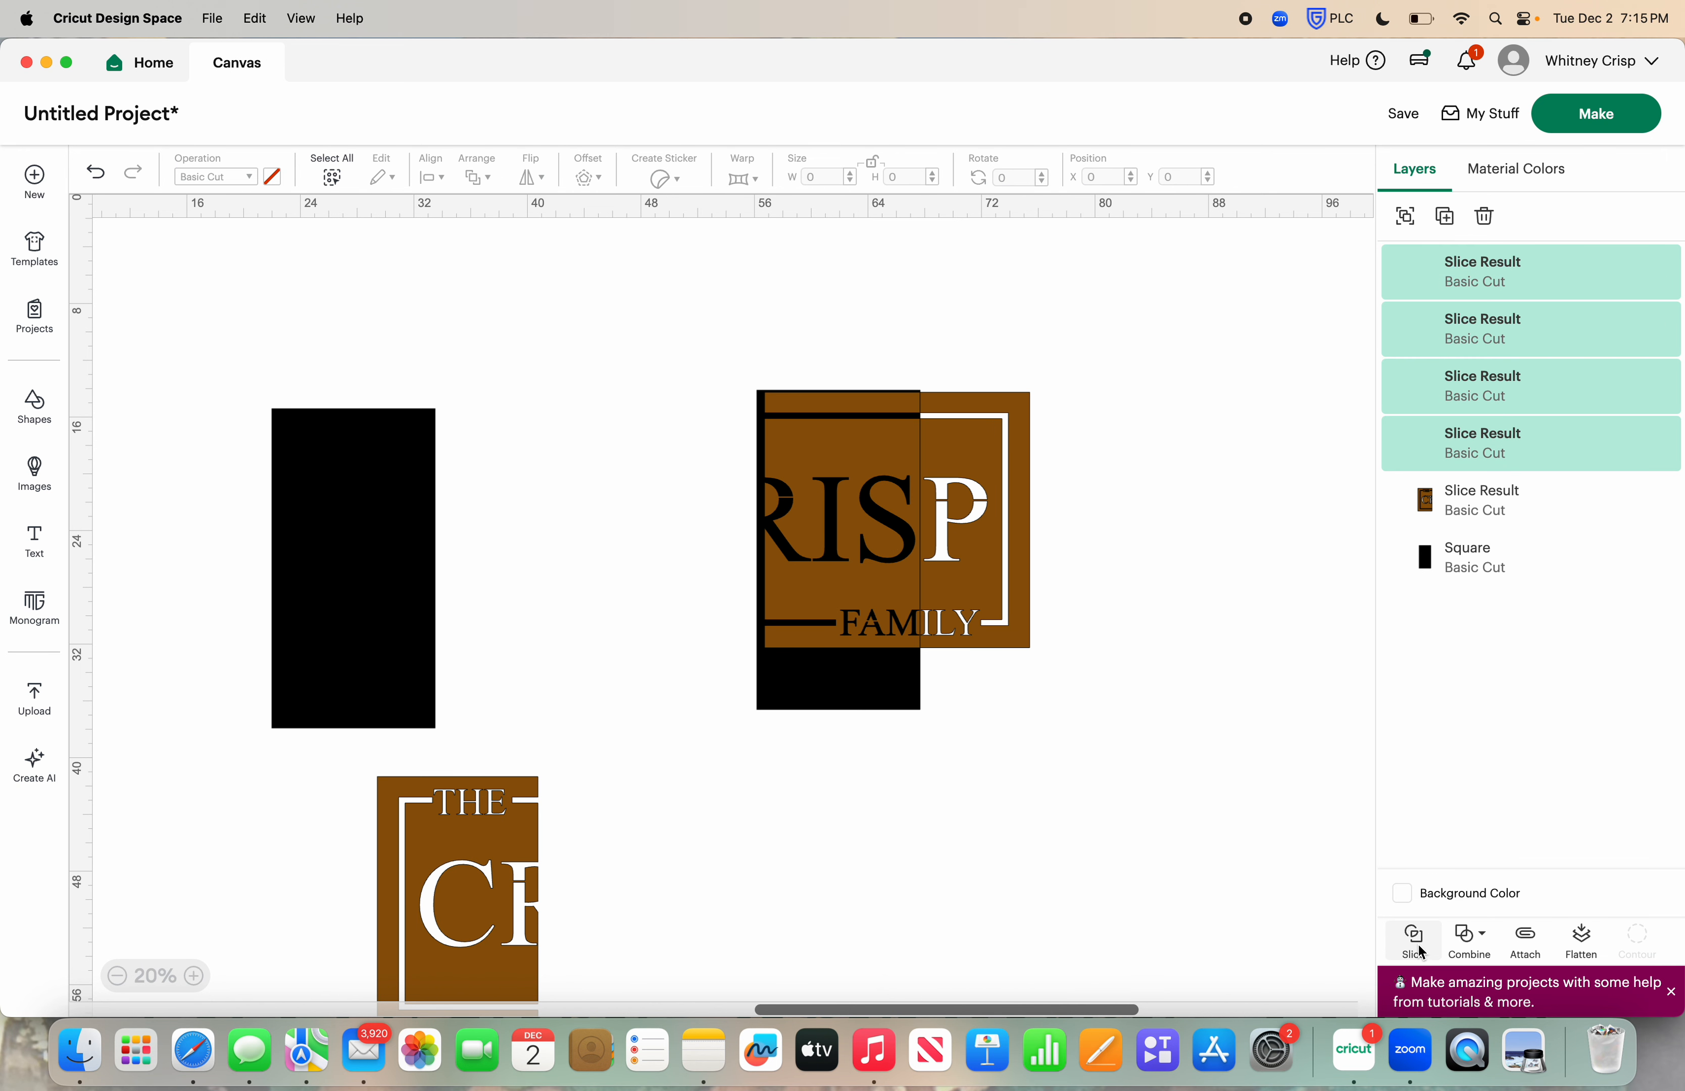
# Separate the middle and right stencil pieces from the second slice and delete the black leftovers
pyautogui.moveTo(830, 508); pyautogui.dragTo(681, 517)
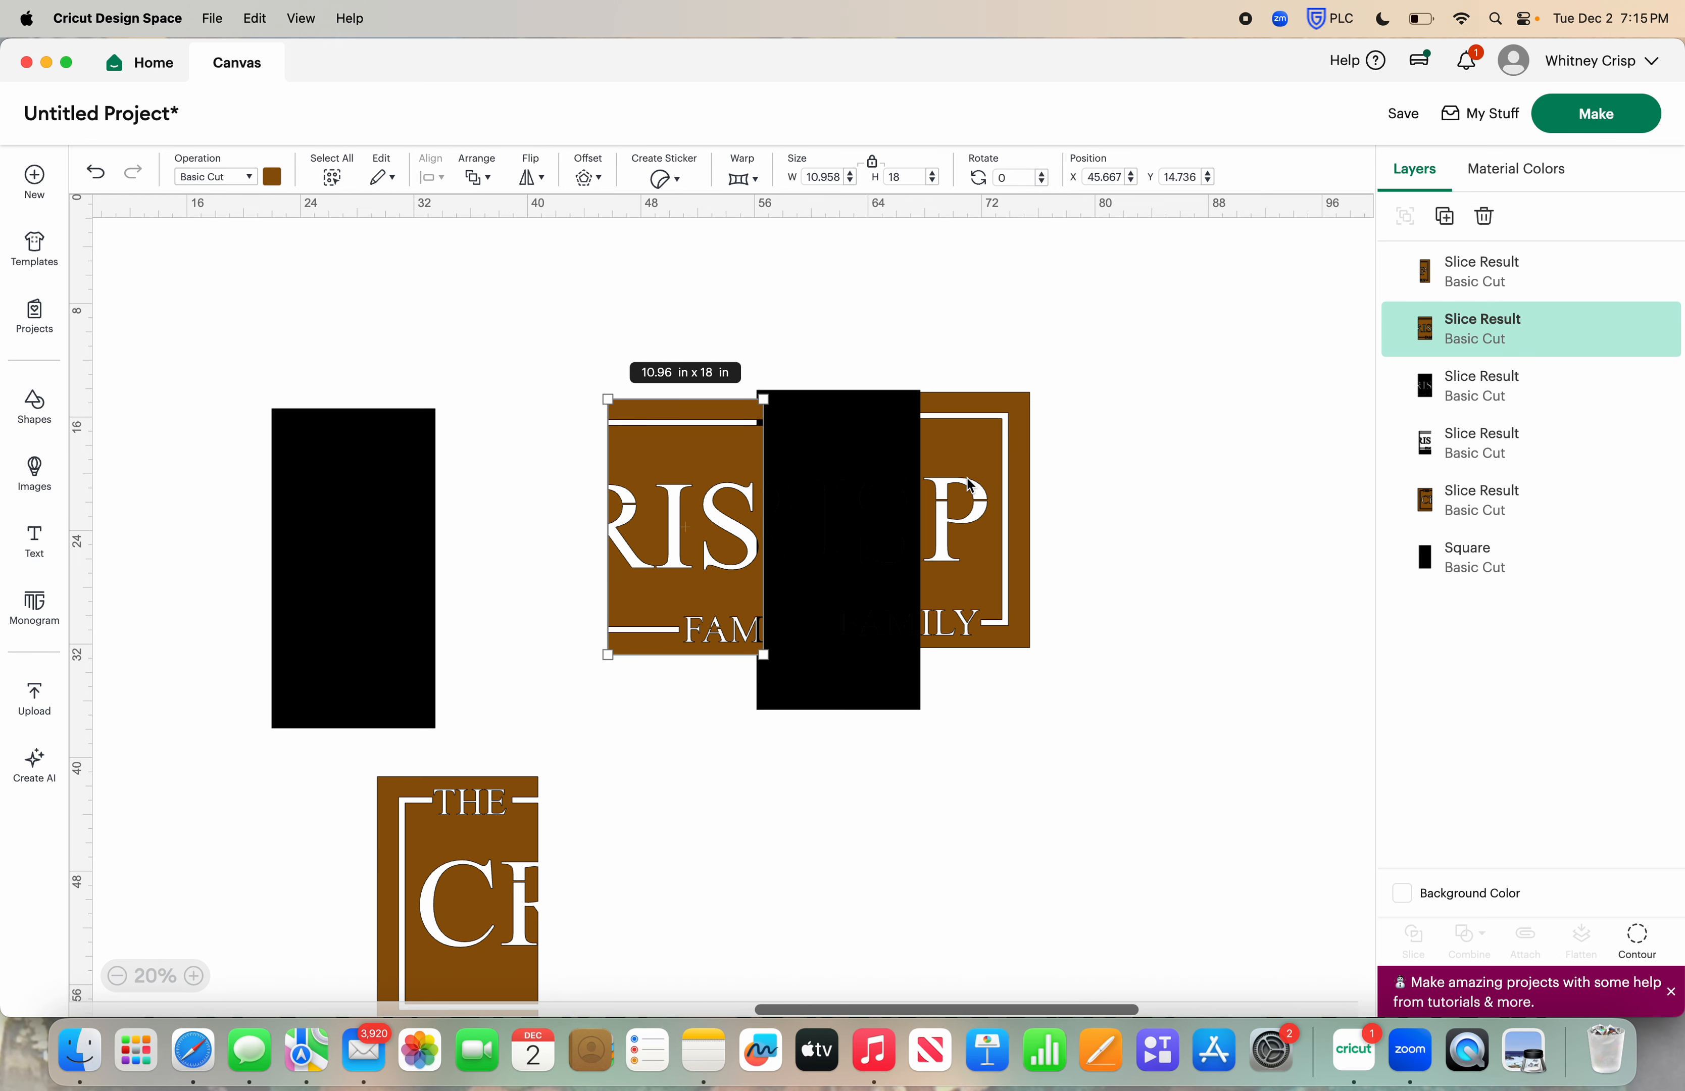
pyautogui.moveTo(974, 489); pyautogui.dragTo(1075, 506)
pyautogui.moveTo(839, 446); pyautogui.dragTo(882, 439)
pyautogui.moveTo(849, 343); pyautogui.dragTo(887, 475)
pyautogui.click(1485, 218)
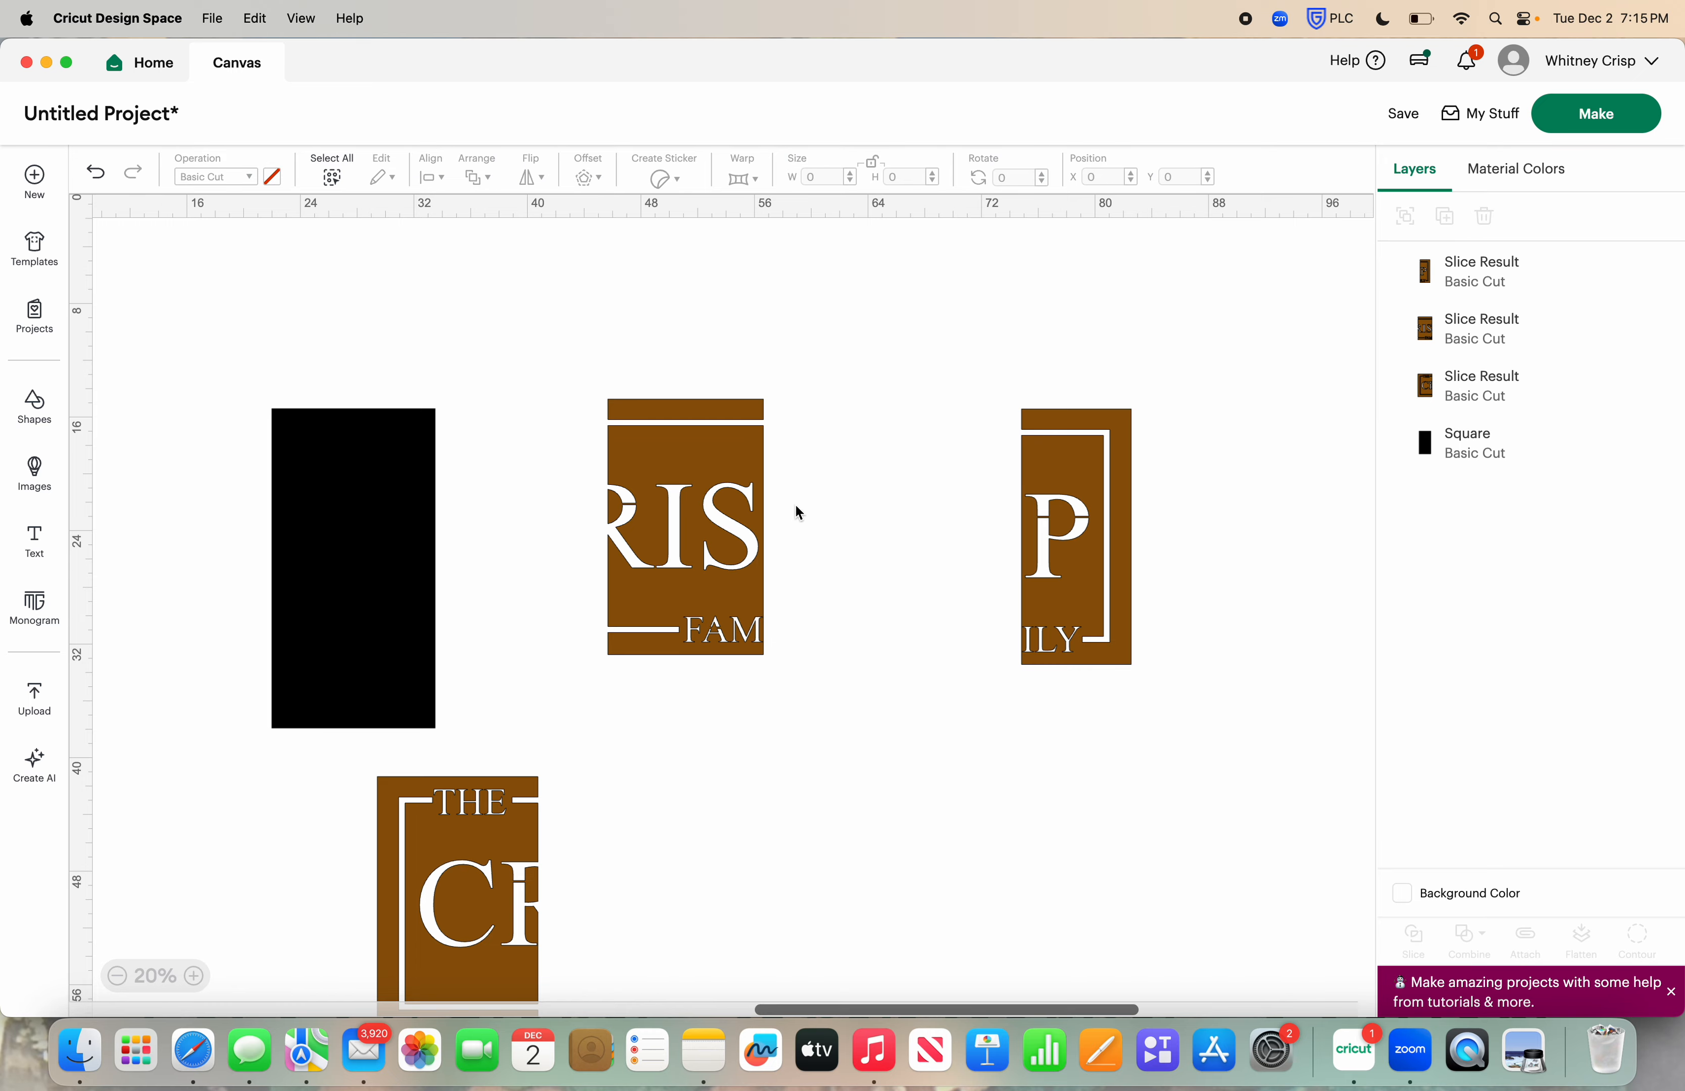
# Arrange the three stencil sections side by side in reading order with small gaps, roughly aligned in height
pyautogui.moveTo(689, 500); pyautogui.dragTo(729, 500)
pyautogui.moveTo(501, 850); pyautogui.dragTo(586, 509)
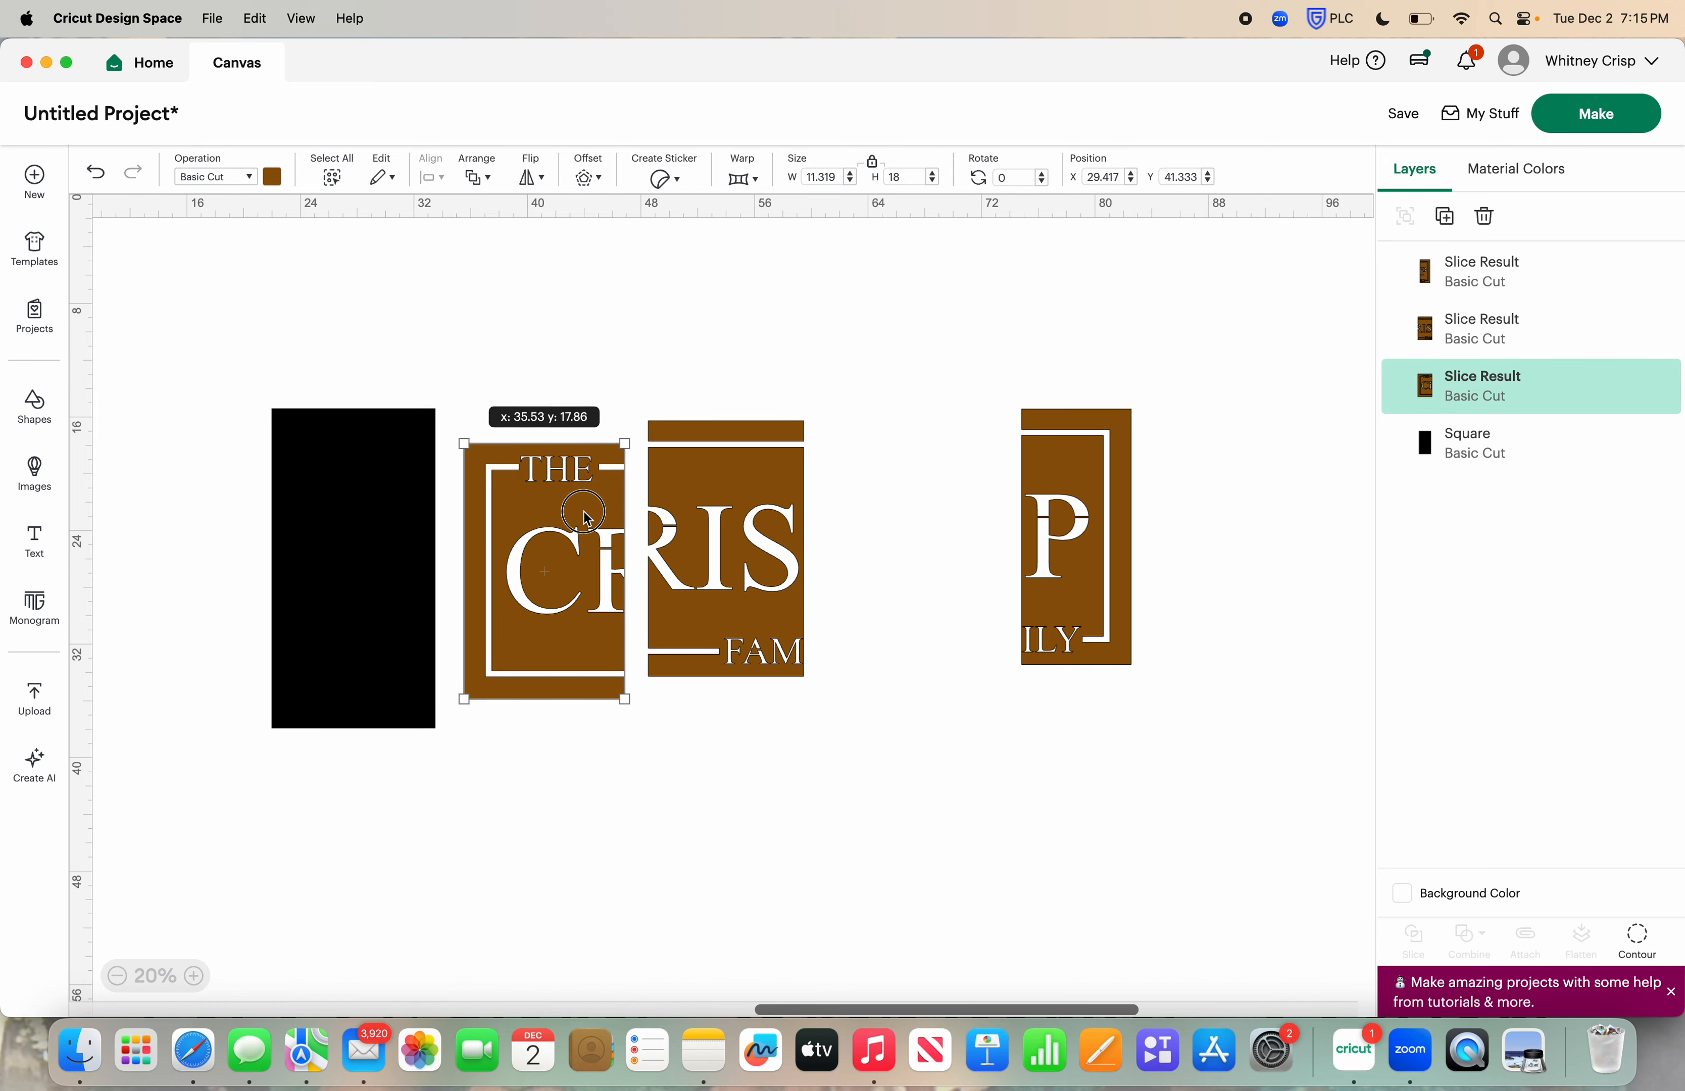
pyautogui.moveTo(1091, 533); pyautogui.dragTo(878, 553)
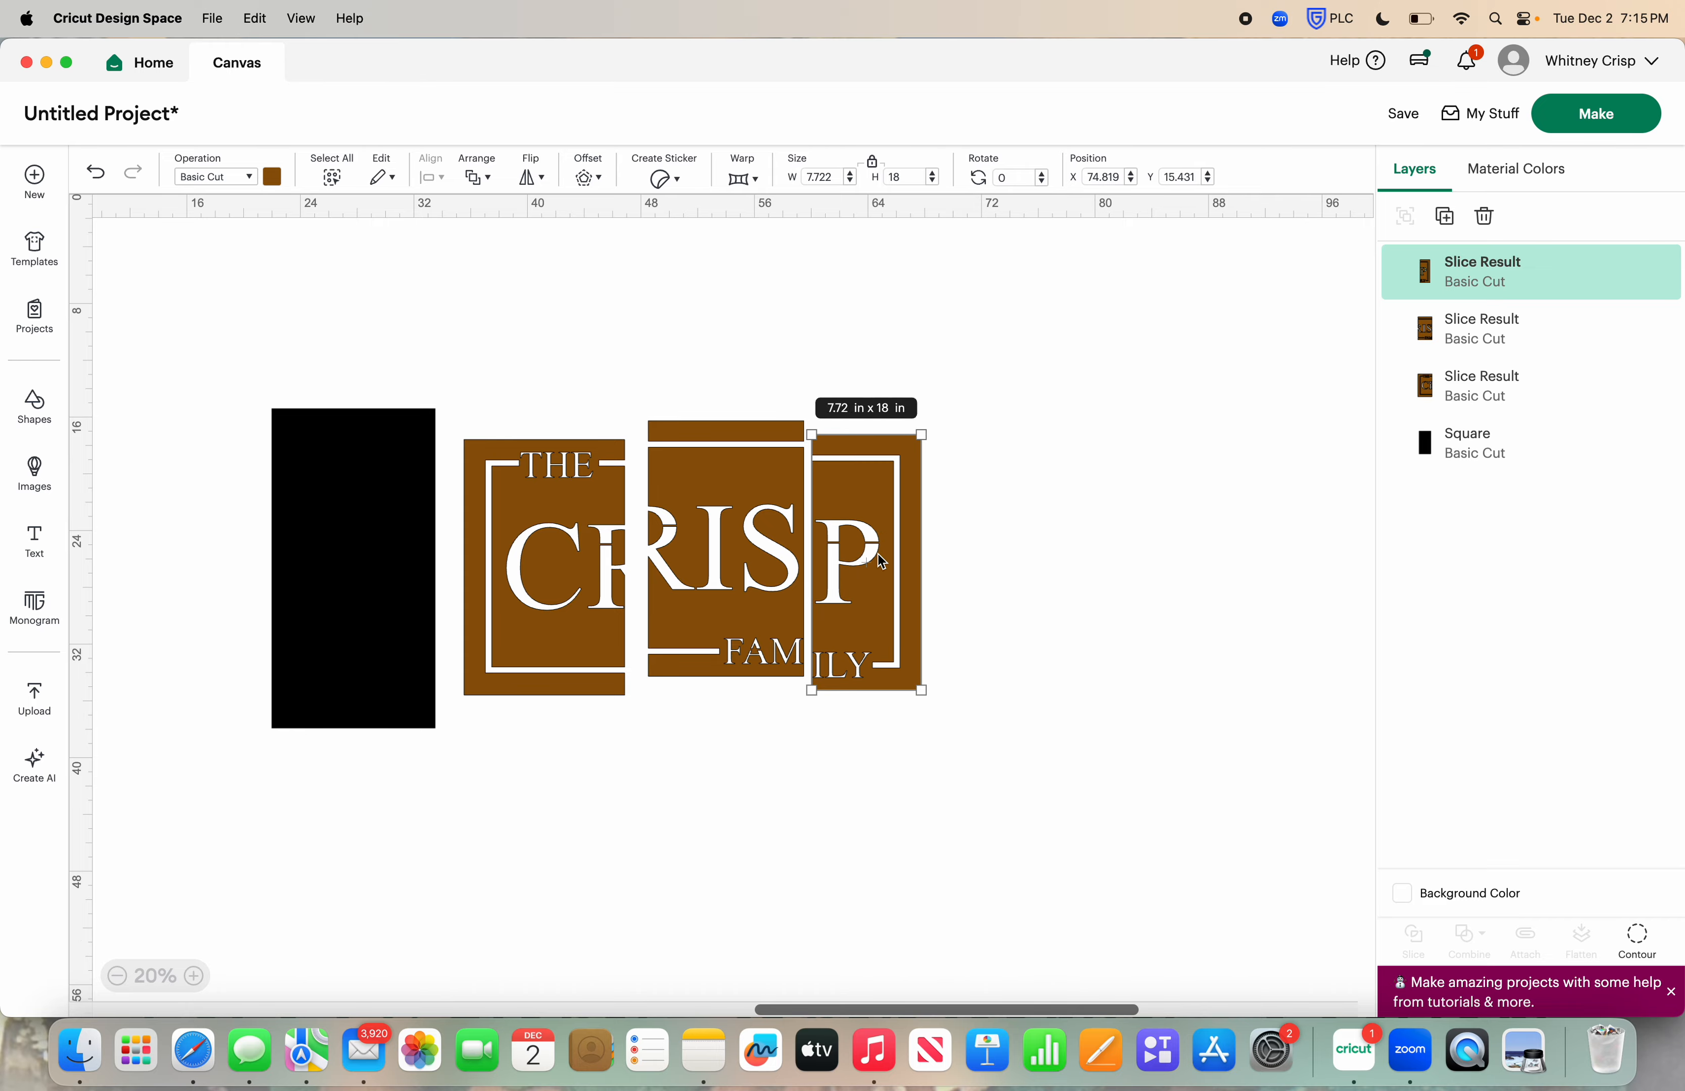
pyautogui.moveTo(773, 528); pyautogui.dragTo(768, 537)
pyautogui.click(874, 513)
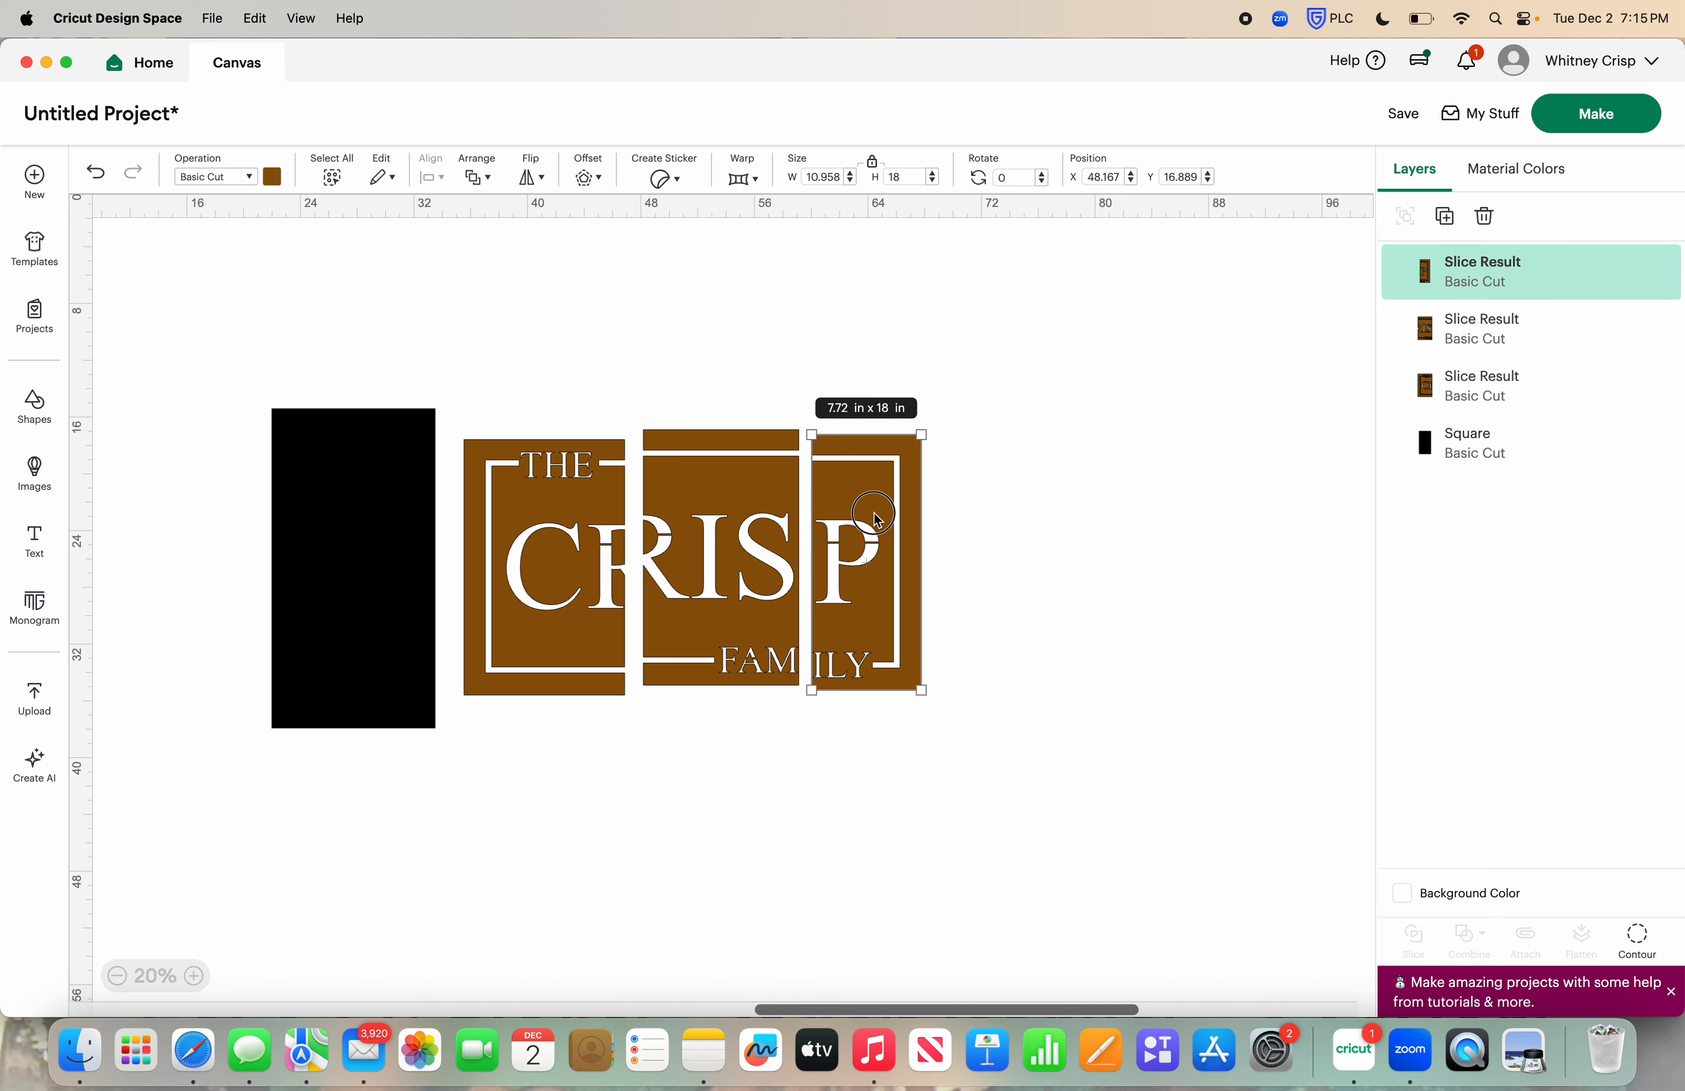
# Move the black rectangle over the middle stencil section and bring it to the front
pyautogui.click(1023, 489)
pyautogui.click(193, 976)
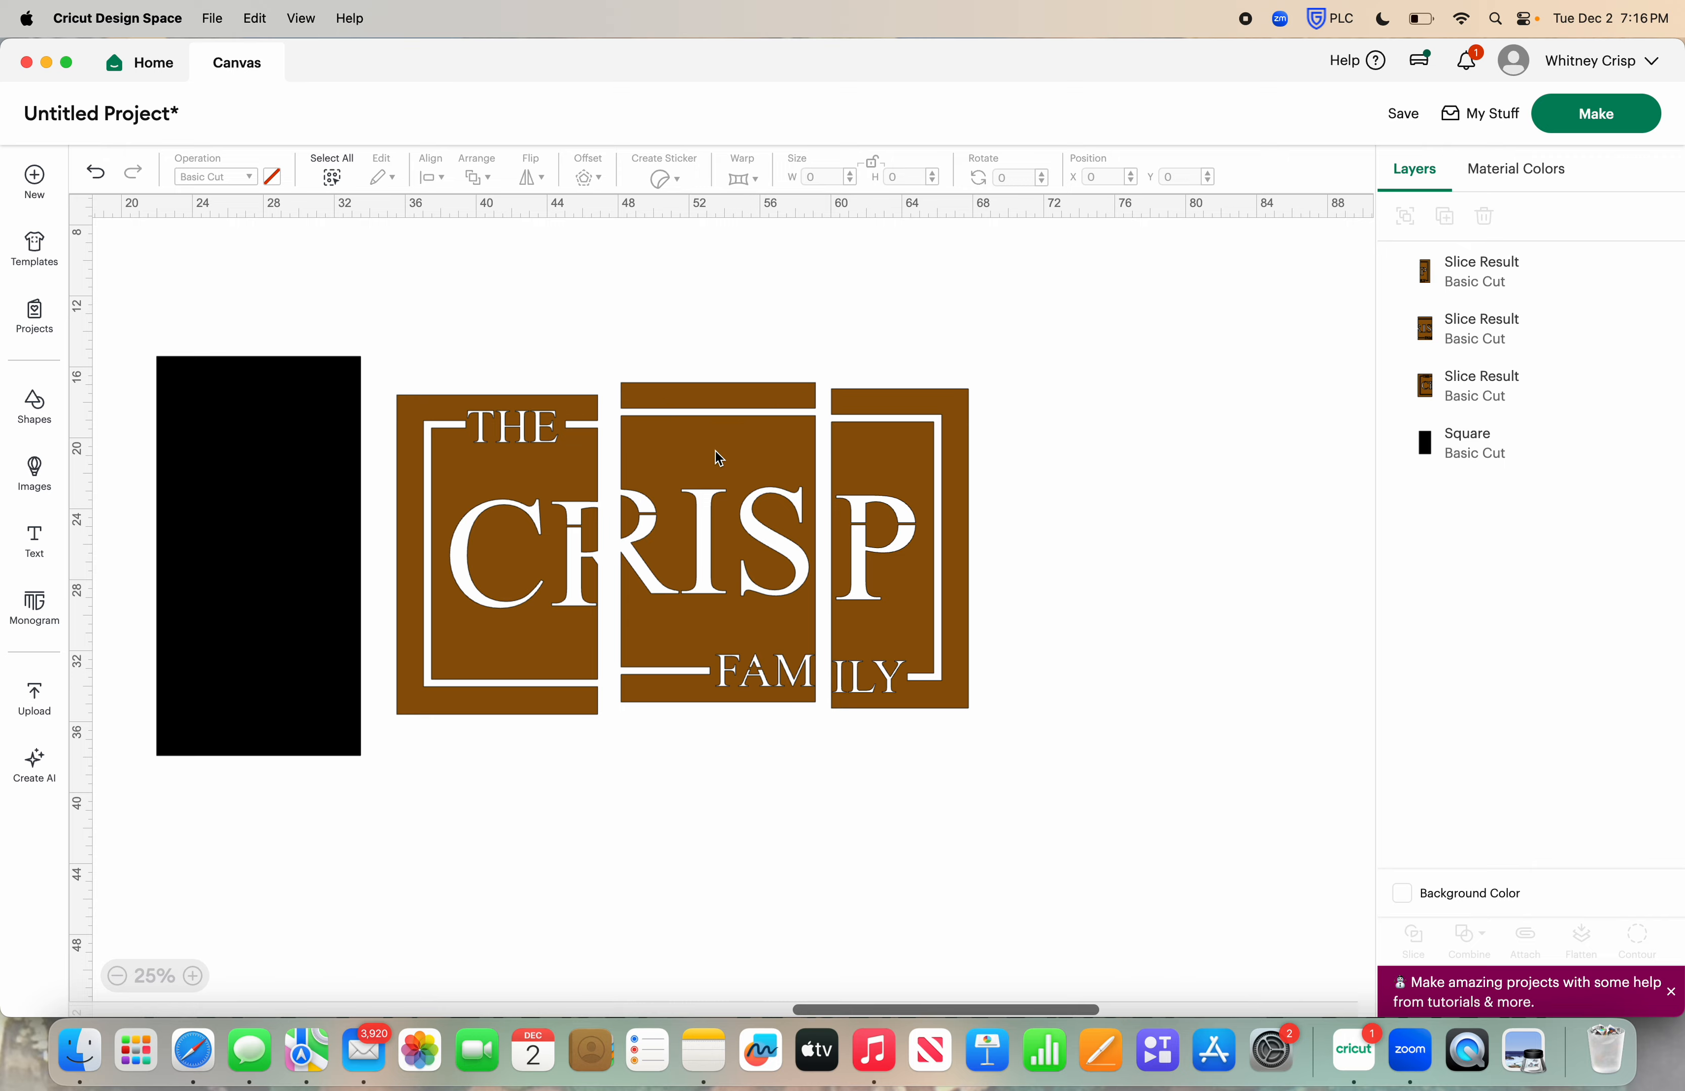
pyautogui.moveTo(249, 481); pyautogui.dragTo(707, 504)
pyautogui.click(477, 171)
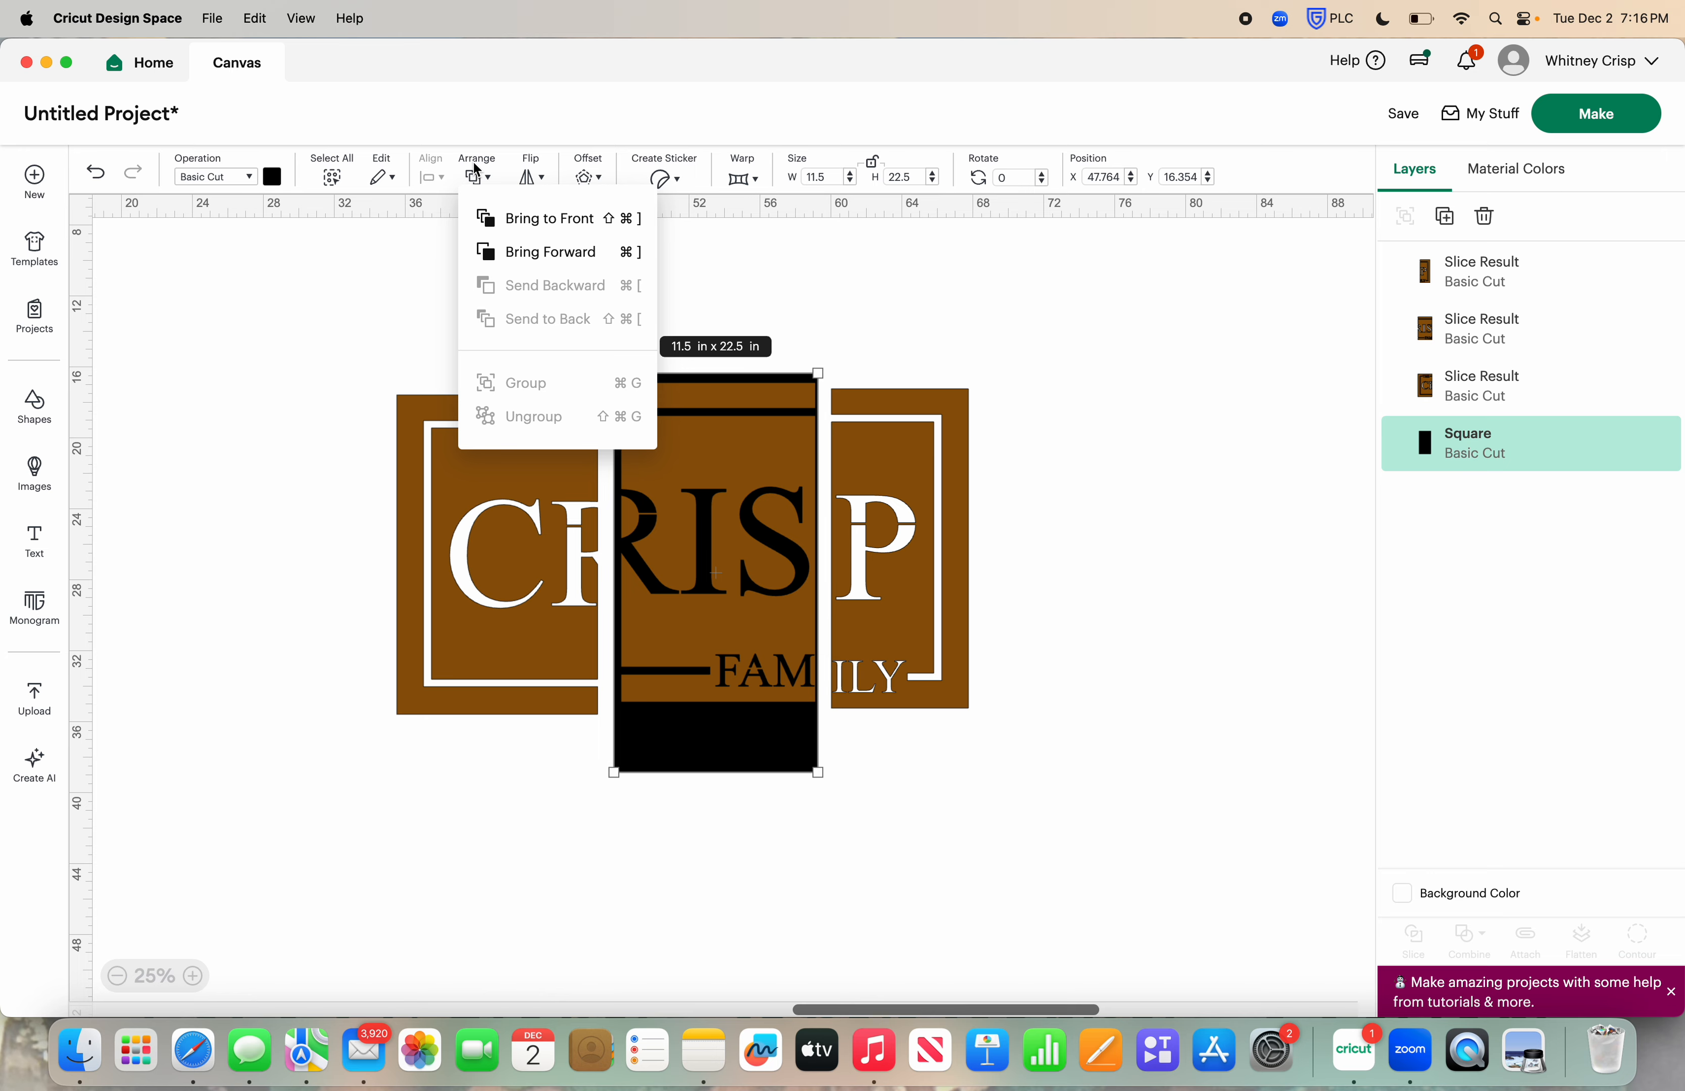
pyautogui.click(580, 221)
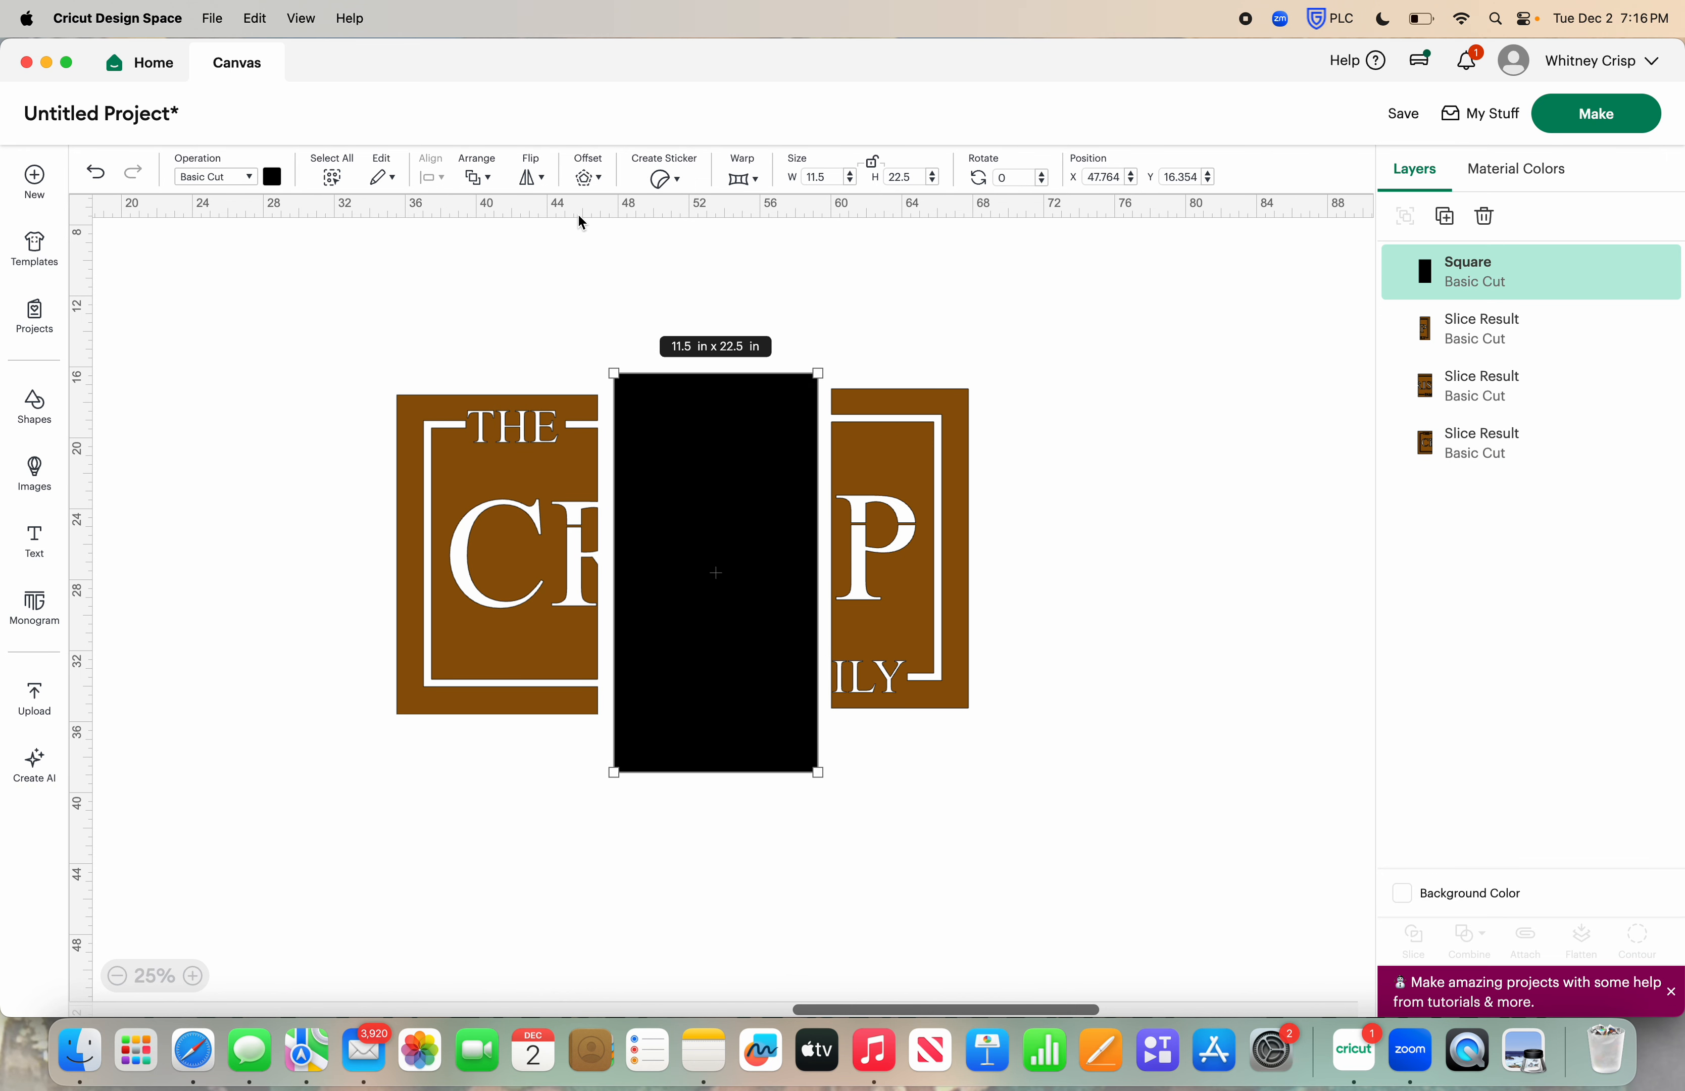
# Resize the black rectangle into a thin bridge bar 0.12 in wide and 2 in high
pyautogui.click(820, 178)
pyautogui.write('.12')
pyautogui.press('Tab')
pyautogui.write('2')
pyautogui.press('Return')
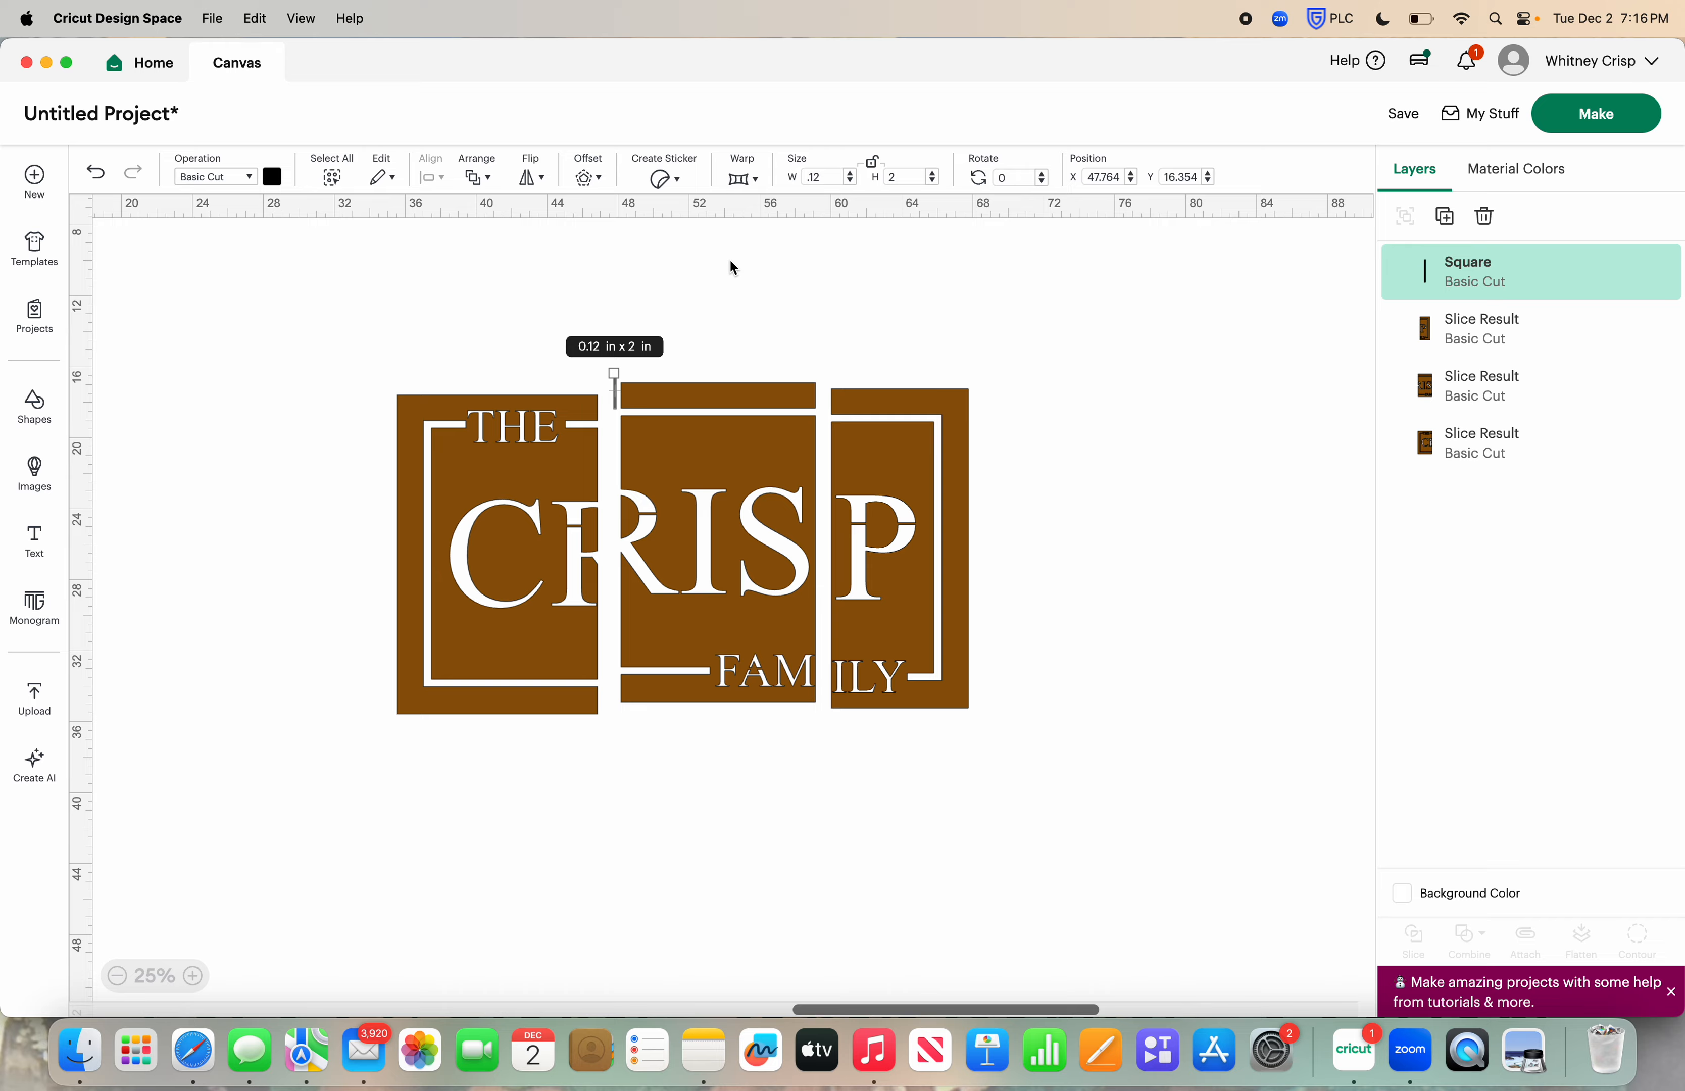
# Place the bridge bar vertically across the upper border line of the middle stencil section and weld the two together
pyautogui.click(711, 303)
pyautogui.moveTo(617, 376); pyautogui.dragTo(720, 375)
pyautogui.click(733, 304)
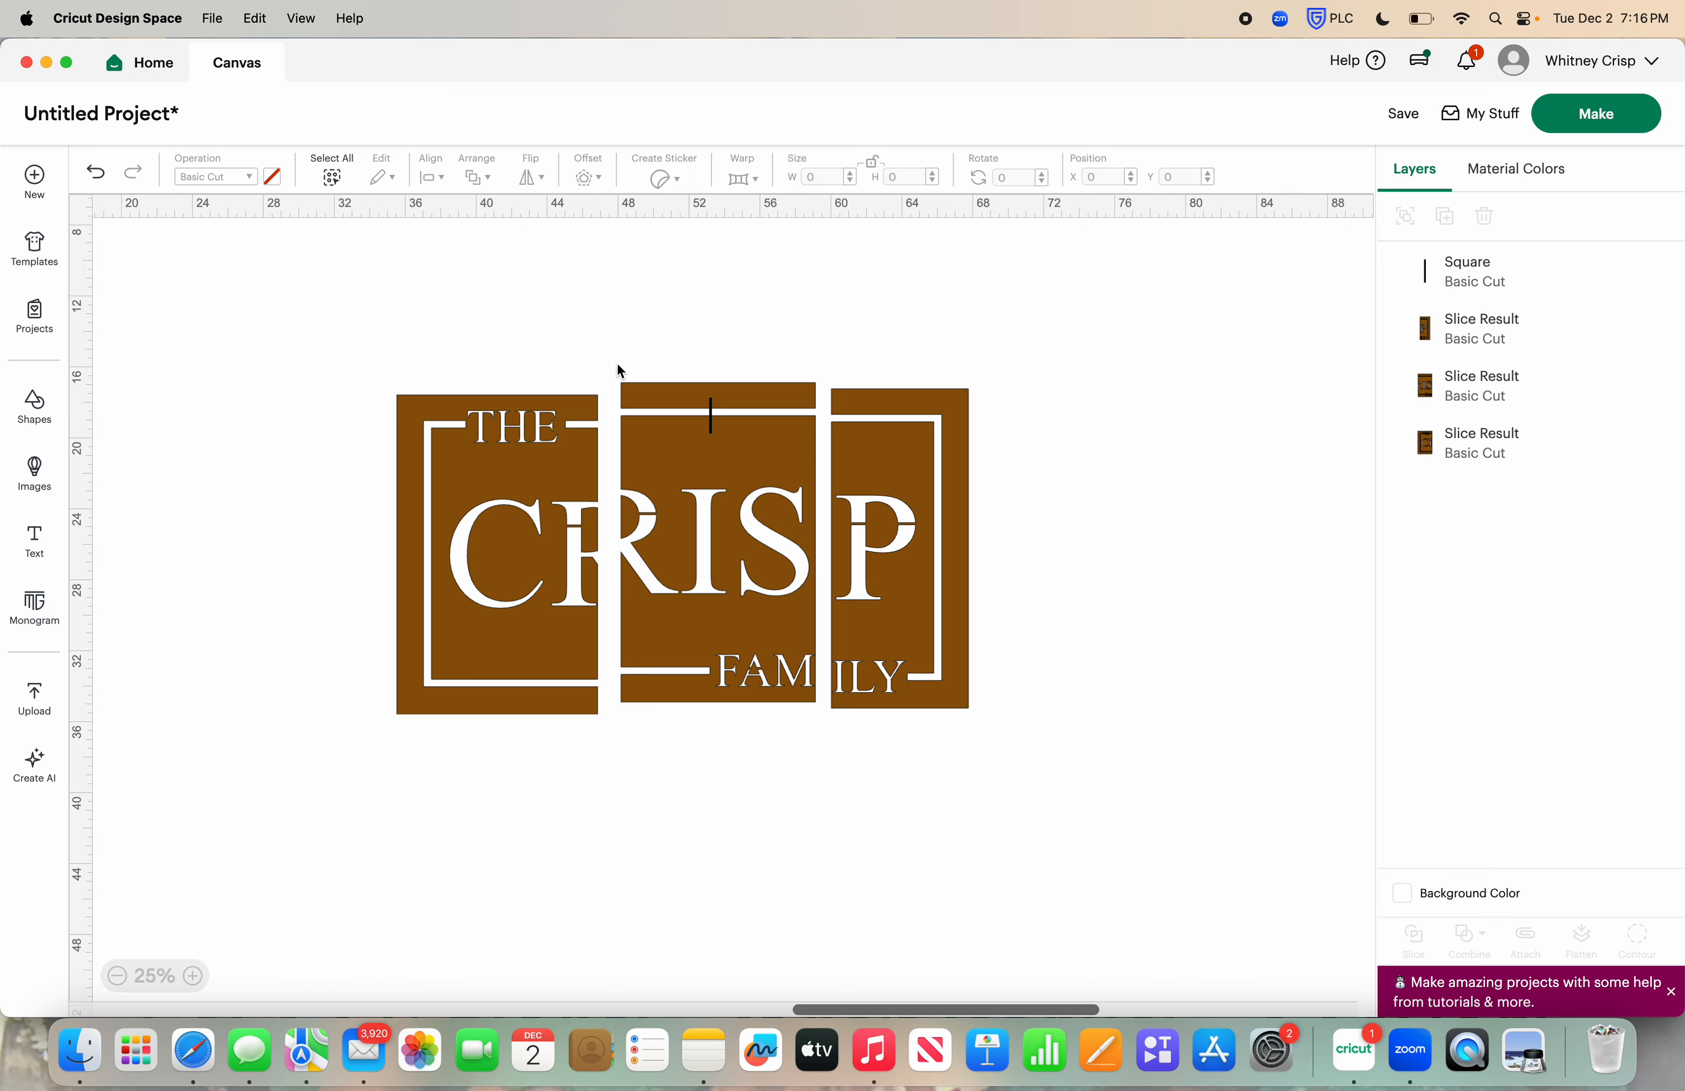
pyautogui.moveTo(616, 354); pyautogui.dragTo(818, 705)
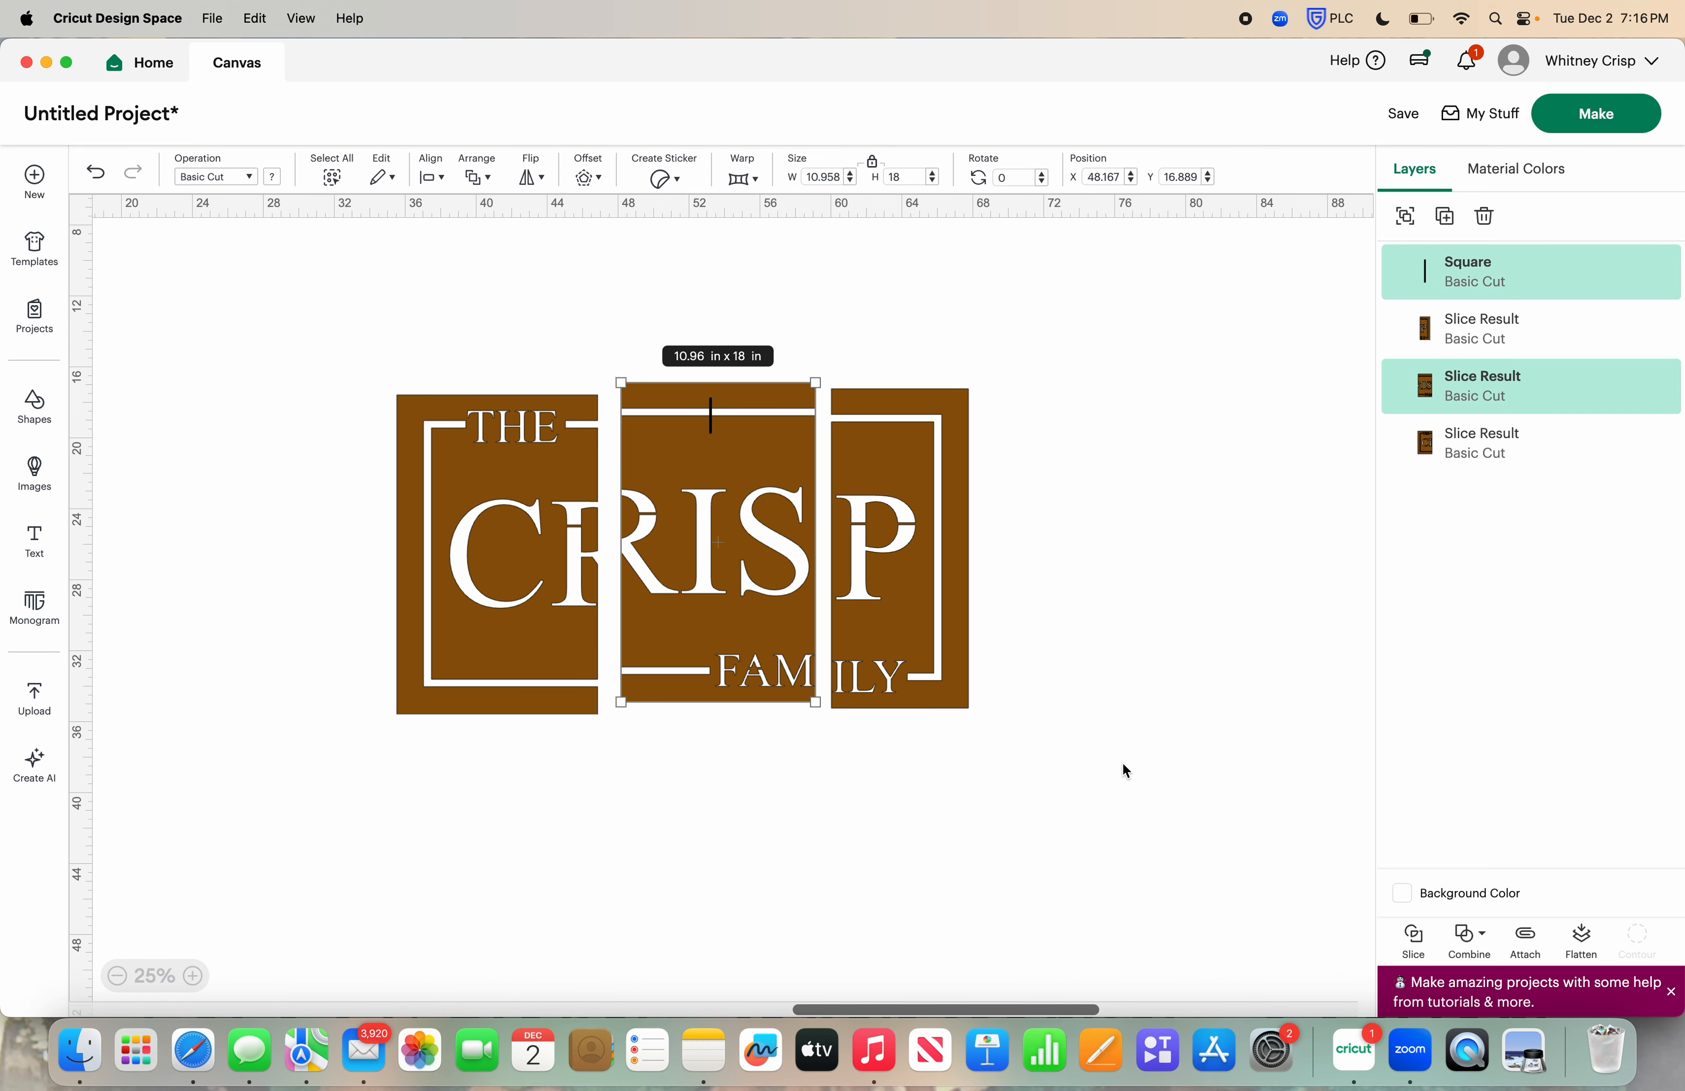
pyautogui.click(1472, 942)
pyautogui.click(1523, 730)
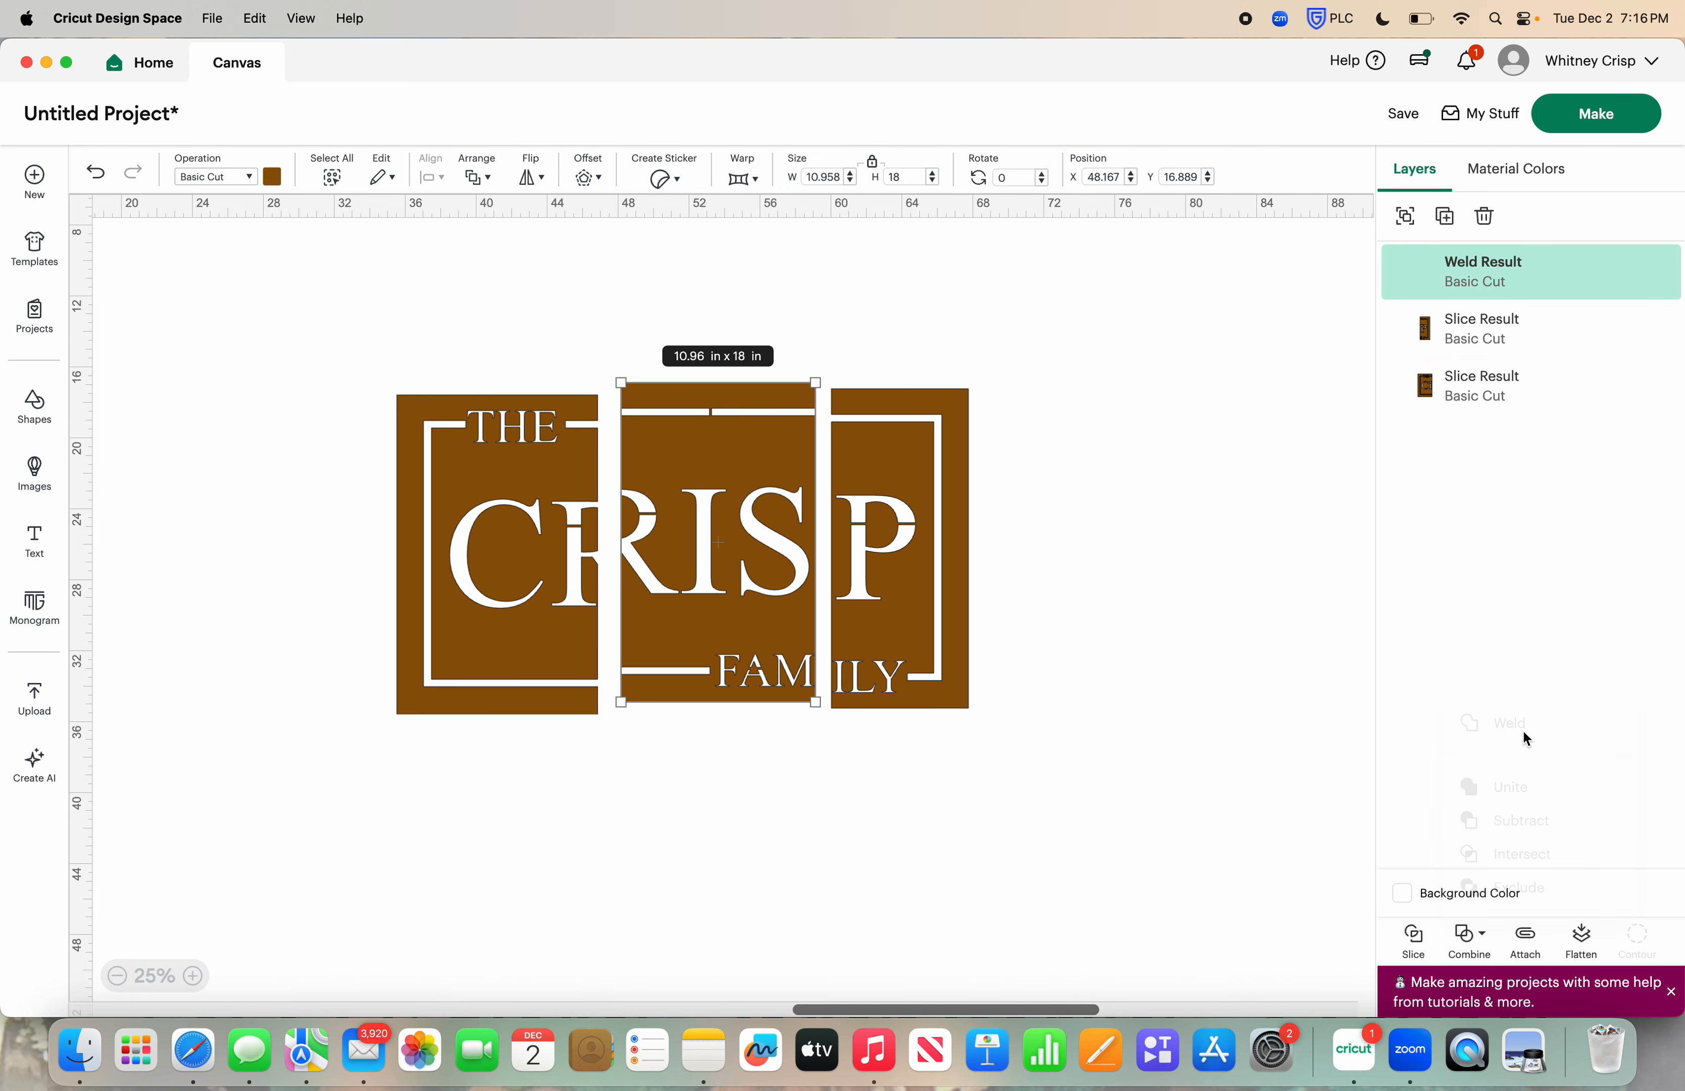
# Realign the middle and right stencil sections level with the left section, keeping small gaps between them
pyautogui.moveTo(675, 508); pyautogui.dragTo(668, 519)
pyautogui.moveTo(894, 518); pyautogui.dragTo(887, 521)
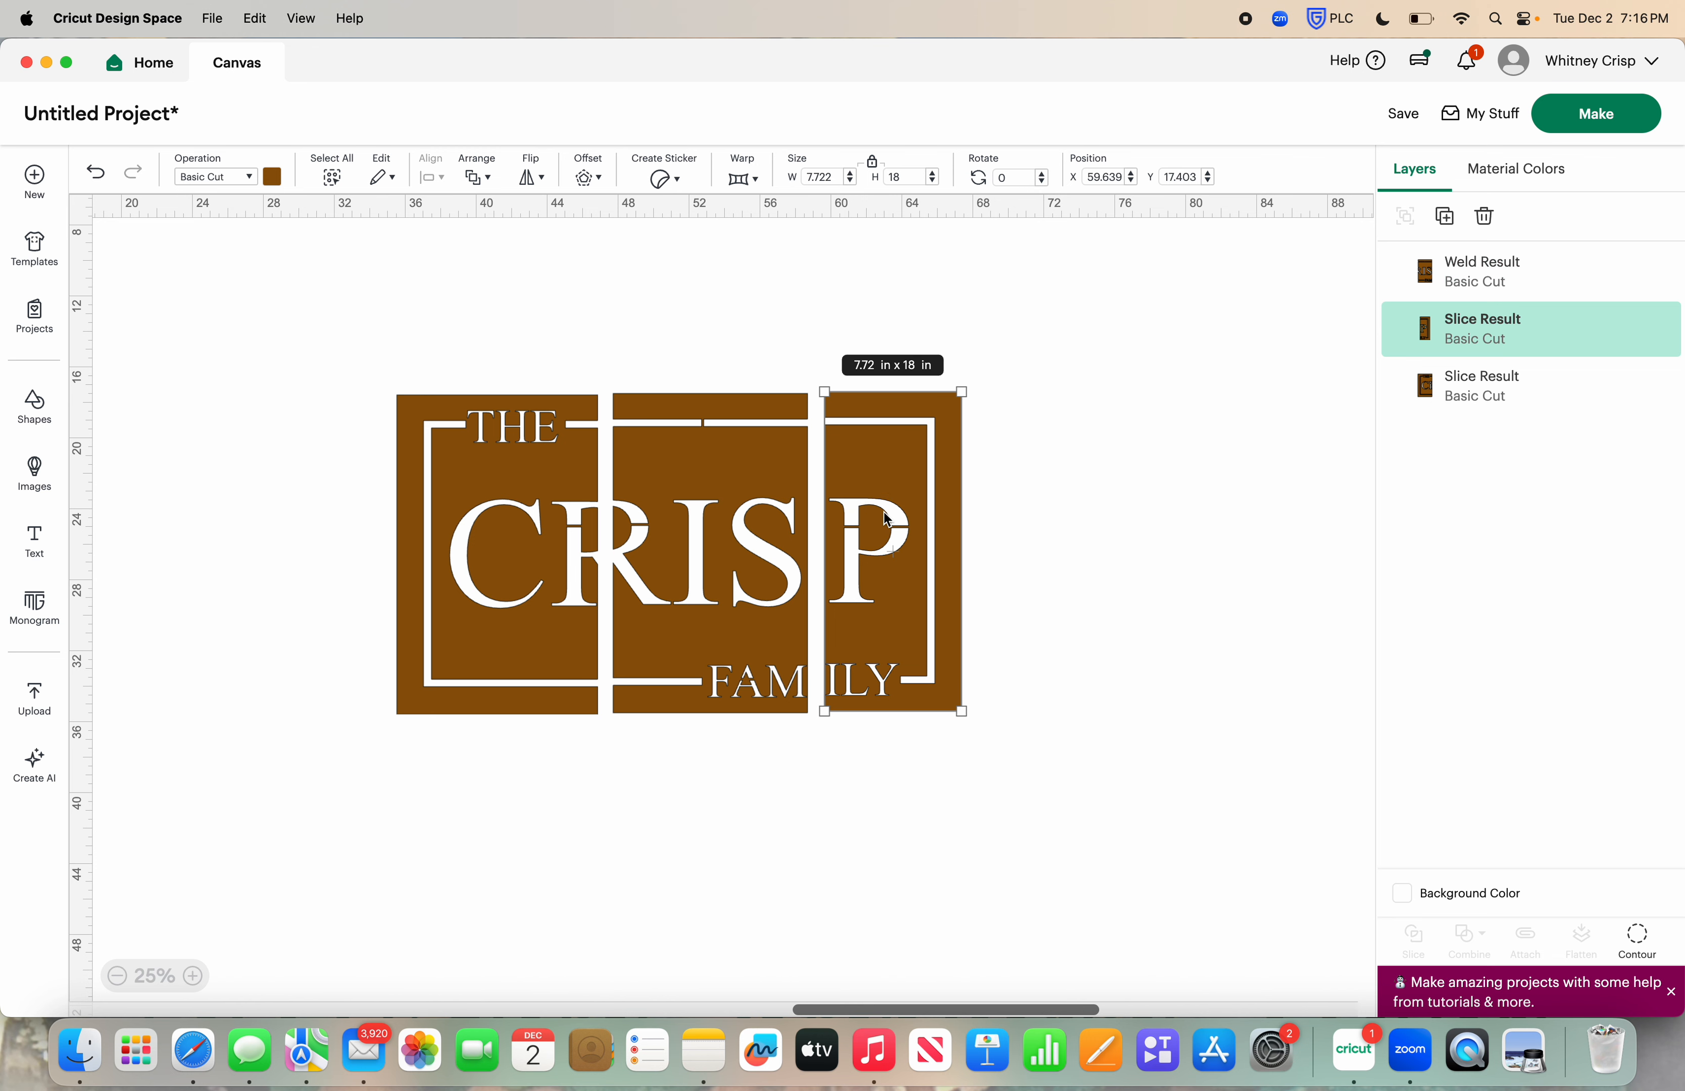
# Send the design to mat preparation, saving the project with the title LAST NAME STENCIL
pyautogui.click(1590, 115)
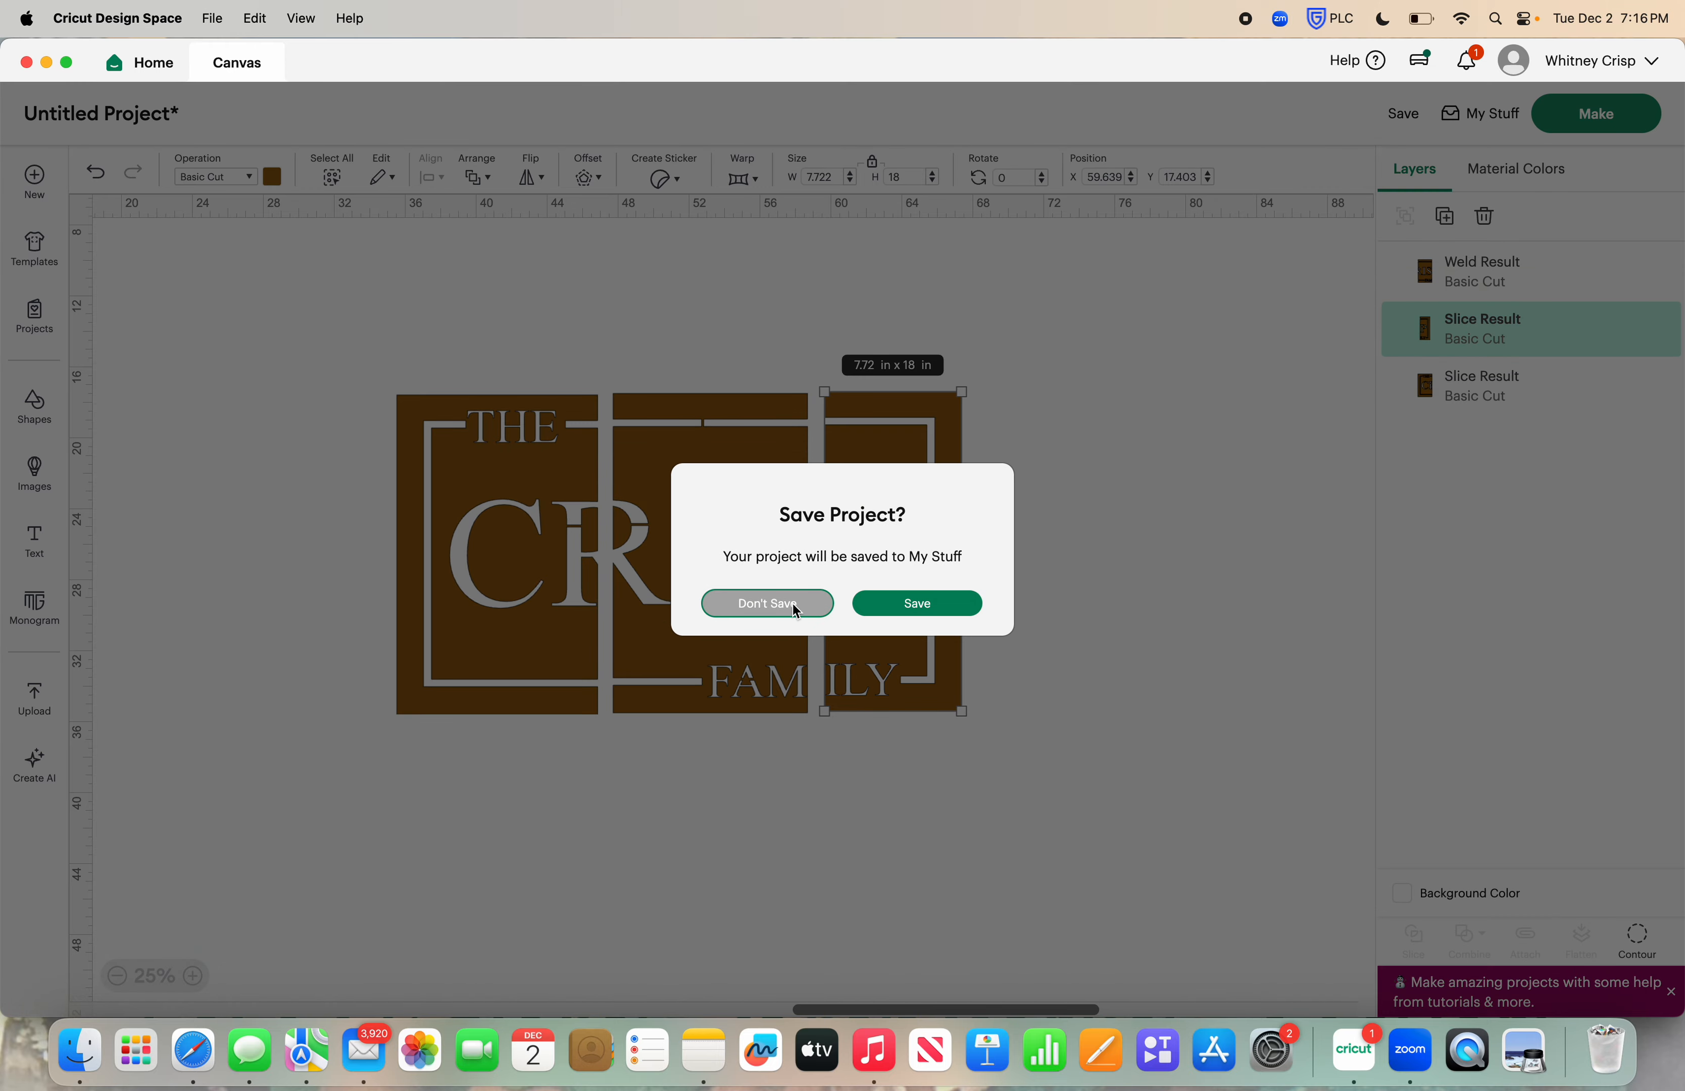
pyautogui.click(915, 605)
pyautogui.click(660, 179)
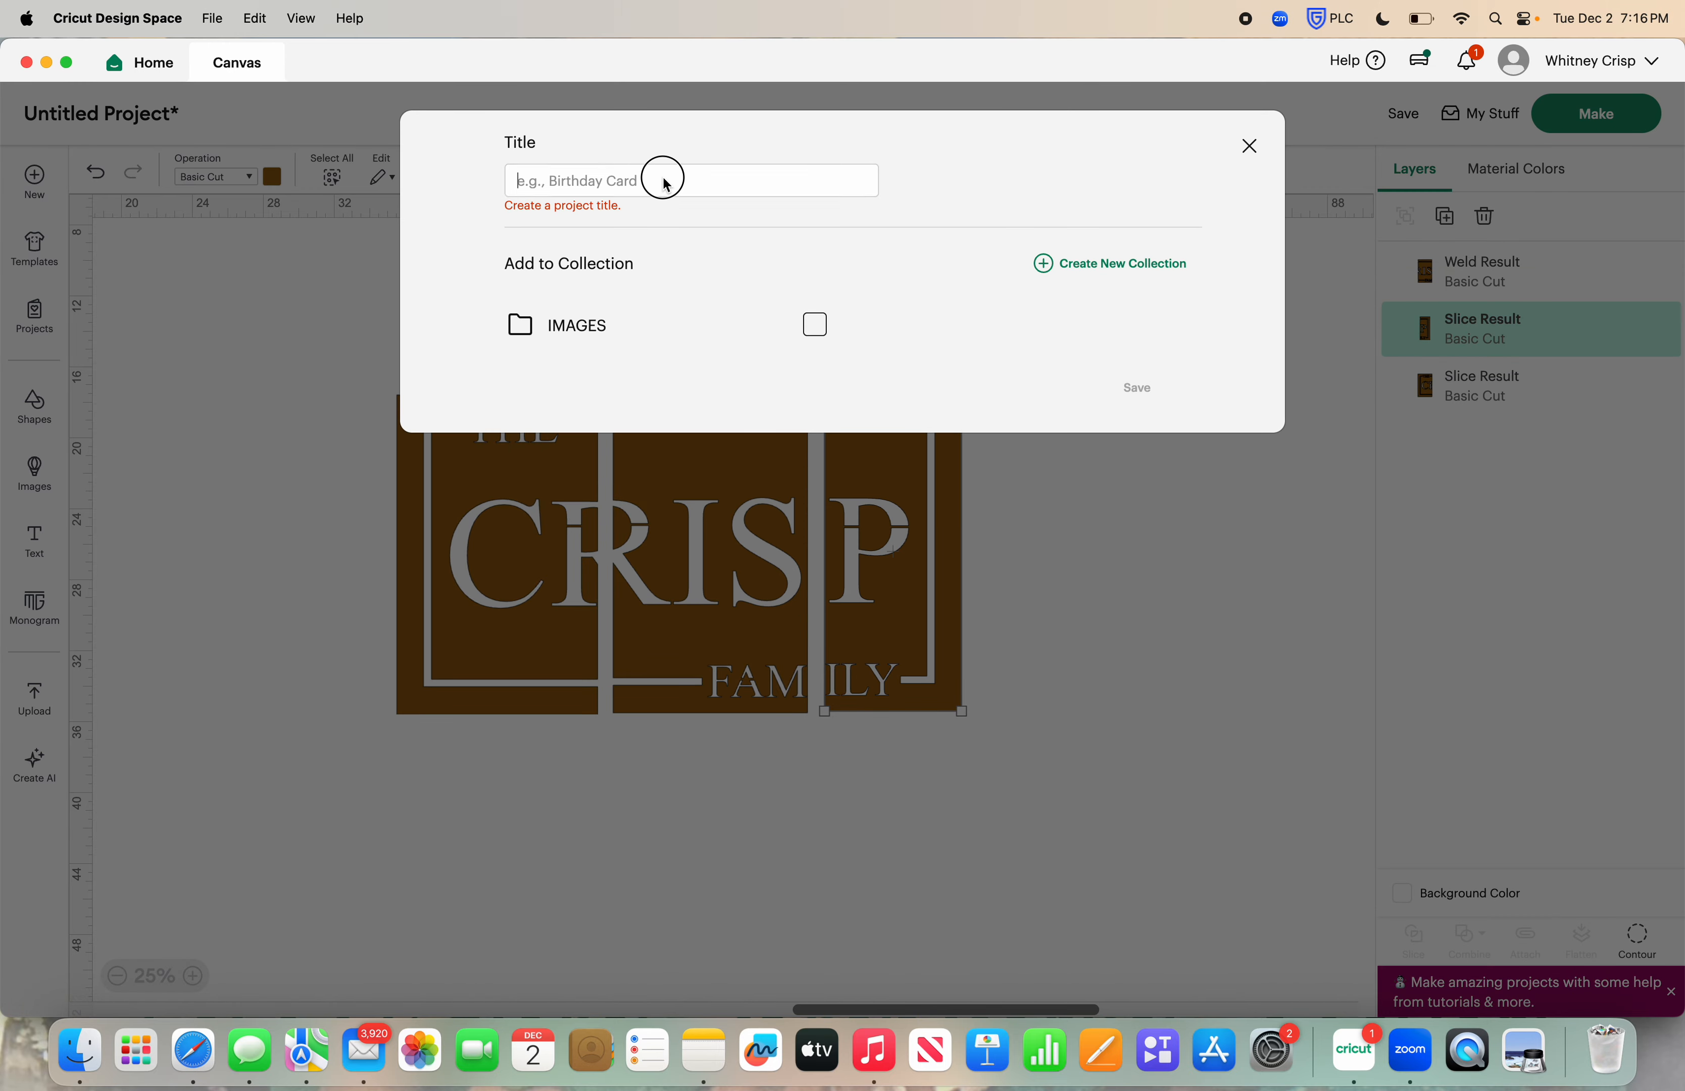
pyautogui.write('LAST NAME STENCIL')
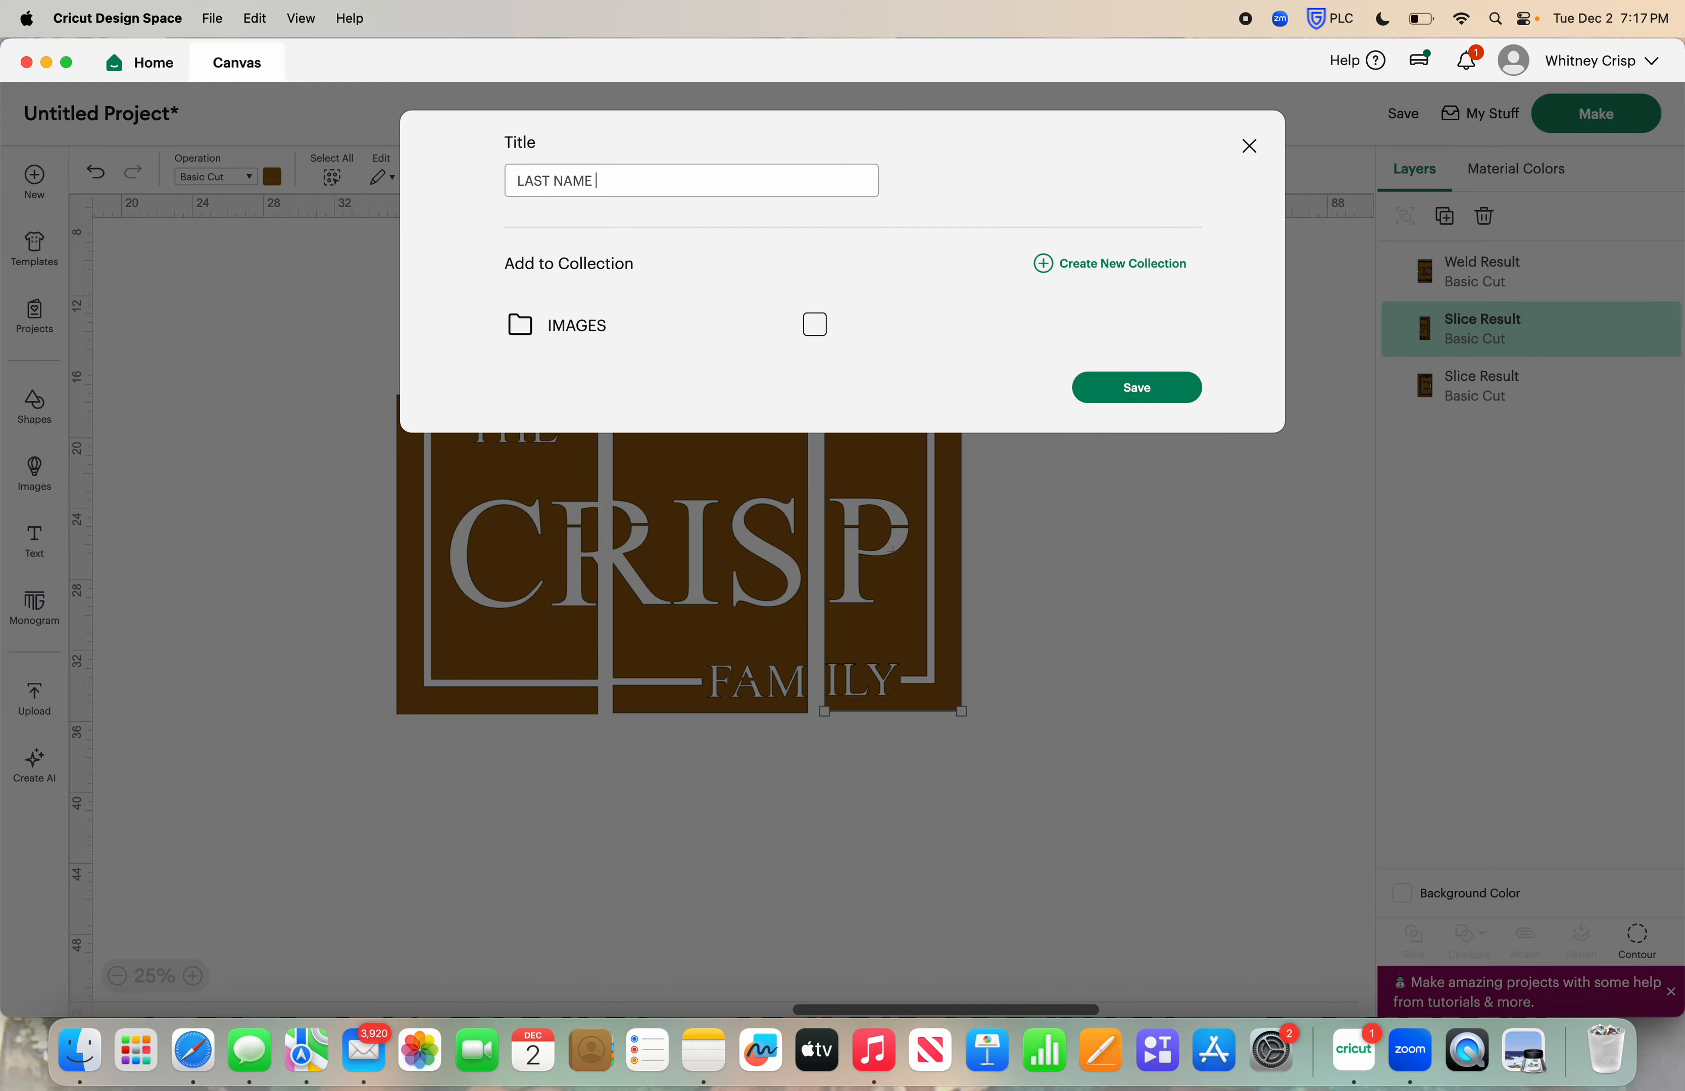
pyautogui.press('Return')
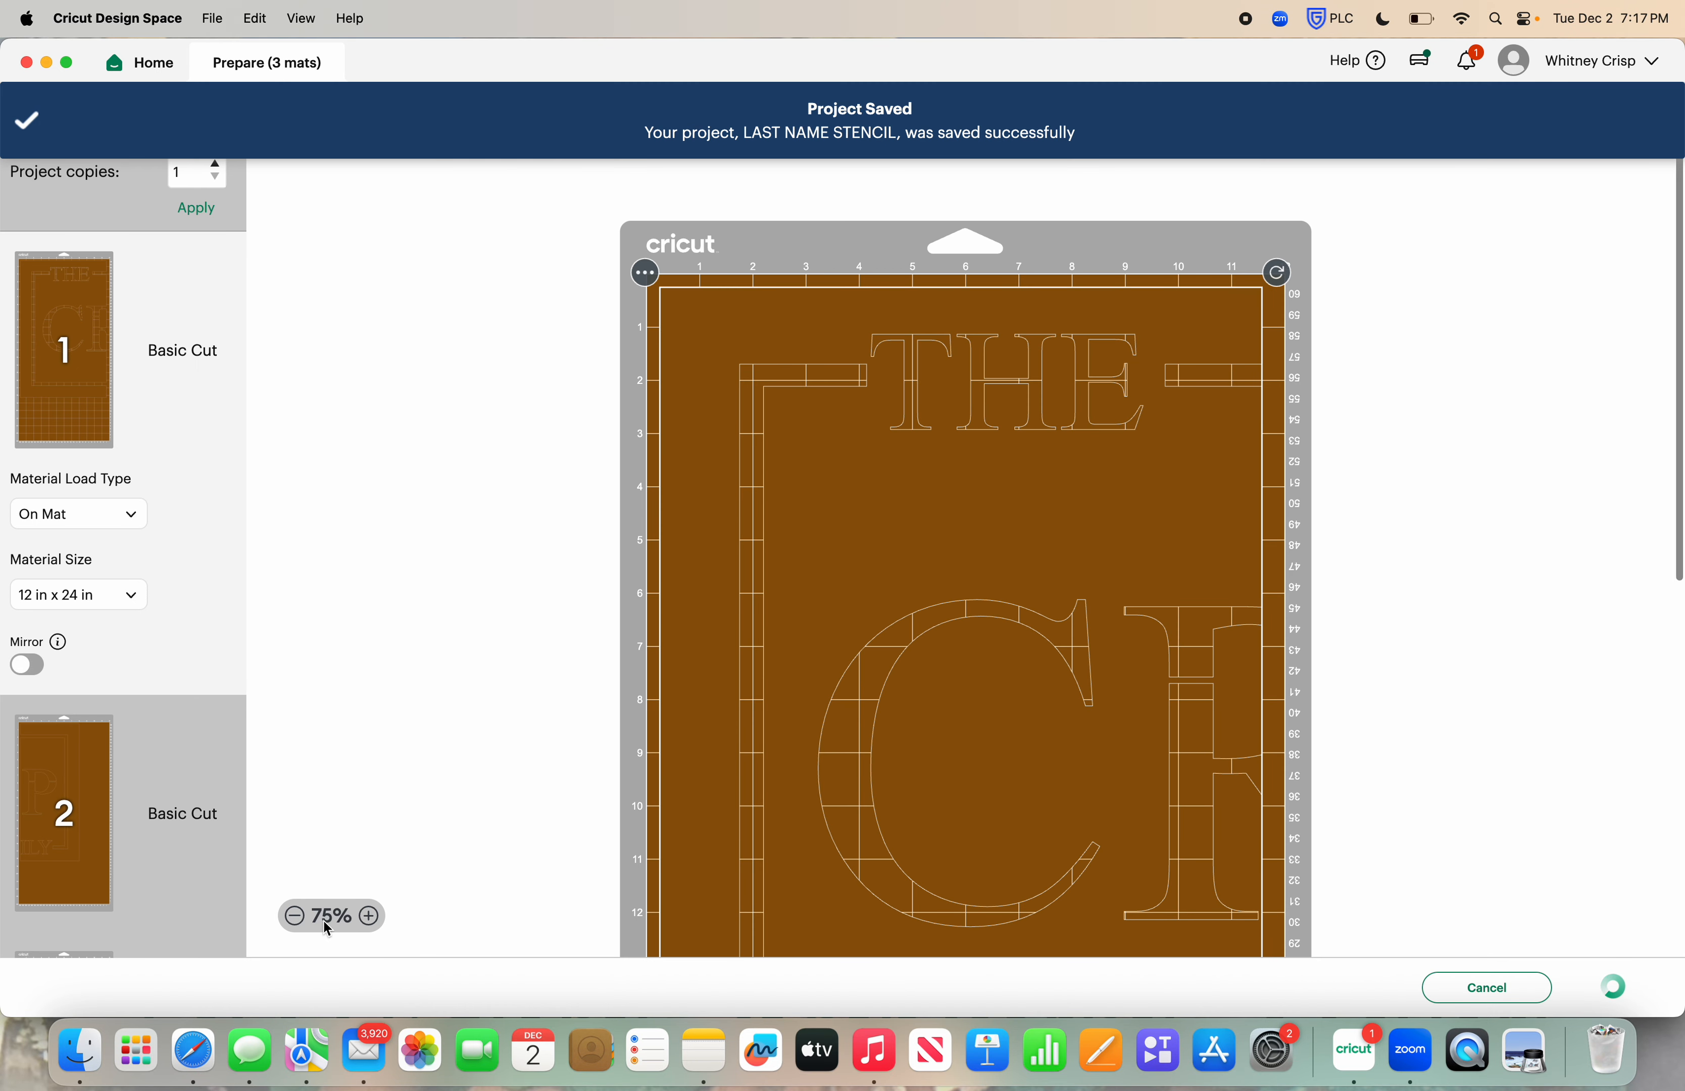
# Examine the first mat's preview from top to bottom to check how the left stencil section fits on the 12 x 24 in material
pyautogui.click(295, 916)
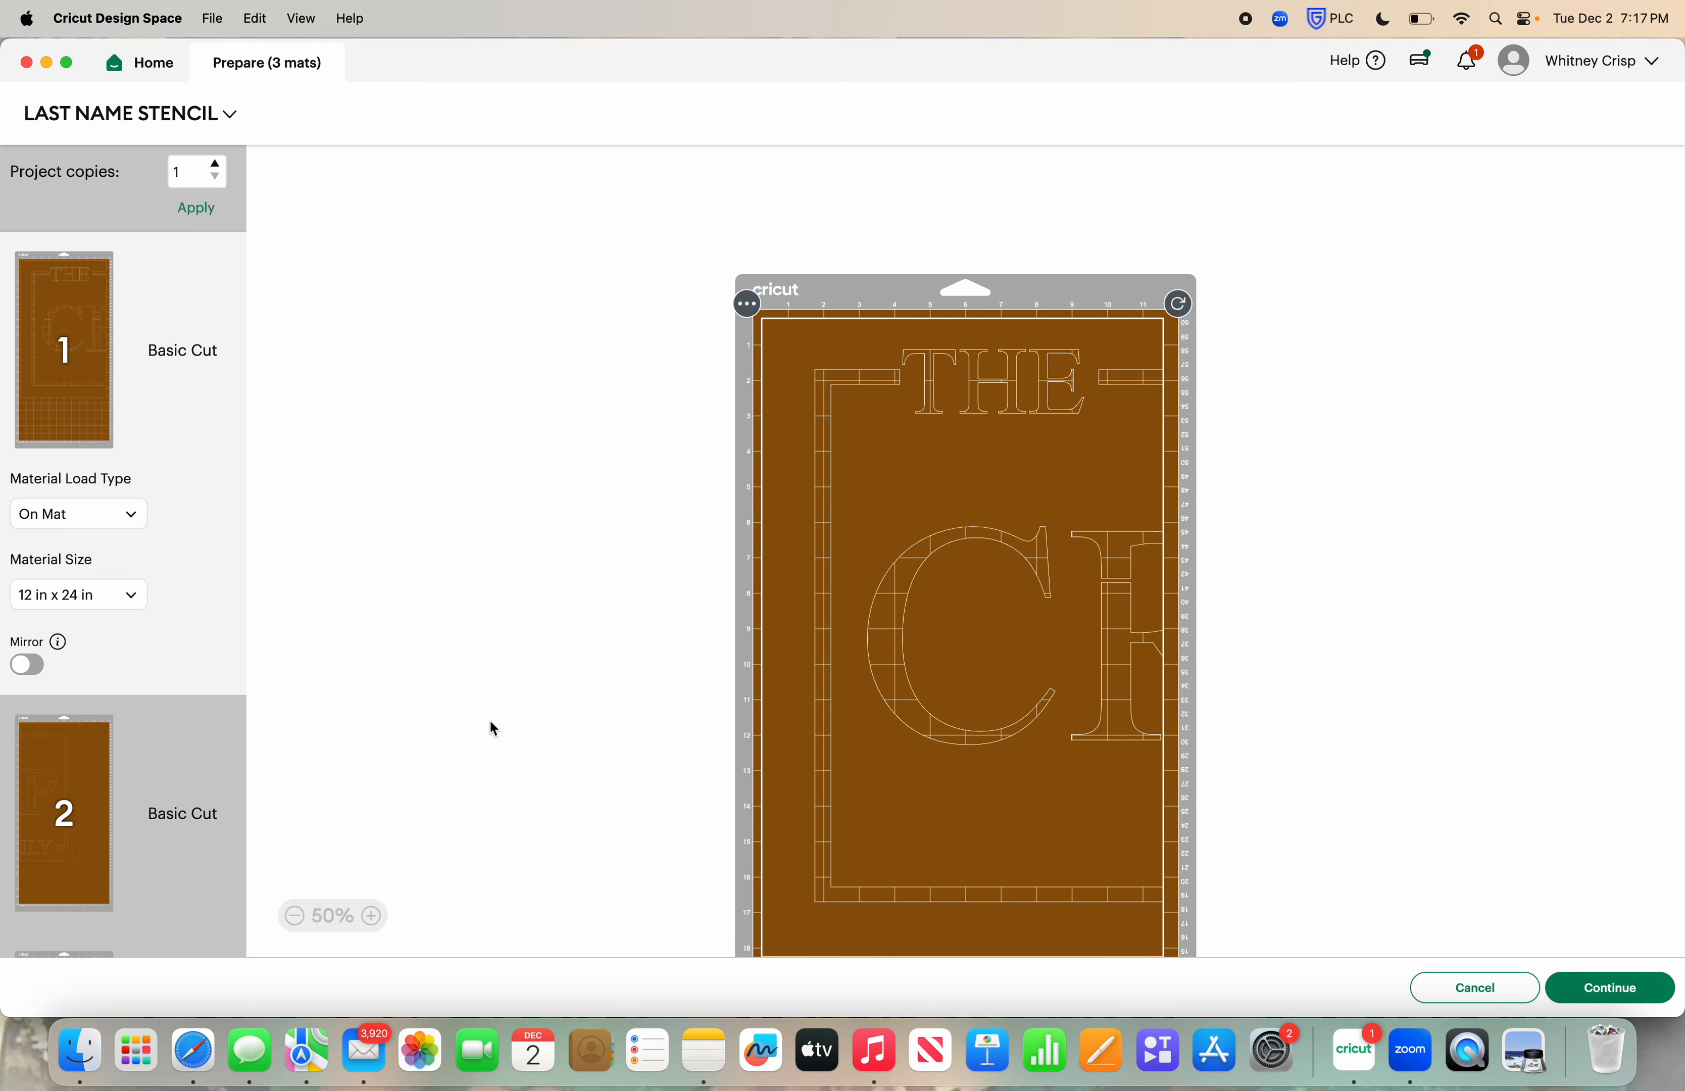
pyautogui.click(304, 916)
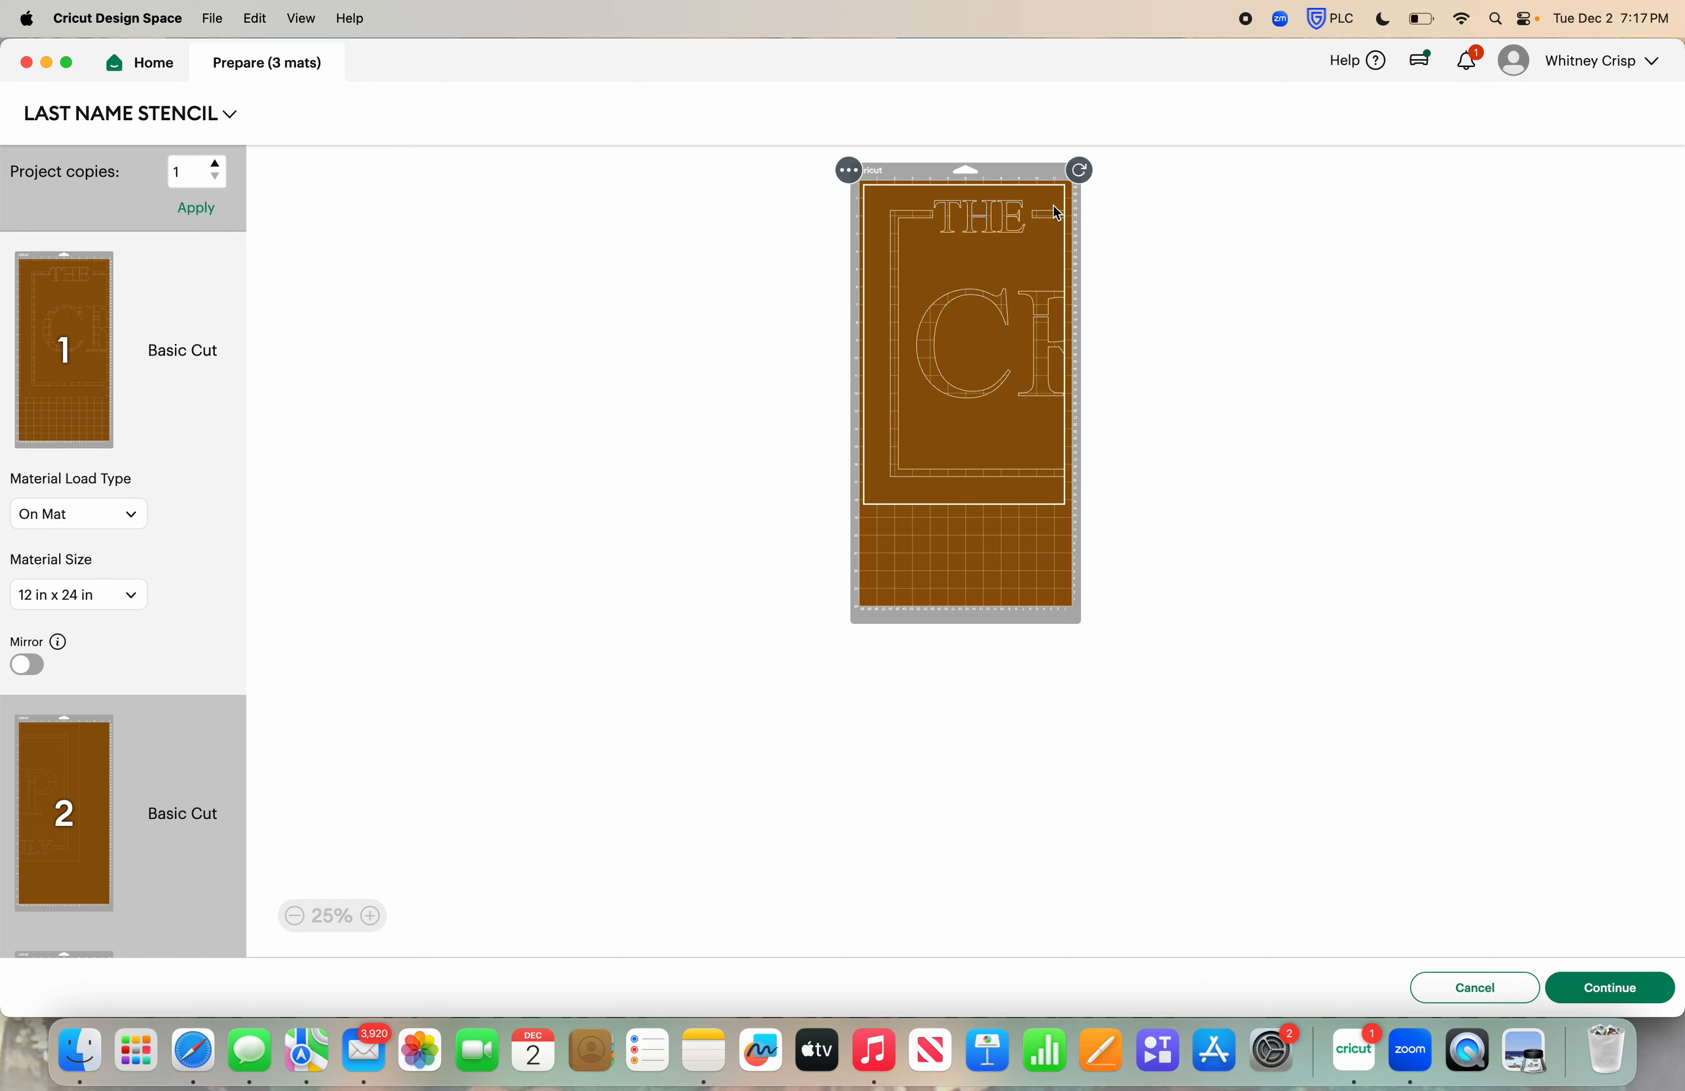
pyautogui.click(370, 915)
pyautogui.scroll(3, 661, 755)
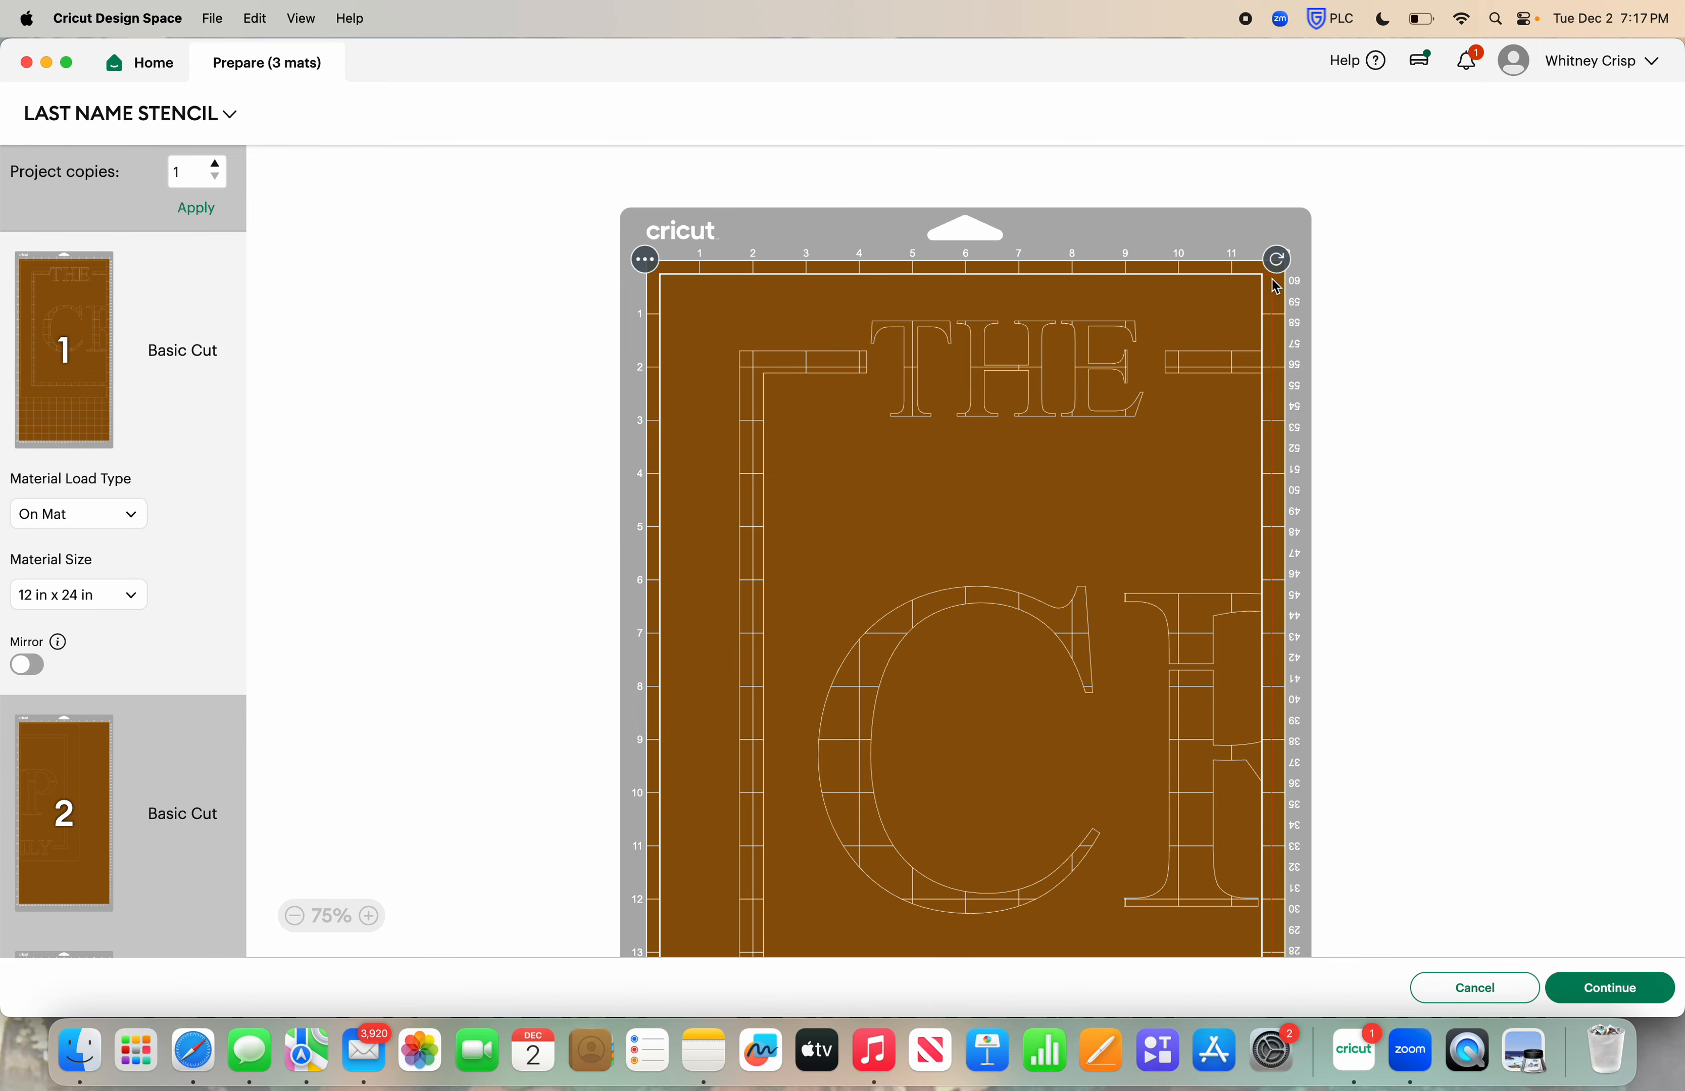
pyautogui.scroll(-8, 1275, 287)
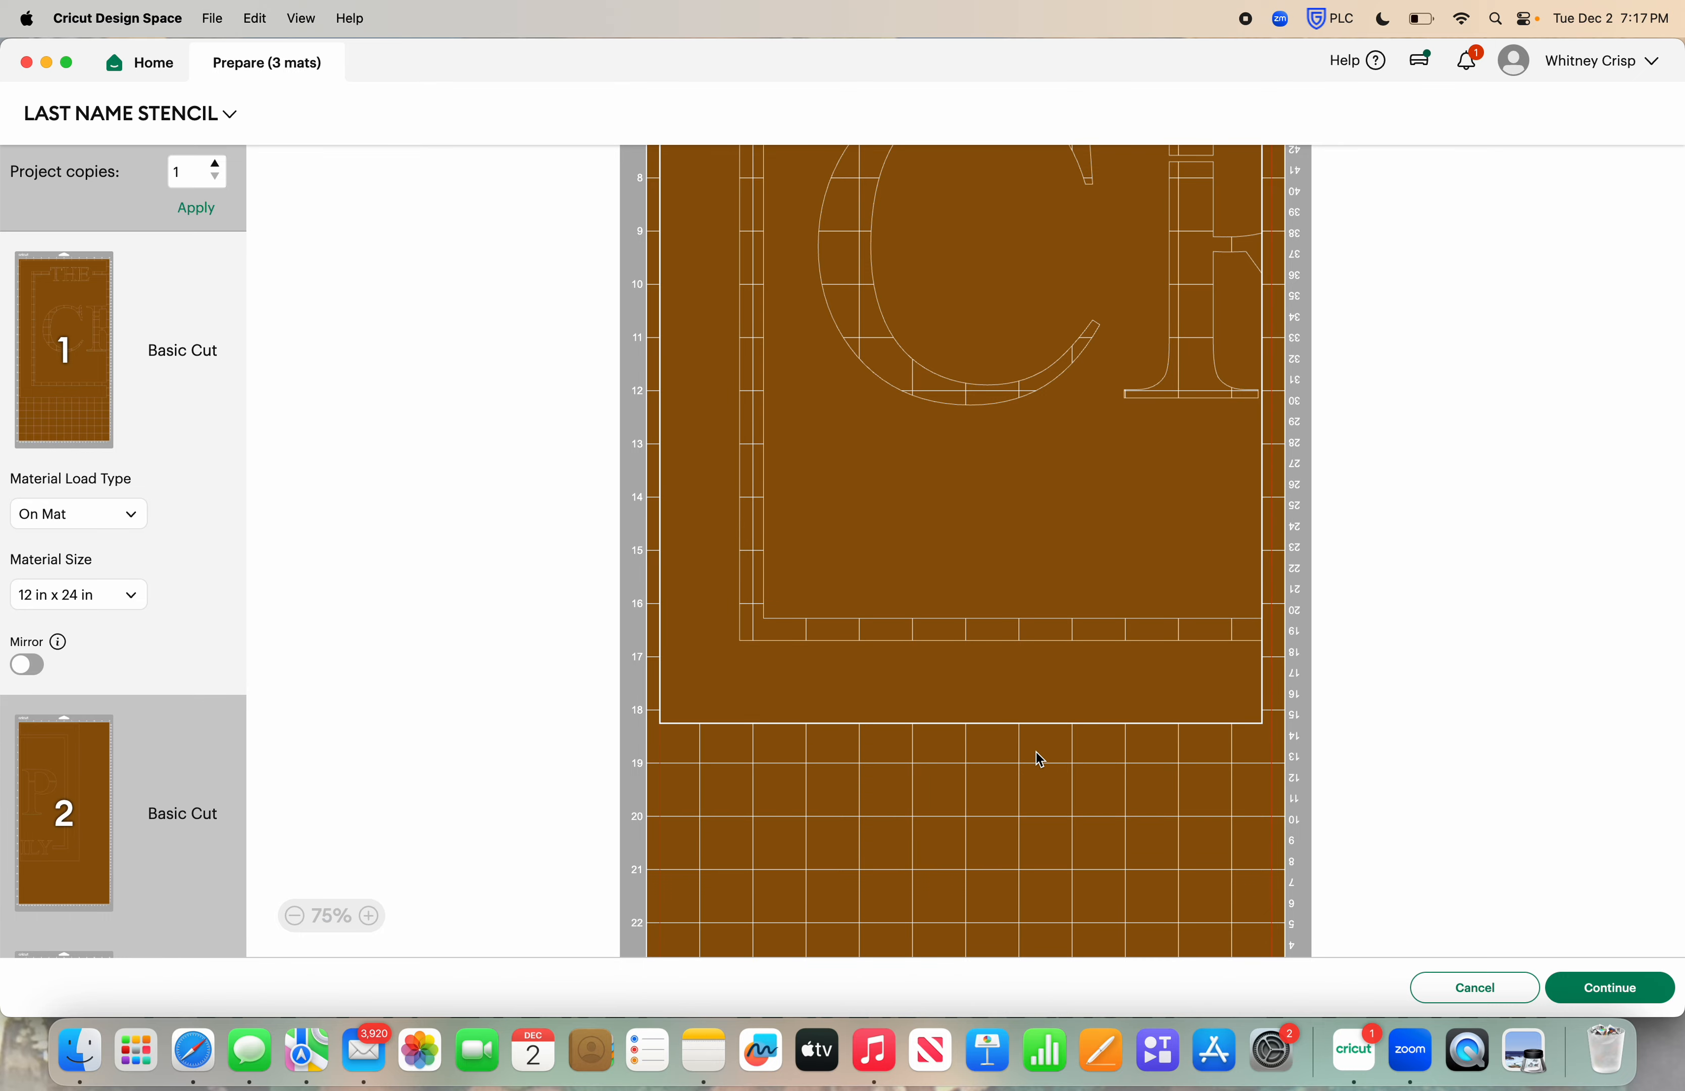
pyautogui.scroll(8, 1039, 759)
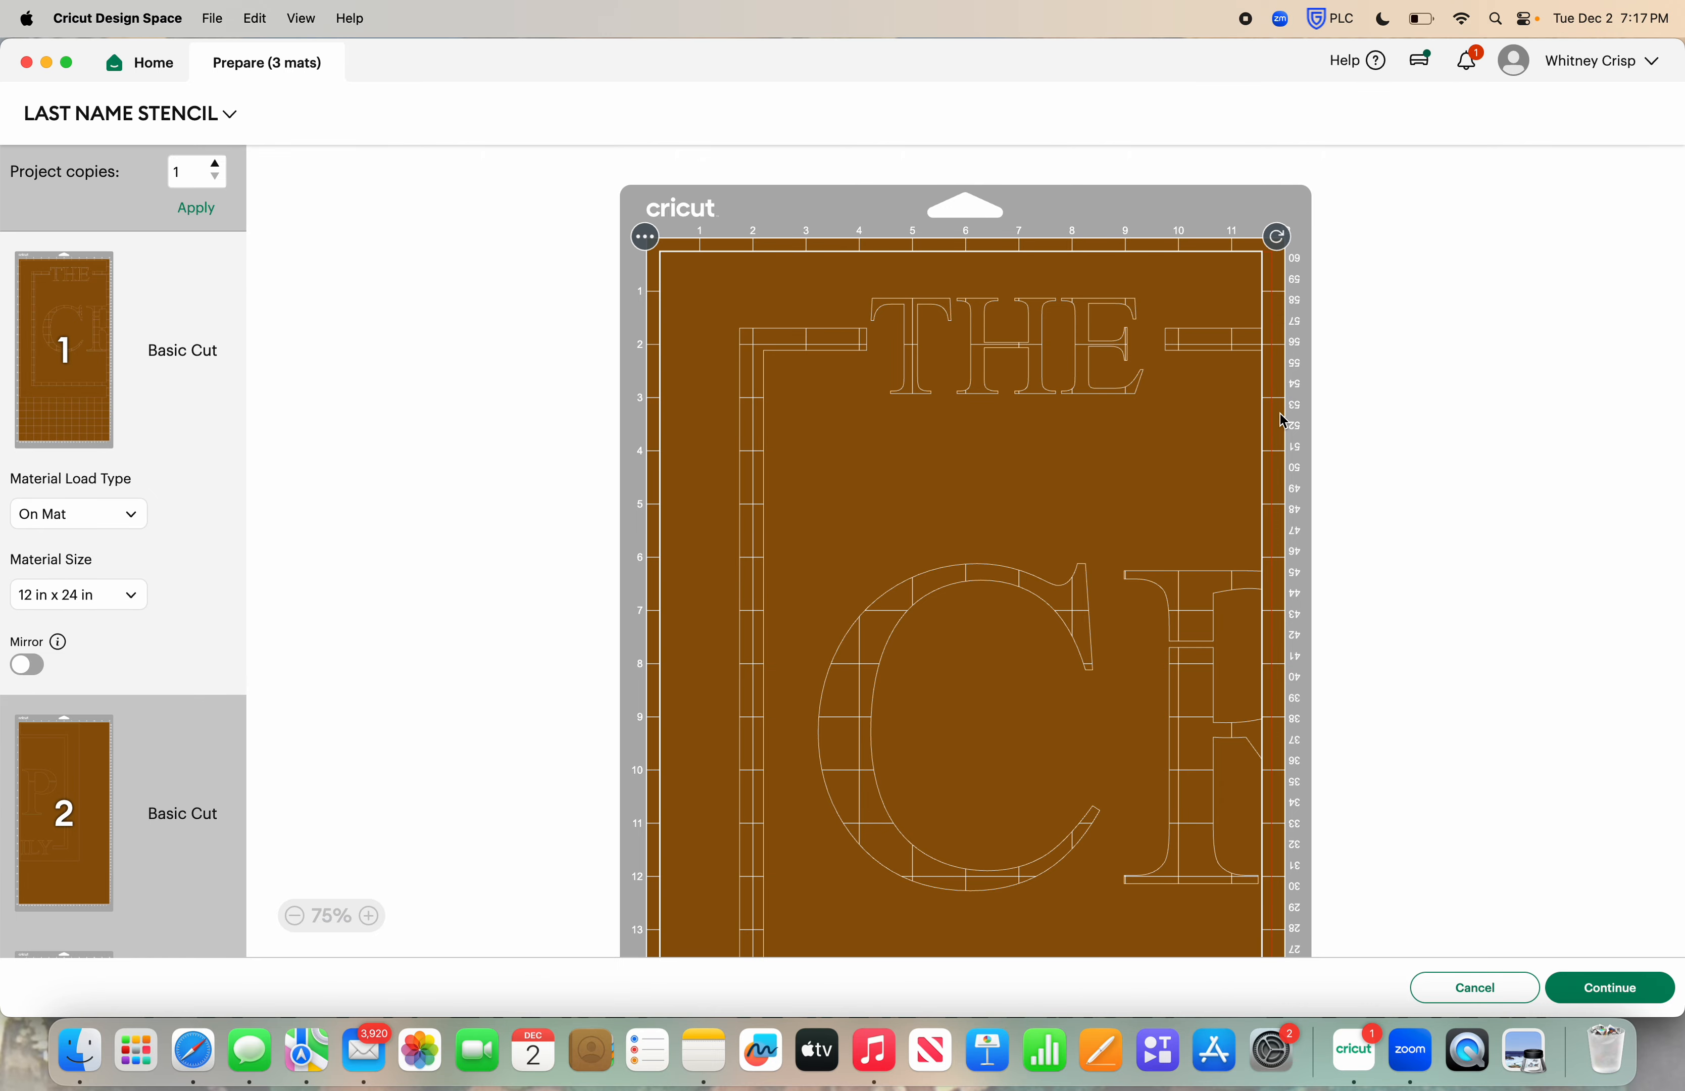
# Review the second and third mats to check the placement of the right and middle stencil sections
pyautogui.click(63, 807)
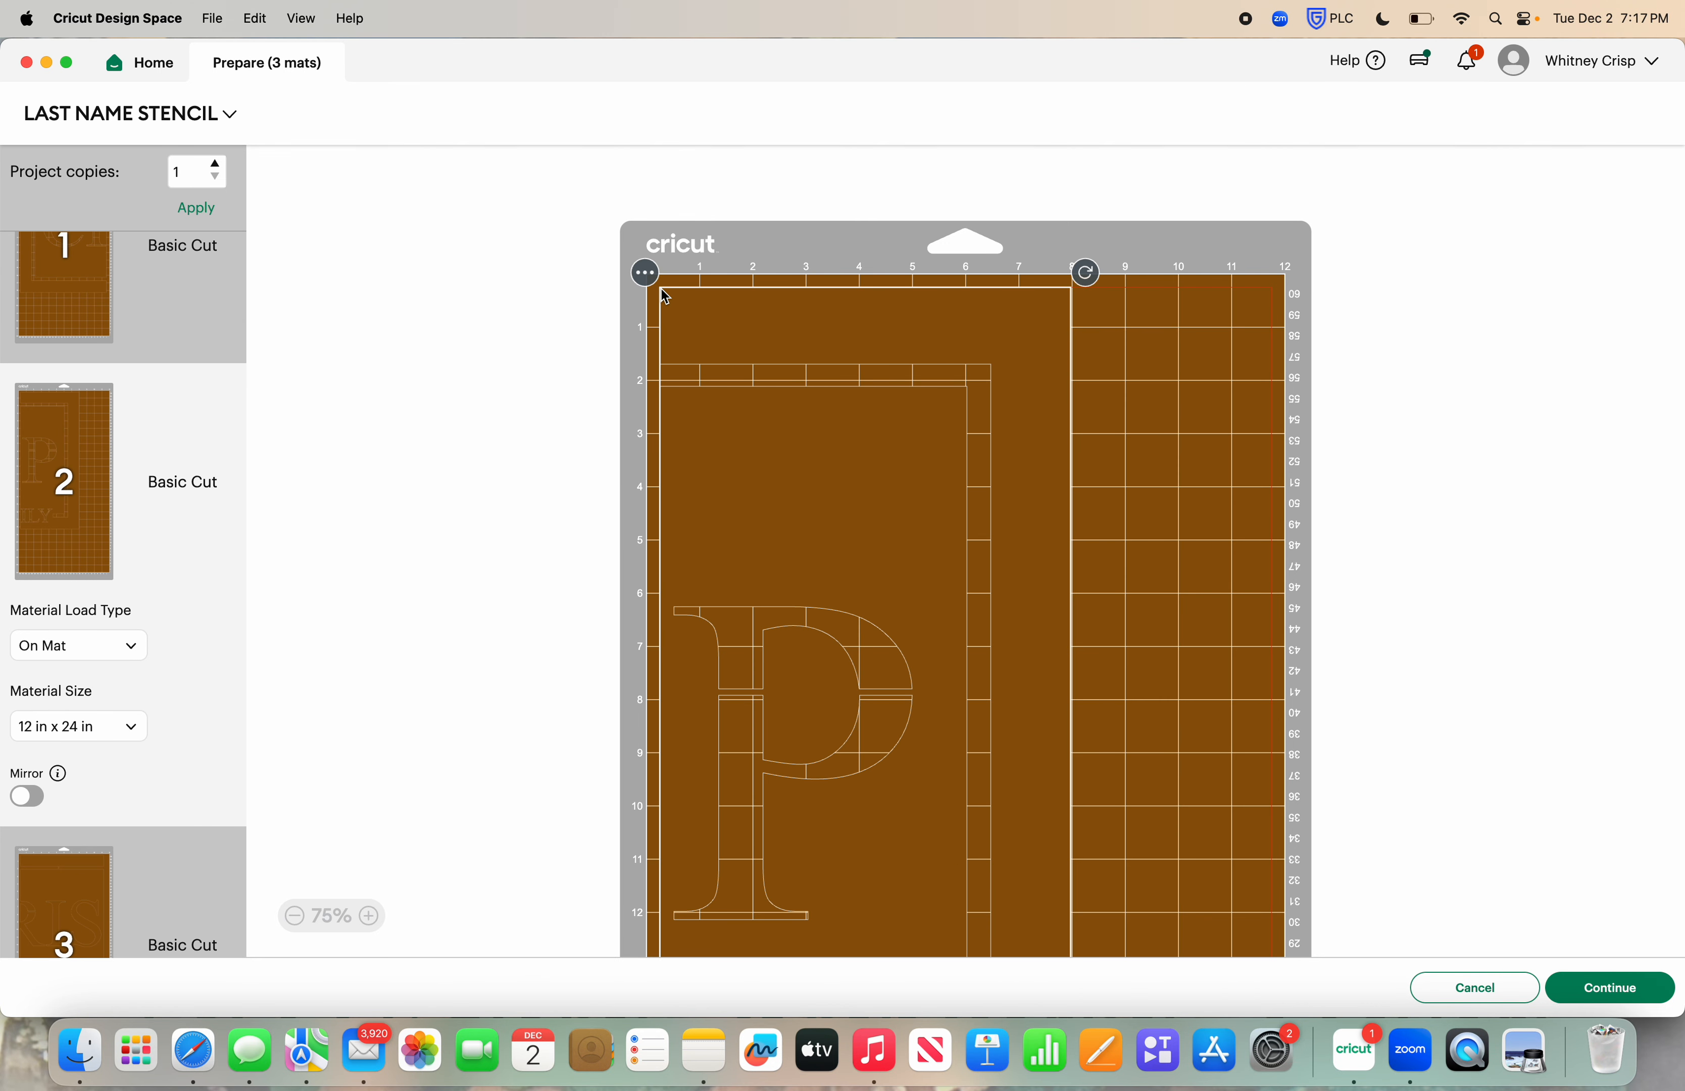
pyautogui.click(1167, 344)
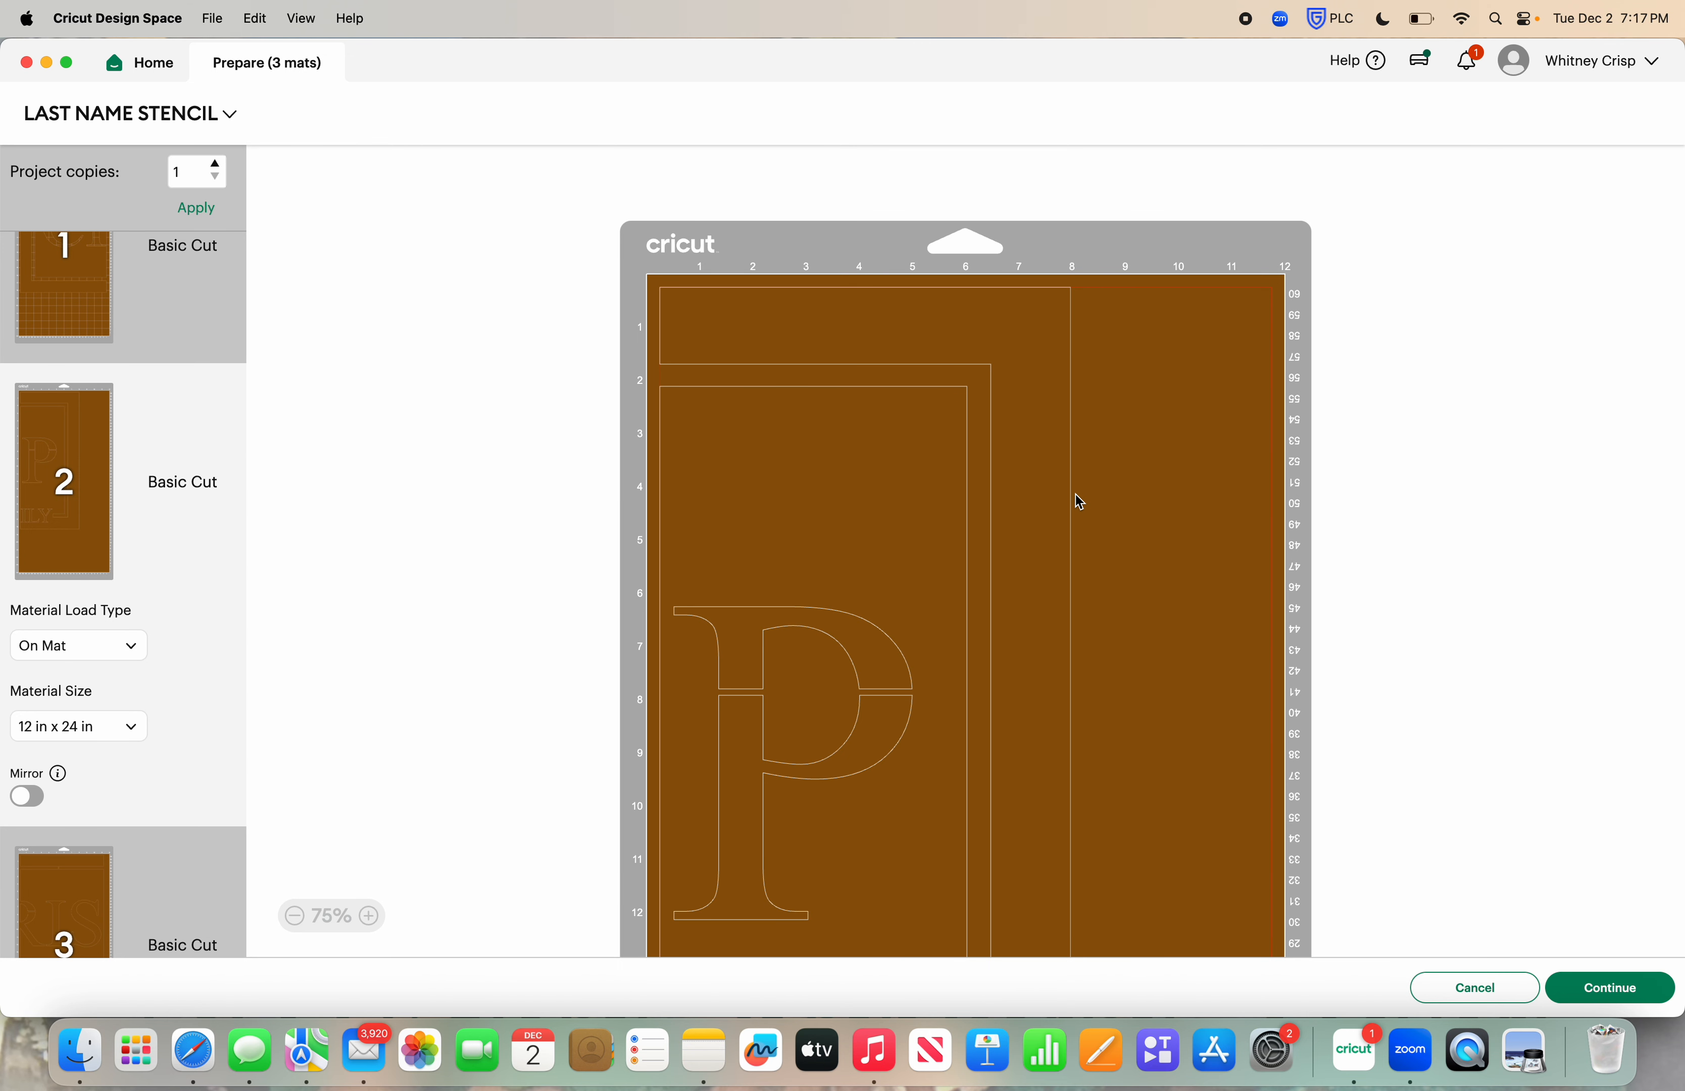
pyautogui.scroll(-2, 177, 800)
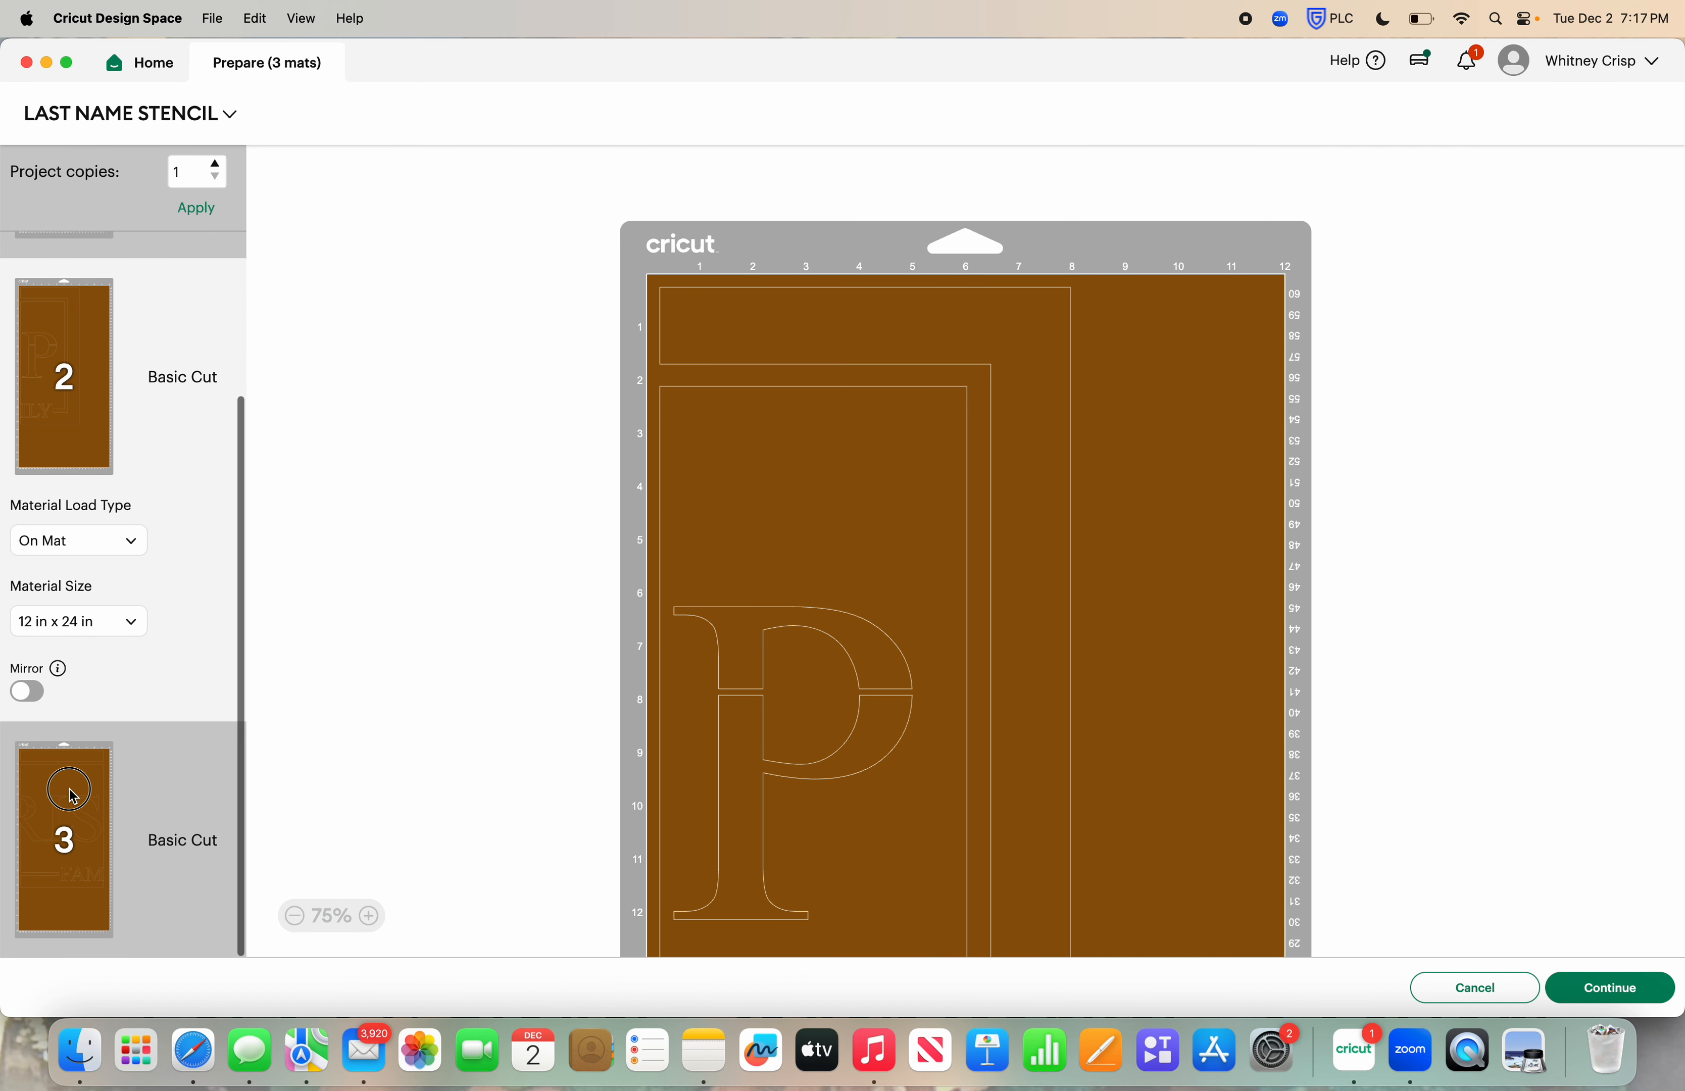
pyautogui.click(70, 792)
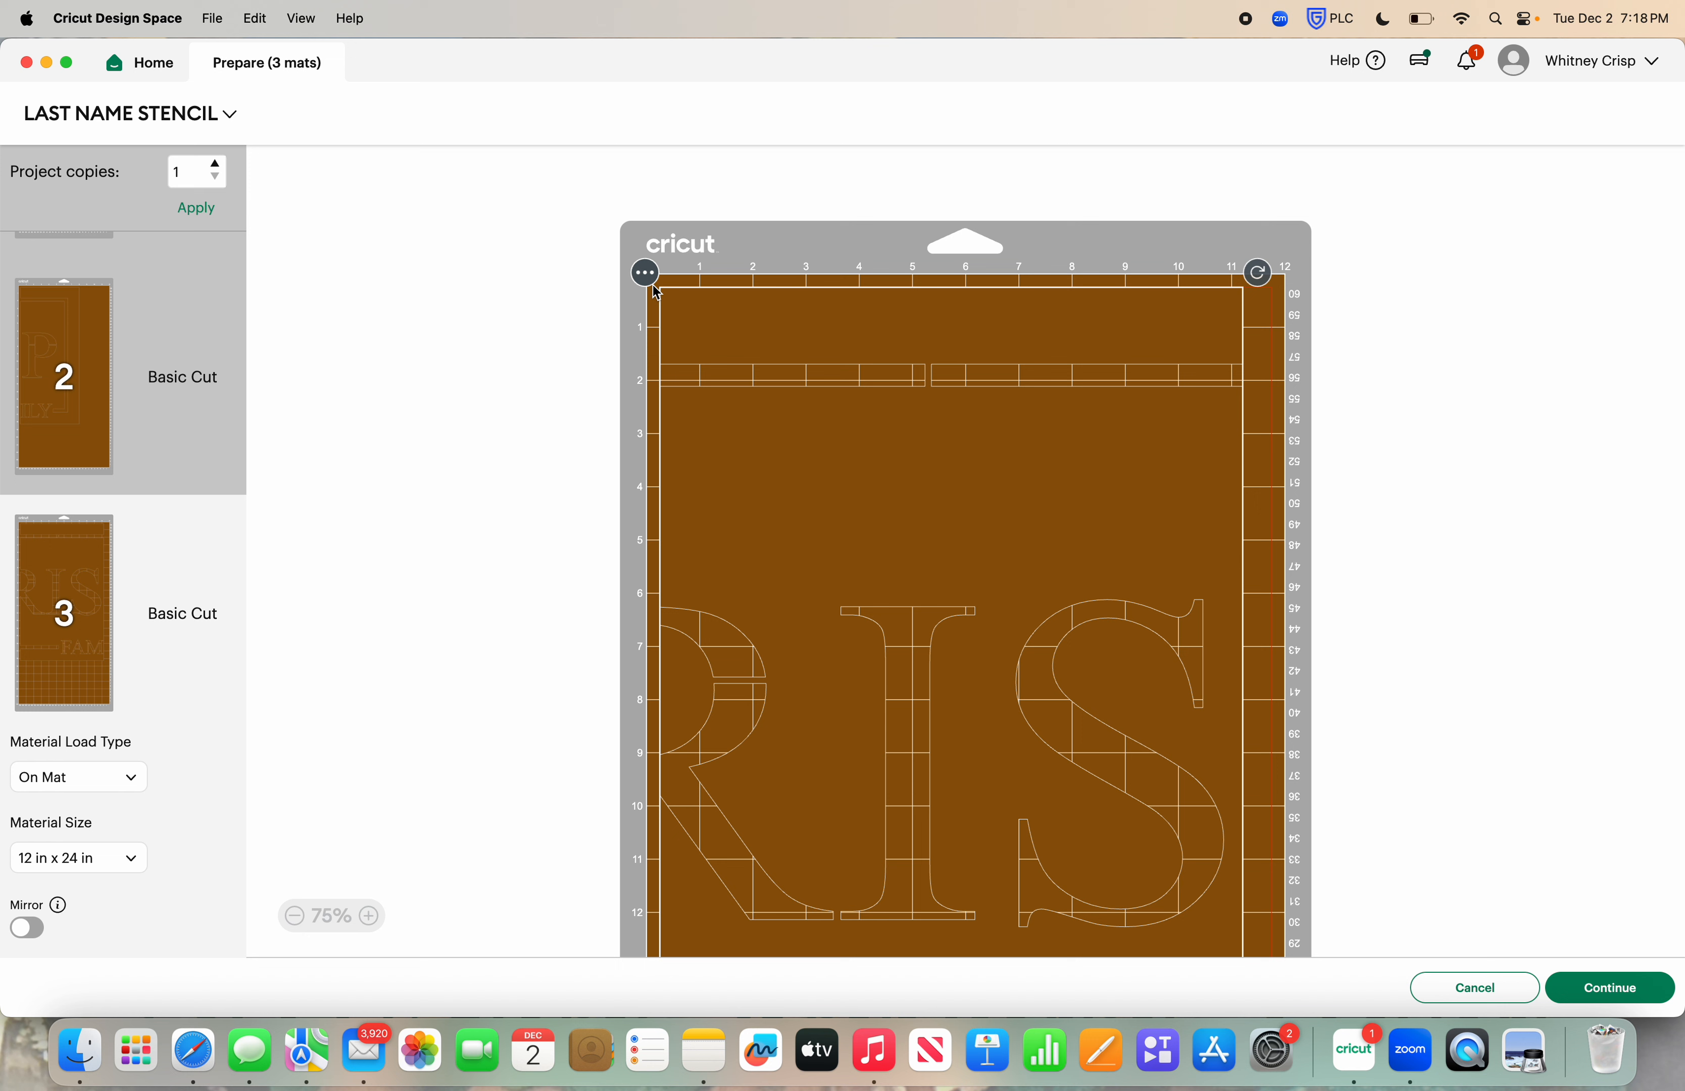